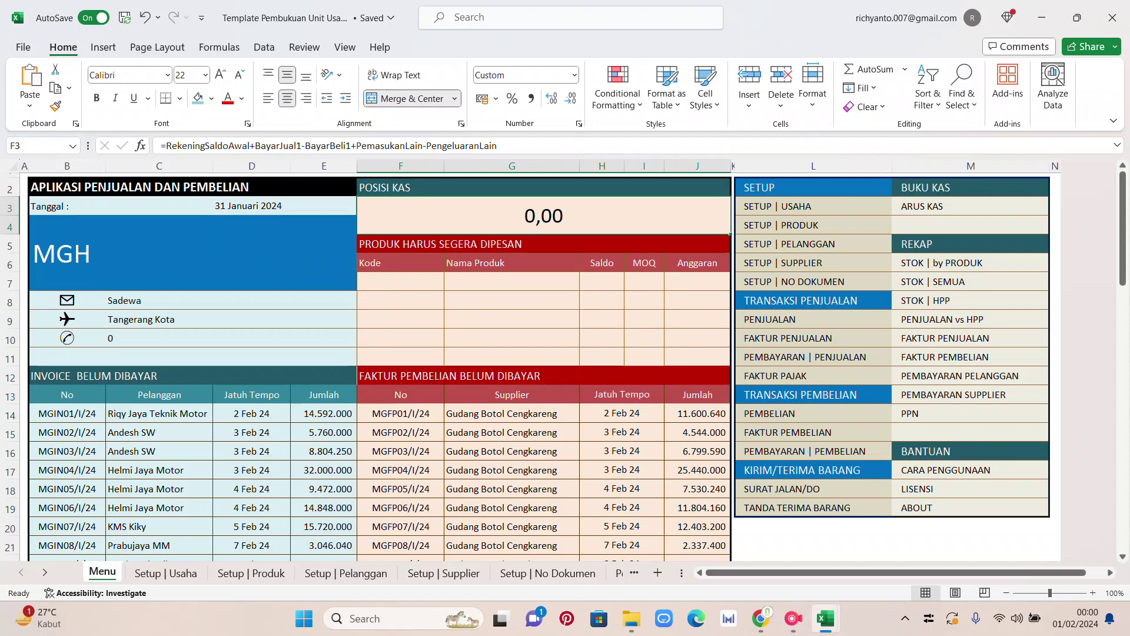
# - Examine the Menu sheet's unpaid sales and purchase invoice lists, the date cell and the third purchase invoice entry
pyautogui.scroll(-6, 565, 365)
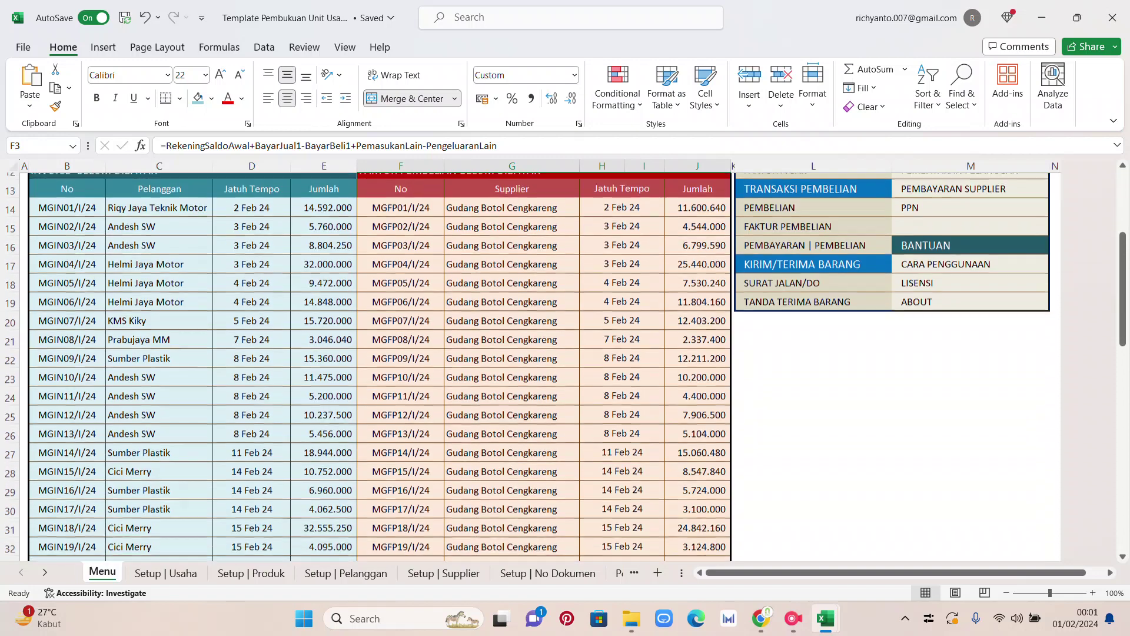
pyautogui.scroll(2, 565, 365)
pyautogui.scroll(4, 565, 365)
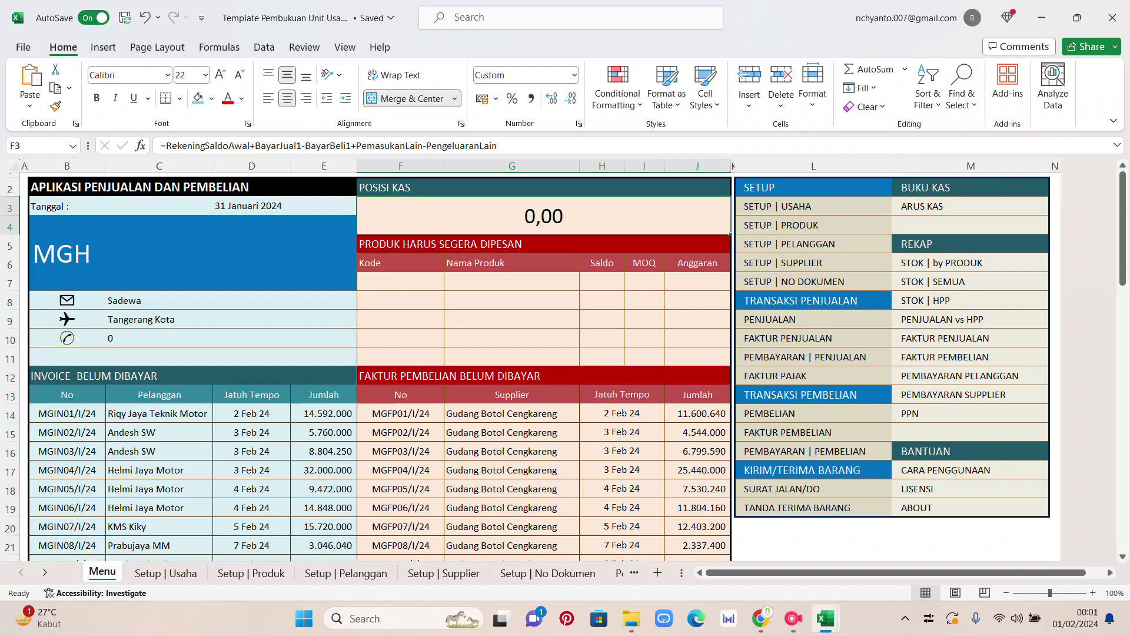
pyautogui.click(285, 205)
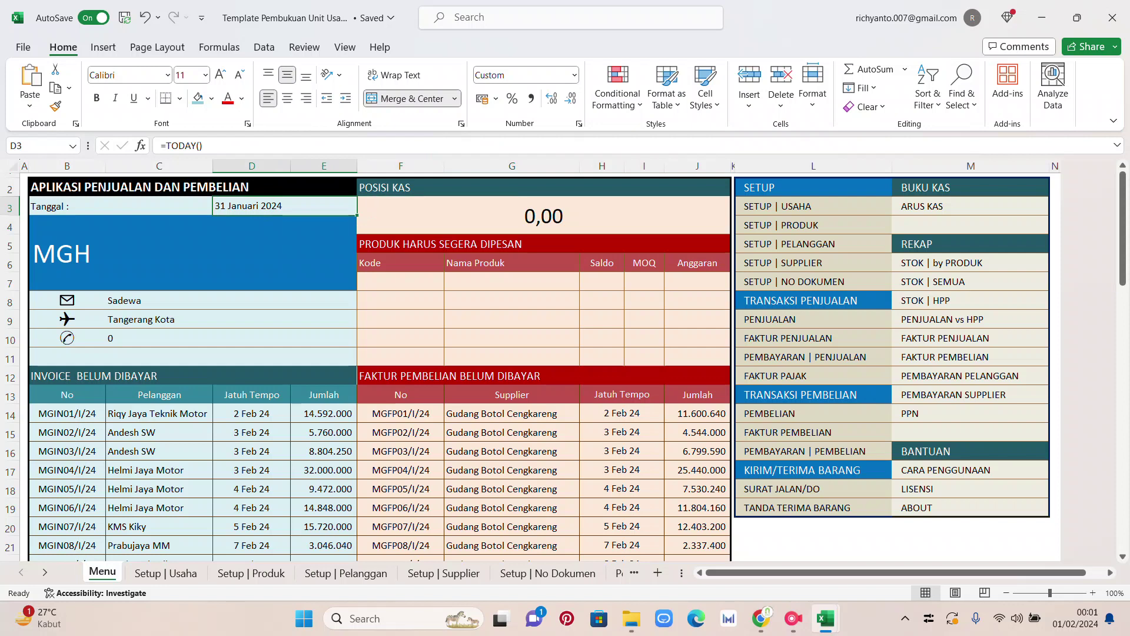
pyautogui.click(400, 451)
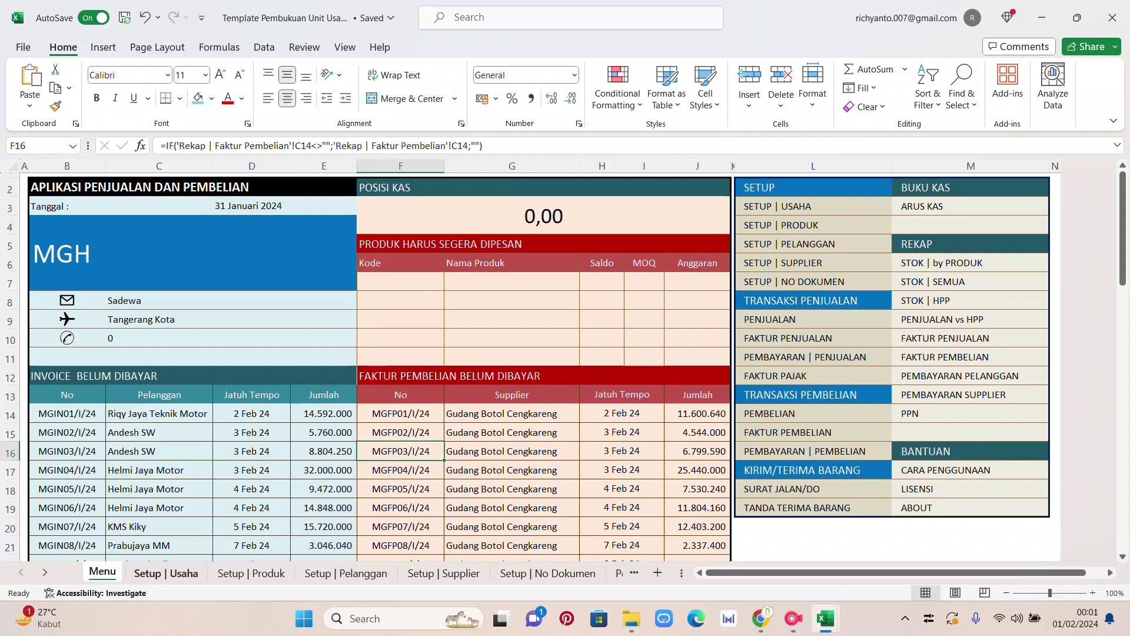
# - Append "Pack" to the business name MGH in the DATA USAHA table of the Setup | Usaha sheet
pyautogui.click(166, 573)
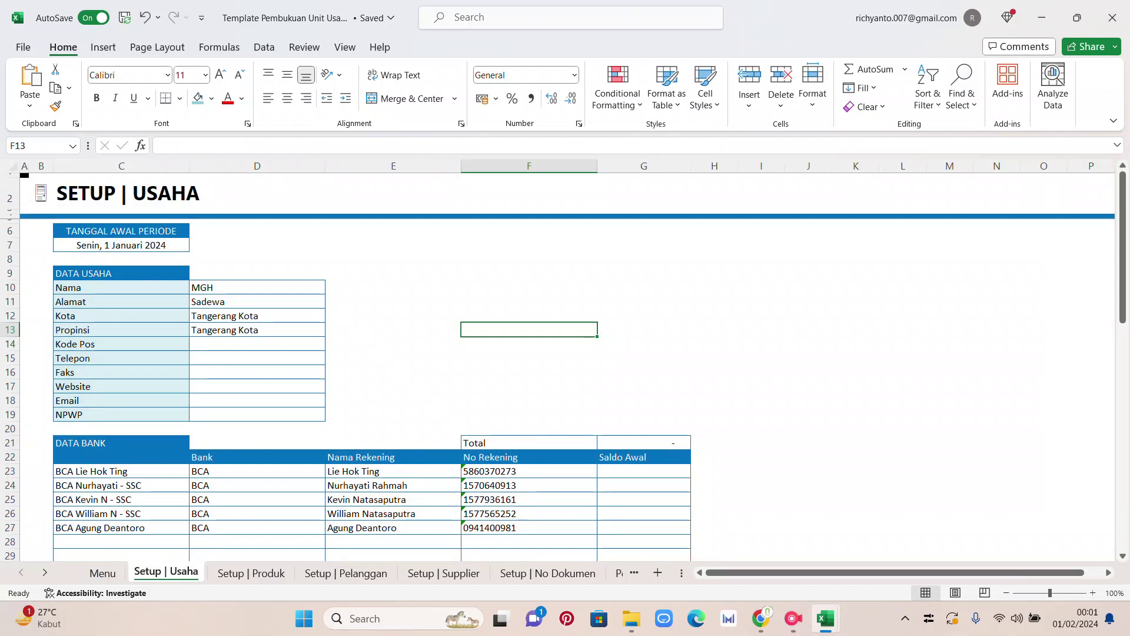
pyautogui.doubleClick(257, 287)
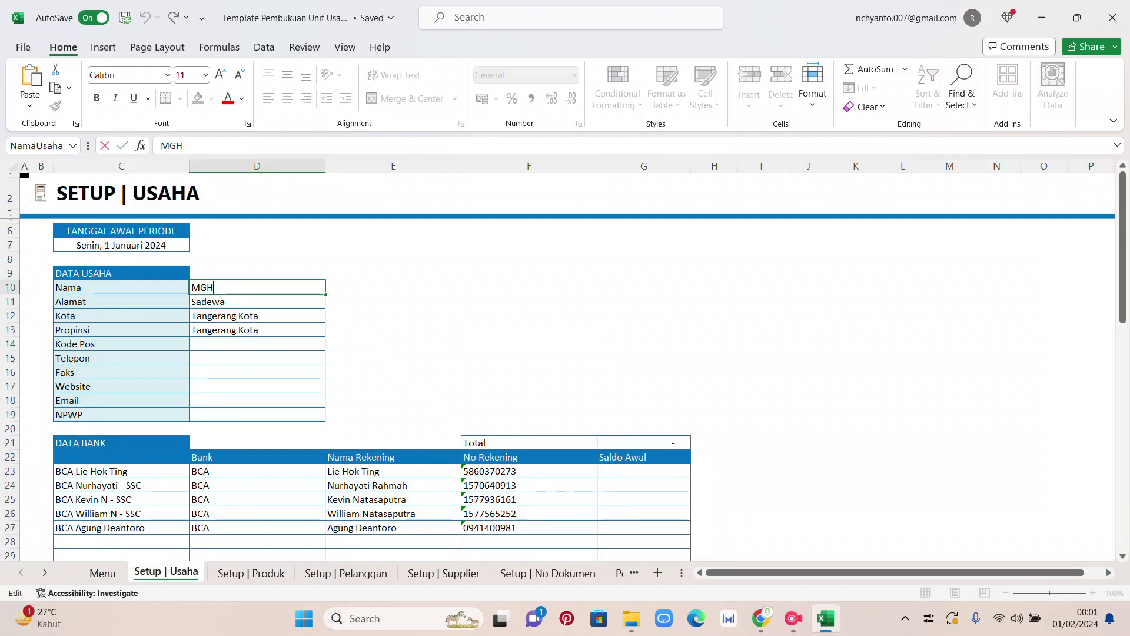
pyautogui.write('Pack')
pyautogui.press('Return')
# - Review the DATA BANK table with its bank, account holder, account number and opening balance columns
pyautogui.scroll(-2, 565, 383)
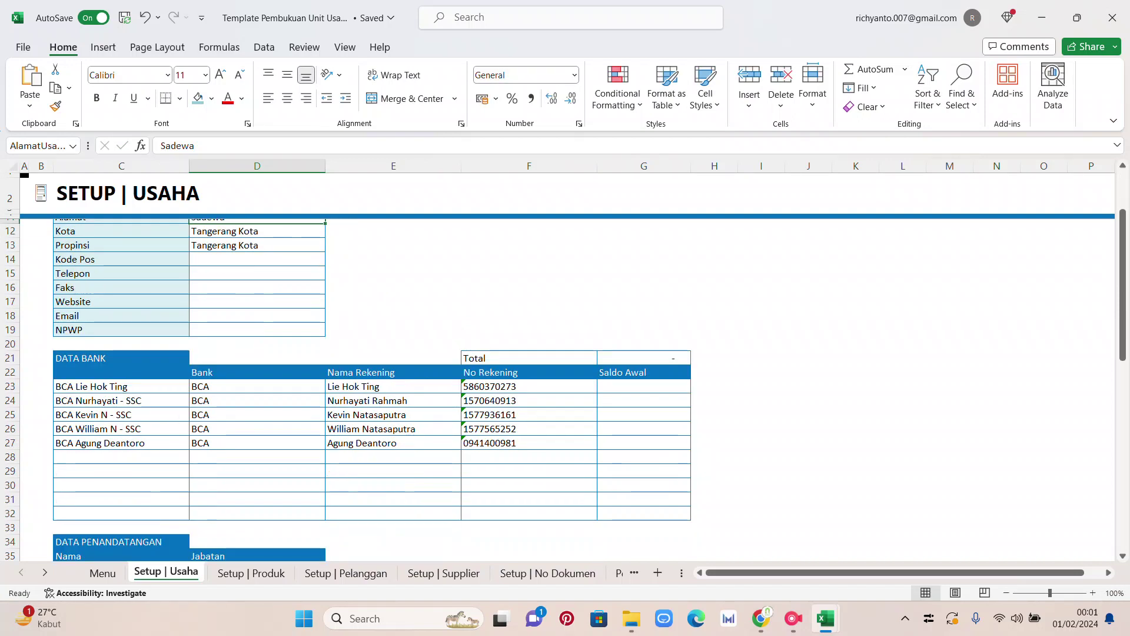
pyautogui.scroll(-1, 566, 382)
pyautogui.click(121, 343)
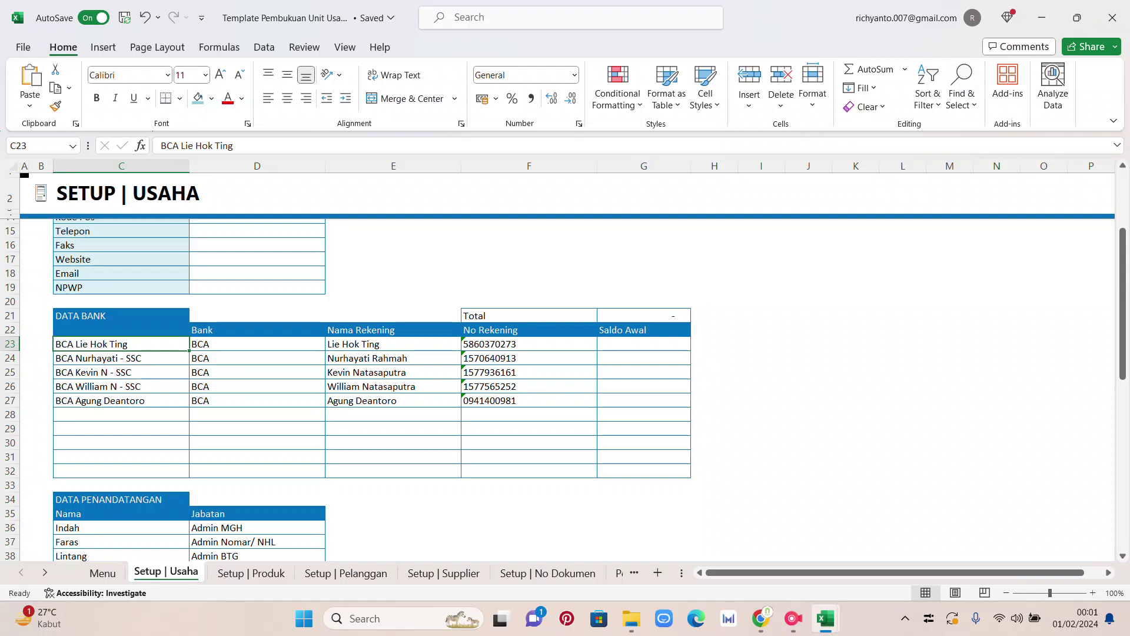
pyautogui.scroll(-2, 565, 389)
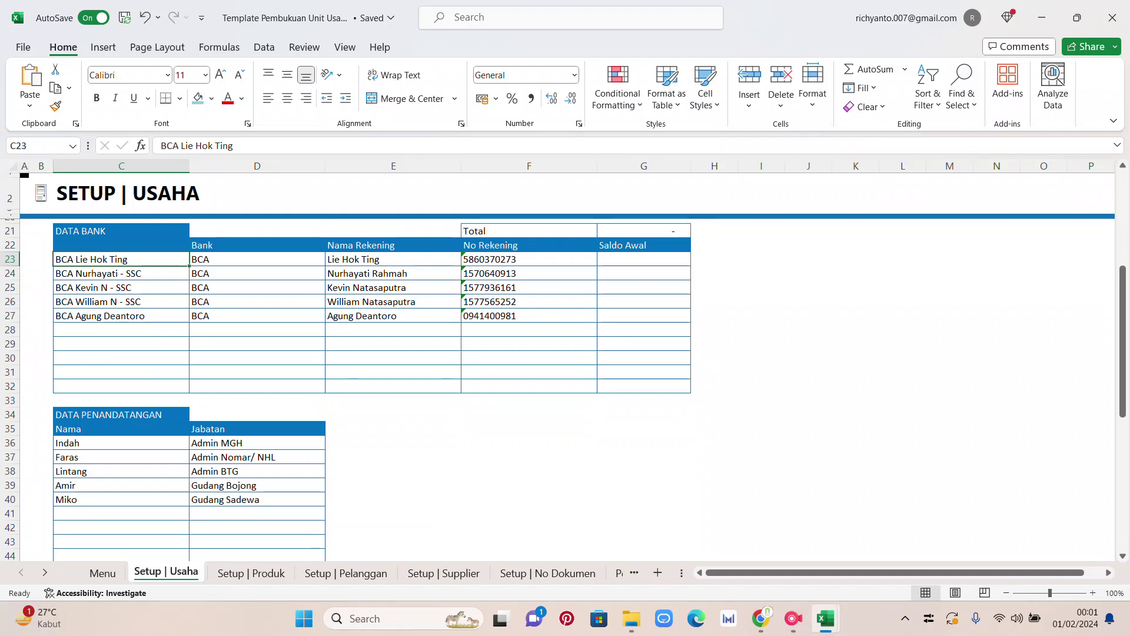
pyautogui.scroll(1, 565, 389)
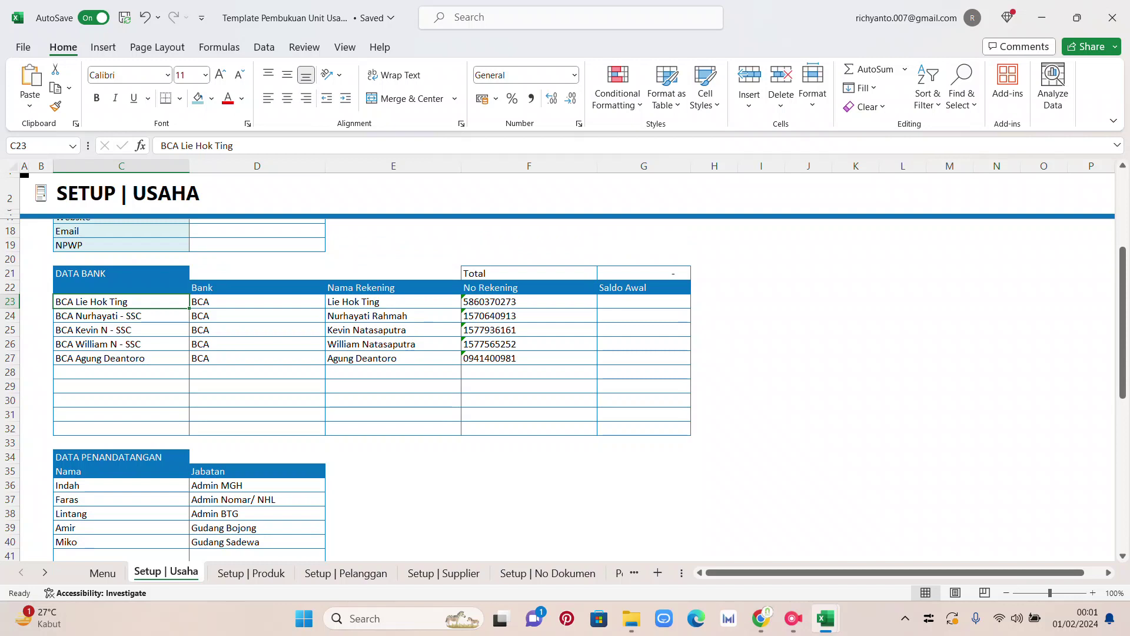
pyautogui.scroll(-1, 565, 388)
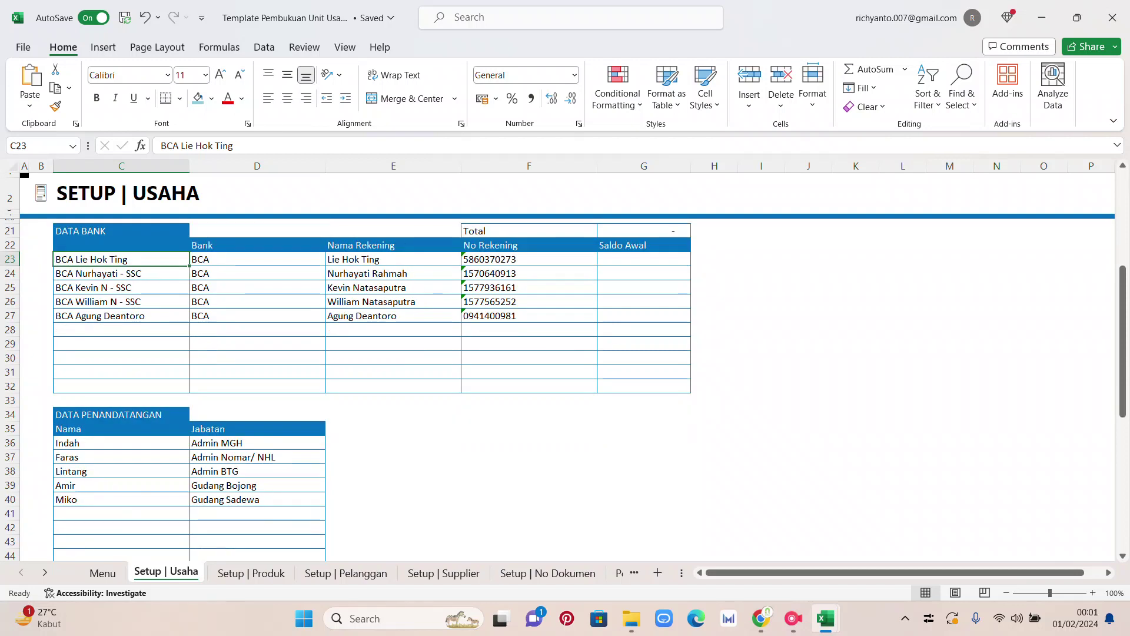
# - Review the signatory names and their positions in the DATA PENANDATANGAN table
pyautogui.scroll(-1, 565, 388)
pyautogui.click(120, 400)
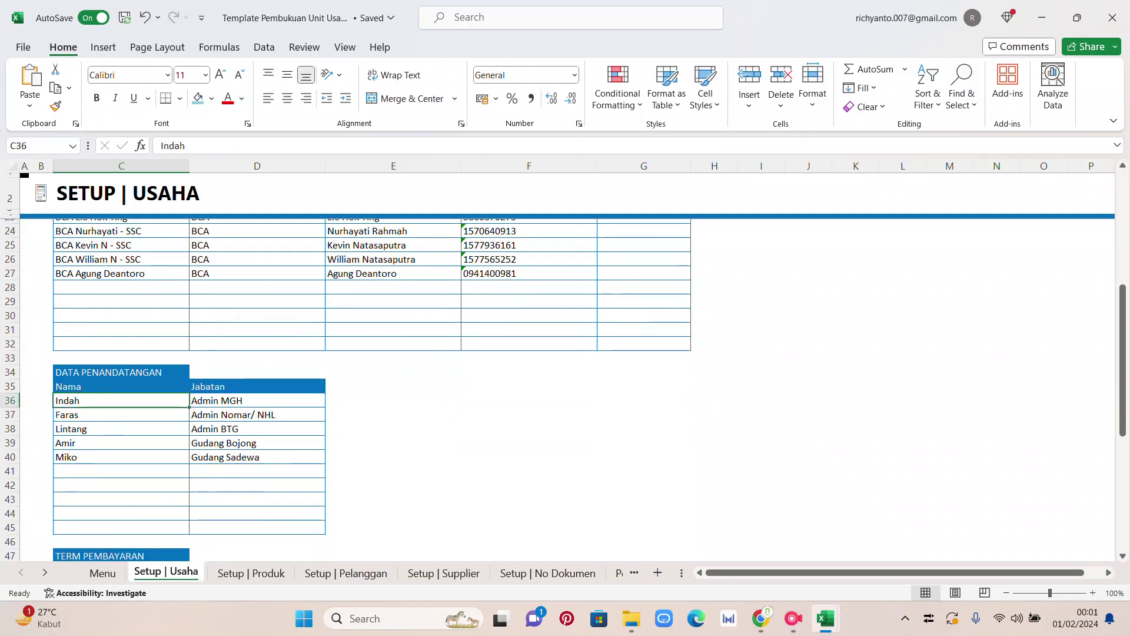
pyautogui.click(257, 400)
pyautogui.moveTo(121, 414); pyautogui.dragTo(121, 429)
pyautogui.moveTo(257, 415); pyautogui.dragTo(257, 429)
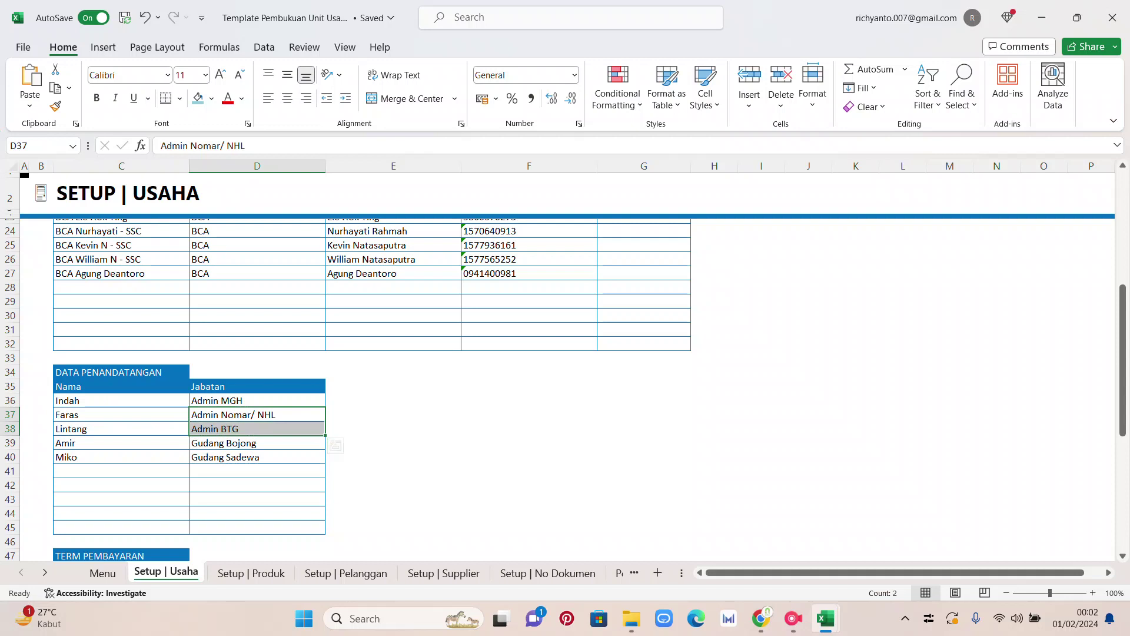
pyautogui.click(58, 443)
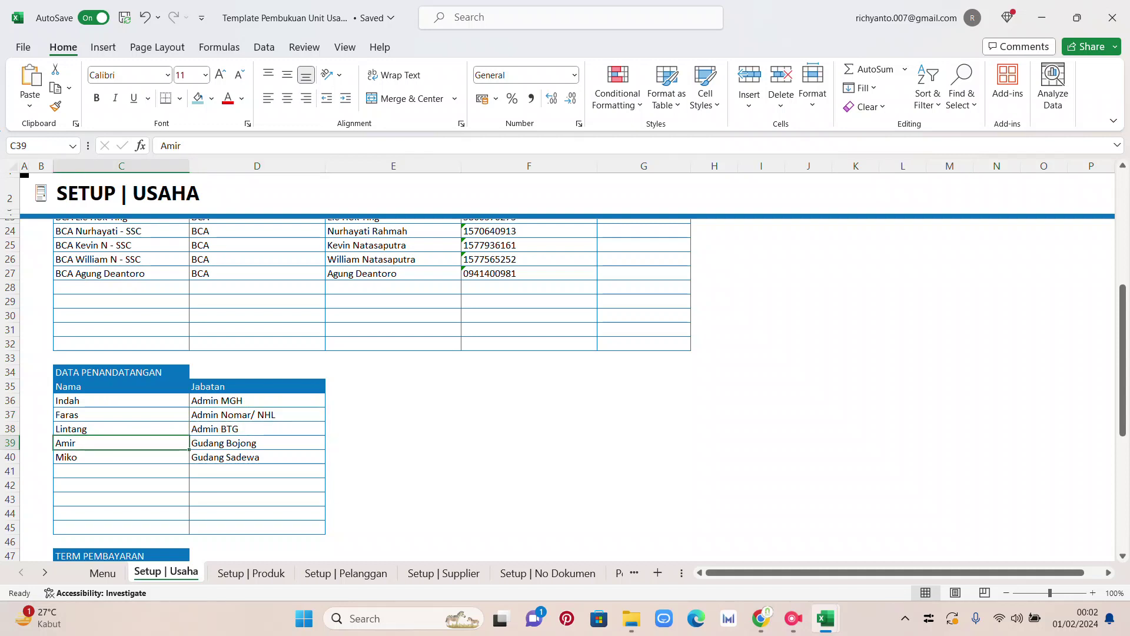
pyautogui.press('Right')
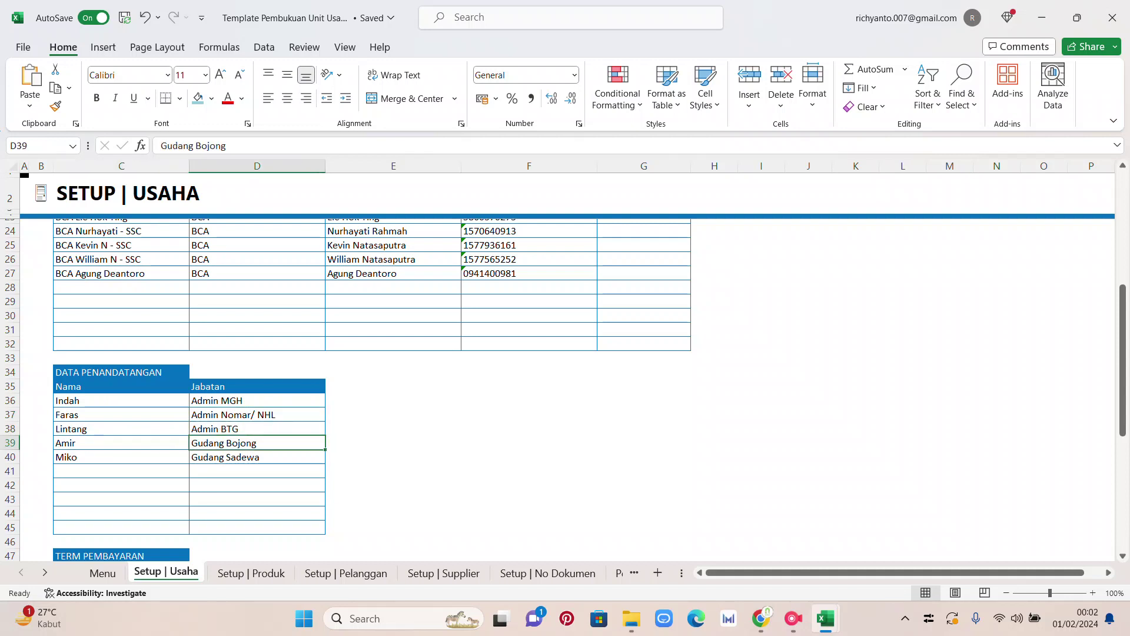
# - Copy the TERM PEMBAYARAN rows n/7 to n/45 and paste them one row higher, over the first n/14 row
pyautogui.scroll(-2, 565, 388)
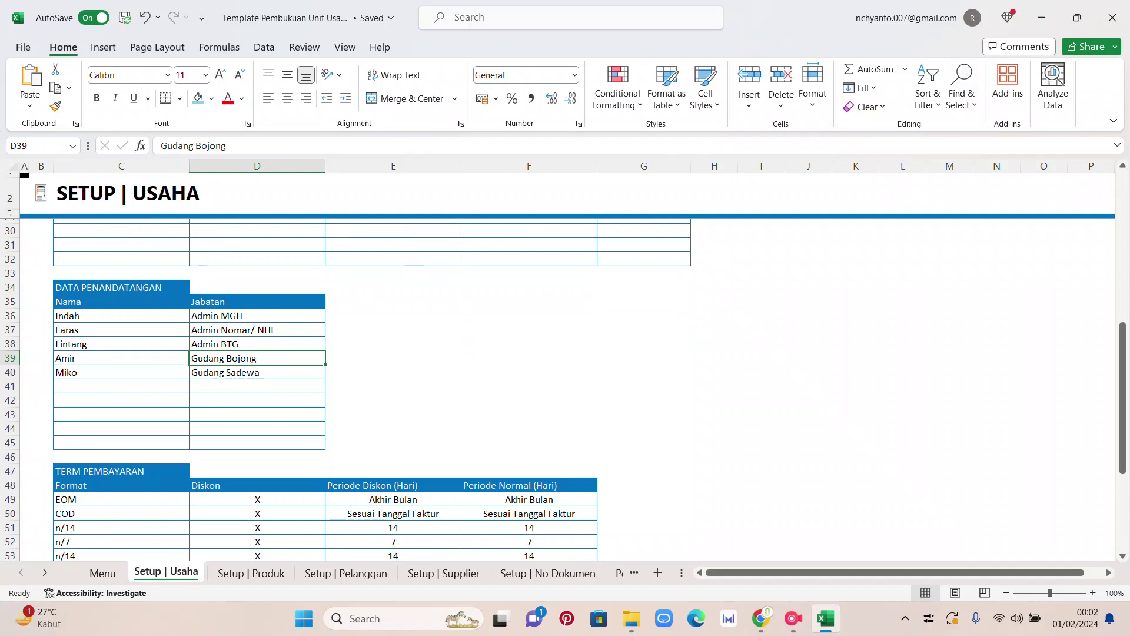
pyautogui.scroll(-2, 566, 389)
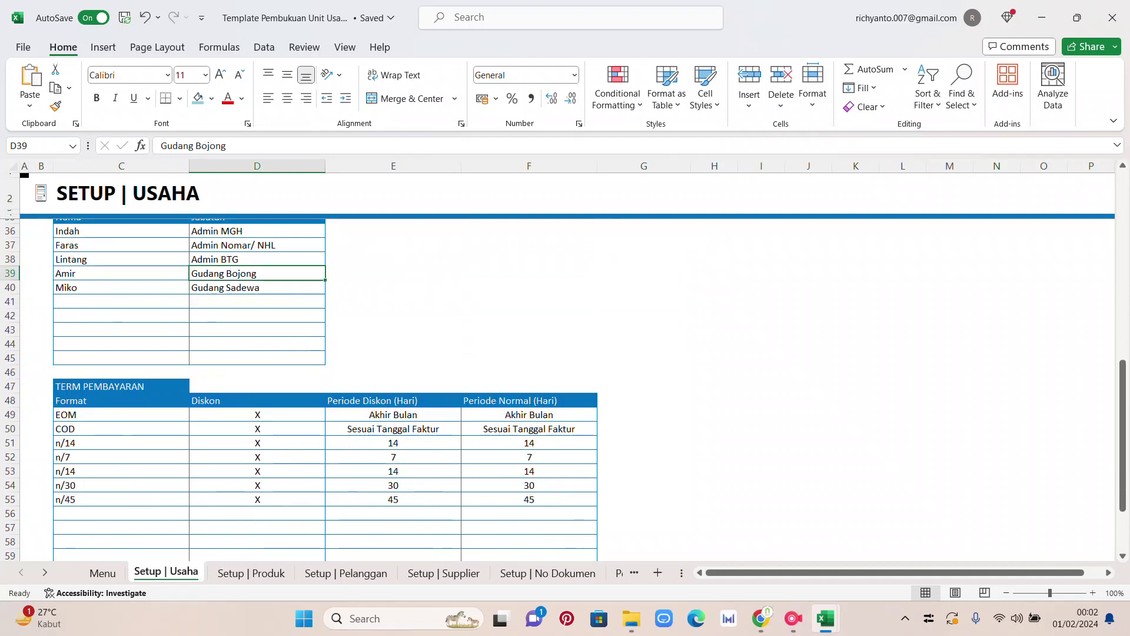
pyautogui.scroll(-1, 565, 389)
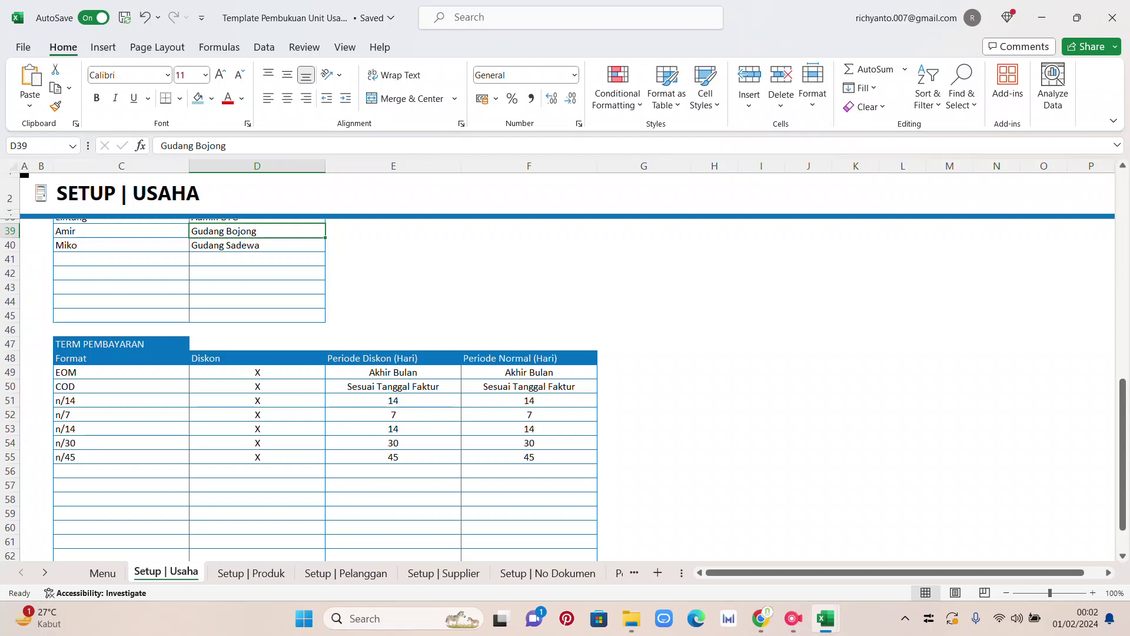
pyautogui.moveTo(118, 414); pyautogui.dragTo(529, 457)
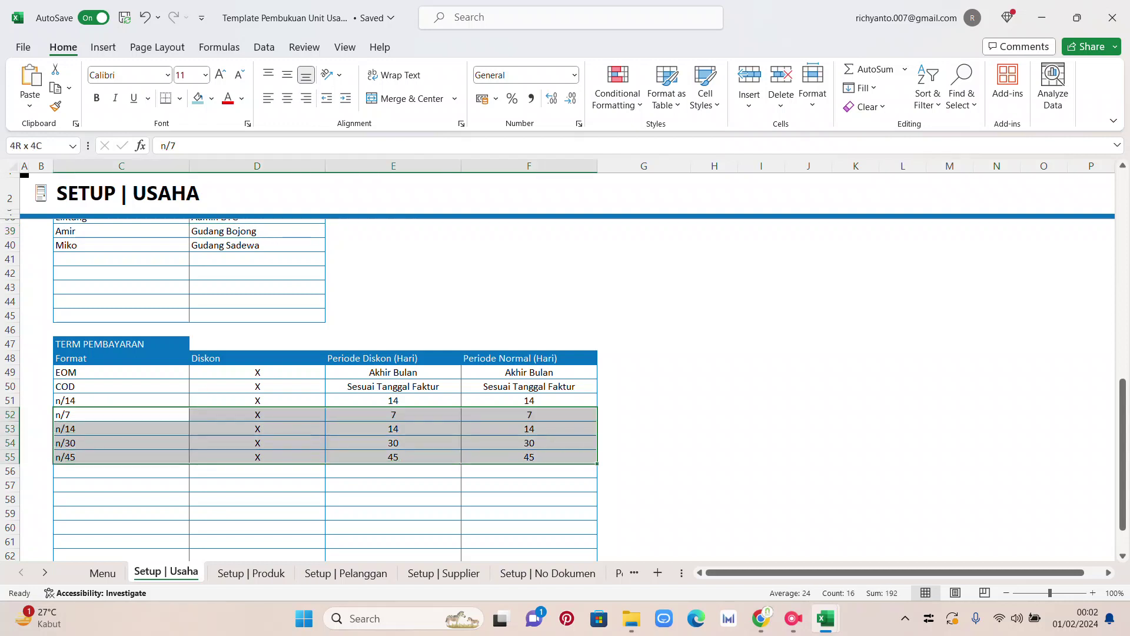
pyautogui.hotkey('ctrl', 'c')
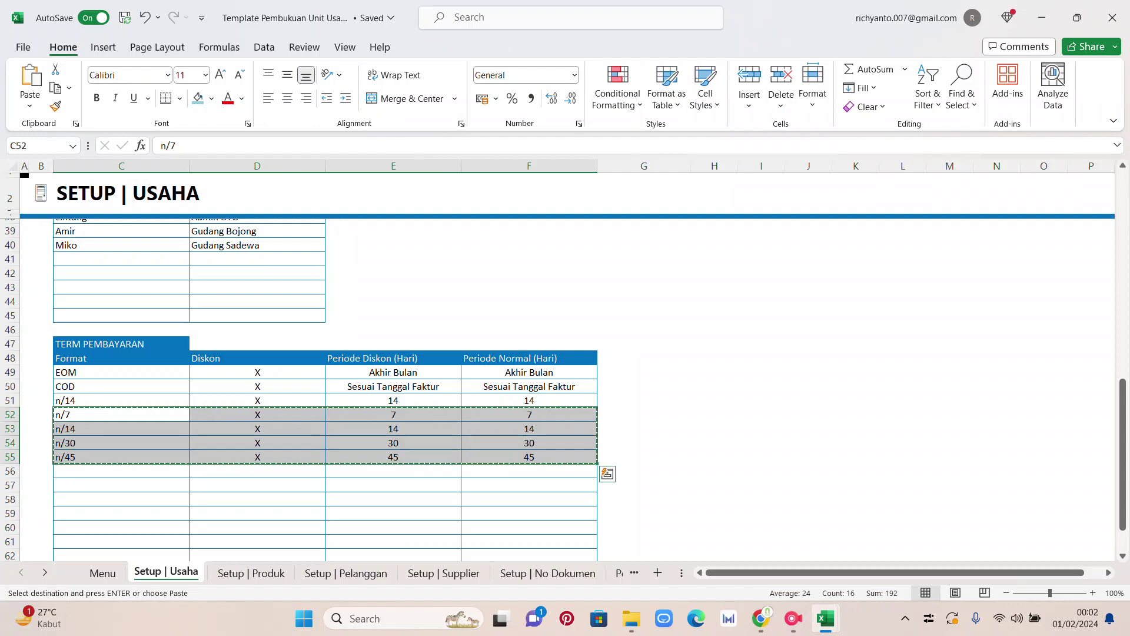
pyautogui.click(121, 400)
pyautogui.hotkey('ctrl', 'v')
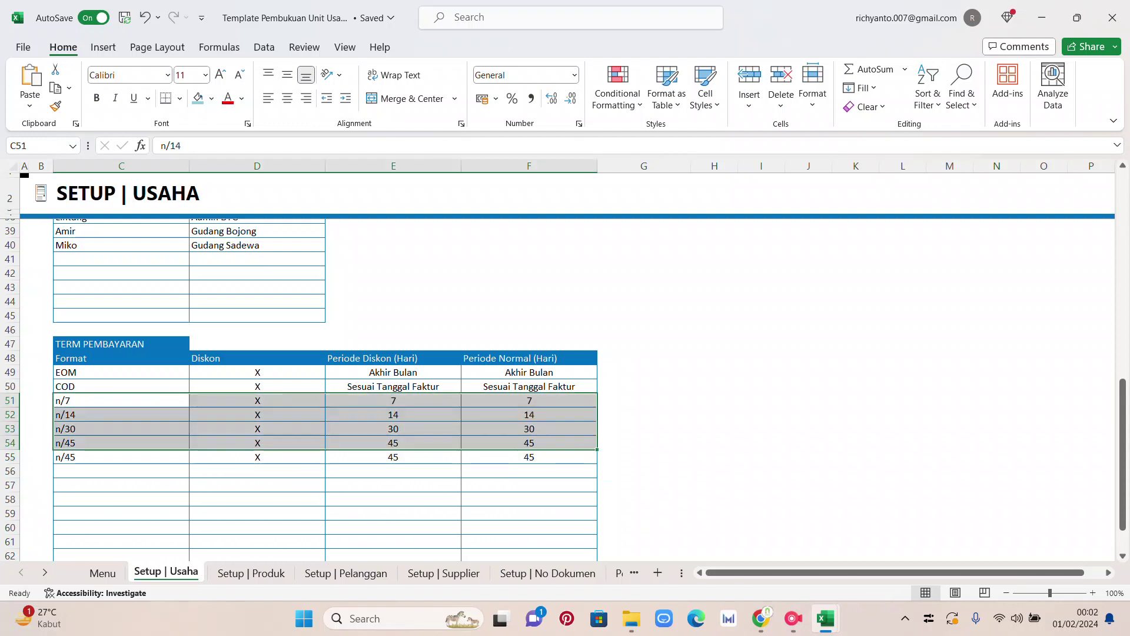
# - Clear the duplicate n/45 row at the end of the payment terms table
pyautogui.click(121, 457)
pyautogui.moveTo(121, 457); pyautogui.dragTo(528, 457)
pyautogui.press('Delete')
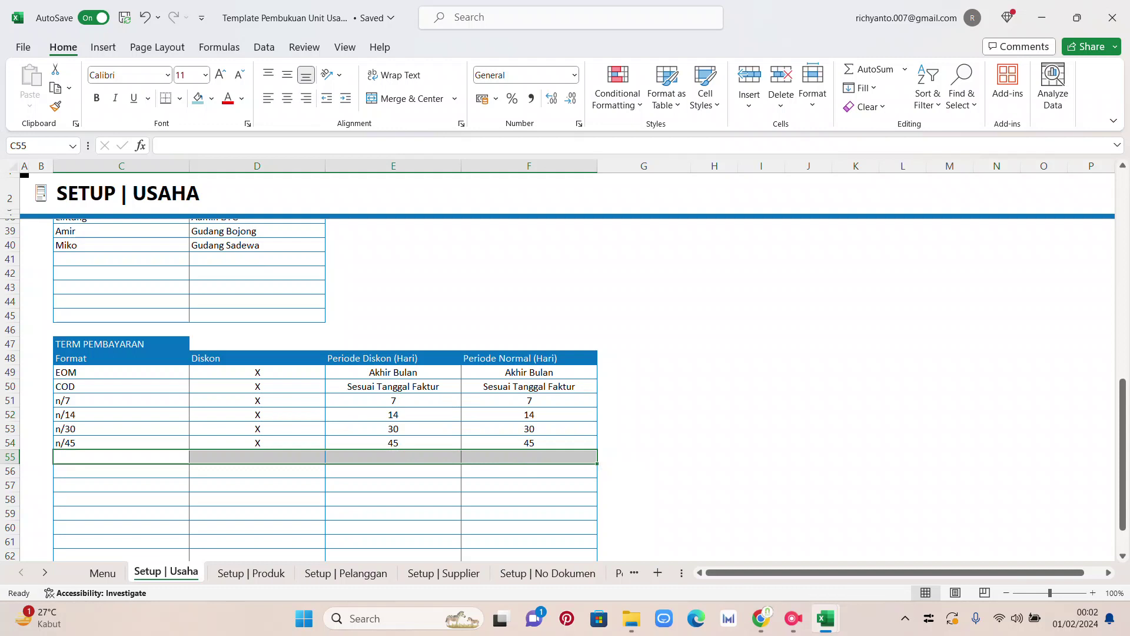
pyautogui.click(529, 485)
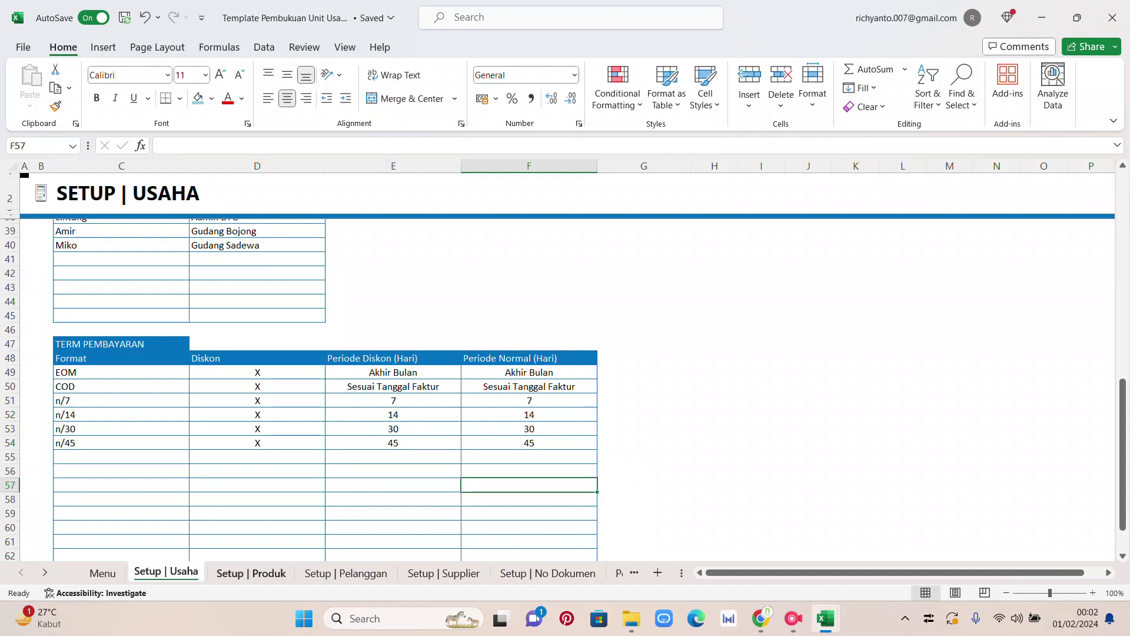
# - Open the Setup | Produk sheet and review the product categories HDPE, Botol PET and Tutup
pyautogui.click(251, 573)
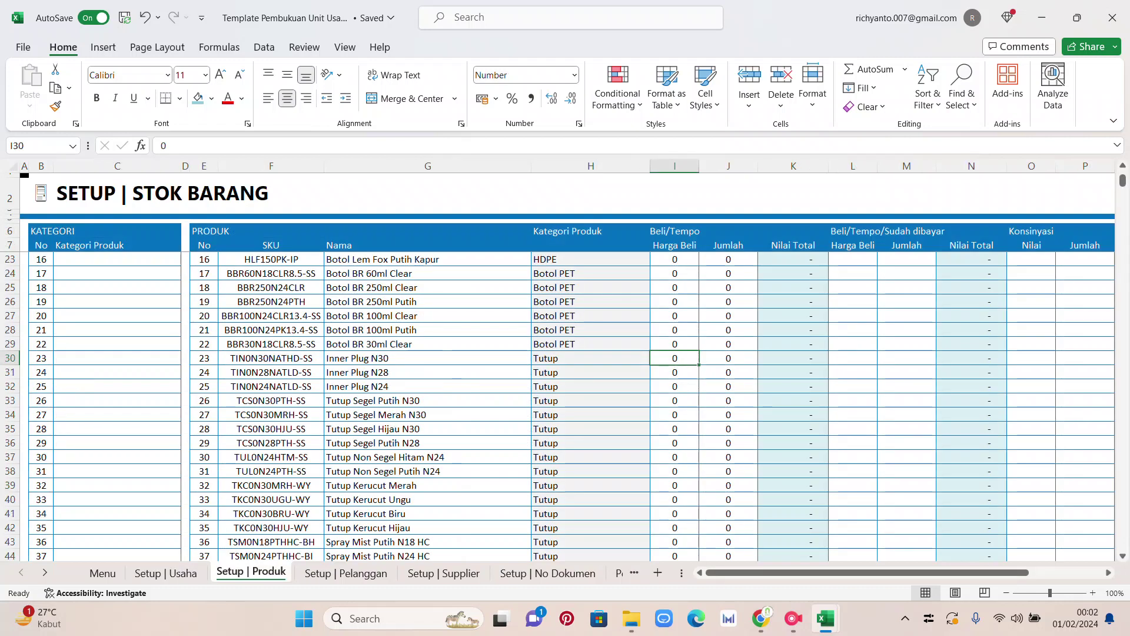
pyautogui.scroll(5, 566, 406)
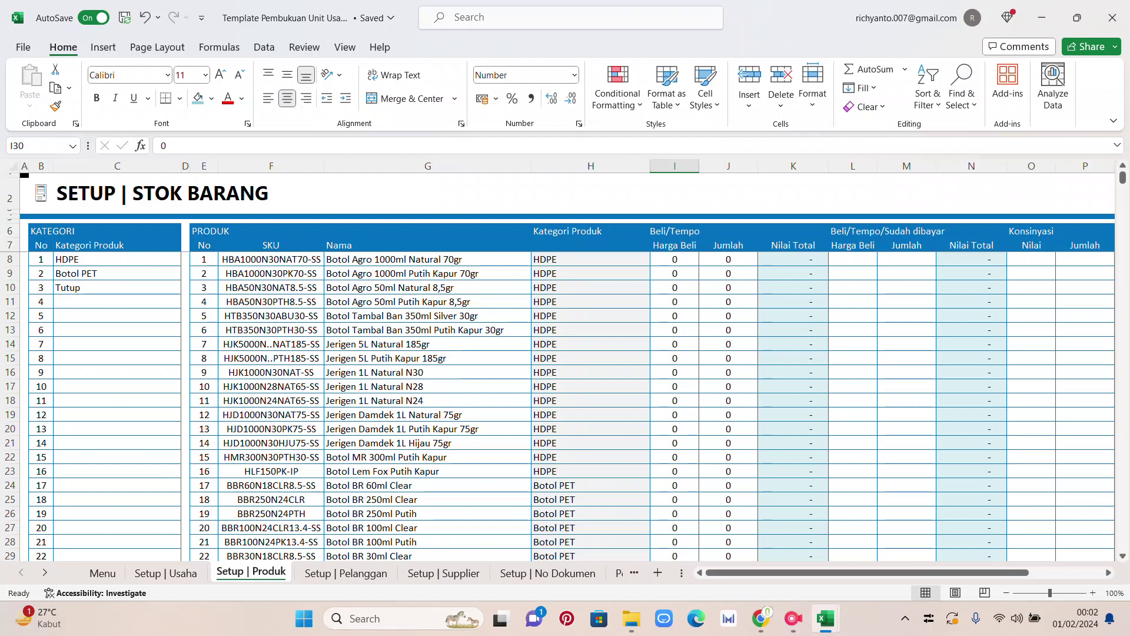
pyautogui.click(117, 259)
pyautogui.click(117, 273)
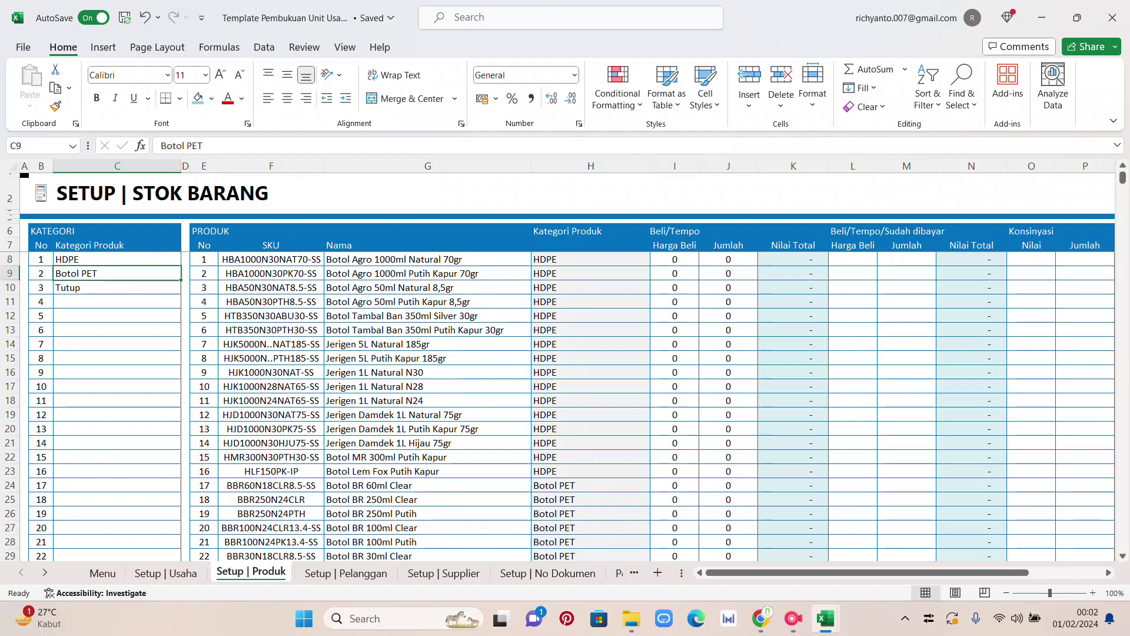
pyautogui.click(116, 288)
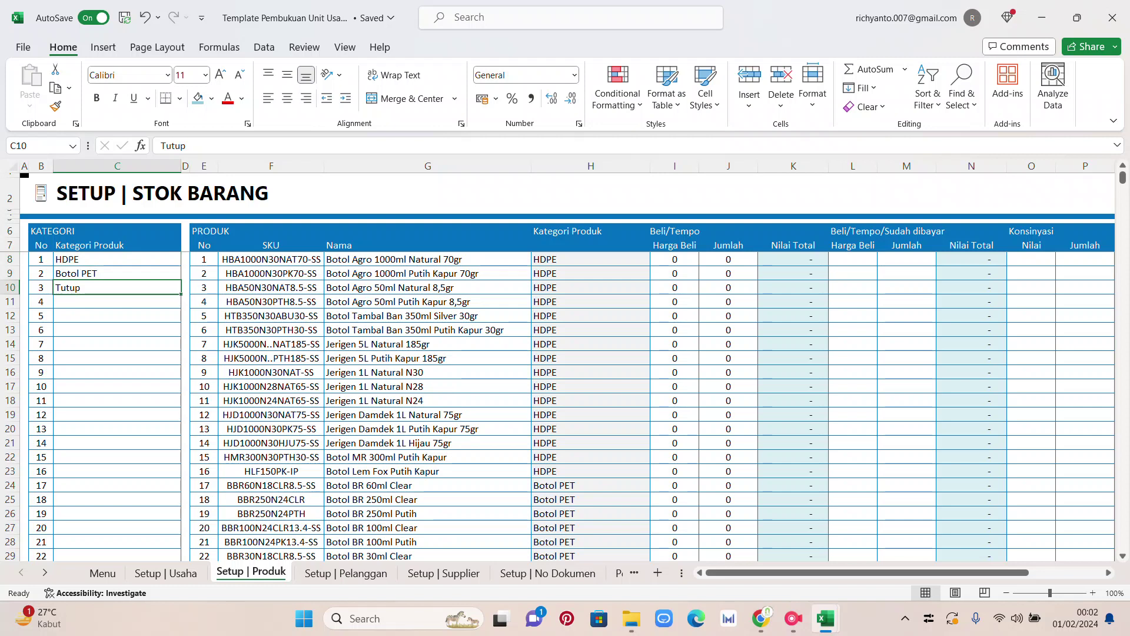
# - Inspect the SKU codes and product names in the PRODUK table, selecting the SKUs of the first 16 products
pyautogui.click(427, 259)
pyautogui.click(271, 259)
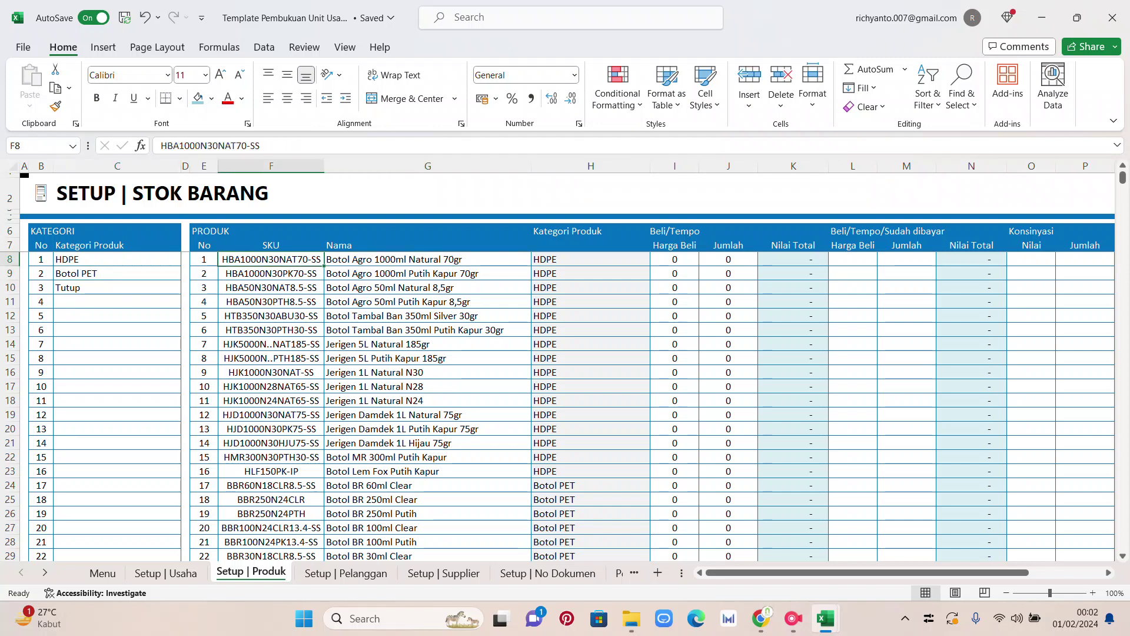
pyautogui.hotkey('shift', 'Down')
pyautogui.hotkey('shift', 'Down')
pyautogui.hotkey('shift', 'Down')
pyautogui.hotkey('shift', 'Down')
pyautogui.hotkey('shift', 'Down')
pyautogui.hotkey('shift', 'Down')
pyautogui.hotkey('shift', 'Down')
pyautogui.hotkey('shift', 'Down')
pyautogui.hotkey('shift', 'Down')
pyautogui.hotkey('shift', 'Down')
pyautogui.hotkey('shift', 'Down')
pyautogui.hotkey('shift', 'Down')
pyautogui.hotkey('shift', 'Down')
pyautogui.hotkey('shift', 'Down')
pyautogui.hotkey('shift', 'Down')
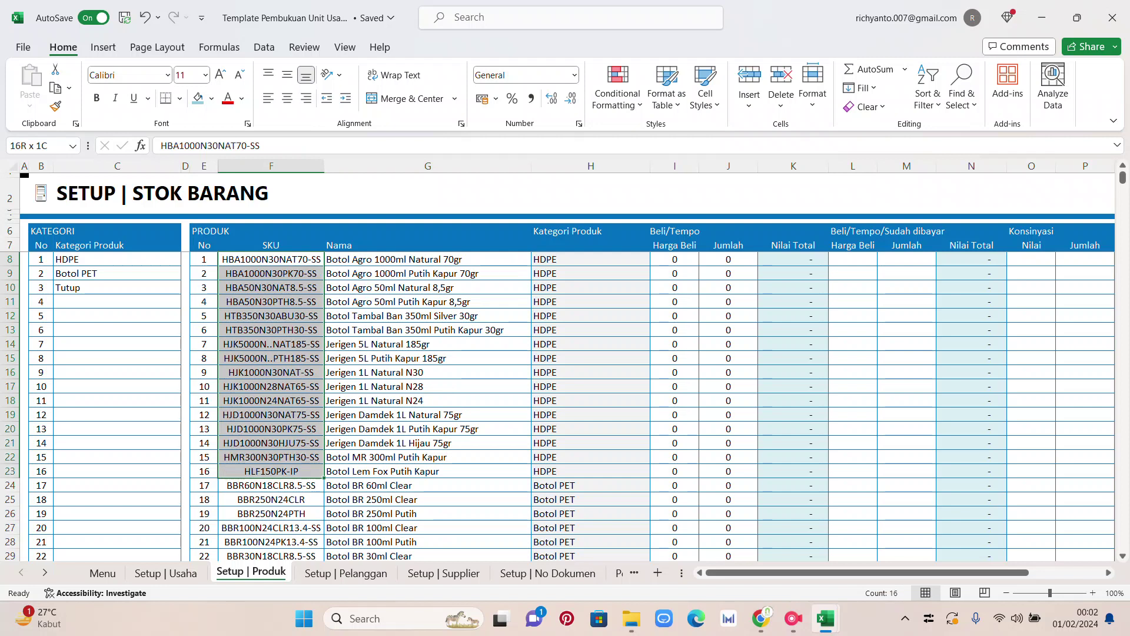
pyautogui.click(271, 301)
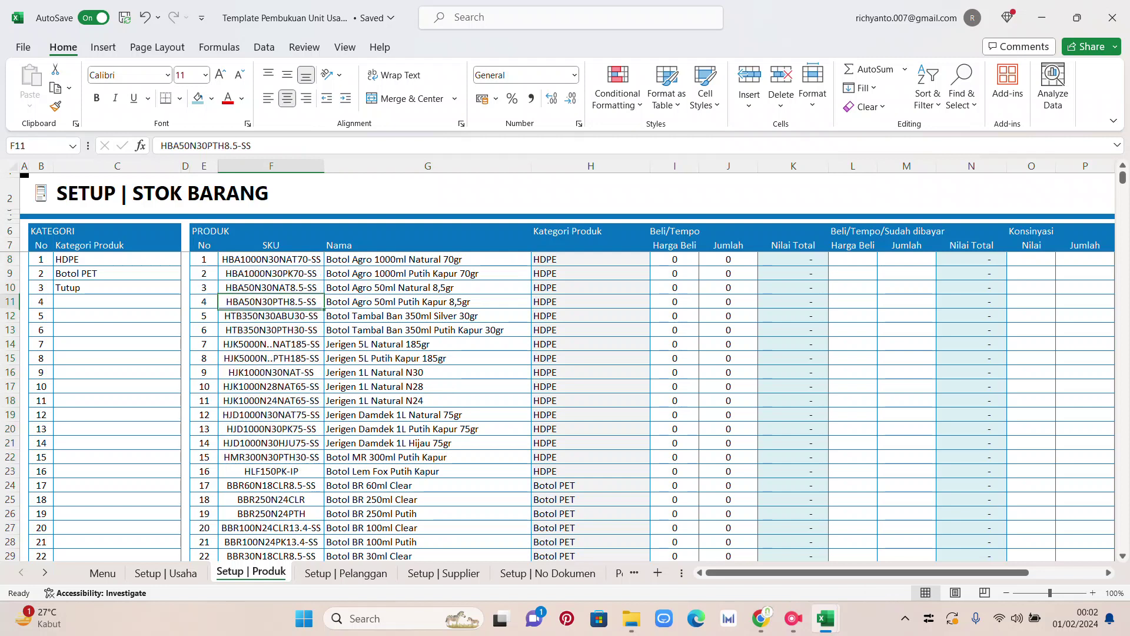
pyautogui.click(428, 273)
pyautogui.click(271, 259)
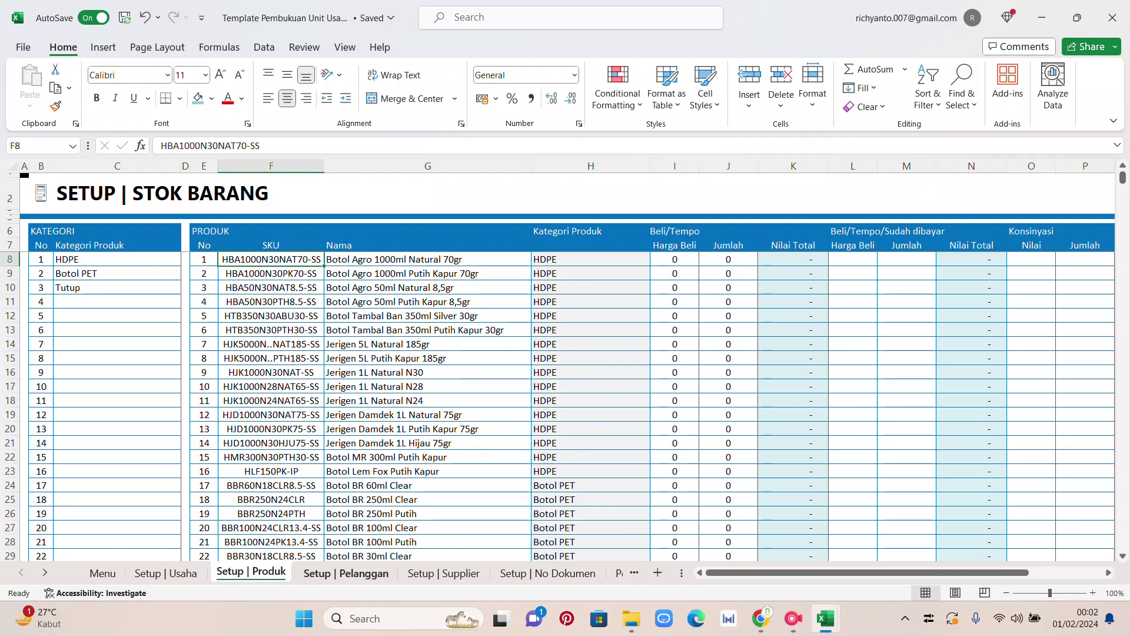
# - Review the customer list on the Setup | Pelanggan sheet and the supplier list on the Setup | Supplier sheet
pyautogui.click(346, 573)
pyautogui.moveTo(301, 244); pyautogui.dragTo(318, 400)
pyautogui.click(393, 386)
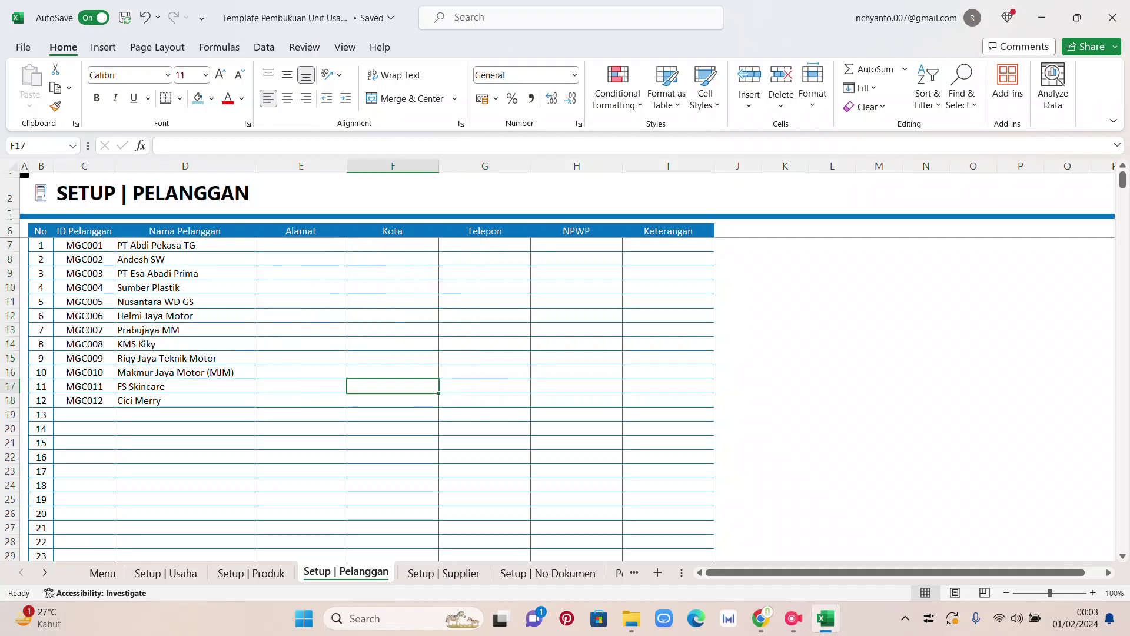
pyautogui.click(444, 573)
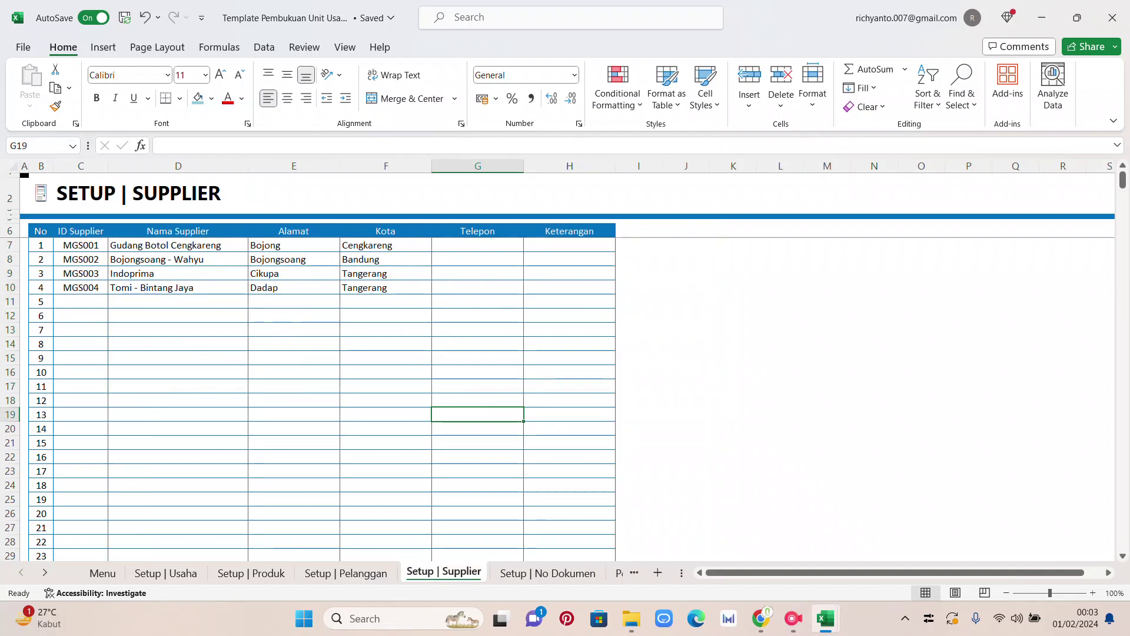
# - Open the Setup | No Dokumen sheet and inspect the purchase invoice numbers in the No Faktur Pembelian column
pyautogui.click(547, 573)
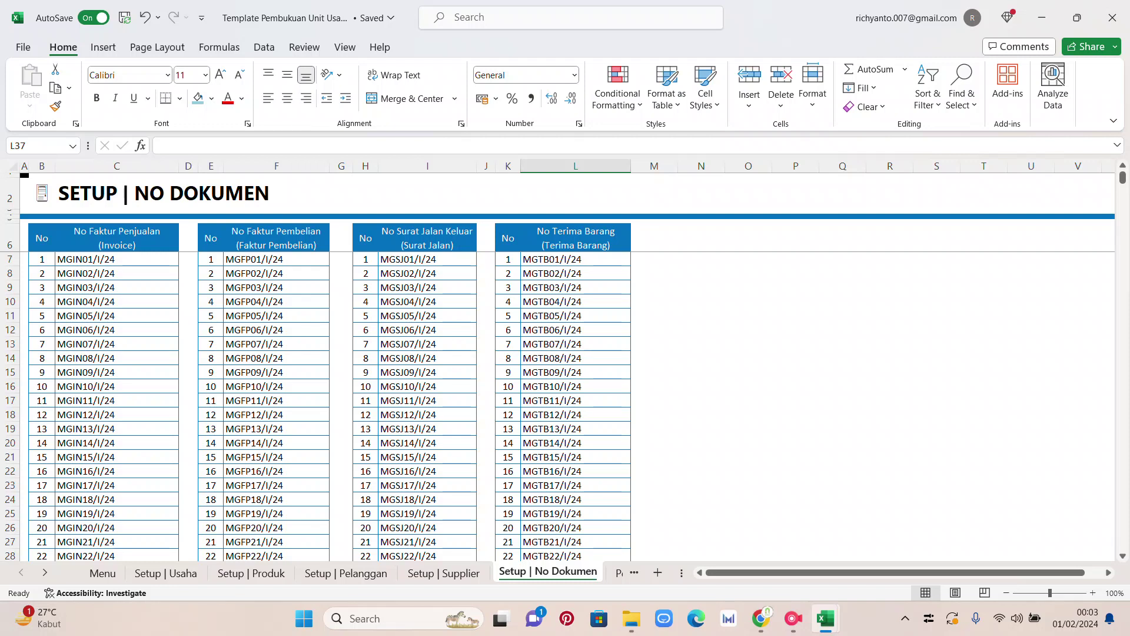
pyautogui.click(276, 238)
pyautogui.click(276, 302)
pyautogui.click(277, 259)
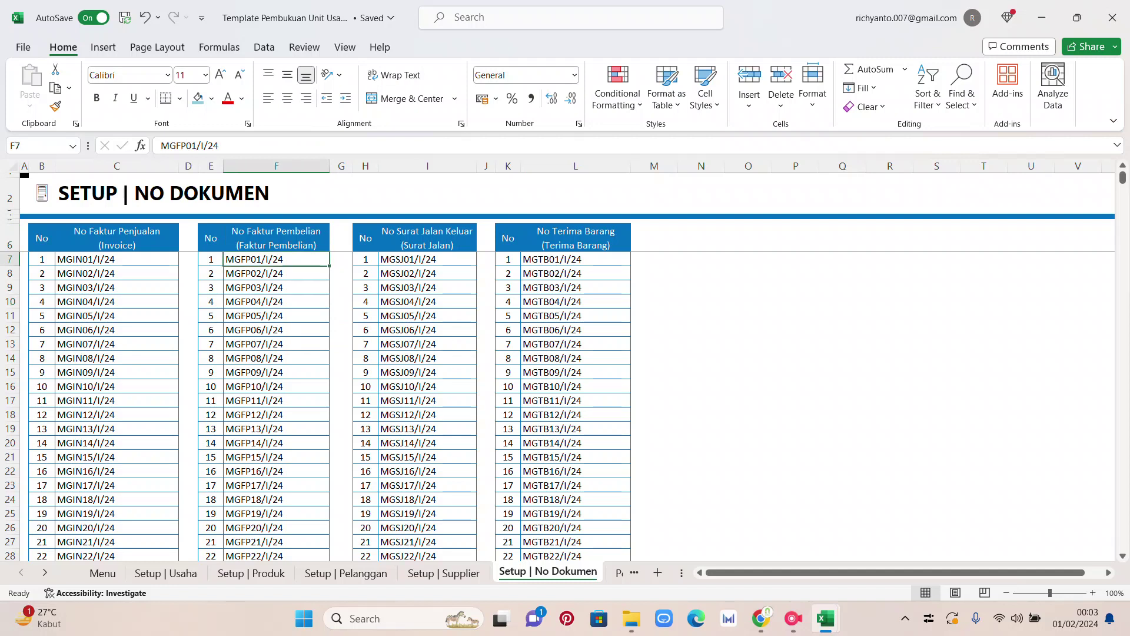
# - Inspect the document numbers in the No Faktur Pembelian, No Surat Jalan Keluar and No Terima Barang columns
pyautogui.press('Down')
pyautogui.press('Down')
pyautogui.press('Up')
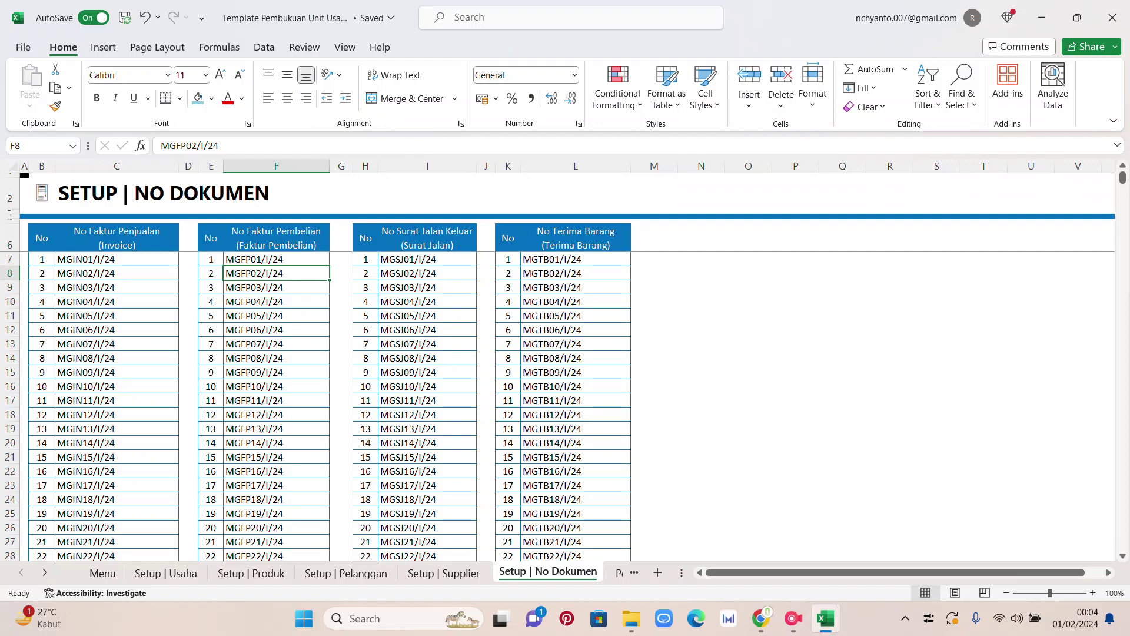
pyautogui.click(427, 259)
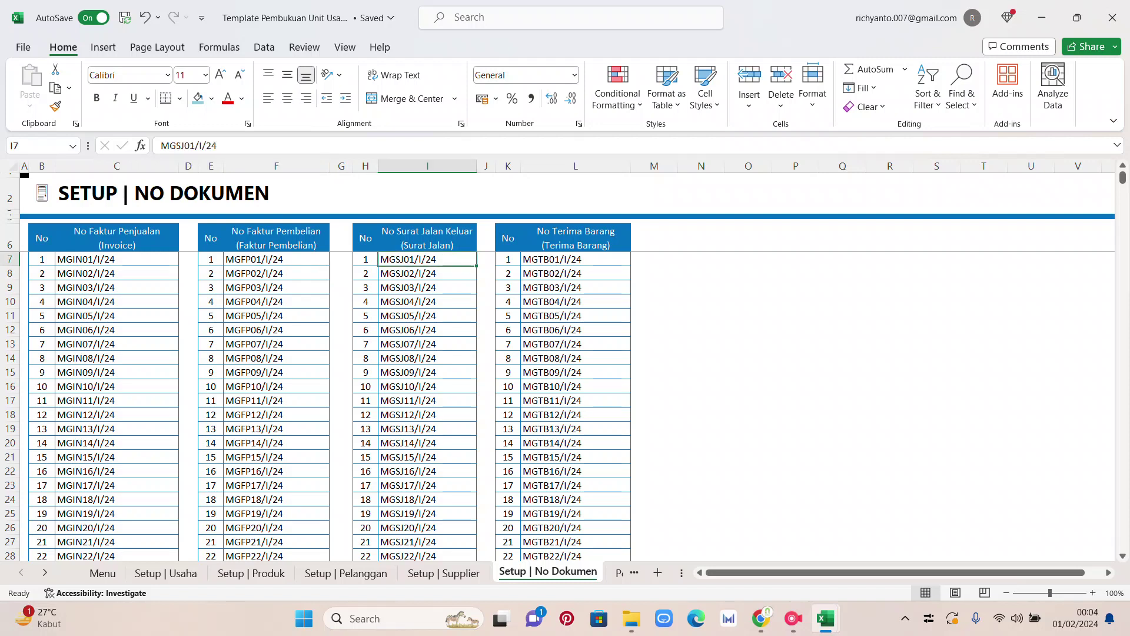
pyautogui.scroll(-1, 566, 406)
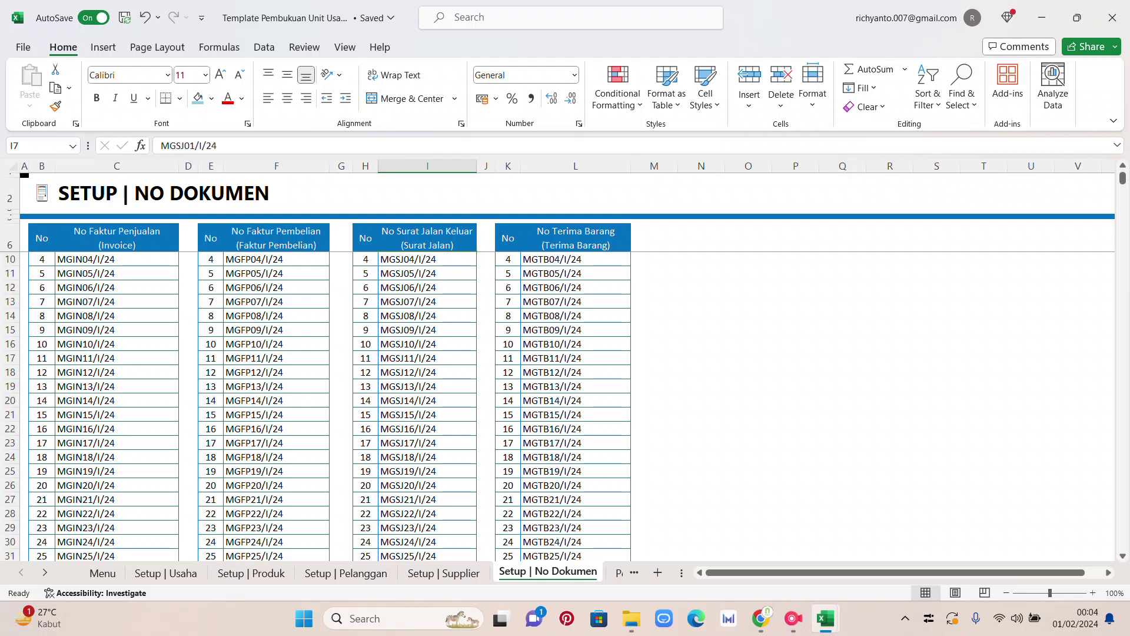
pyautogui.scroll(1, 565, 407)
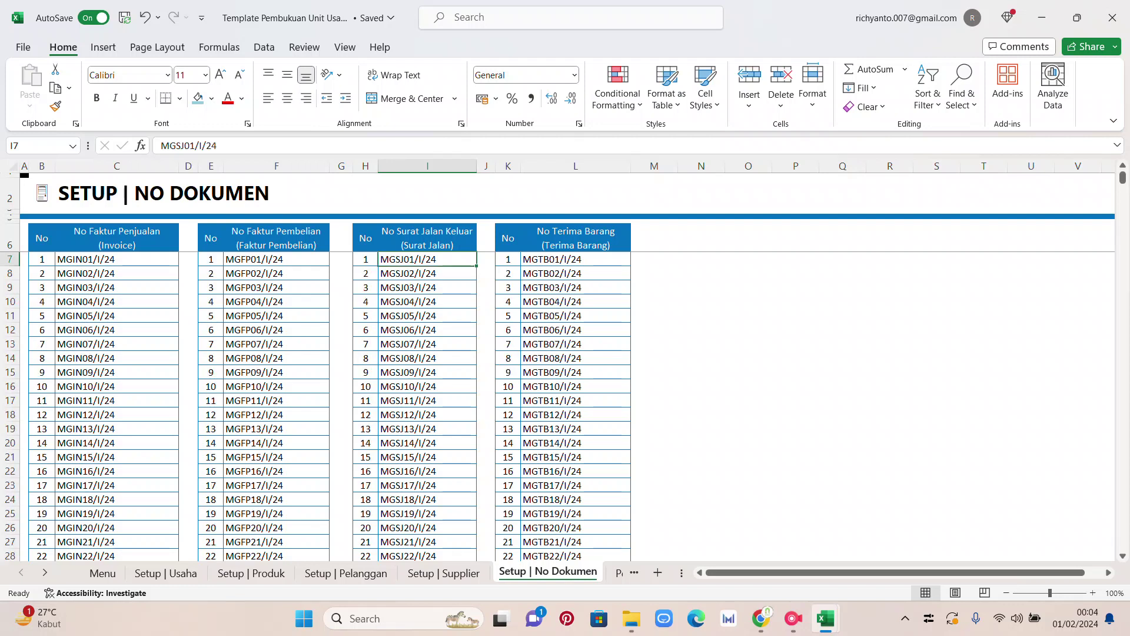
pyautogui.click(575, 259)
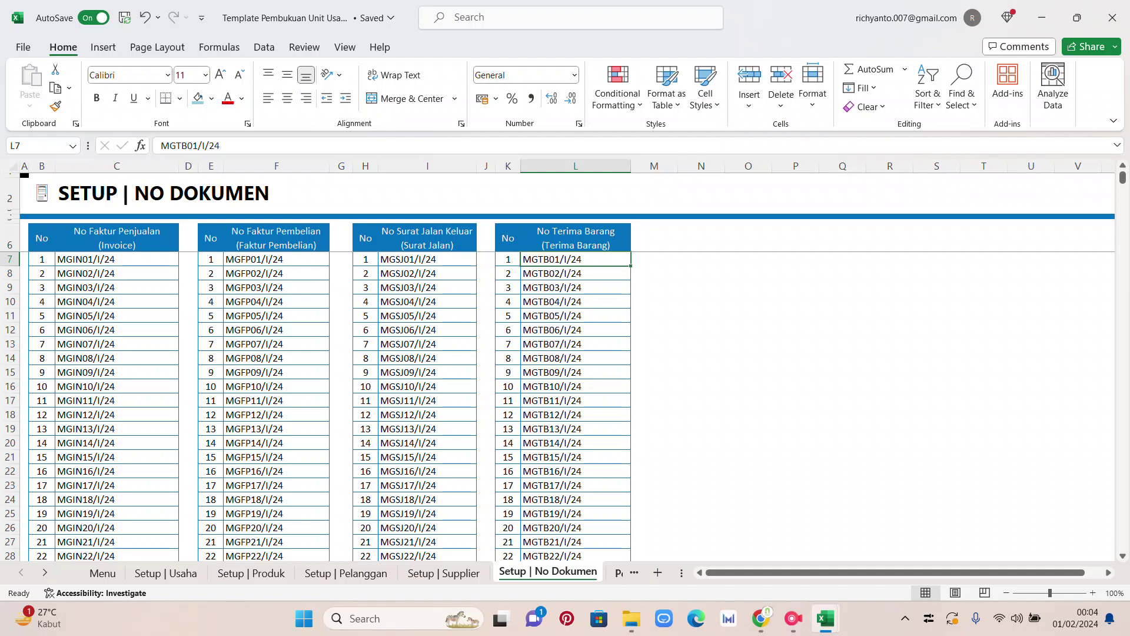
# - Enter MGIN01/II/24 as sales invoice number 31 in the No Faktur Penjualan column
pyautogui.scroll(-3, 317, 406)
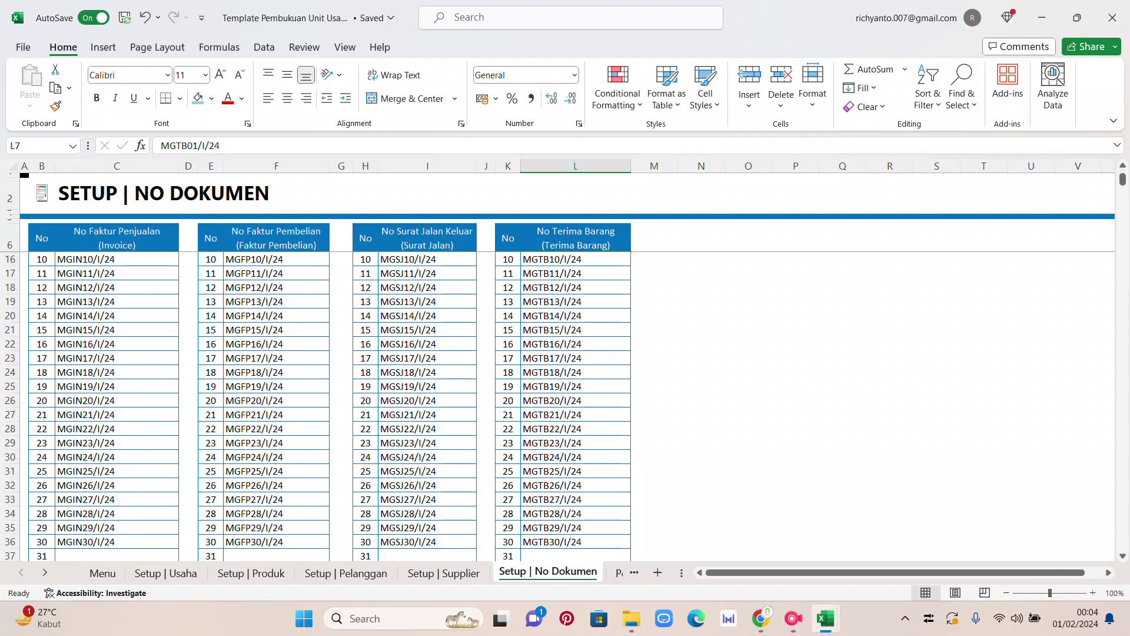
pyautogui.scroll(-1, 317, 407)
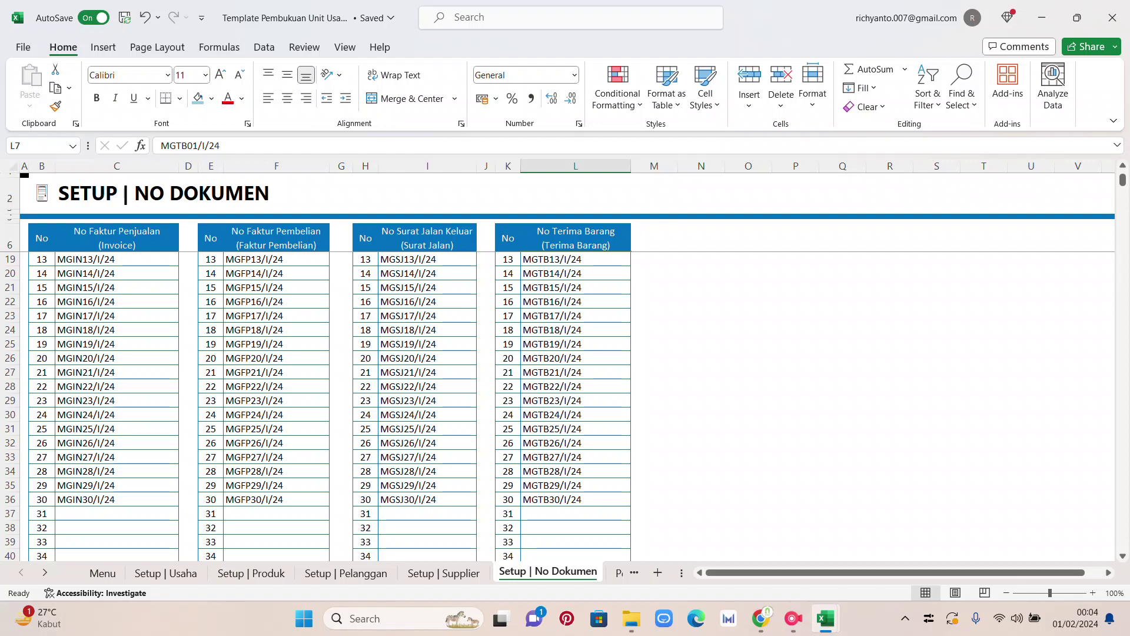
pyautogui.scroll(-3, 316, 406)
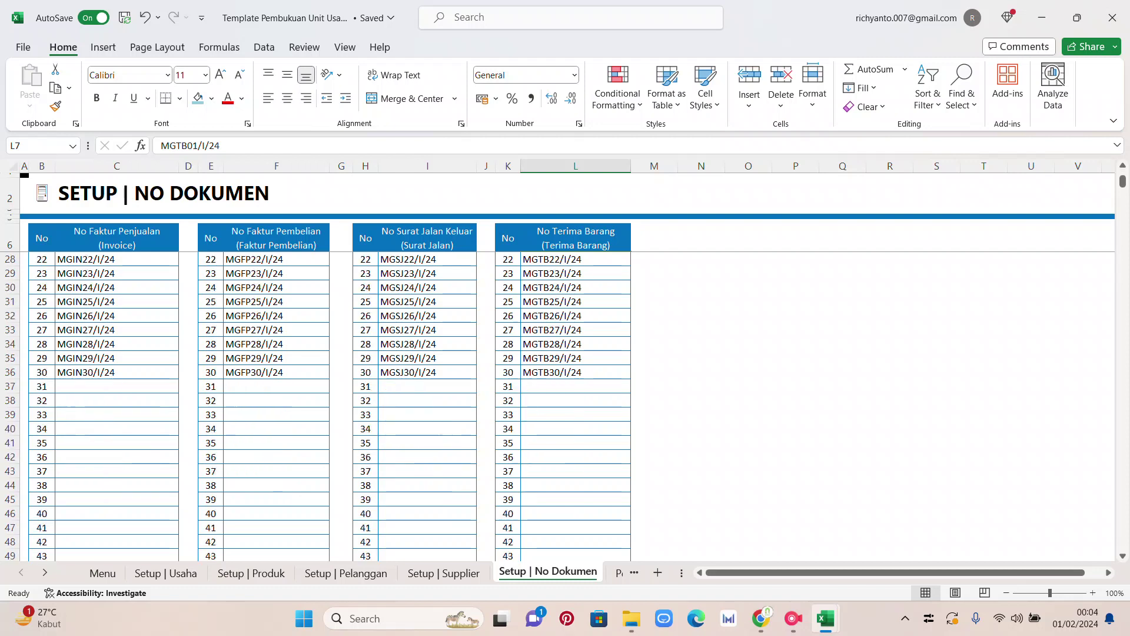
pyautogui.click(117, 386)
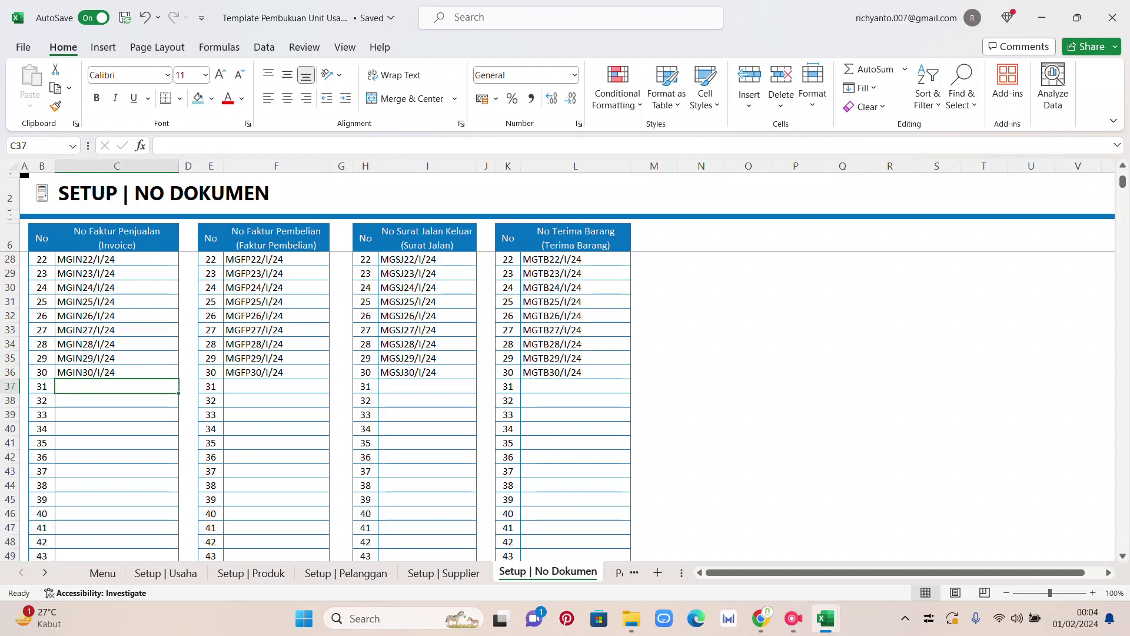
pyautogui.write('MG')
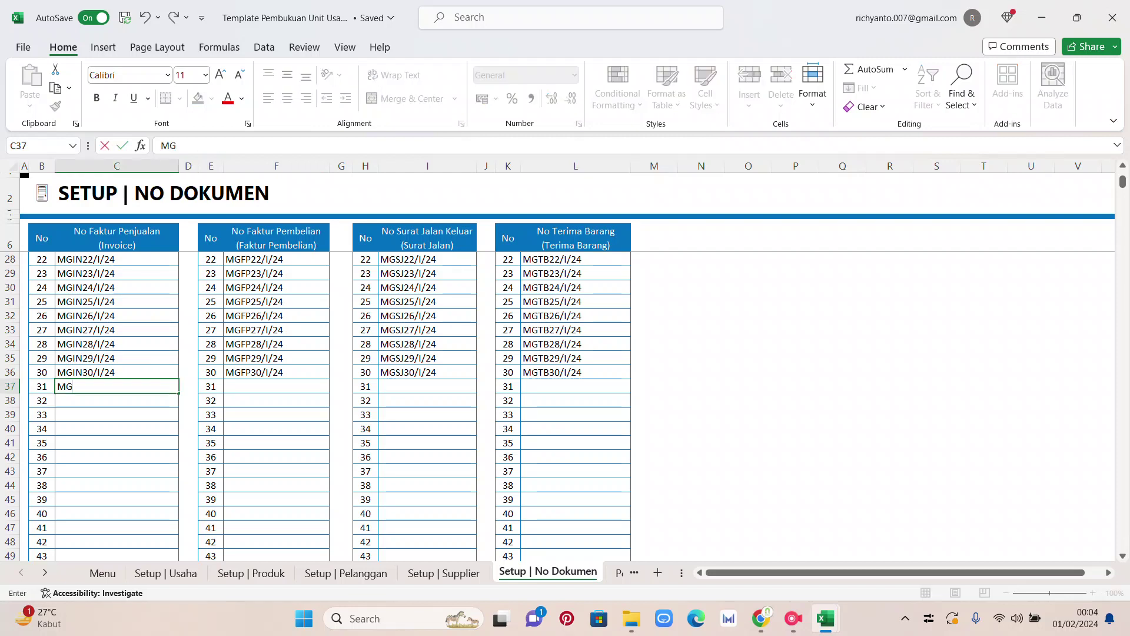
pyautogui.write('IN02')
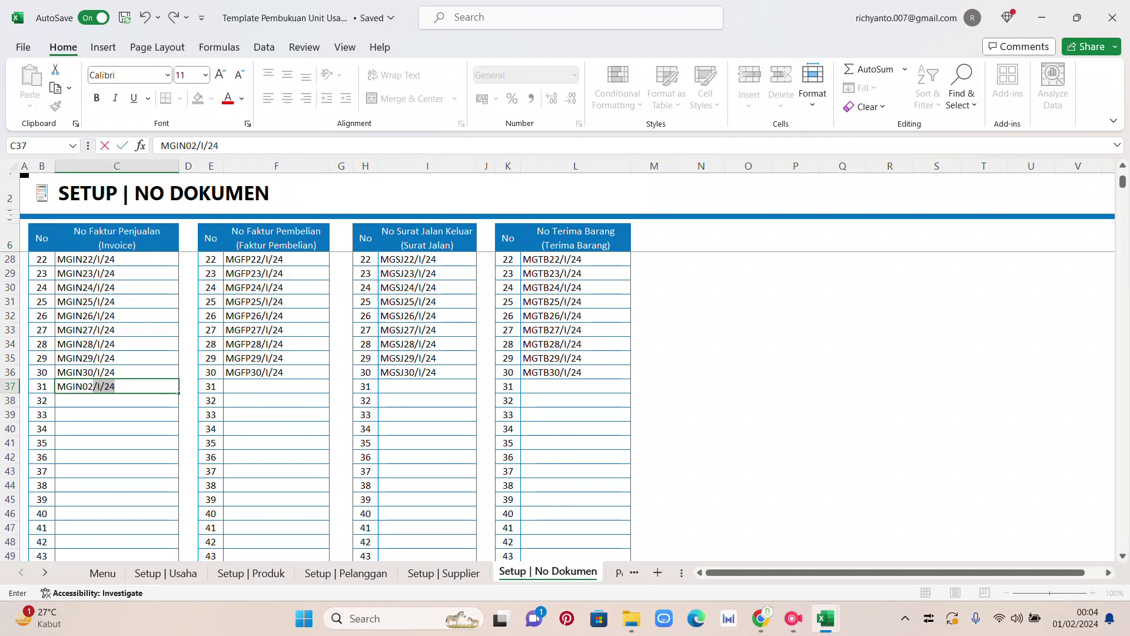
pyautogui.press('BackSpace')
pyautogui.press('BackSpace')
pyautogui.write('1/II/24')
pyautogui.press('Return')
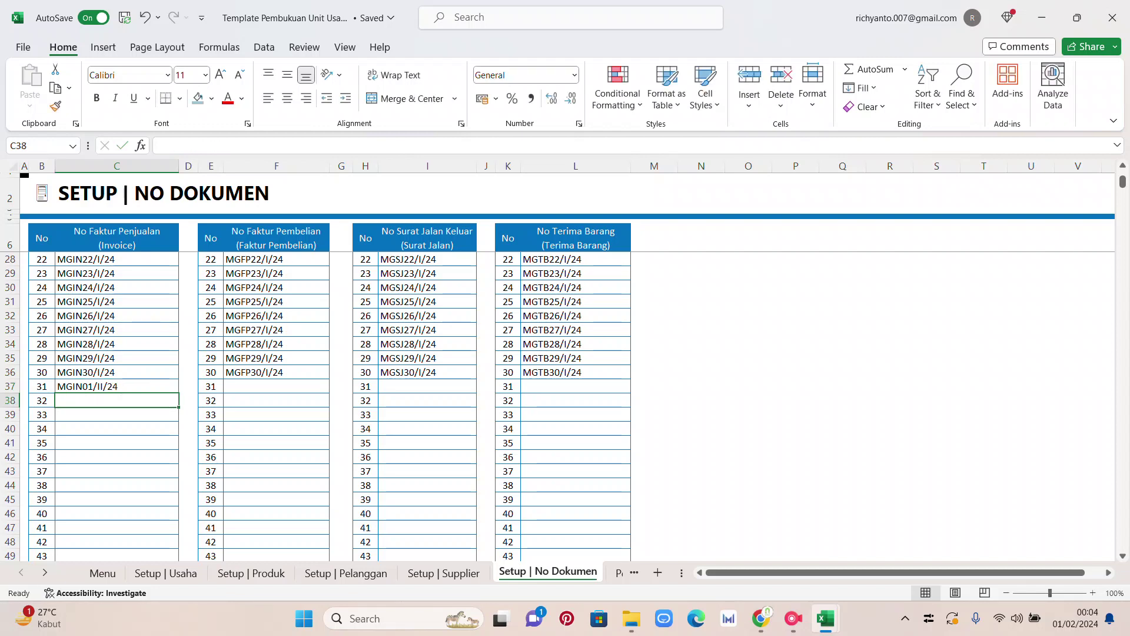
pyautogui.click(276, 400)
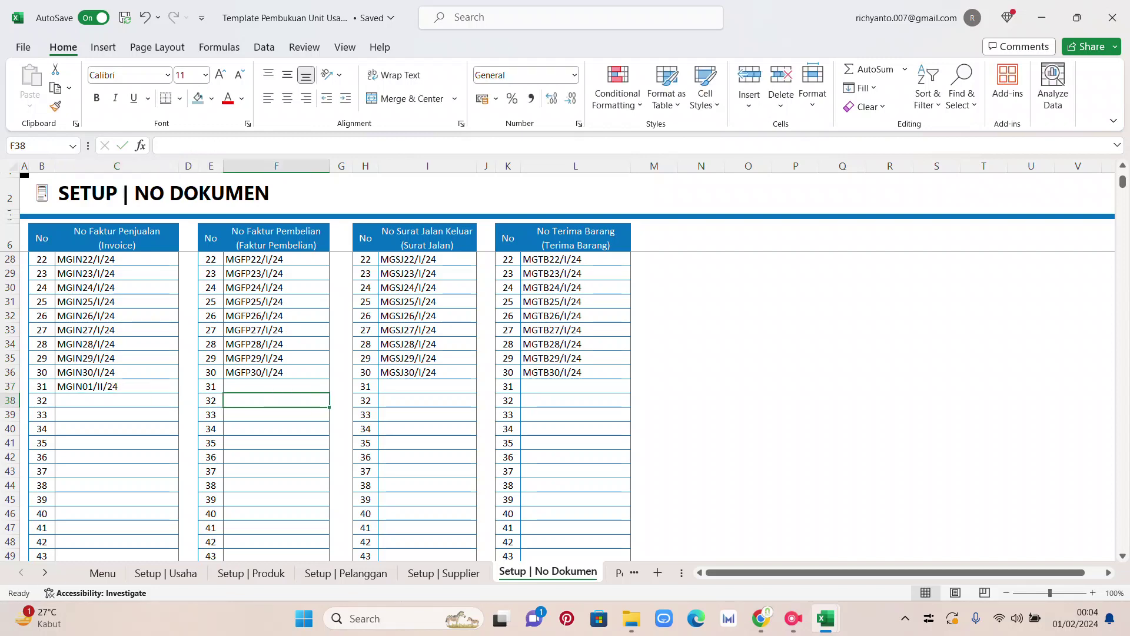
# - Open the Pembelian sheet and bring the names of the sheets that follow it into view
pyautogui.hotkey('ctrl', 'pagedown')
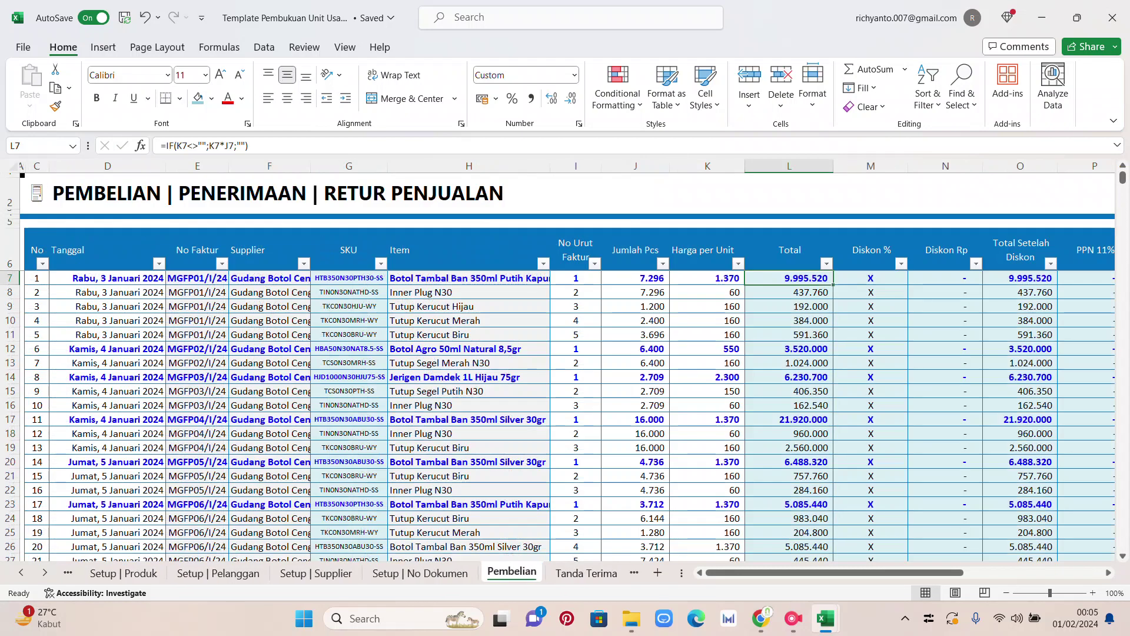
pyautogui.click(45, 572)
pyautogui.click(44, 572)
pyautogui.click(45, 572)
pyautogui.click(45, 572)
pyautogui.click(44, 572)
pyautogui.click(21, 572)
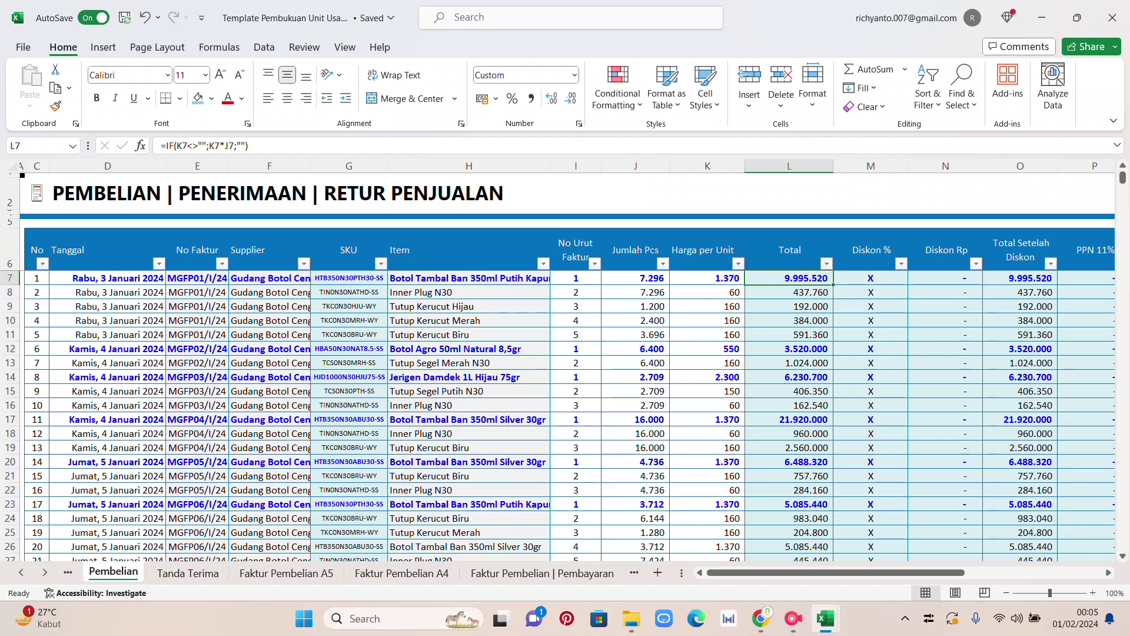
# - Inspect the first purchase row's date and the list of invoice numbers available for its No Faktur cell
pyautogui.click(107, 278)
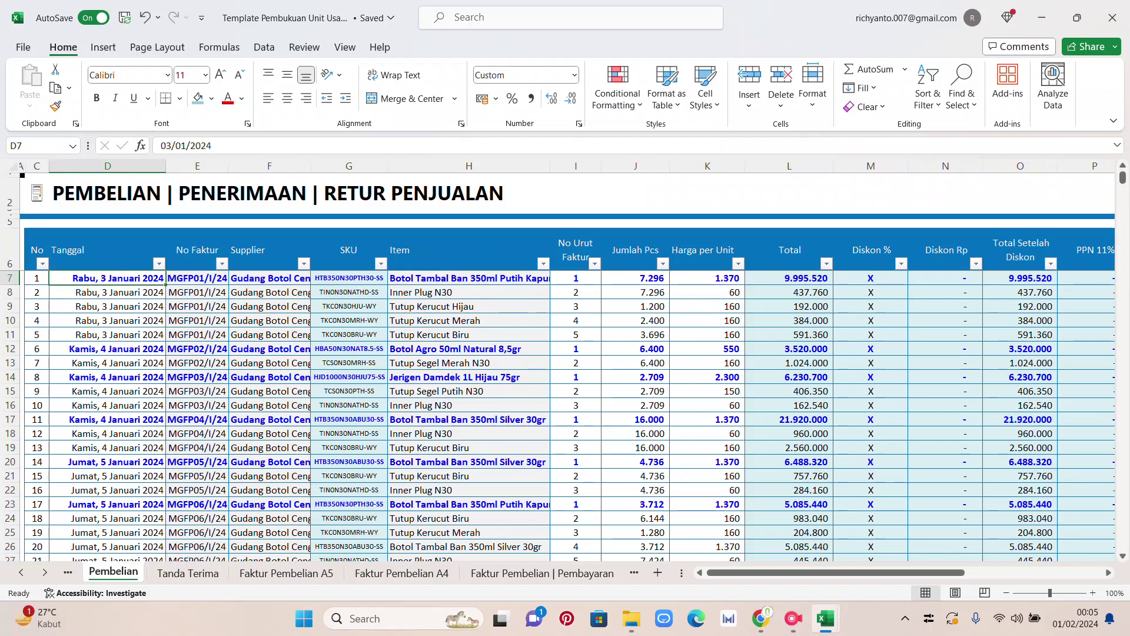
pyautogui.click(197, 278)
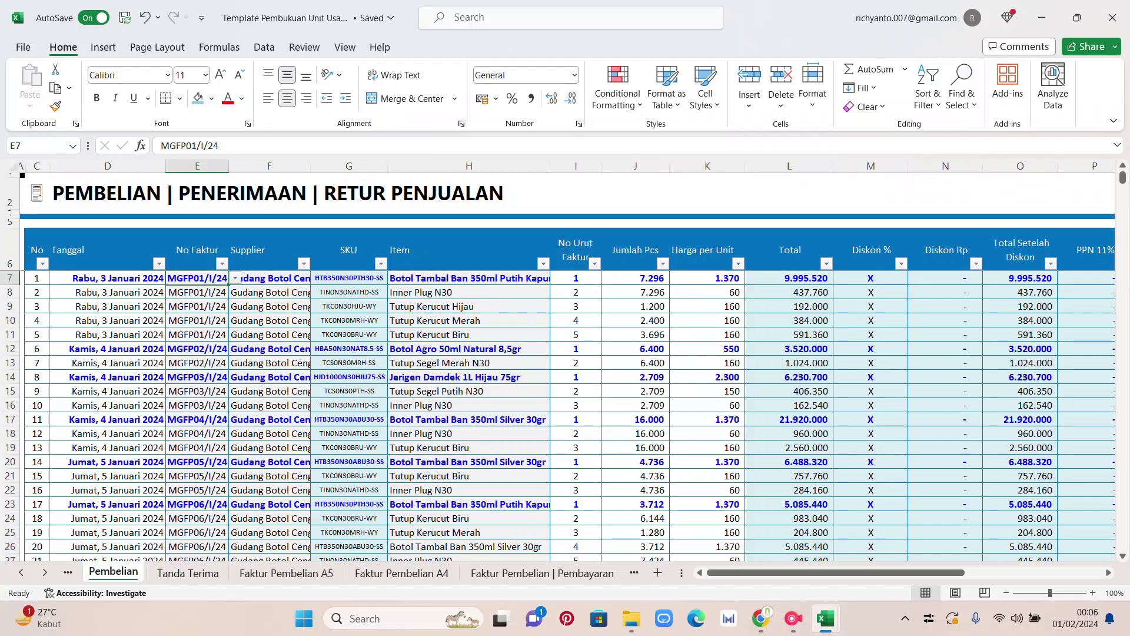
pyautogui.click(235, 278)
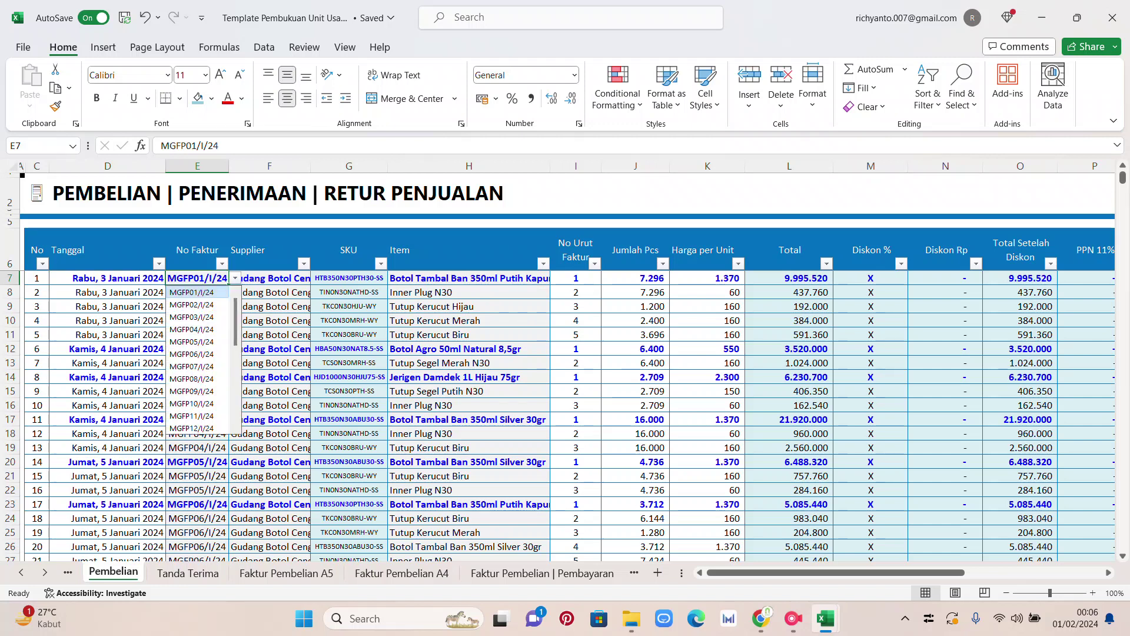
pyautogui.press('Escape')
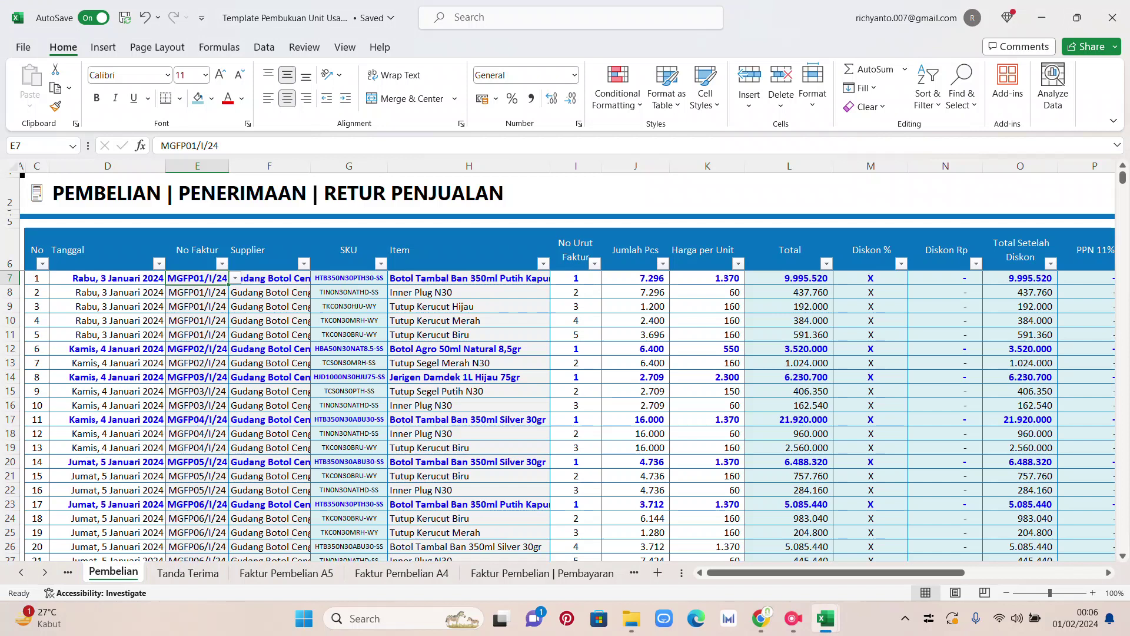
# - Copy invoice number MGFP01/I/24 from the first purchase row into the No Faktur cells of rows 2 to 5
pyautogui.hotkey('ctrl', 'c')
pyautogui.moveTo(197, 292); pyautogui.dragTo(197, 334)
pyautogui.hotkey('ctrl', 'v')
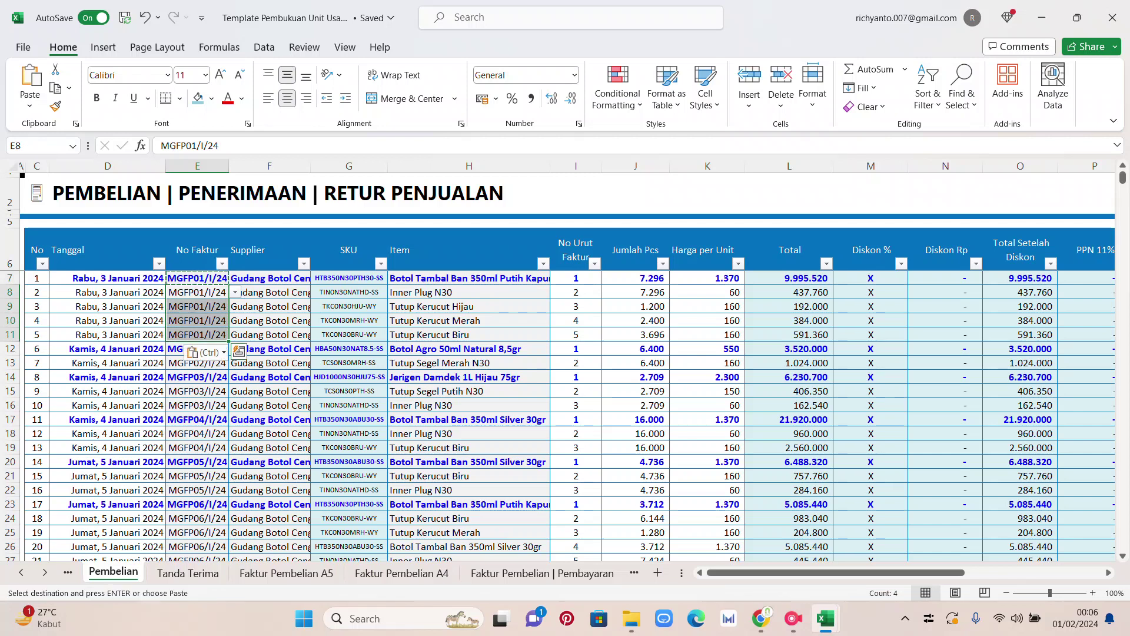
pyautogui.click(469, 321)
# - Inspect the first purchase row's supplier and the list of products available for its Item cell
pyautogui.click(270, 278)
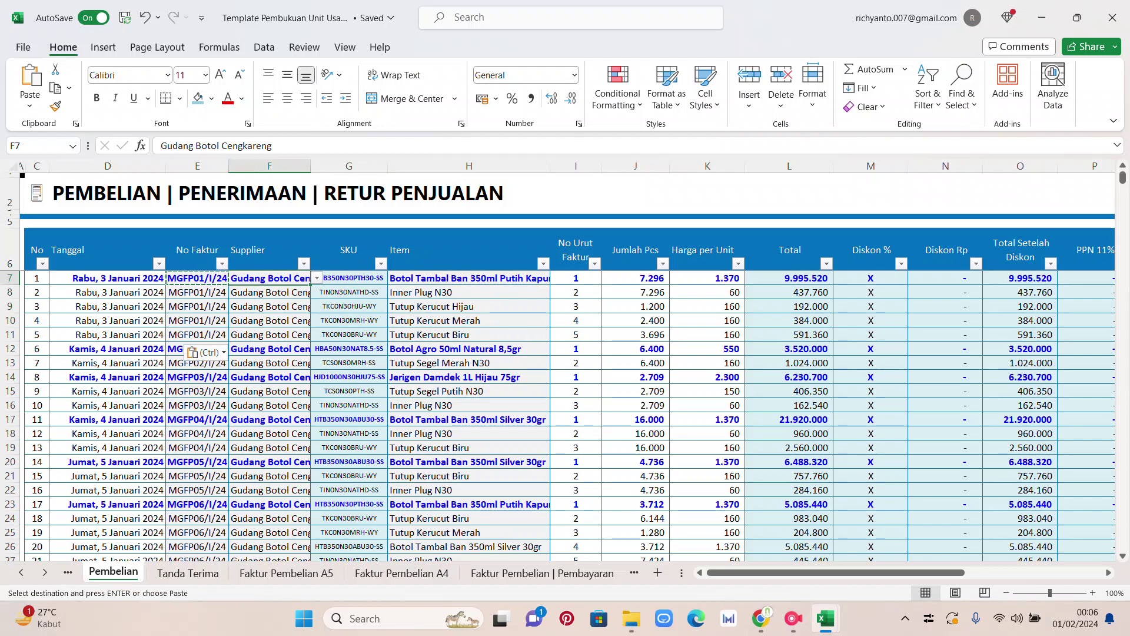
pyautogui.click(468, 277)
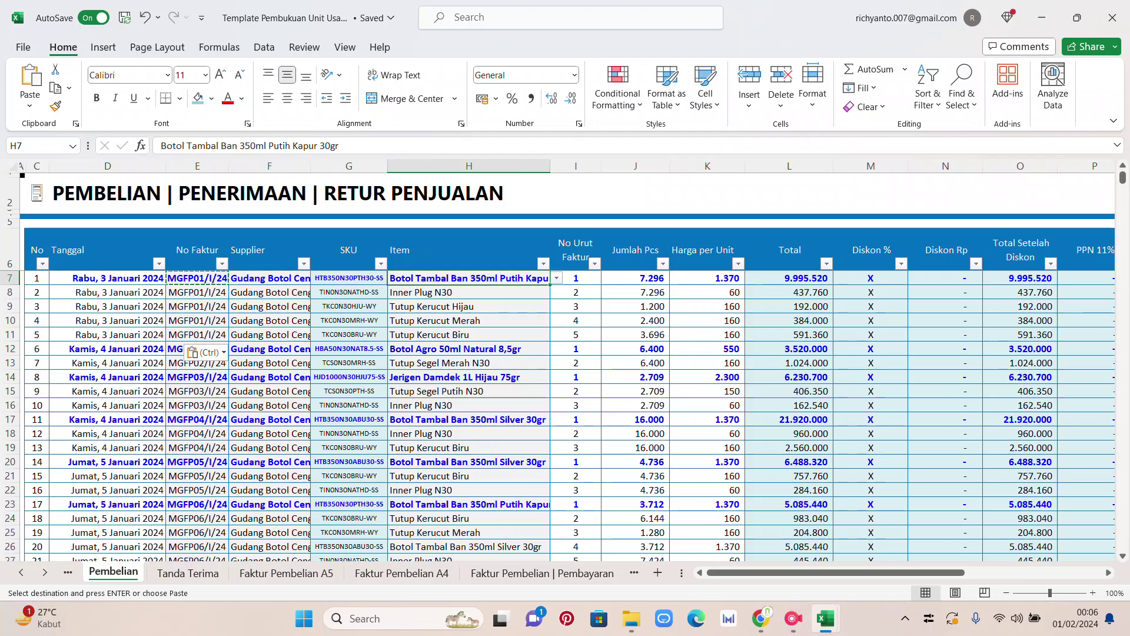
pyautogui.hotkey('alt', 'Down')
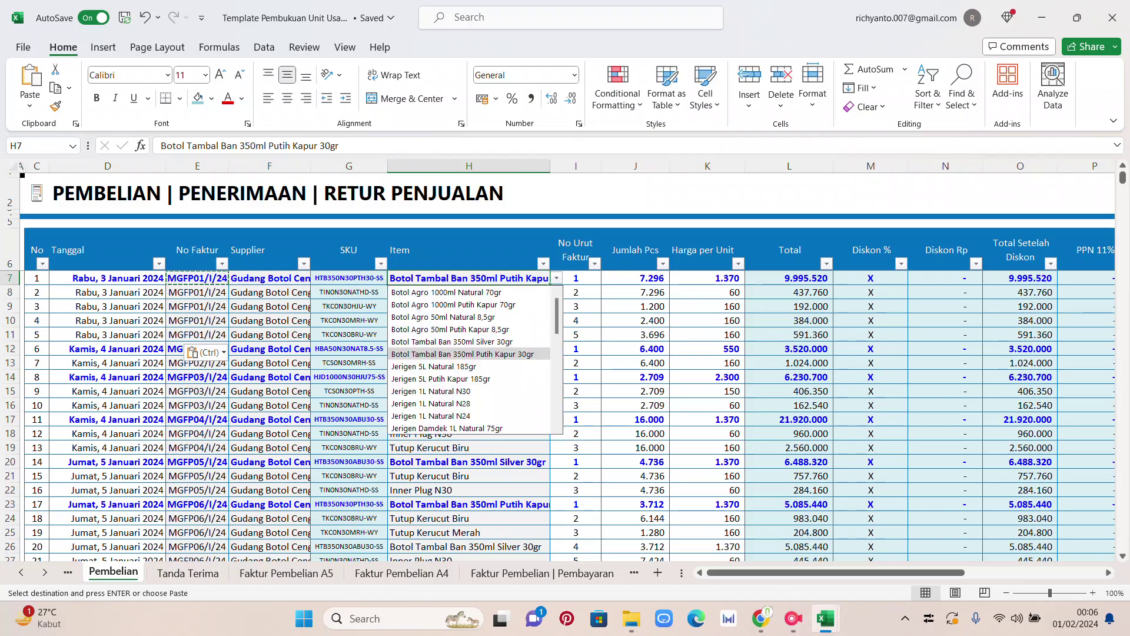
pyautogui.press('Escape')
# - Try replacing the first purchase row's item with Botol Tambal Ban 350ml Silver 30gr, found by searching "tamba", and undo the replacement
pyautogui.write('tamba')
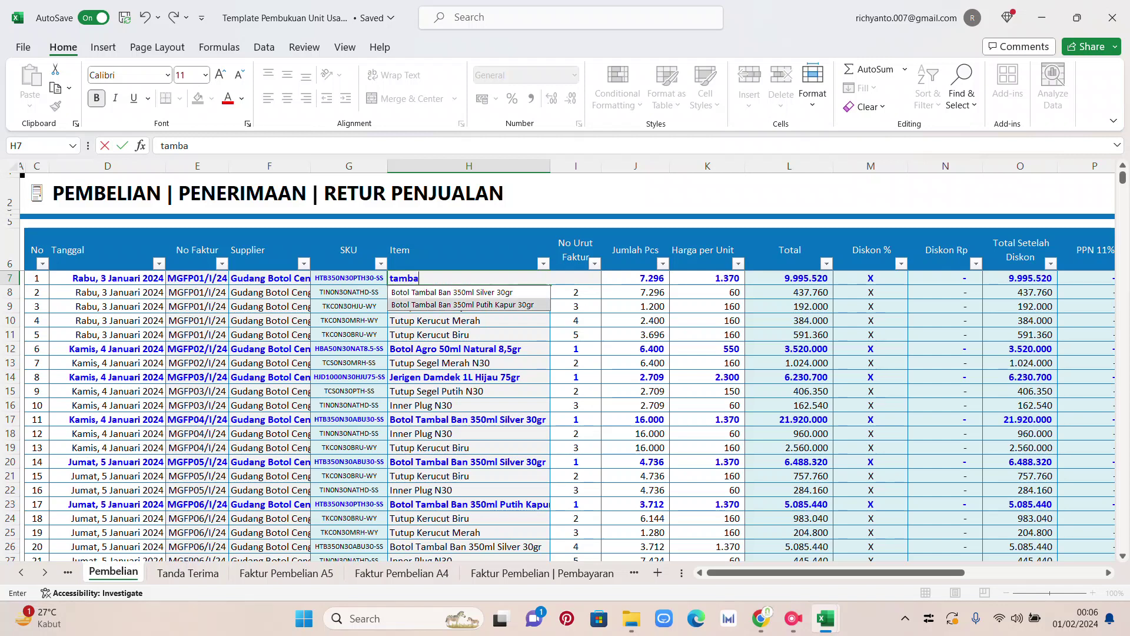
pyautogui.press('Return')
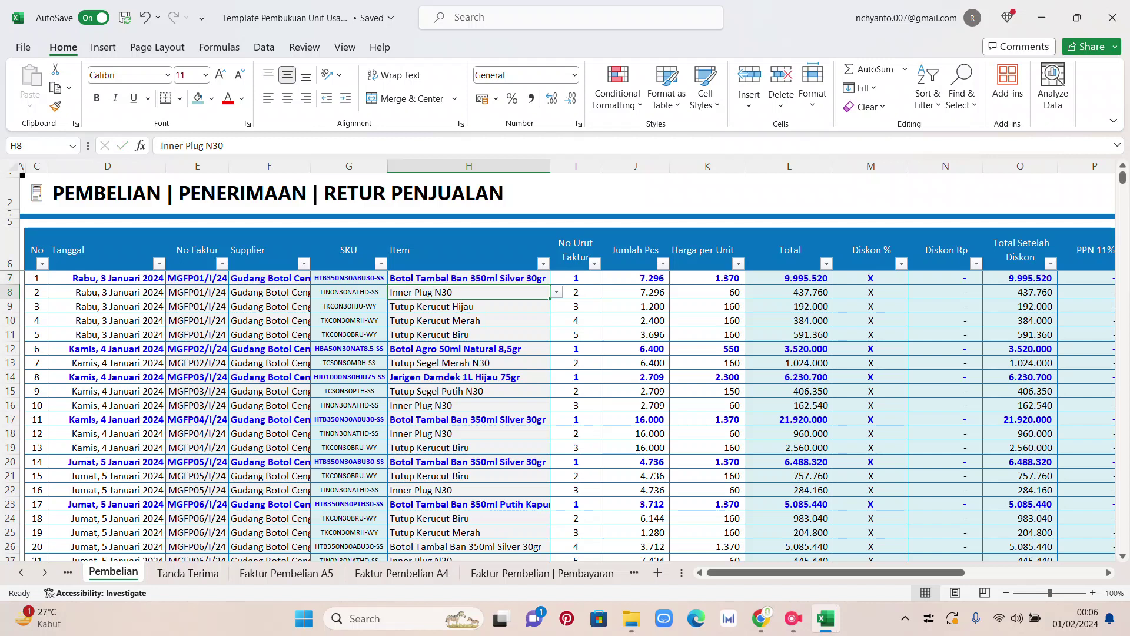
pyautogui.click(348, 278)
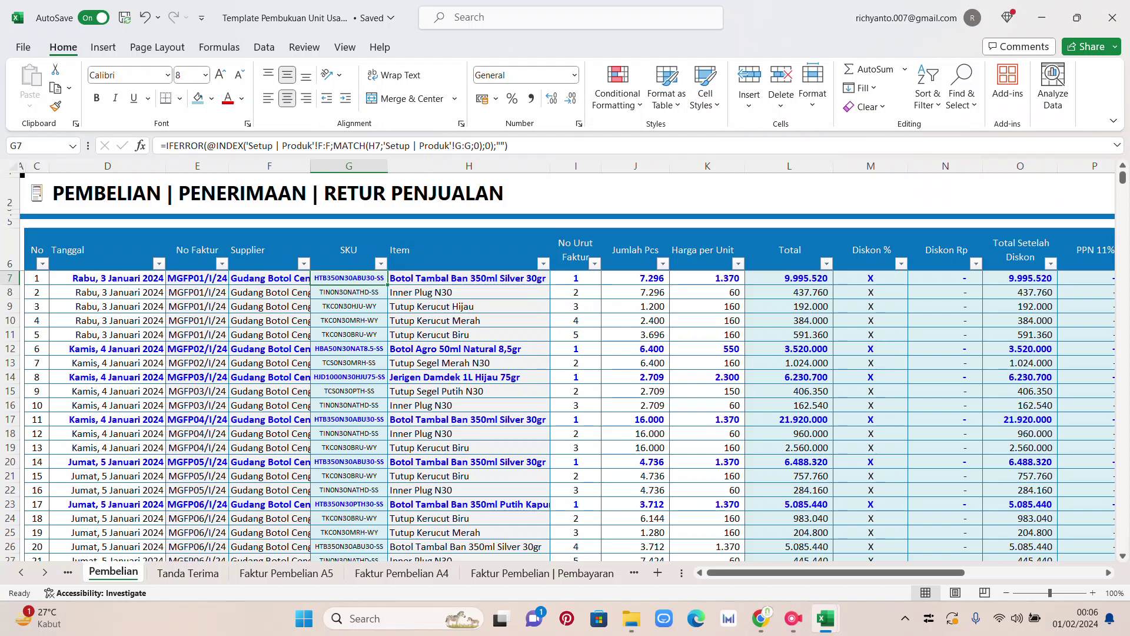
pyautogui.click(468, 278)
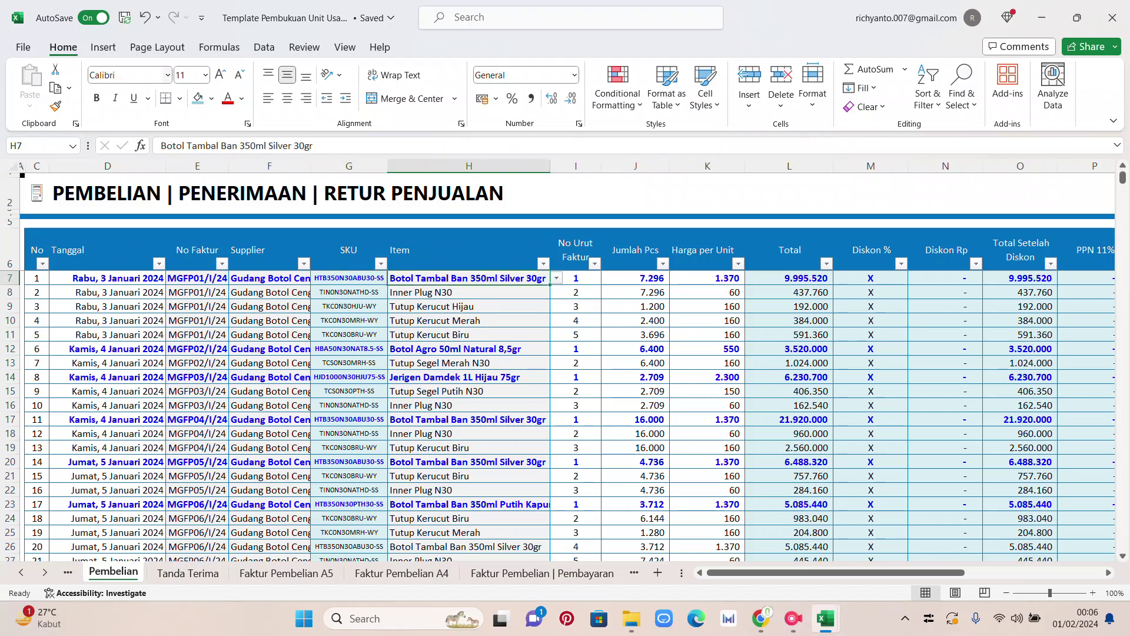
pyautogui.hotkey('ctrl', 'z')
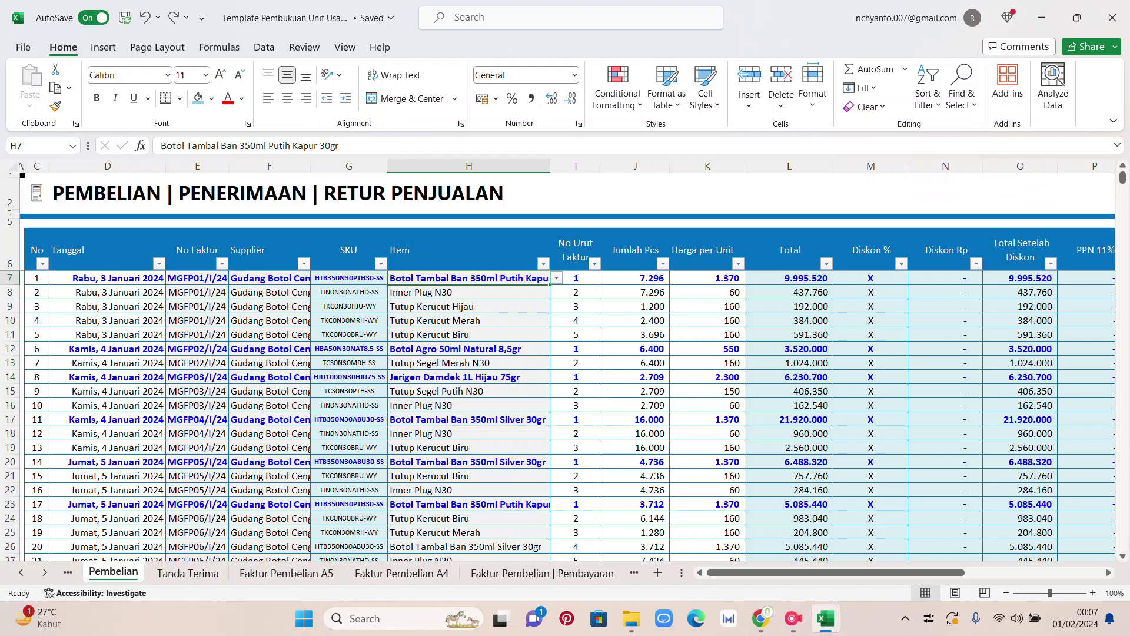
# - Inspect the first row's unit price and the dates of the remaining MGFP01/I/24 purchase rows
pyautogui.click(707, 278)
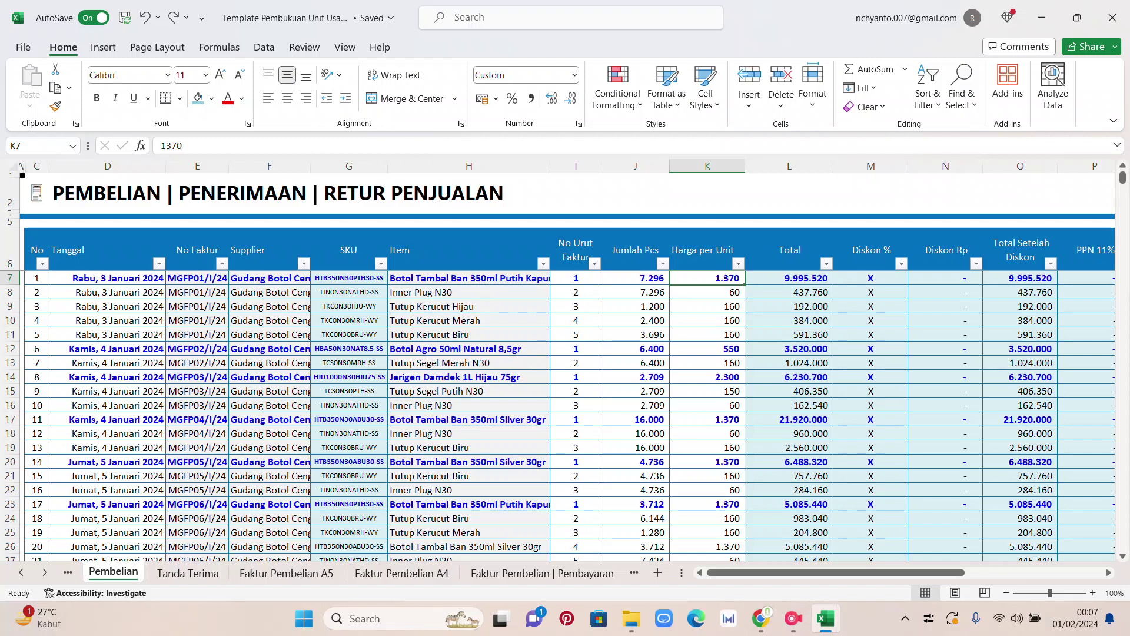
pyautogui.click(107, 292)
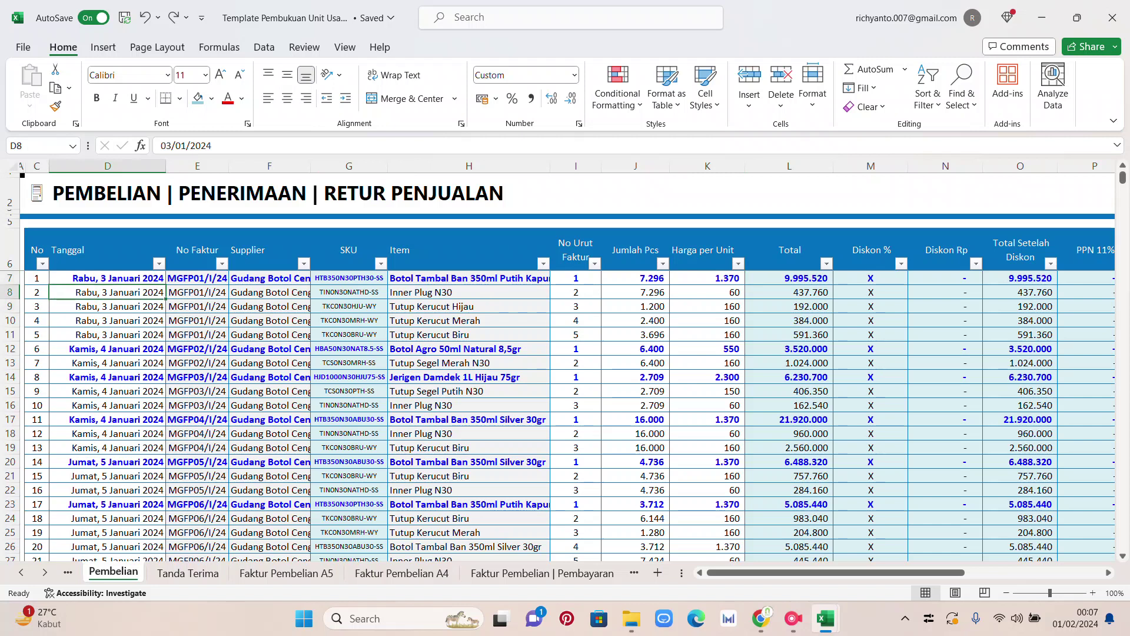
pyautogui.press('Down')
pyautogui.press('Down')
pyautogui.press('Down')
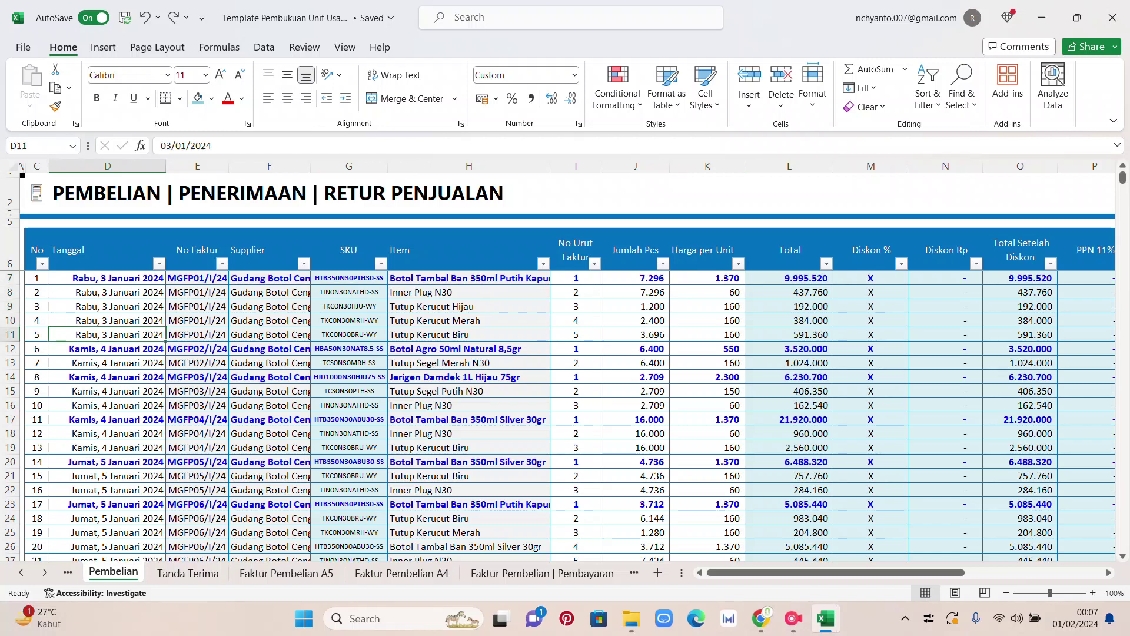
# - Check the second row's unit price and review the purchase table's columns from Total through Kategori
pyautogui.moveTo(815, 572); pyautogui.dragTo(817, 573)
pyautogui.moveTo(815, 573); pyautogui.dragTo(816, 573)
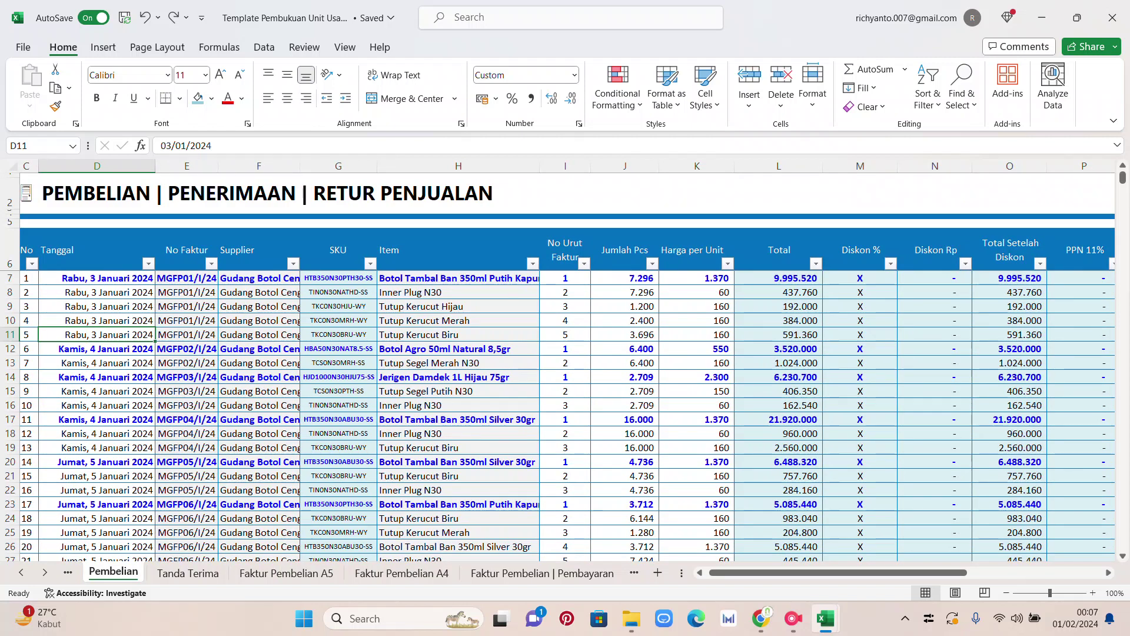
pyautogui.click(696, 293)
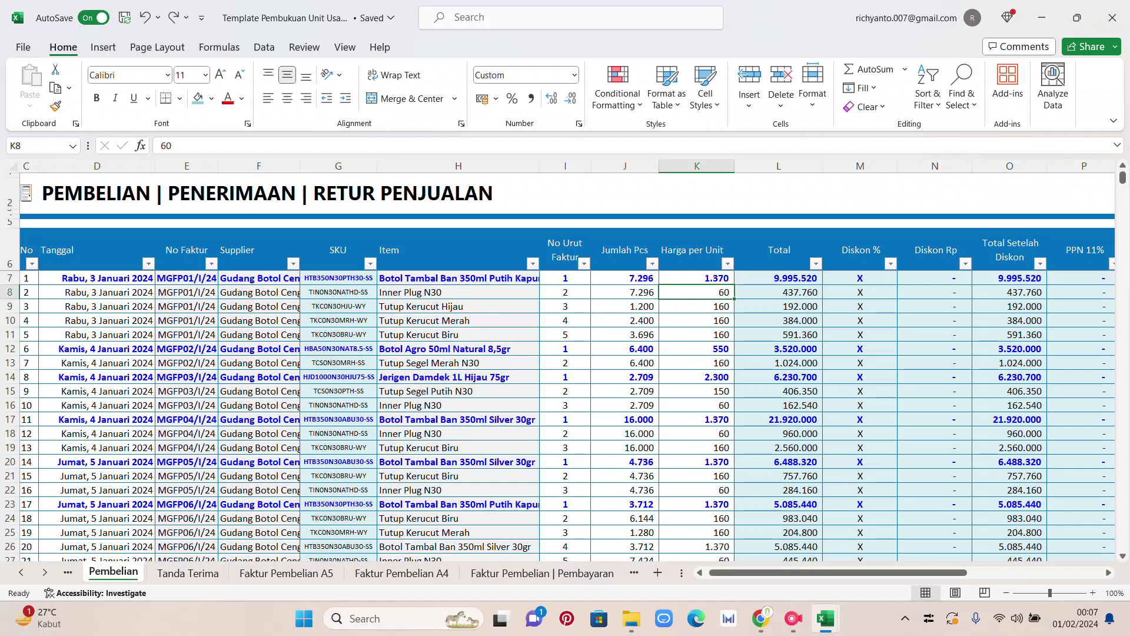
pyautogui.moveTo(772, 572); pyautogui.dragTo(878, 573)
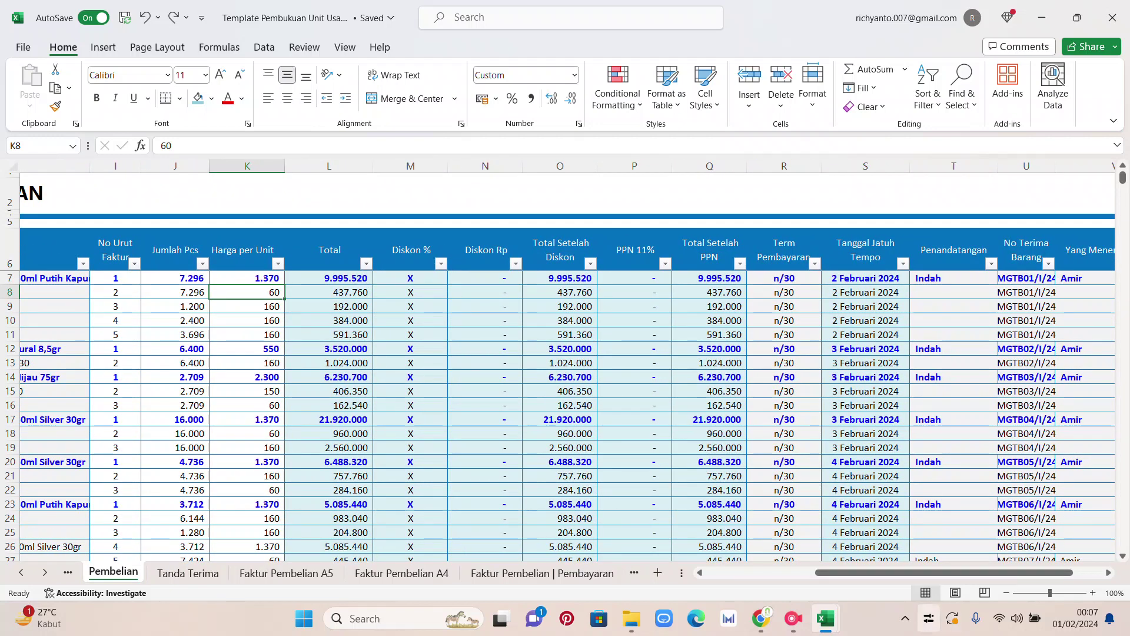
pyautogui.moveTo(933, 572); pyautogui.dragTo(962, 572)
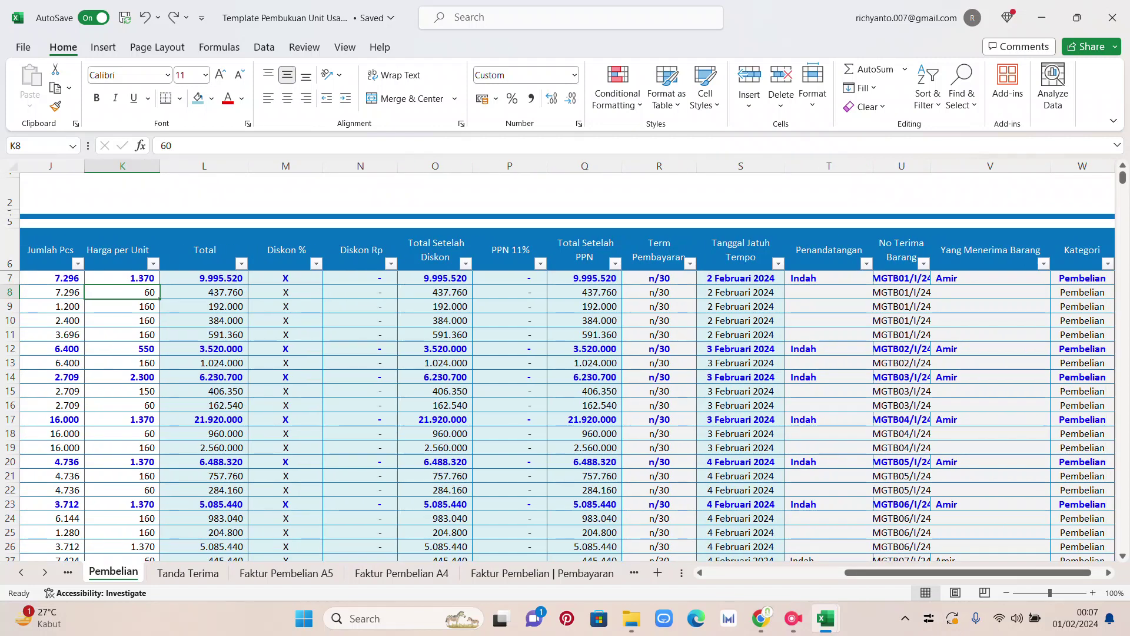
# - Inspect the first purchase row's Penandatangan, Yang Menerima Barang and No Urut Faktur entries
pyautogui.click(829, 278)
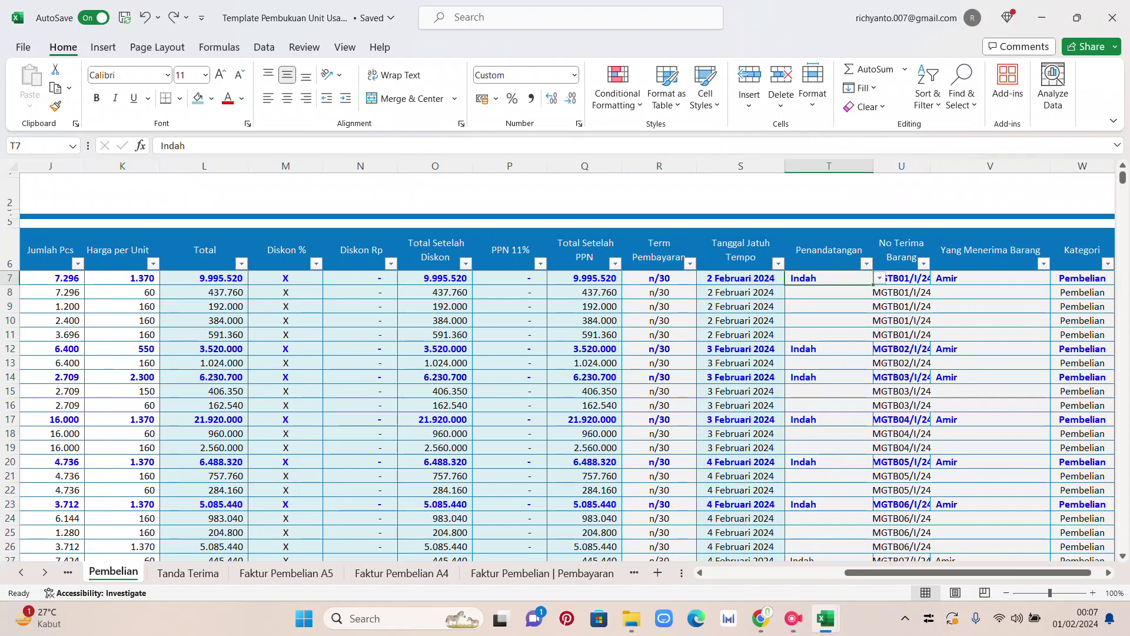
pyautogui.click(990, 278)
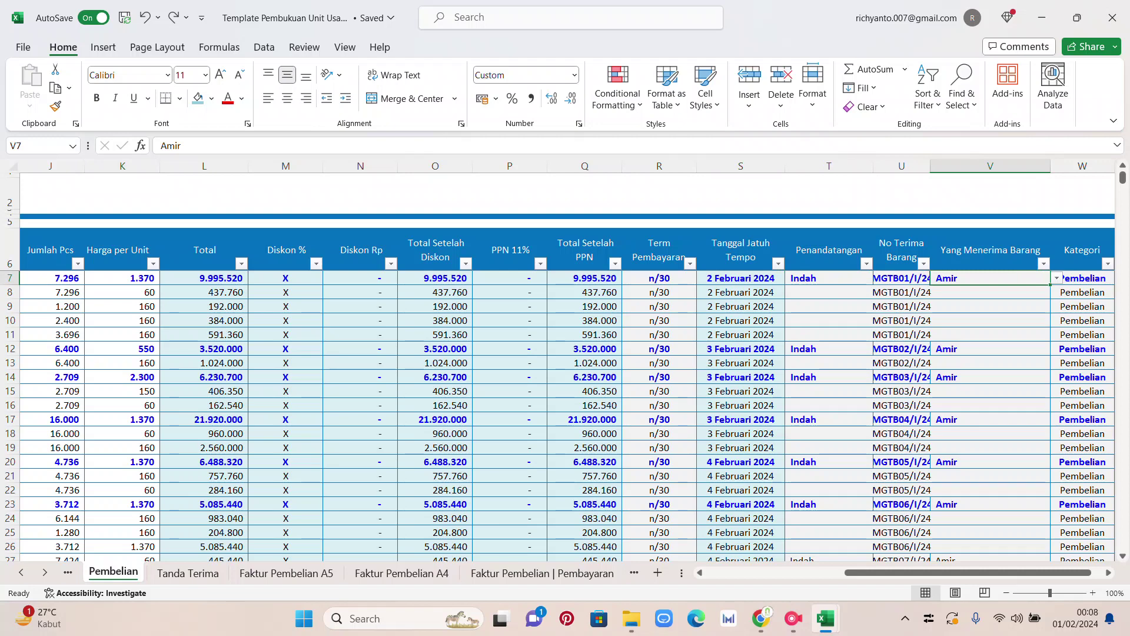
pyautogui.hscroll(-5, 568, 365)
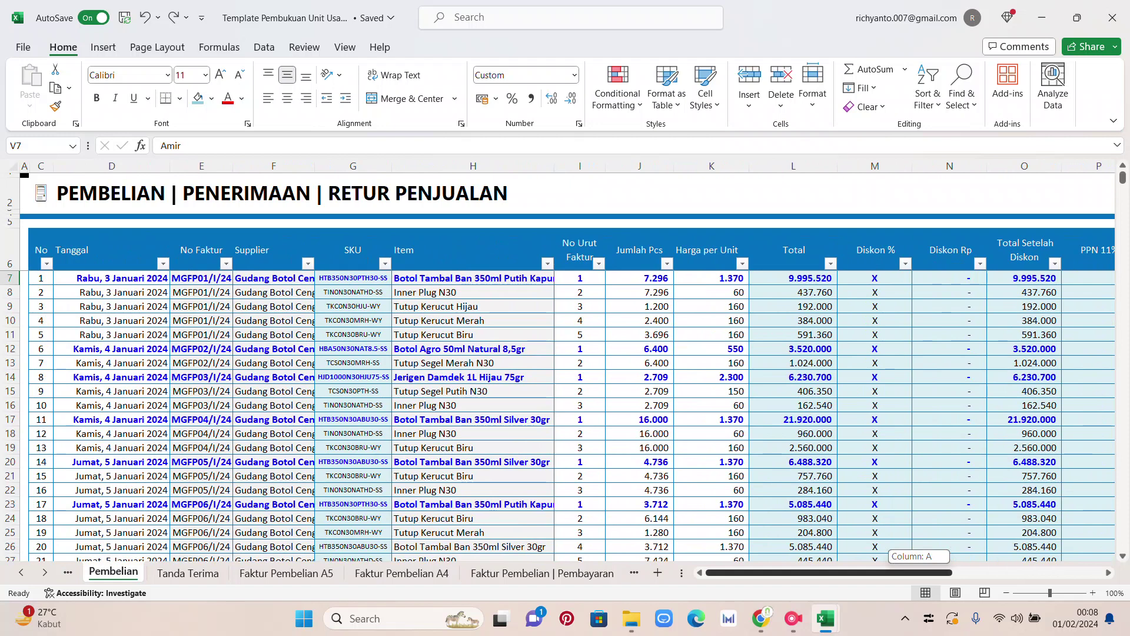
pyautogui.click(579, 278)
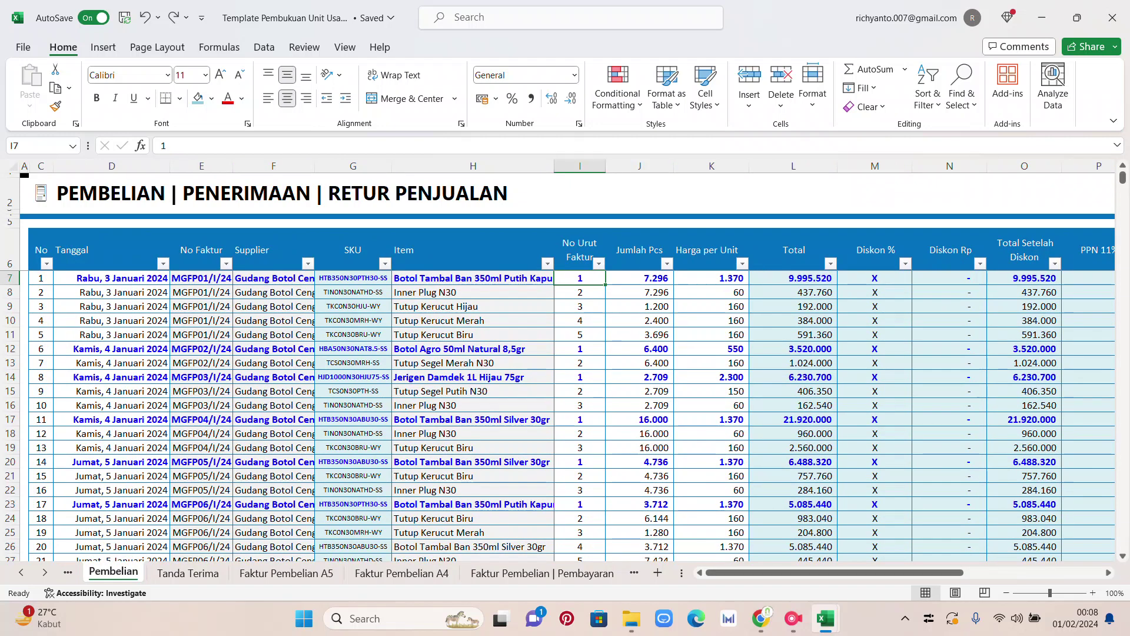
# - Try No Urut Faktur values 6 and 1 on the two MGFP02/I/24 purchase rows
pyautogui.click(580, 349)
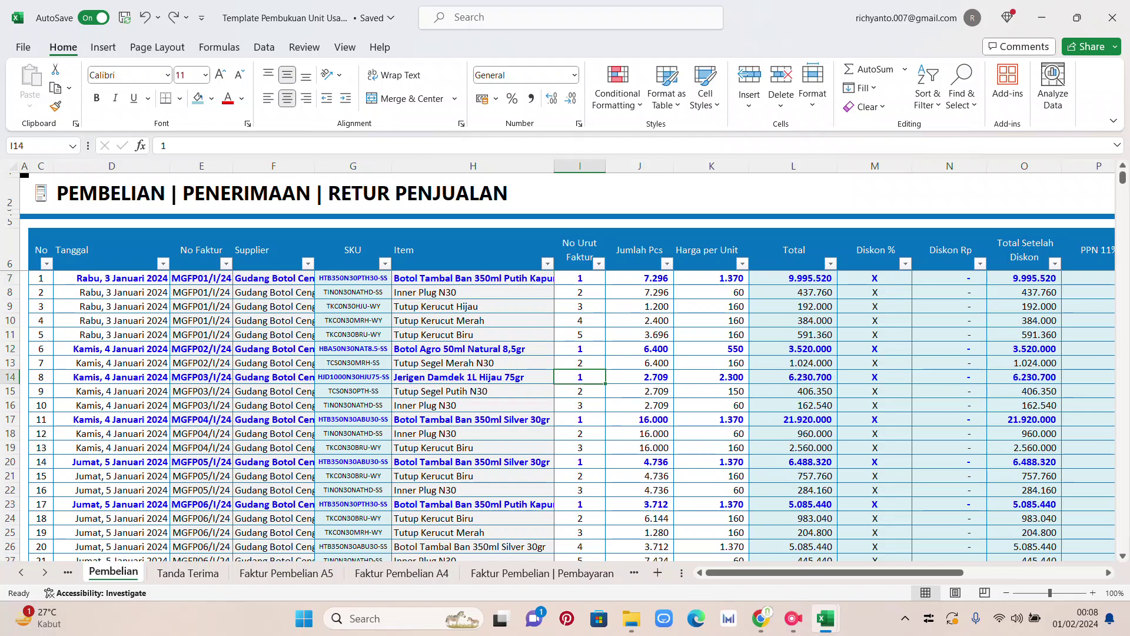
pyautogui.write('6')
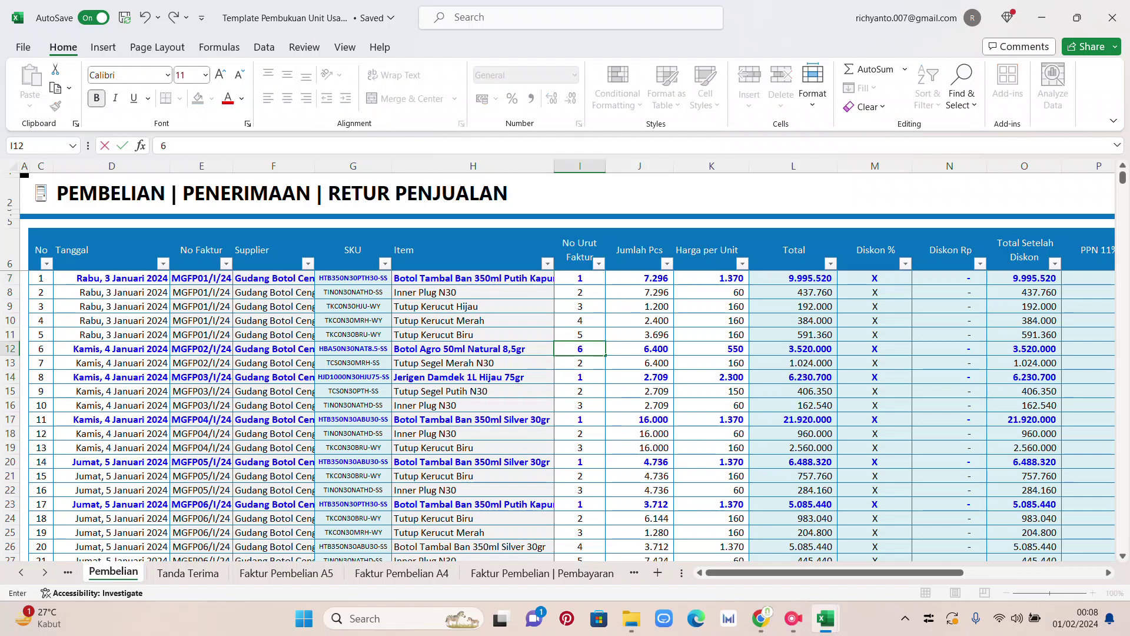
pyautogui.click(640, 406)
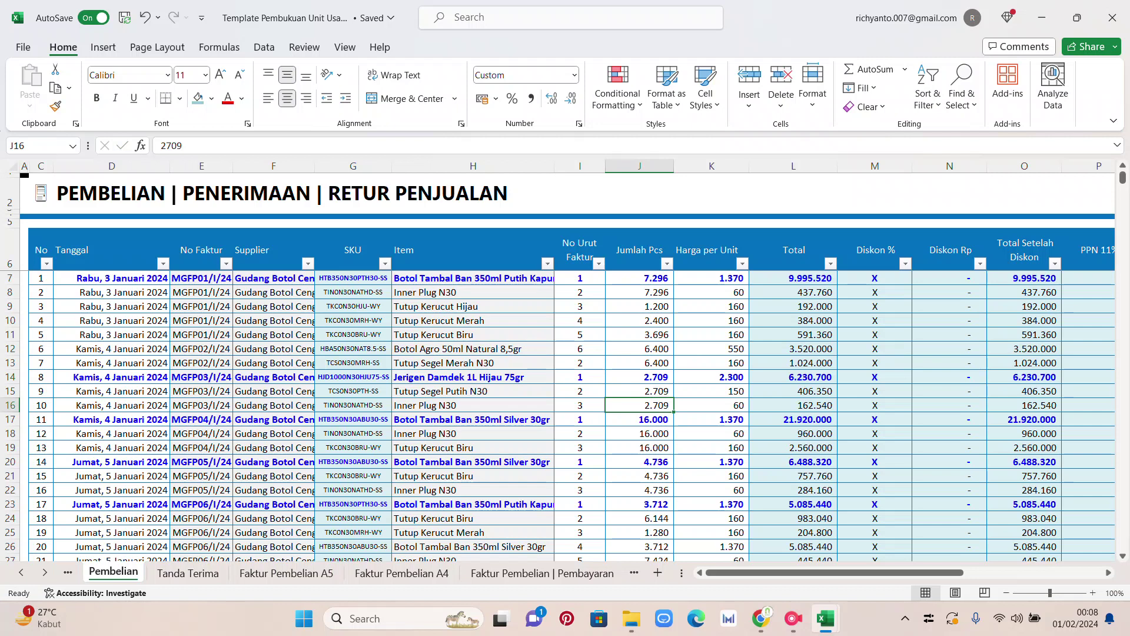
pyautogui.click(580, 363)
pyautogui.write('1')
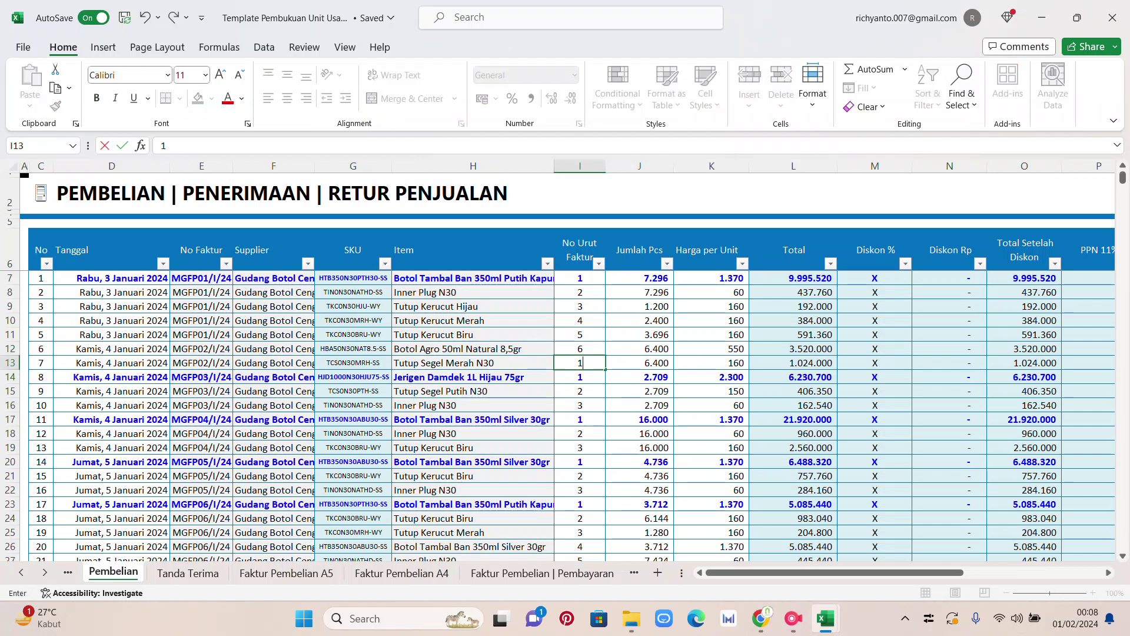
pyautogui.click(580, 419)
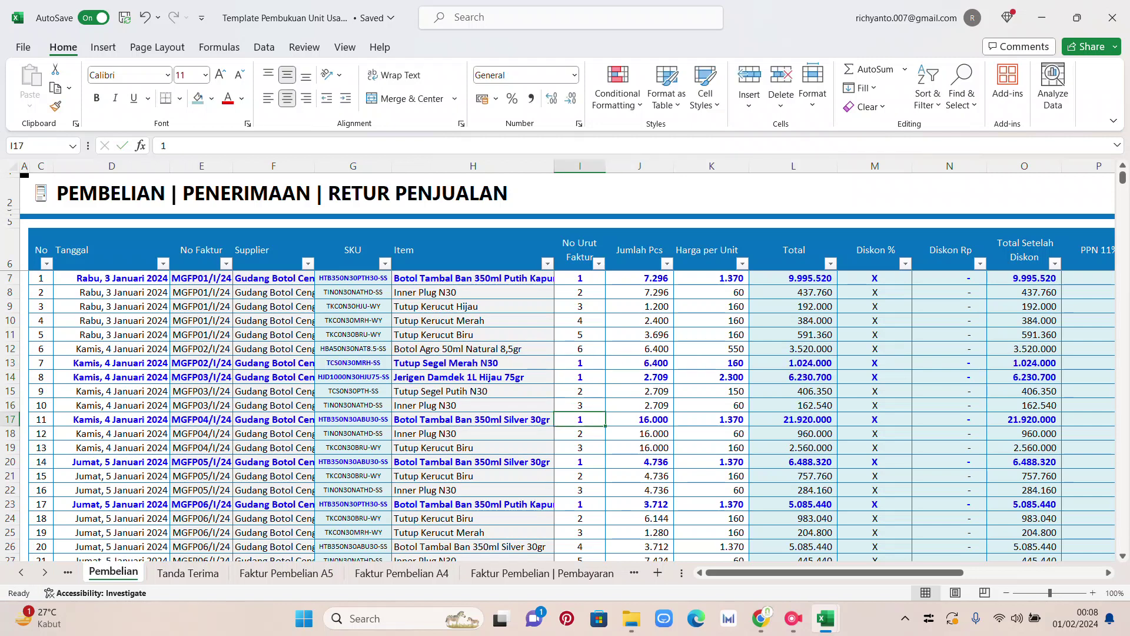
# - Set the No Urut Faktur of the two MGFP02/I/24 rows back to 1 and 2
pyautogui.click(580, 349)
pyautogui.write('1')
pyautogui.press('Return')
pyautogui.write('2')
pyautogui.click(640, 405)
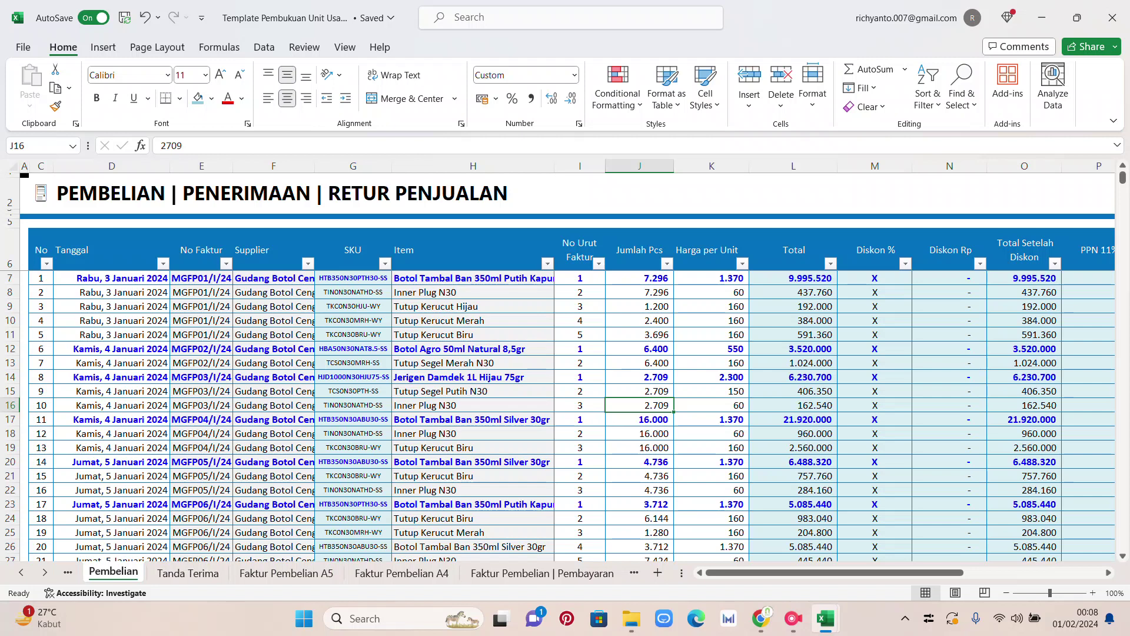
# - Rename the purchase table's No Faktur column header to No Faktur Pembelian
pyautogui.click(202, 249)
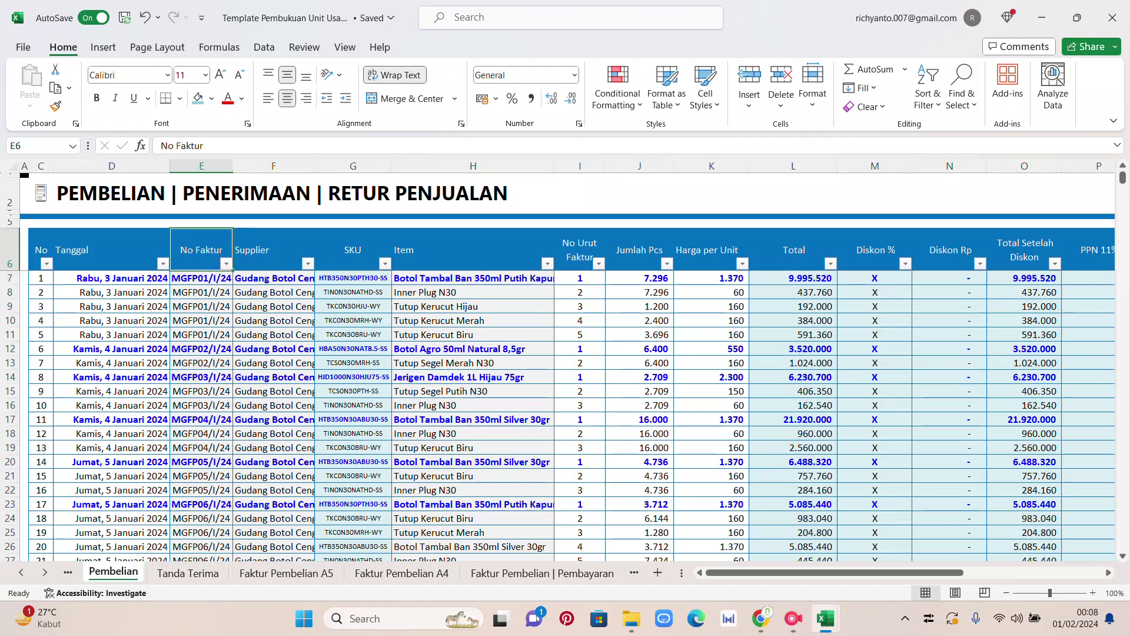
pyautogui.click(223, 146)
pyautogui.write('Pembe')
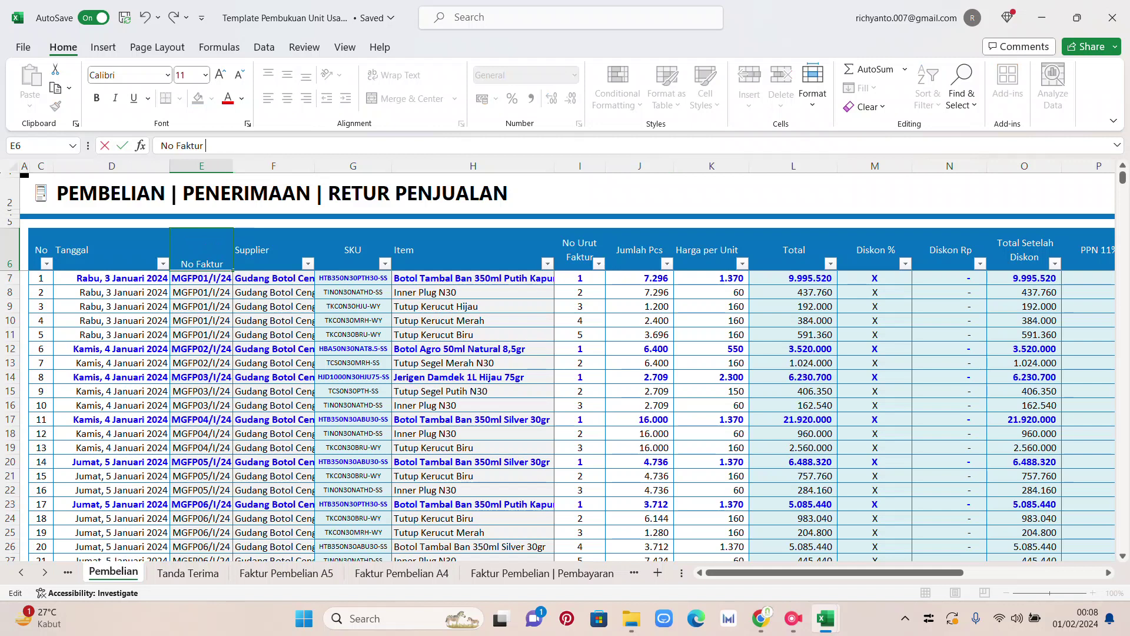
pyautogui.write('lian')
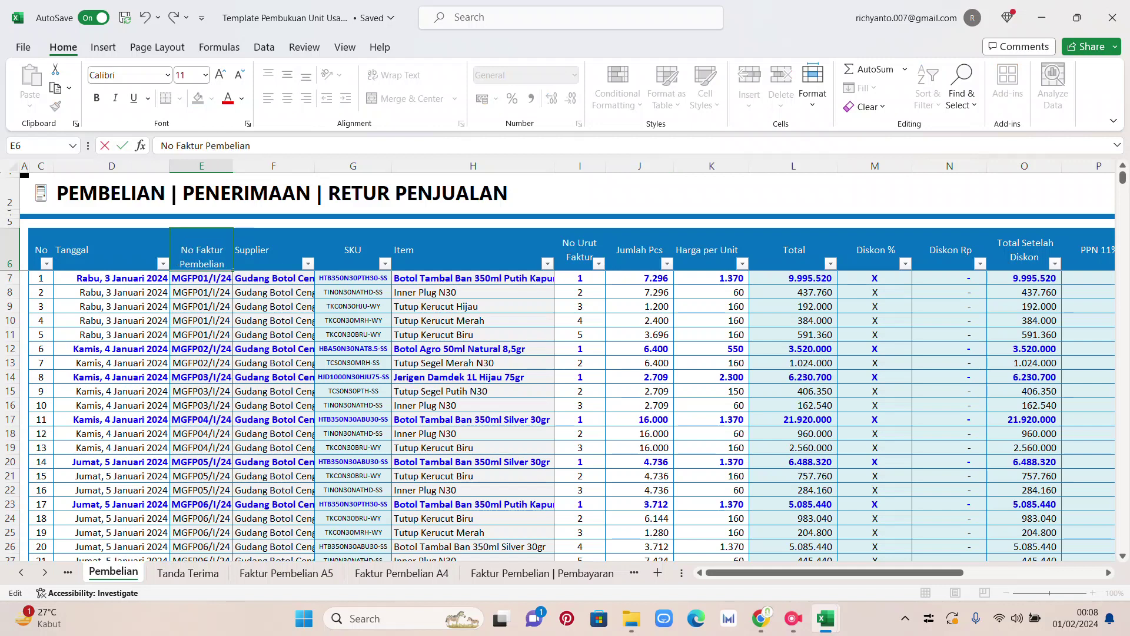
pyautogui.press('Return')
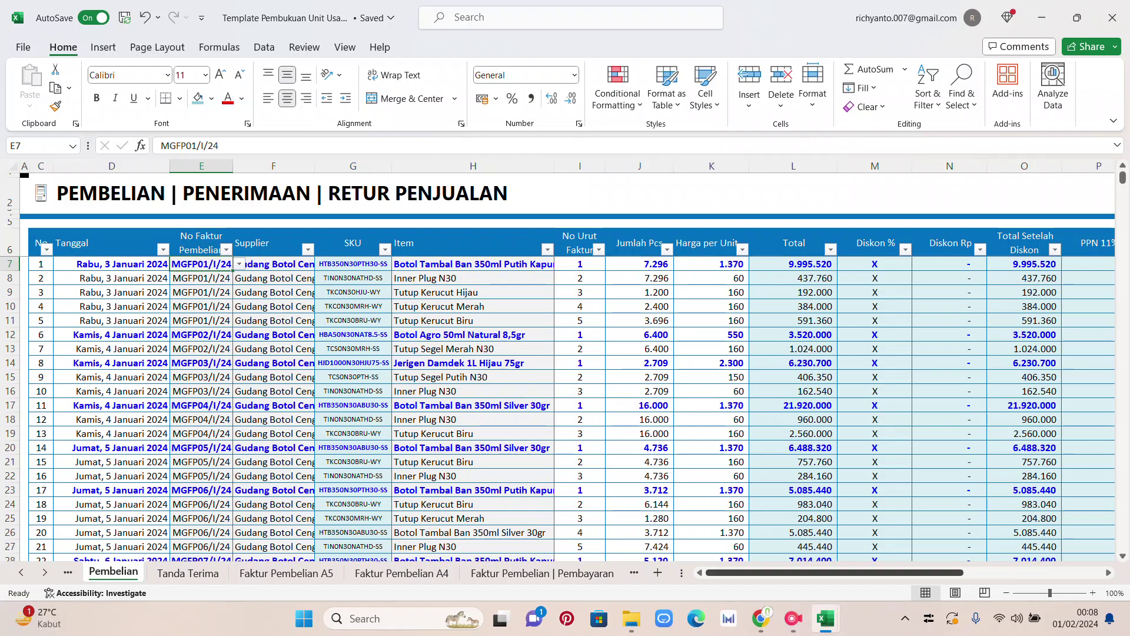
# - Inspect the No Terima Barang entry of the first purchase row
pyautogui.moveTo(765, 572); pyautogui.dragTo(881, 572)
pyautogui.click(999, 264)
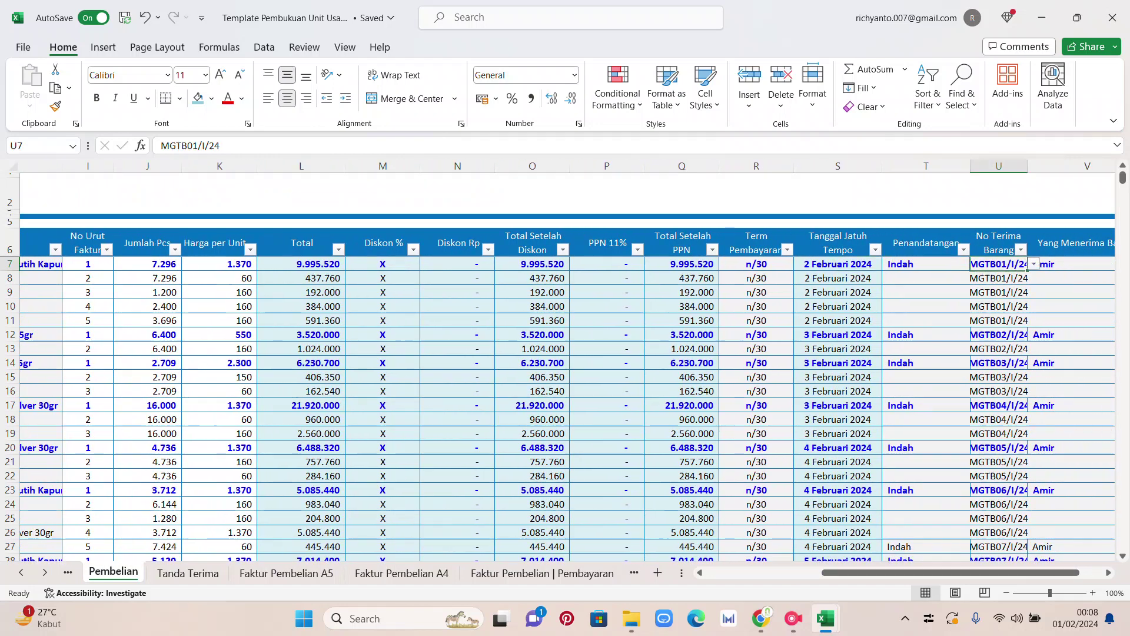
pyautogui.moveTo(960, 572); pyautogui.dragTo(960, 573)
# - Hide the Diskon % and Diskon Rp columns, M and N, of the purchase table
pyautogui.hscroll(-5, 960, 547)
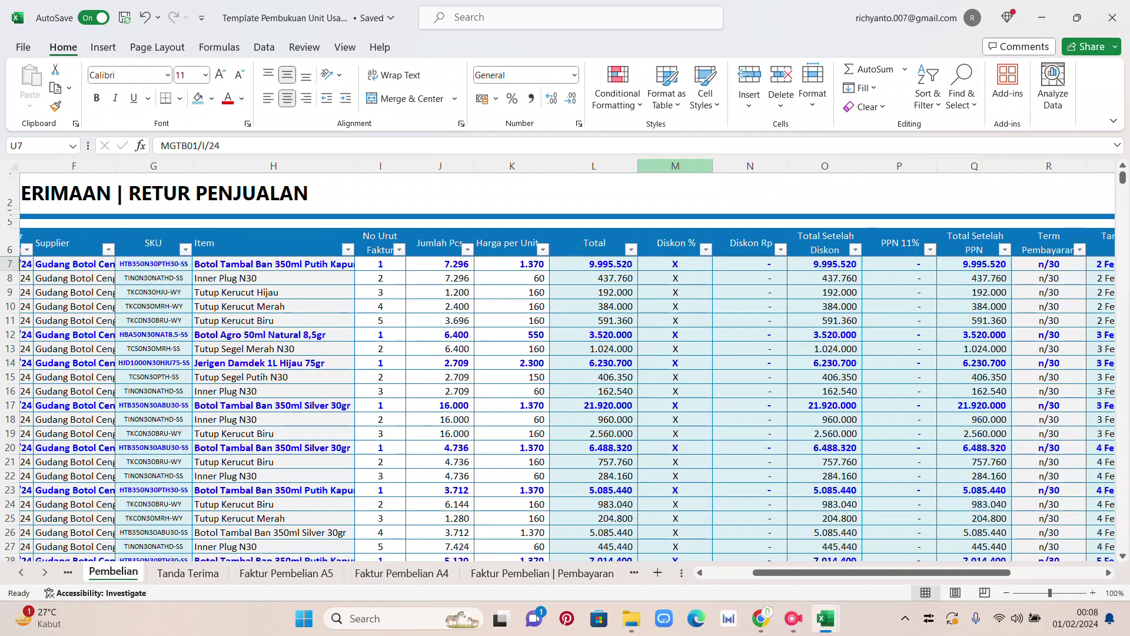
pyautogui.moveTo(676, 166); pyautogui.dragTo(750, 166)
pyautogui.rightClick(743, 240)
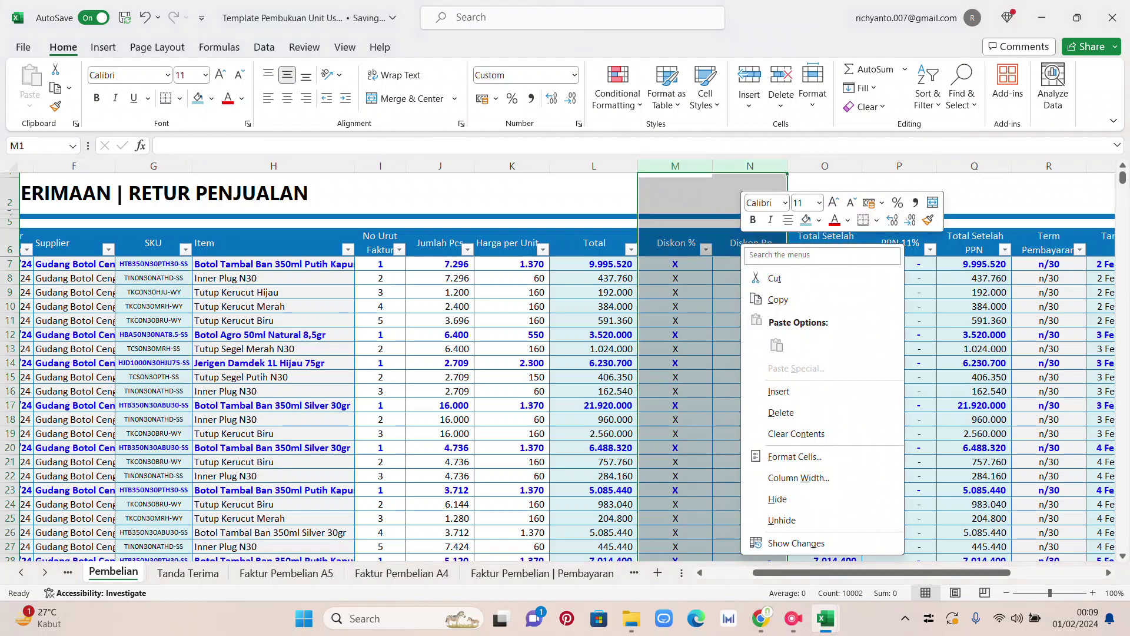
pyautogui.click(777, 499)
# - Hide the Total Setelah Diskon column, O, of the purchase table
pyautogui.moveTo(901, 573); pyautogui.dragTo(876, 572)
pyautogui.hscroll(-1, 566, 366)
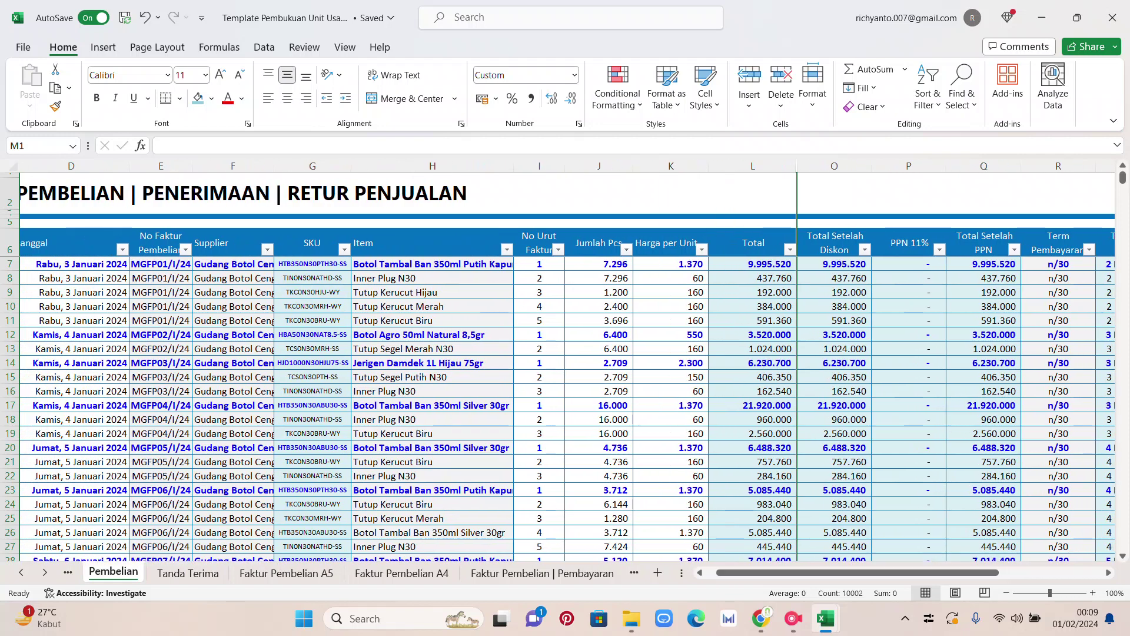
pyautogui.click(834, 165)
pyautogui.rightClick(836, 167)
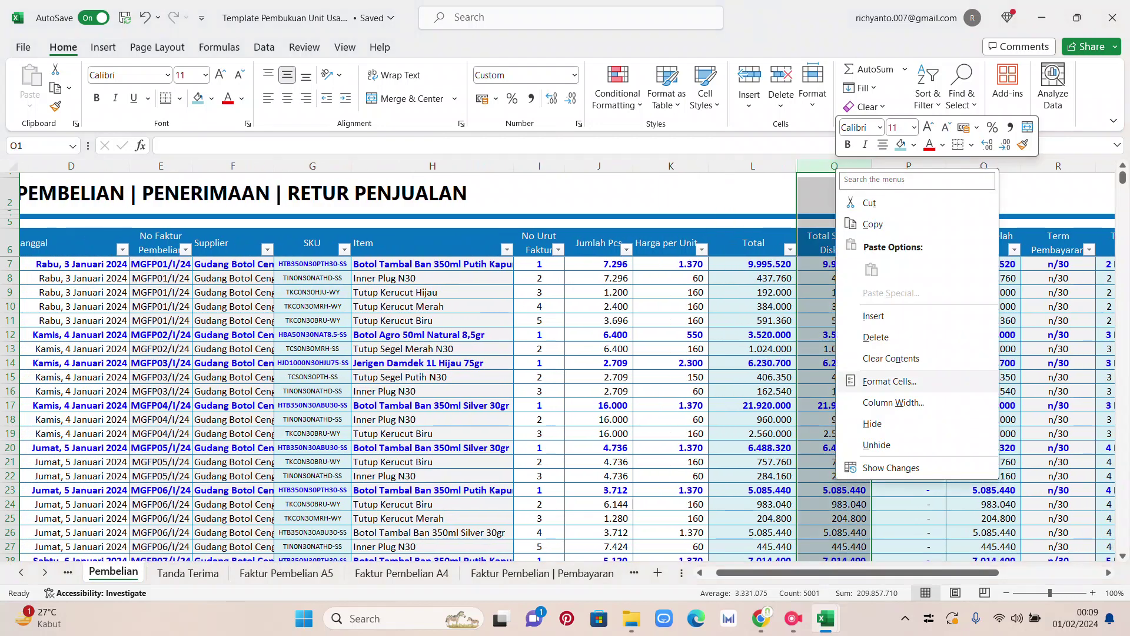
pyautogui.click(873, 423)
# - Try an 11% rate in the PPN formula in P7 and inspect the row's Total Setelah PPN
pyautogui.click(834, 264)
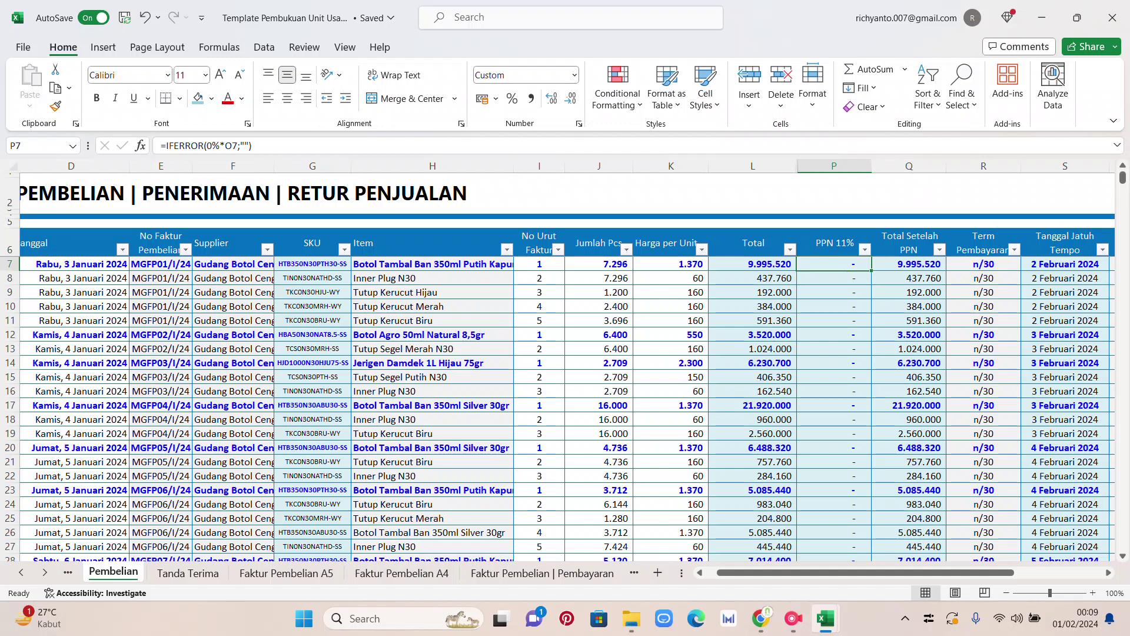
pyautogui.click(212, 145)
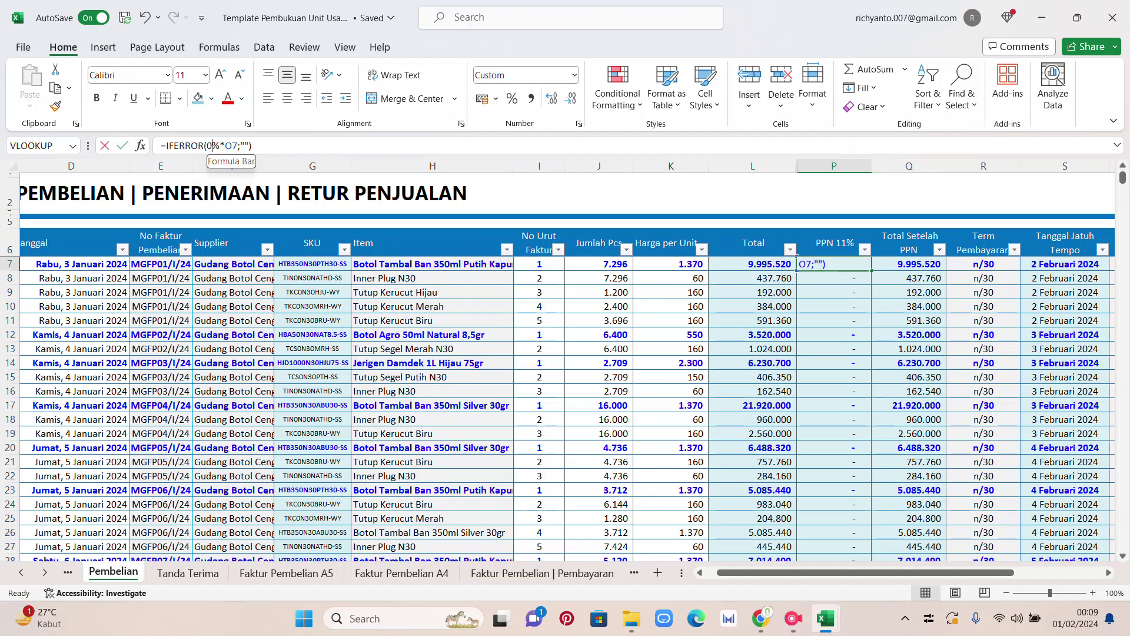
pyautogui.moveTo(212, 146); pyautogui.dragTo(161, 145)
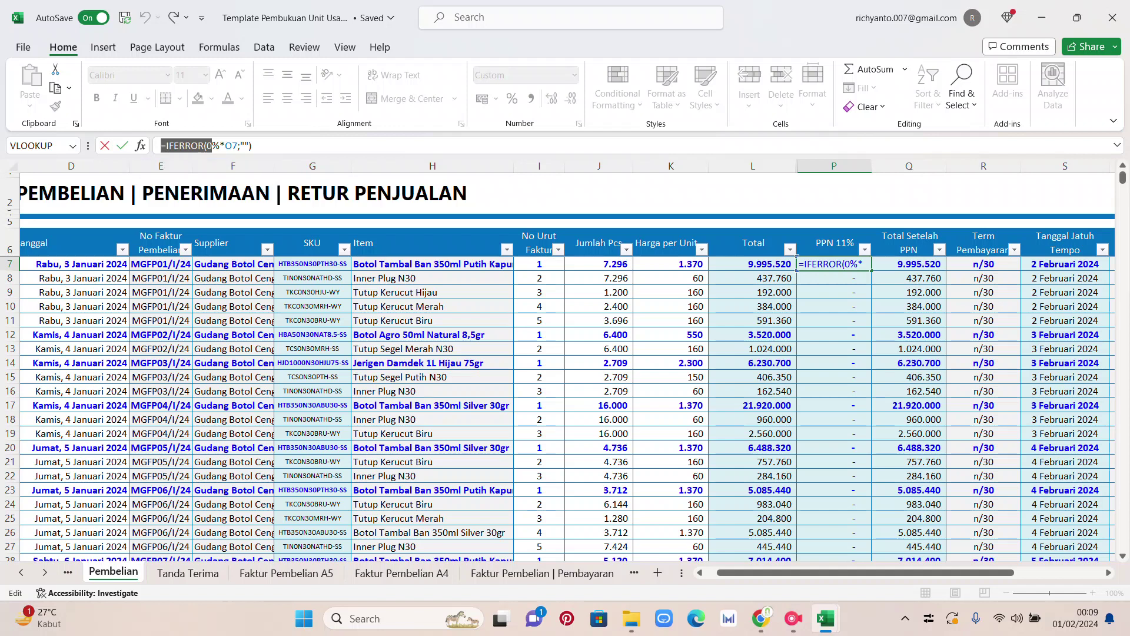
pyautogui.click(244, 146)
pyautogui.moveTo(212, 145); pyautogui.dragTo(206, 146)
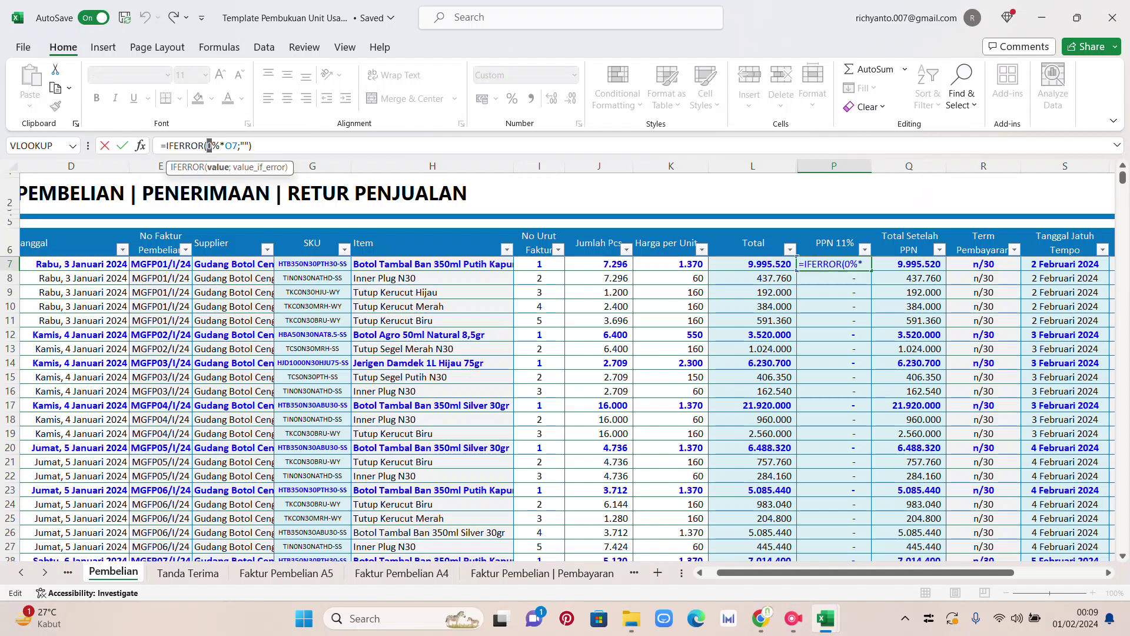
pyautogui.write('11')
pyautogui.press('Return')
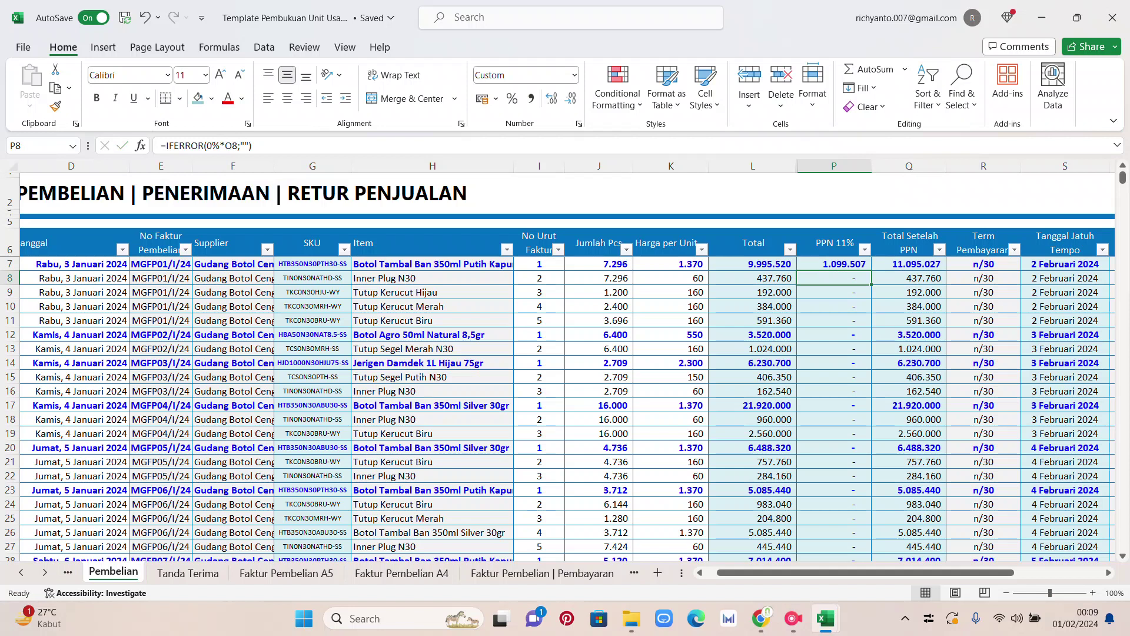
pyautogui.click(909, 264)
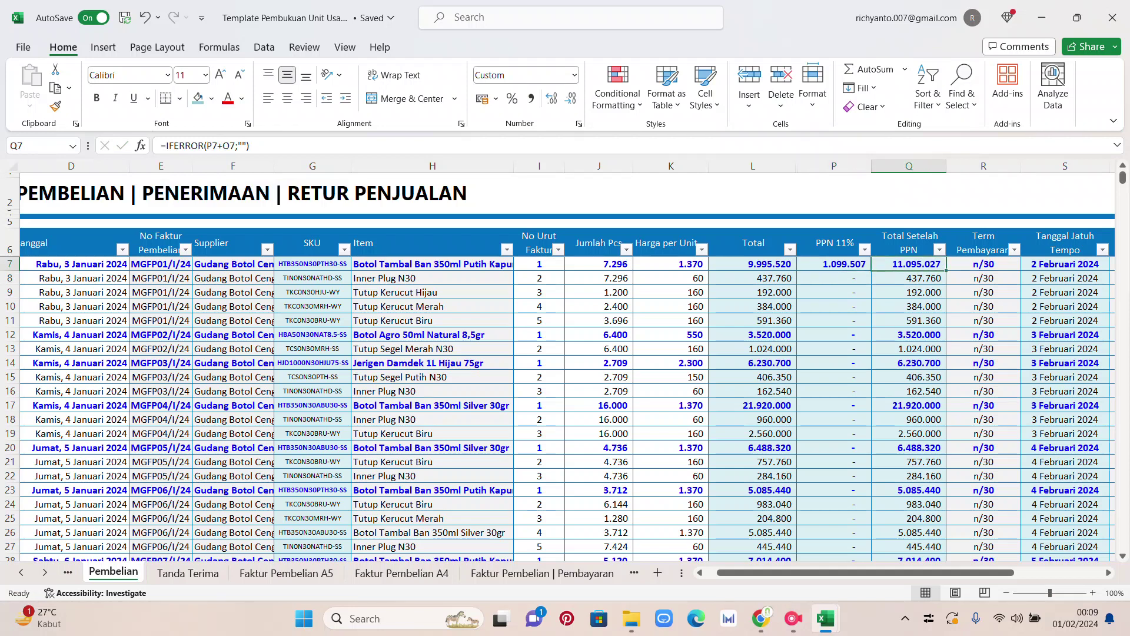
# - Set the rate in the first purchase row's PPN formula back to 0%
pyautogui.click(833, 264)
pyautogui.moveTo(219, 146); pyautogui.dragTo(206, 144)
pyautogui.write('0')
pyautogui.press('Return')
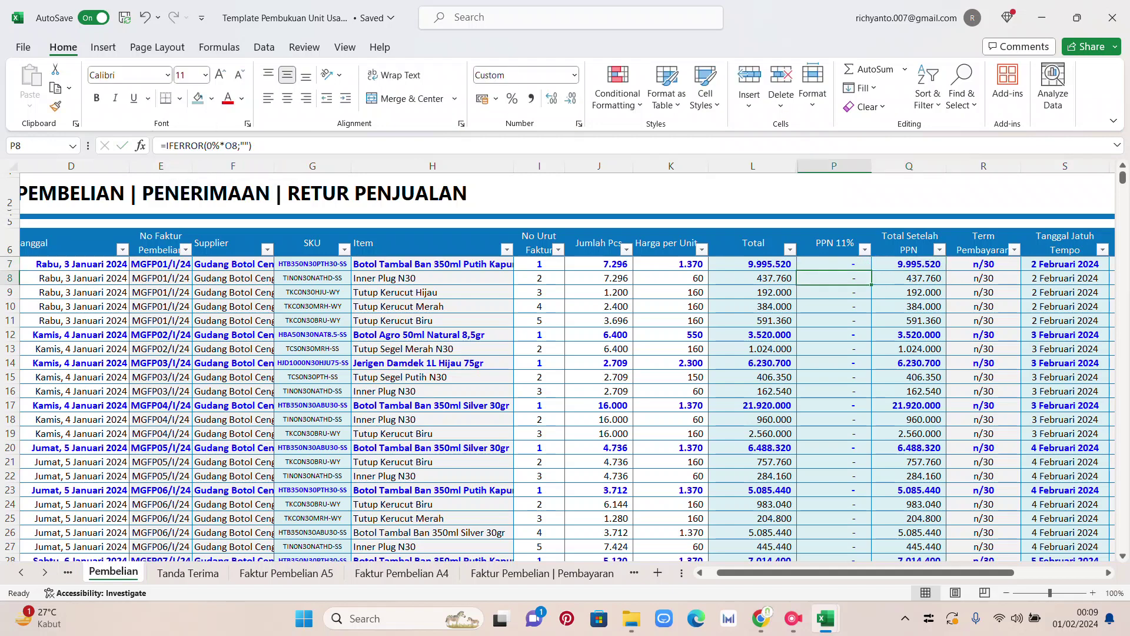
# - Check the first row's payment term and review the goods receipt form on the Tanda Terima sheet
pyautogui.click(983, 264)
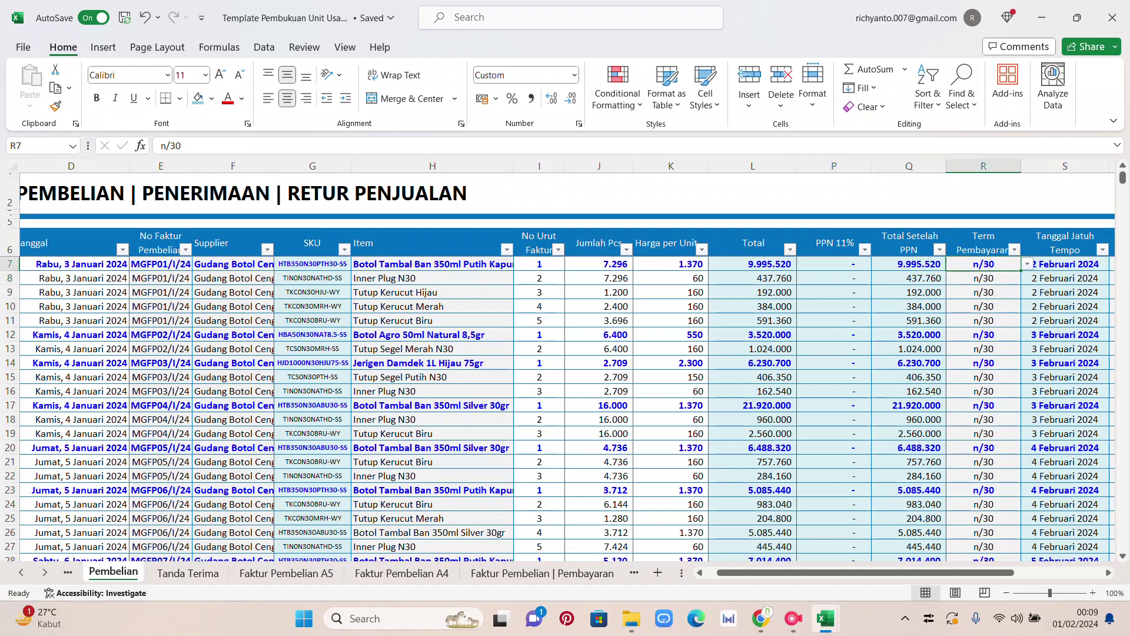
pyautogui.moveTo(895, 572); pyautogui.dragTo(872, 573)
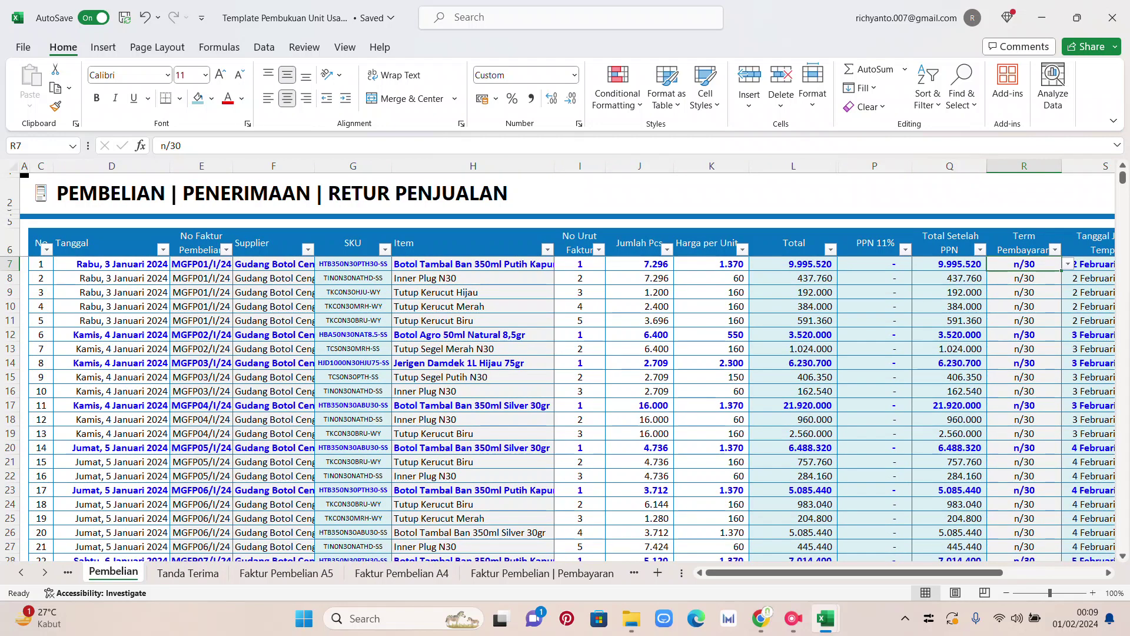
pyautogui.click(187, 573)
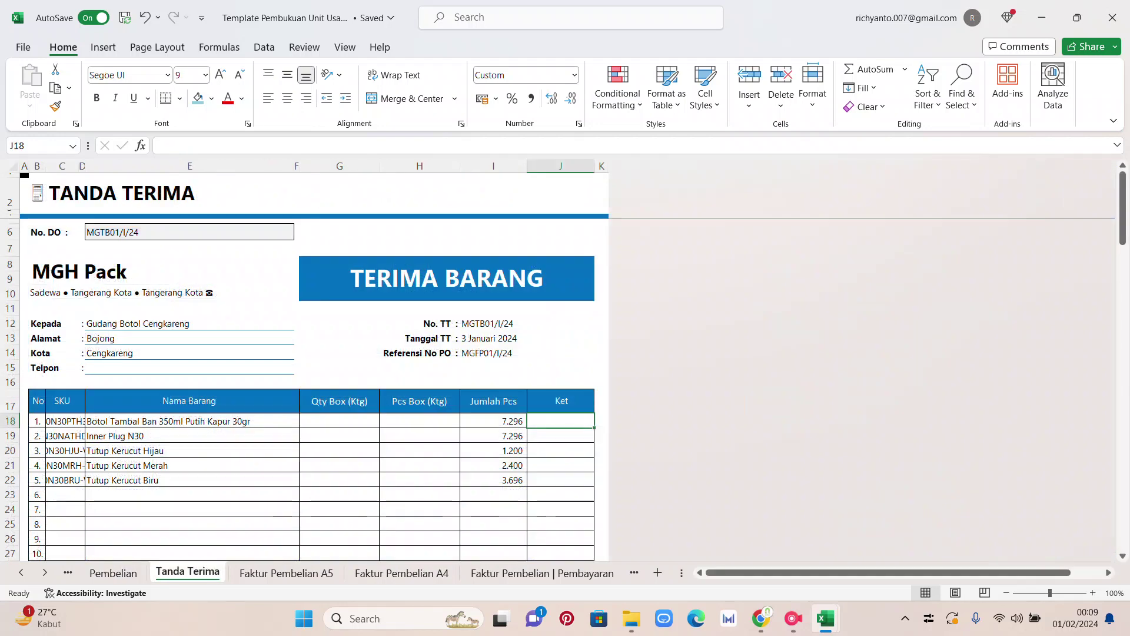
pyautogui.scroll(-1, 312, 382)
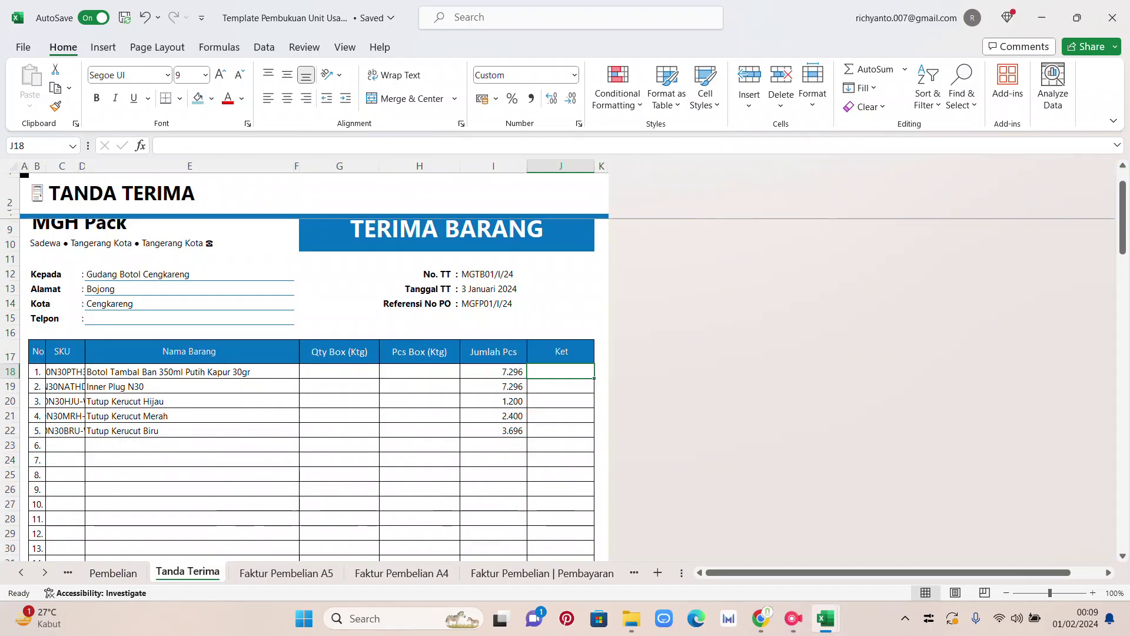
pyautogui.scroll(-1, 312, 383)
pyautogui.scroll(-1, 312, 383)
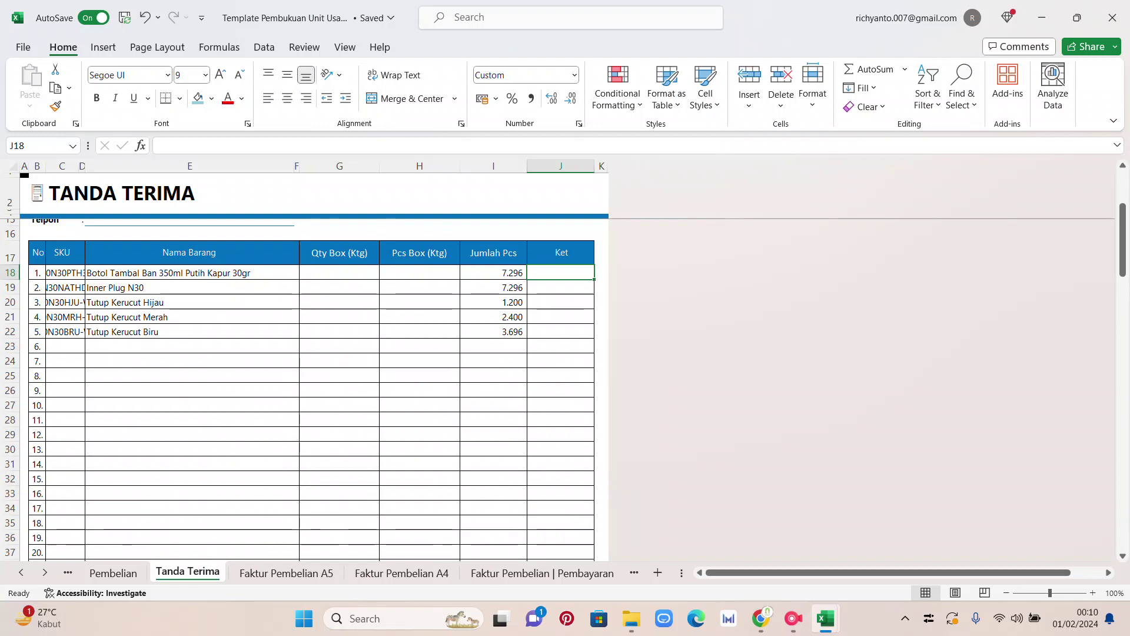
# - Examine the receipt's Qty Box (Ktg) and Pcs Box (Ktg) columns and the Jumlah Pcs formula for the first item
pyautogui.click(339, 253)
pyautogui.moveTo(339, 272); pyautogui.dragTo(339, 332)
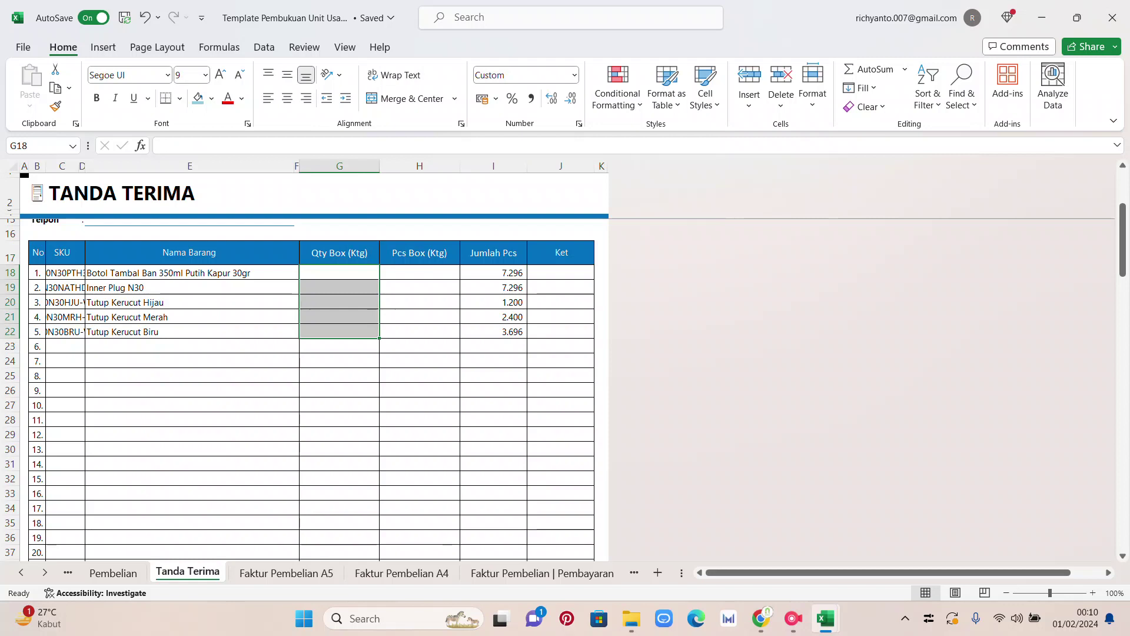
pyautogui.moveTo(420, 272); pyautogui.dragTo(420, 332)
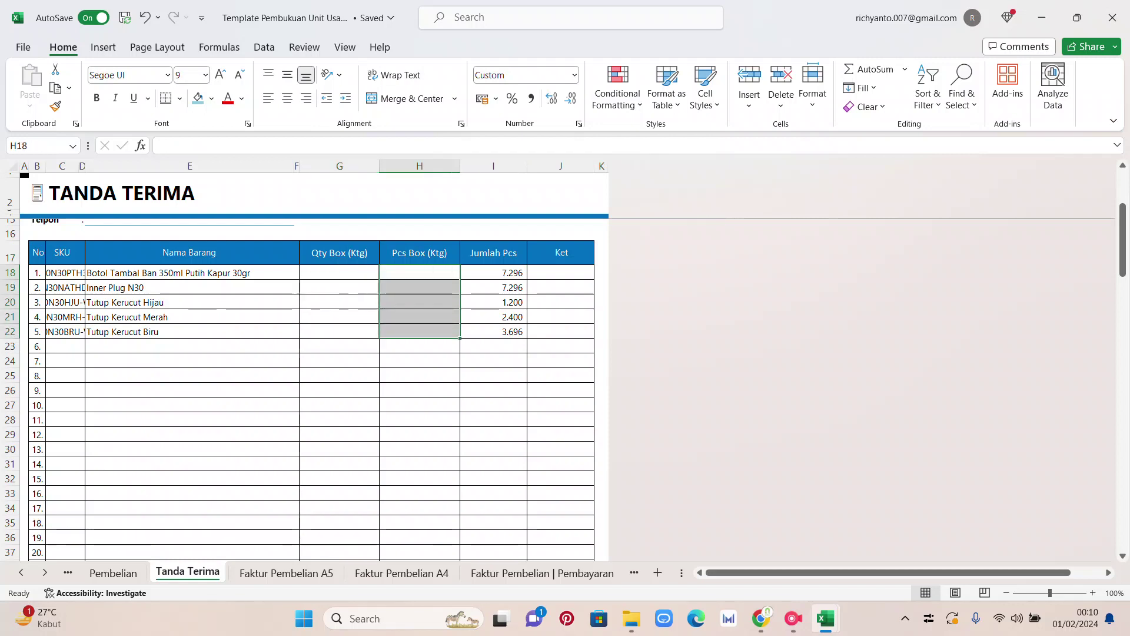
pyautogui.click(493, 273)
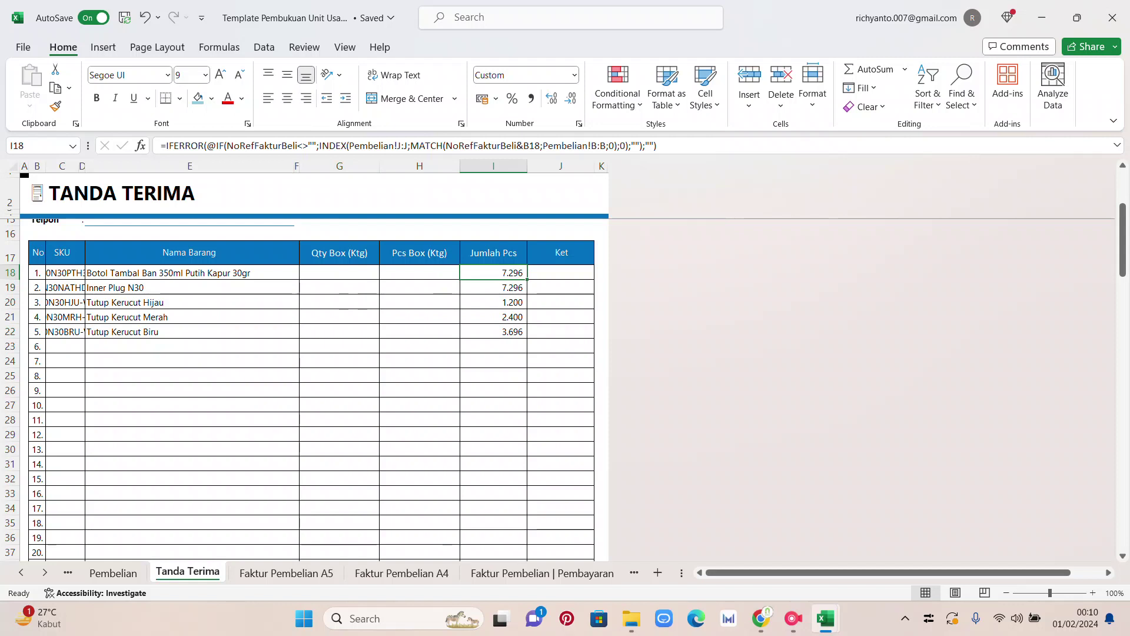
pyautogui.click(339, 253)
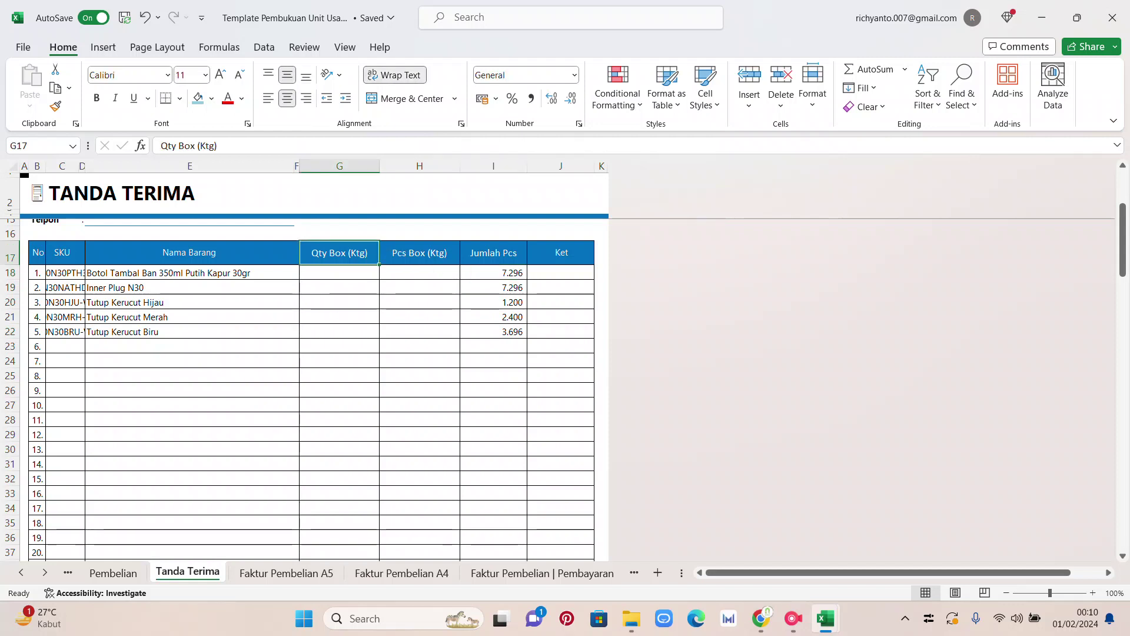
# - Examine the receipt's Pcs Box (Ktg) header, the Jumlah Pcs values of the five items and the fourth item's name formula
pyautogui.click(419, 253)
pyautogui.scroll(3, 312, 382)
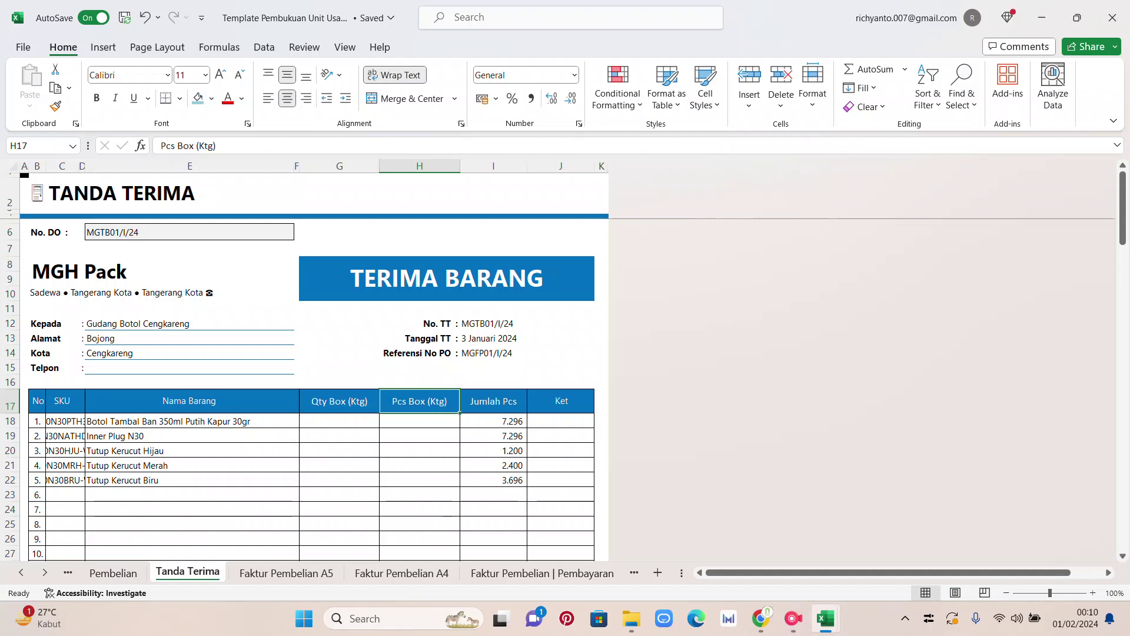
pyautogui.moveTo(494, 421); pyautogui.dragTo(494, 480)
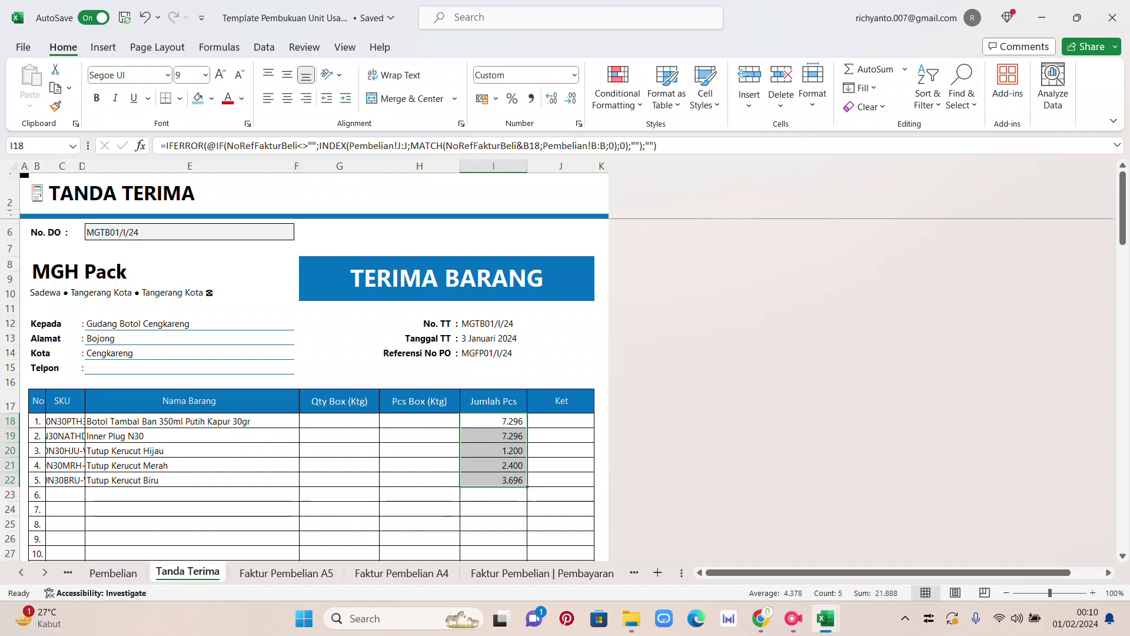
pyautogui.click(189, 465)
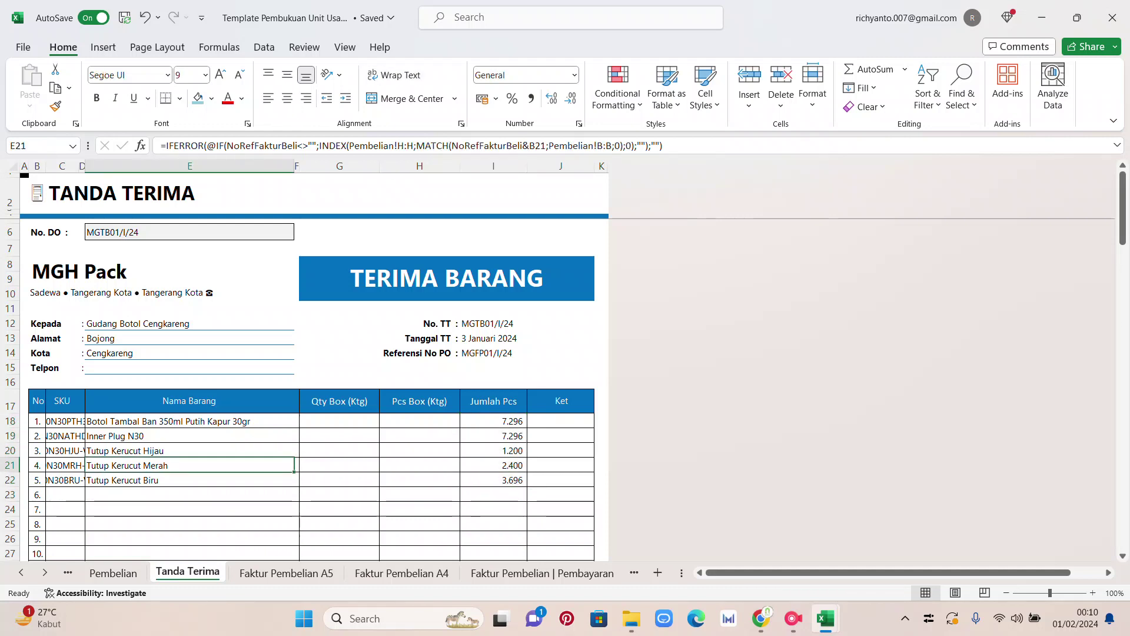
# - Check the first No. DO entry on the Tanda Terima form and review the receipt's totals, note and signature section
pyautogui.click(189, 232)
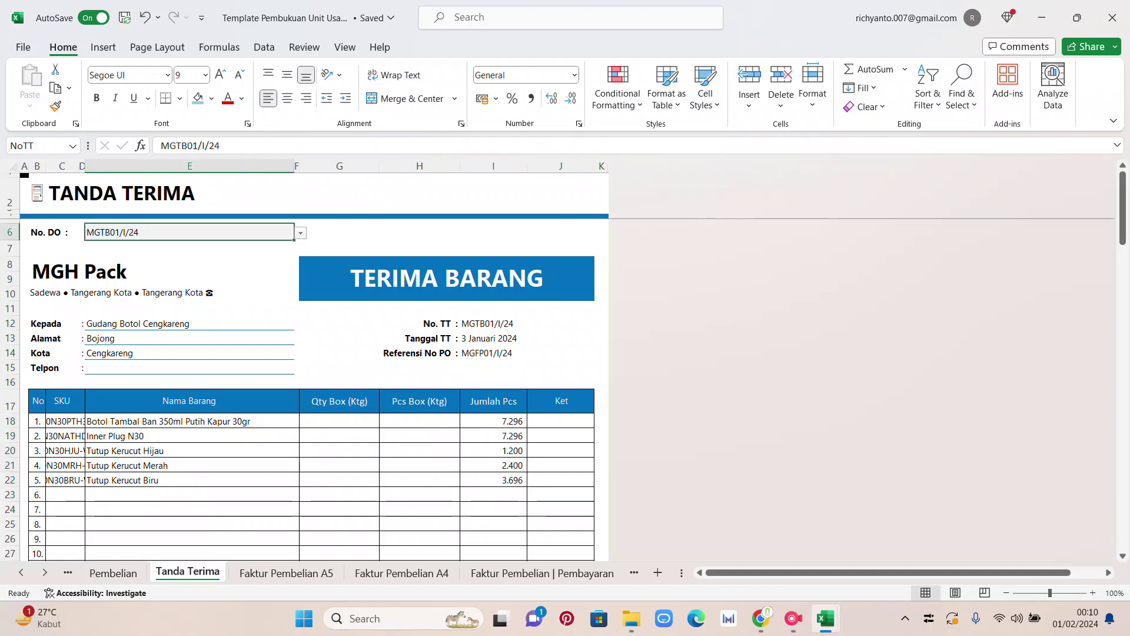
pyautogui.click(300, 233)
pyautogui.click(189, 247)
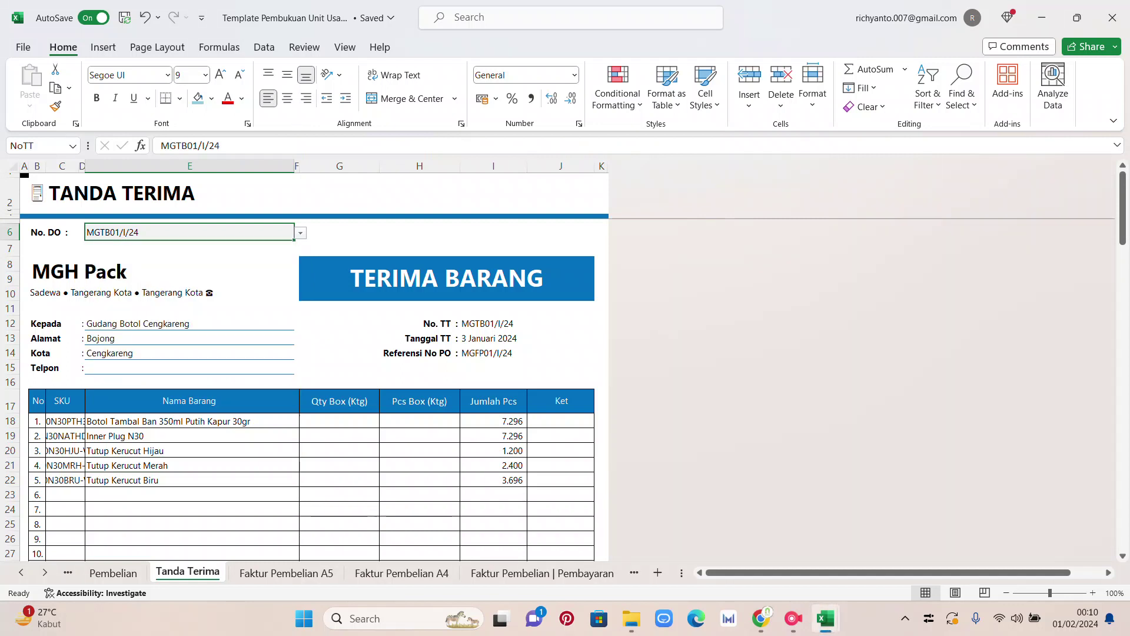
pyautogui.scroll(-9, 318, 388)
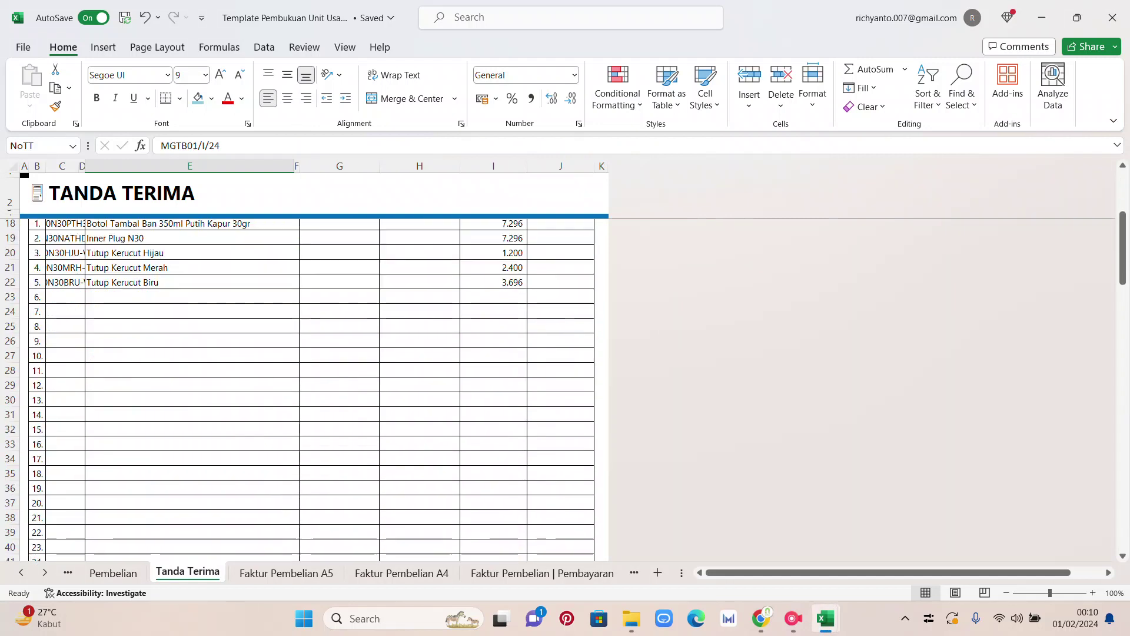
pyautogui.scroll(-1, 318, 389)
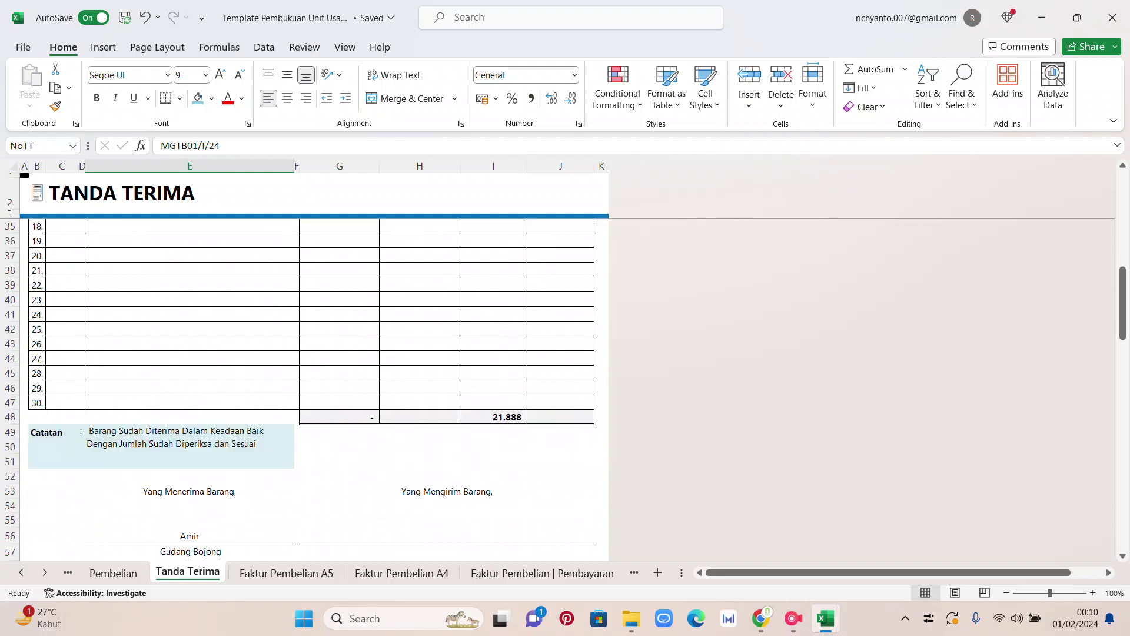
pyautogui.scroll(-2, 318, 389)
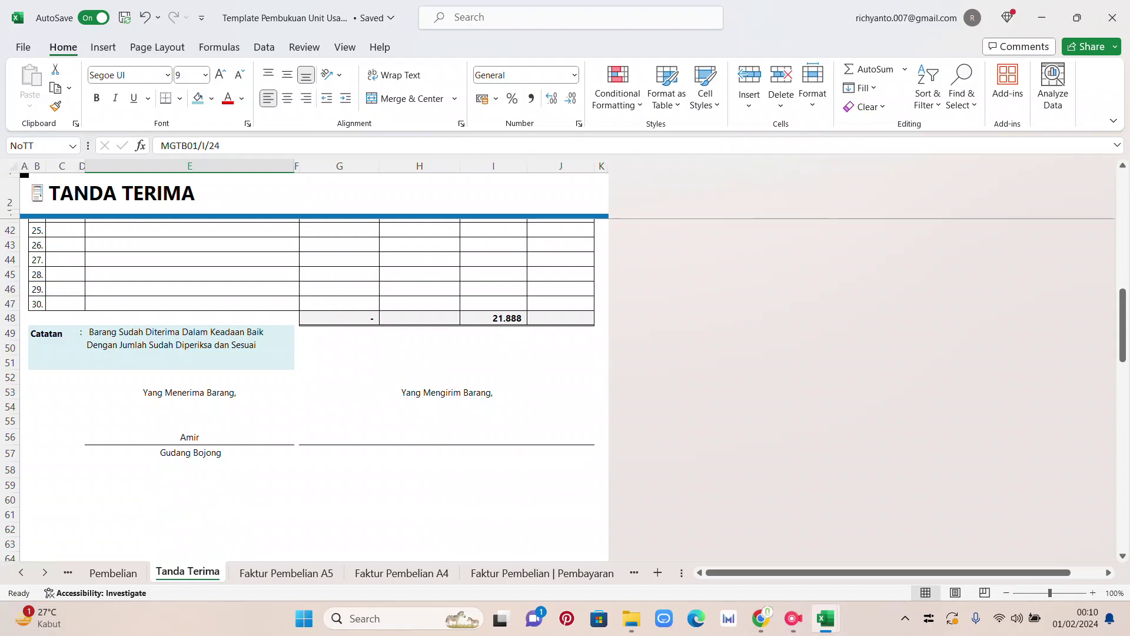
pyautogui.scroll(10, 318, 388)
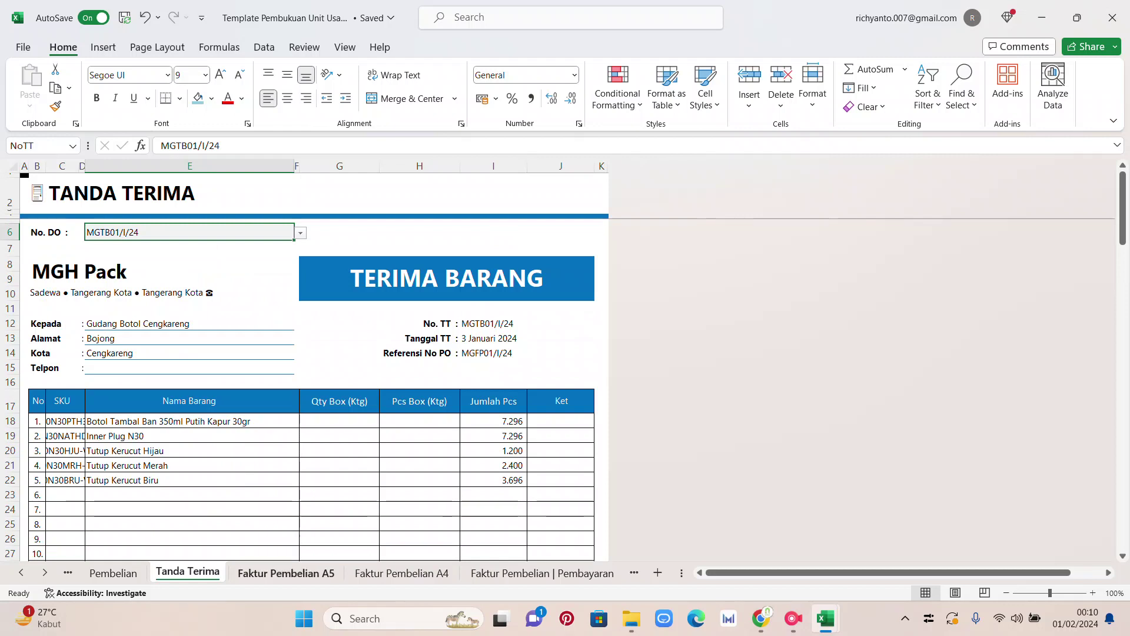
# - On the Faktur Pembelian A5 sheet, choose the first purchase invoice in the list as the No. Faktur
pyautogui.click(286, 572)
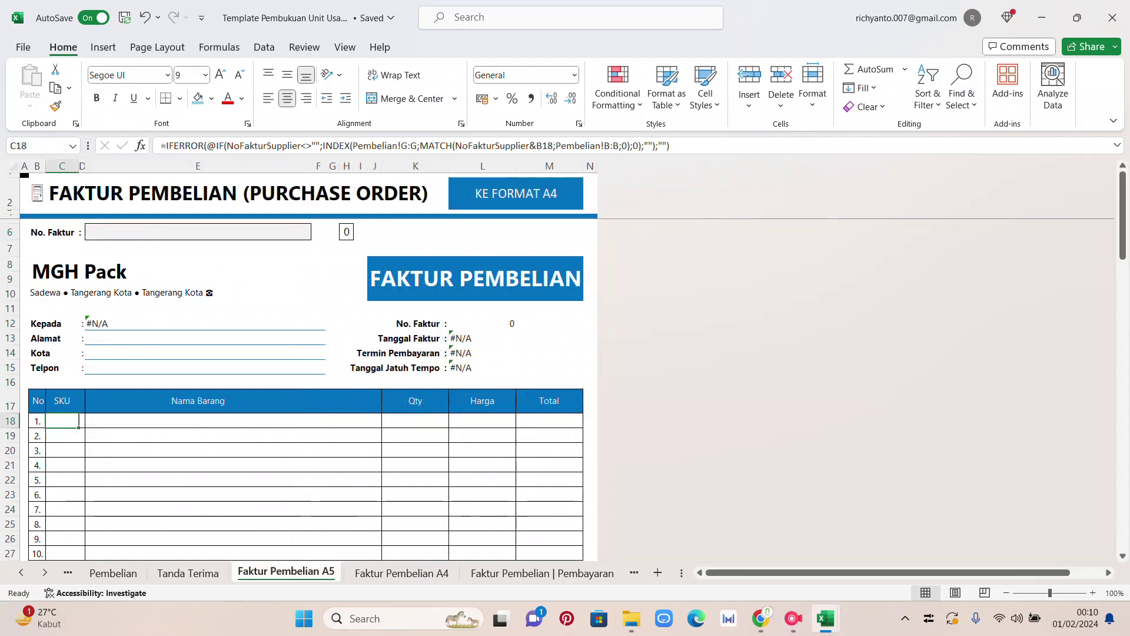
pyautogui.click(198, 232)
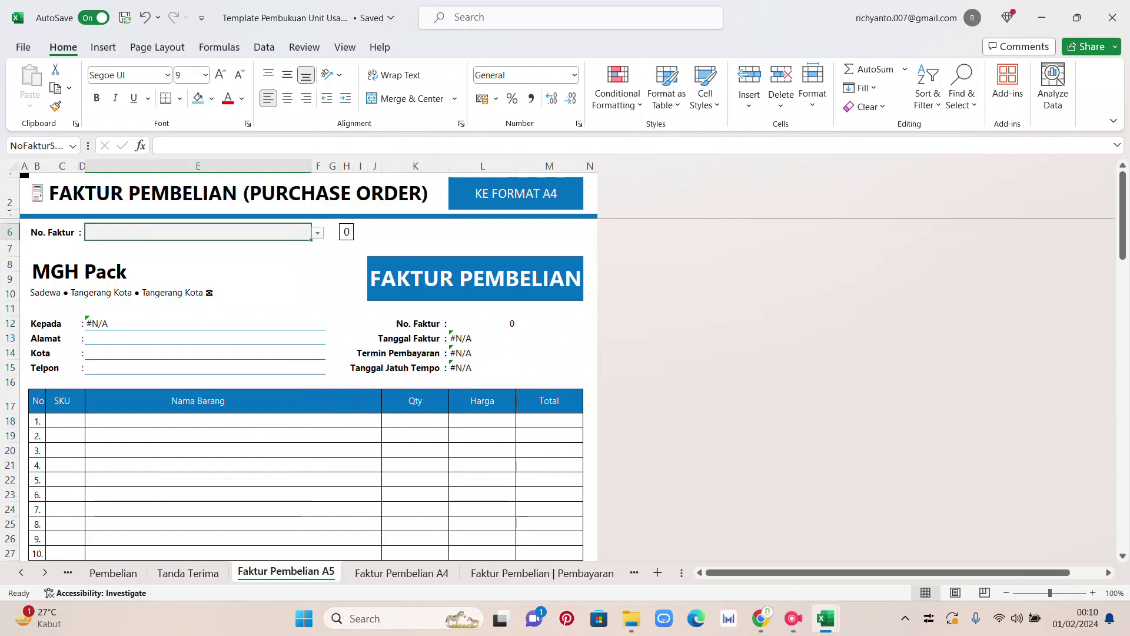
pyautogui.click(318, 234)
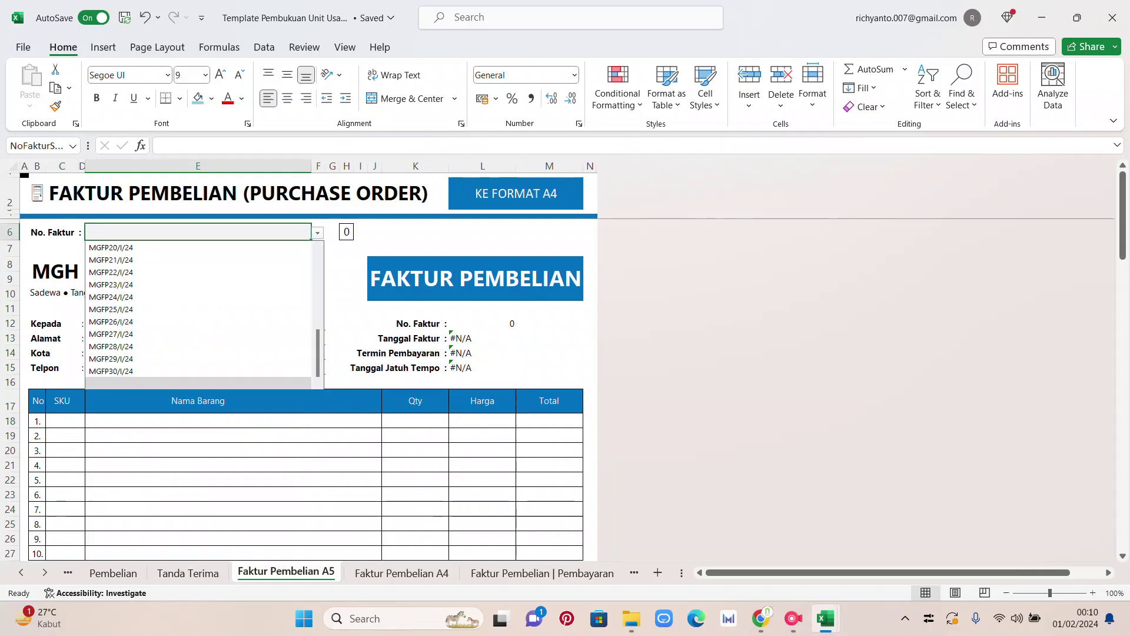
pyautogui.moveTo(318, 352); pyautogui.dragTo(318, 276)
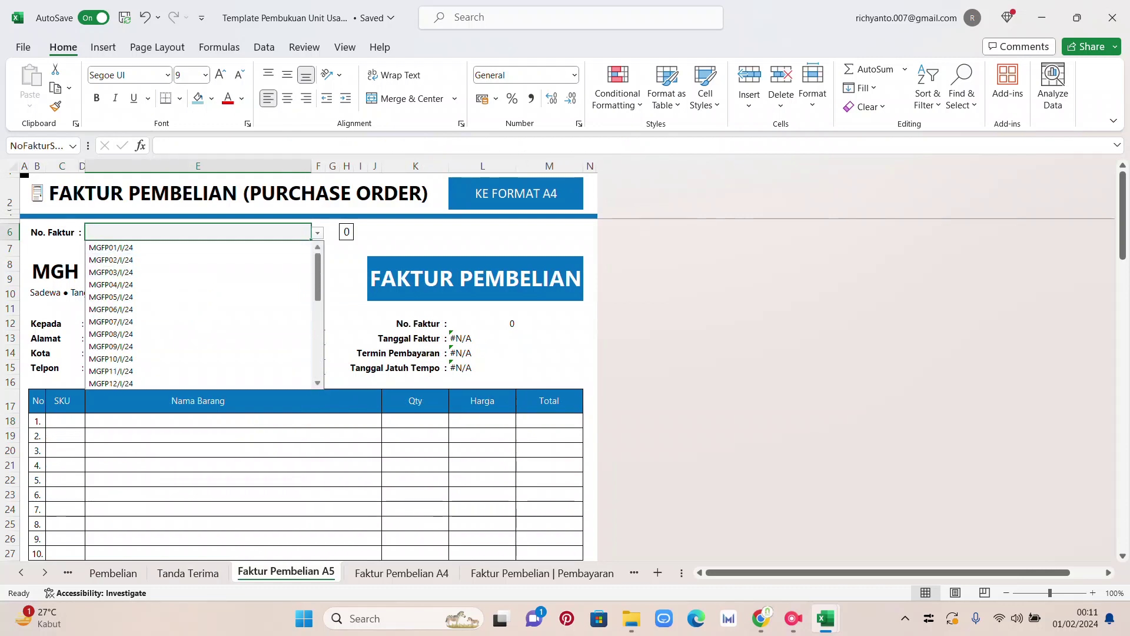
pyautogui.click(110, 248)
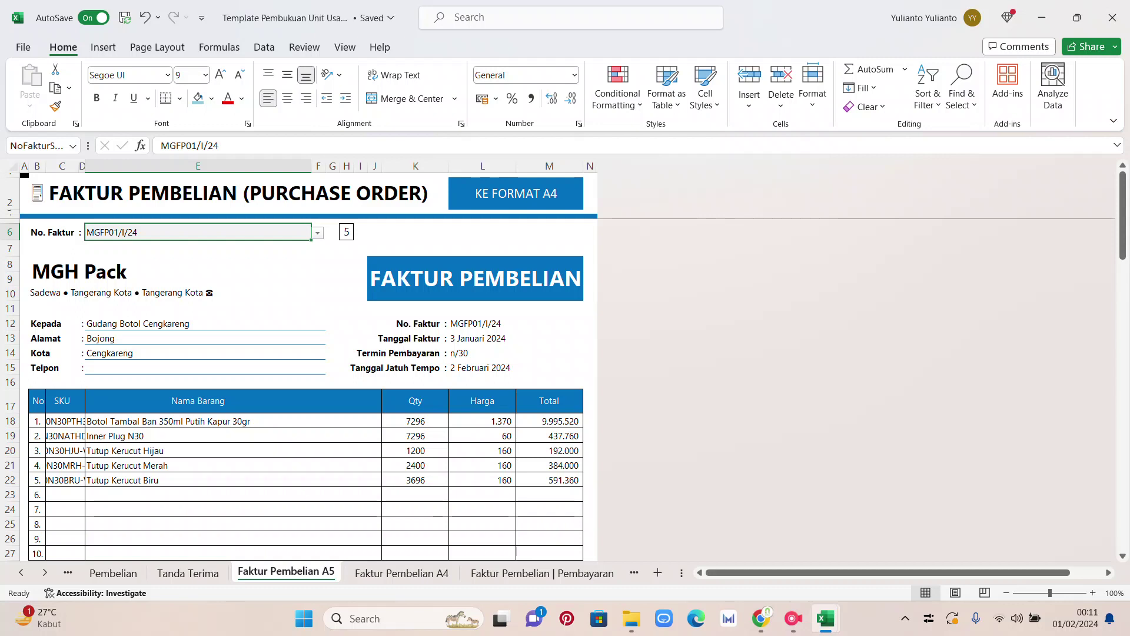
# - Inspect the purchase invoice's header, including the Kepada, No. Faktur and Termin Pembayaran formulas
pyautogui.click(198, 323)
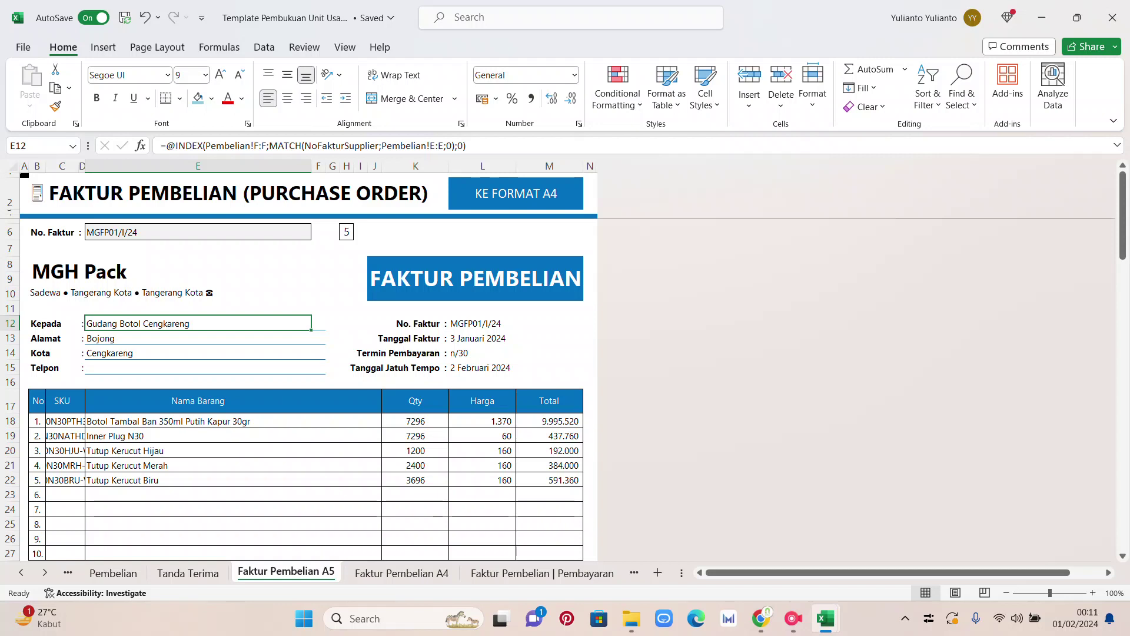
pyautogui.click(475, 278)
pyautogui.scroll(-1, 475, 279)
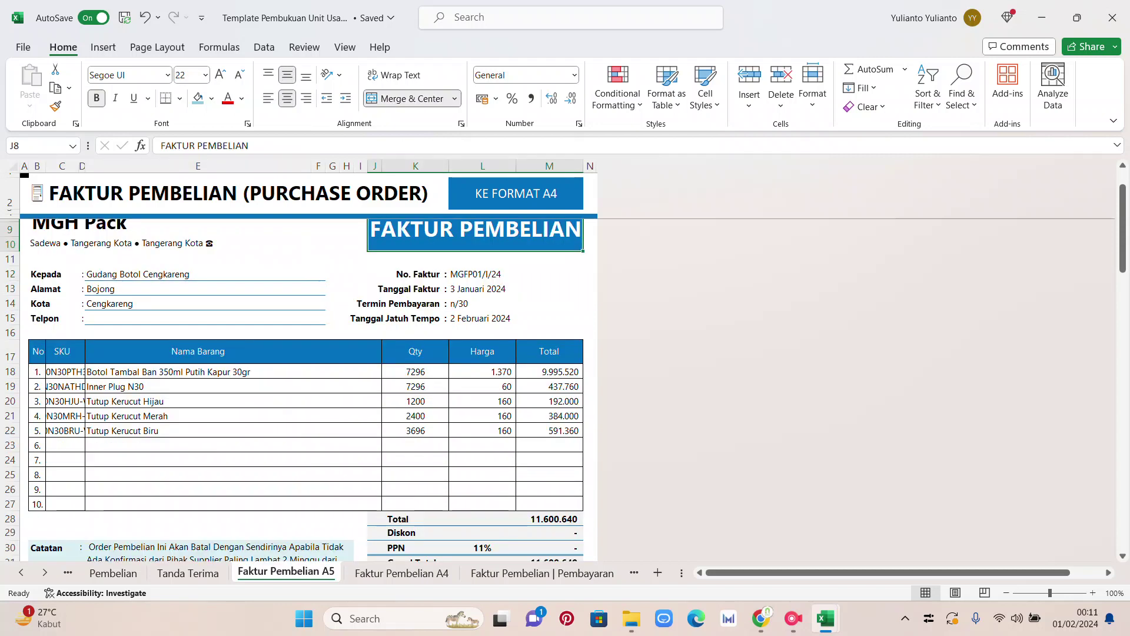
pyautogui.click(483, 274)
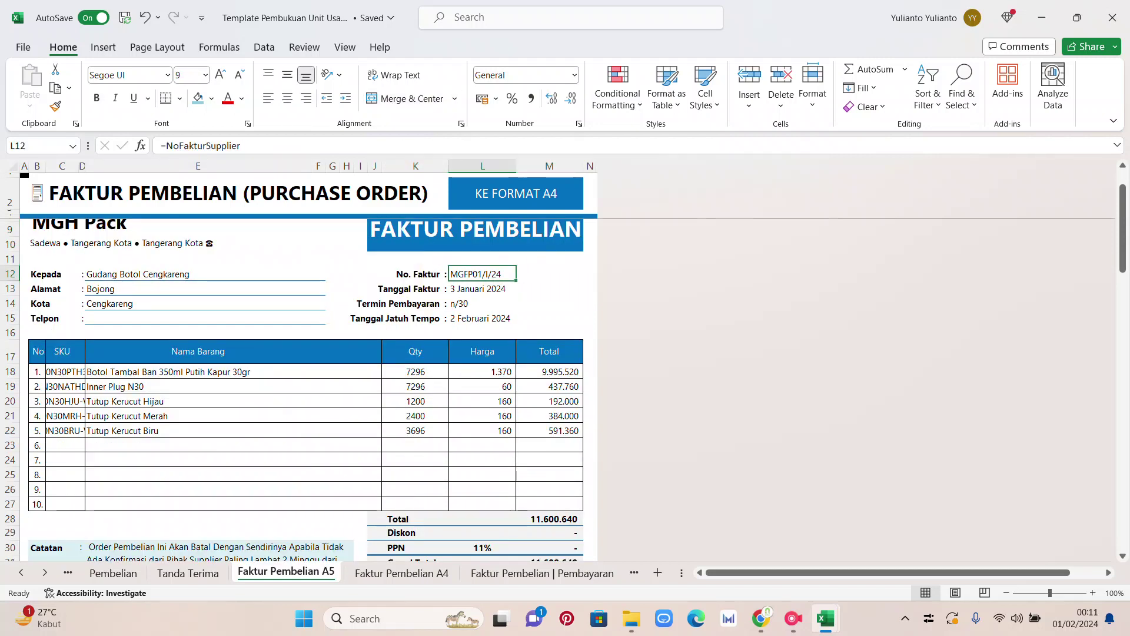
pyautogui.click(495, 304)
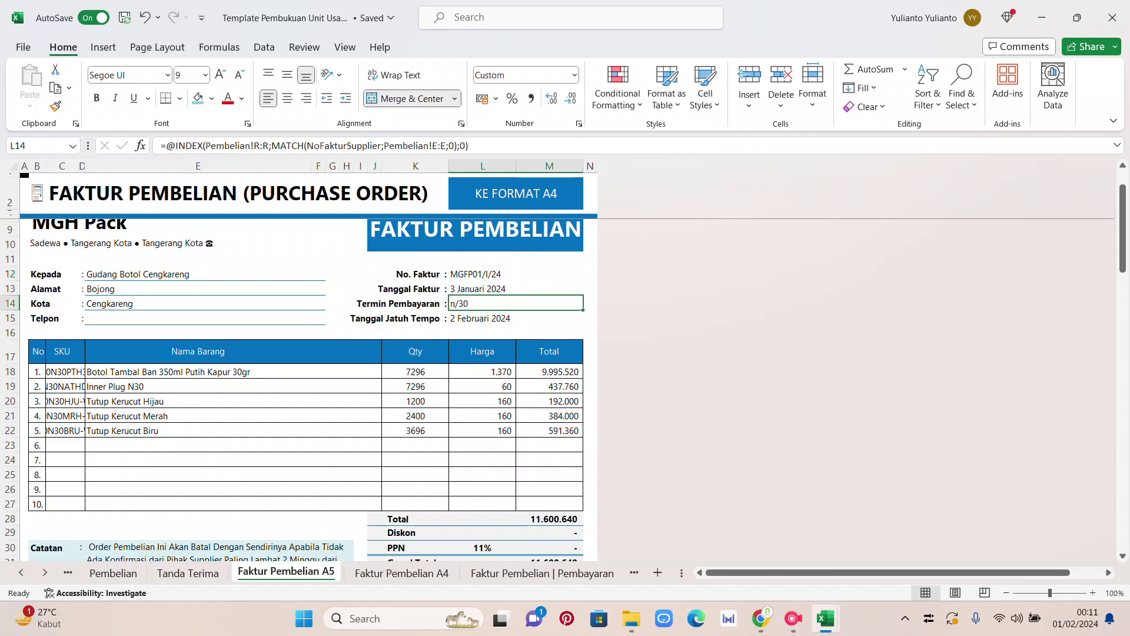
# - Review the purchase invoice's totals and notes, and check the PPN rate cell L30
pyautogui.scroll(-1, 306, 389)
pyautogui.scroll(-1, 306, 382)
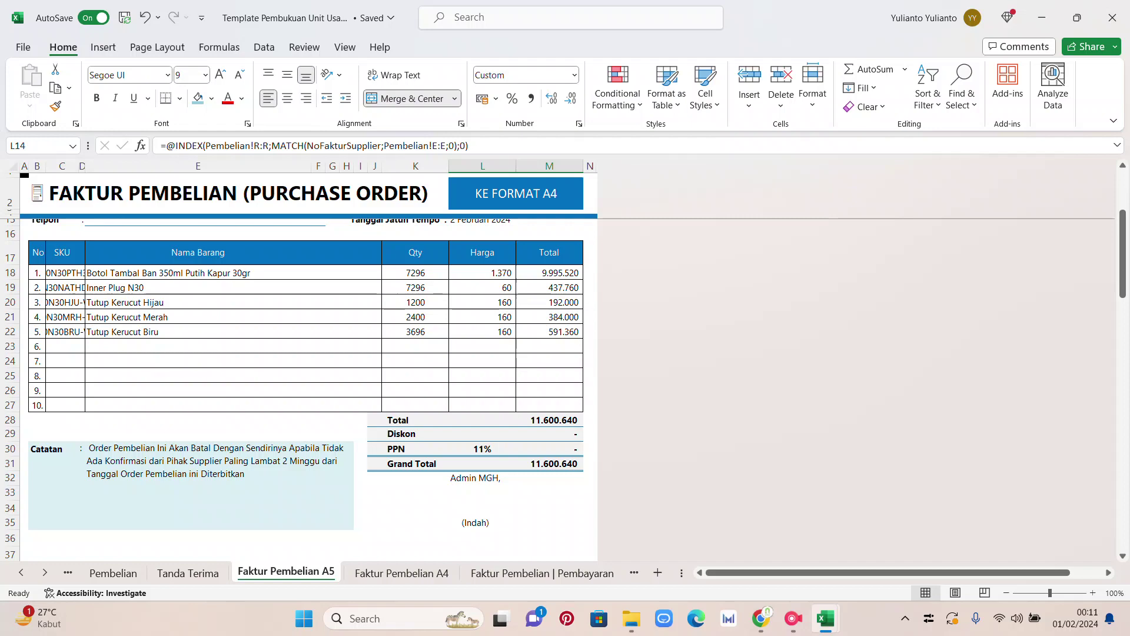
pyautogui.click(482, 449)
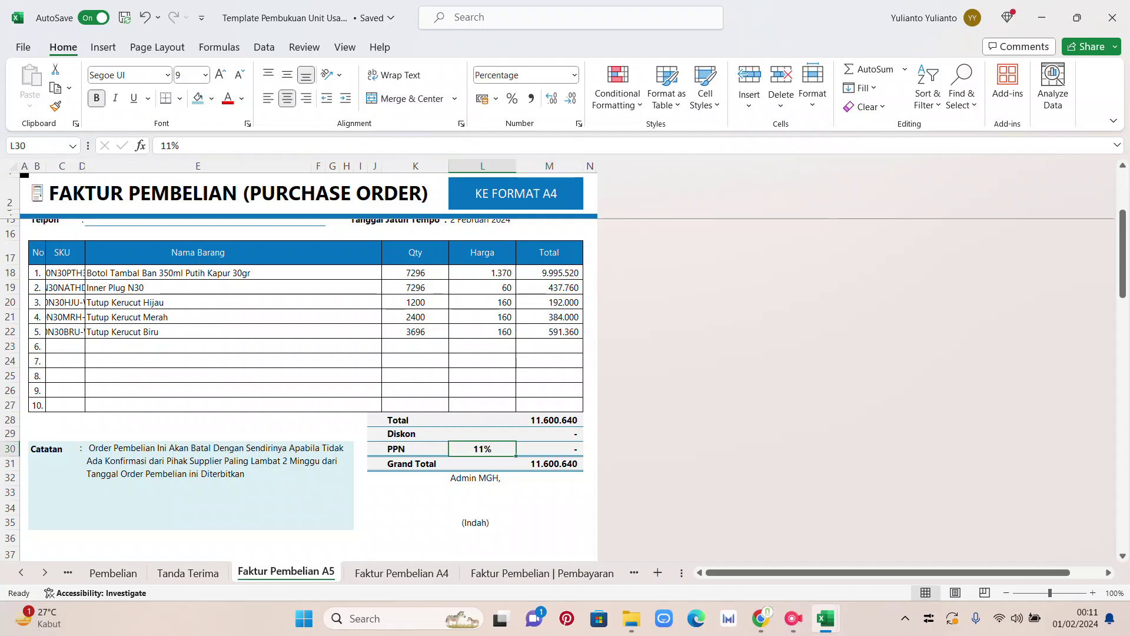
# - On the Pembelian sheet, set the rate in the P7 PPN formula to 11% and fill it down to P11
pyautogui.click(113, 573)
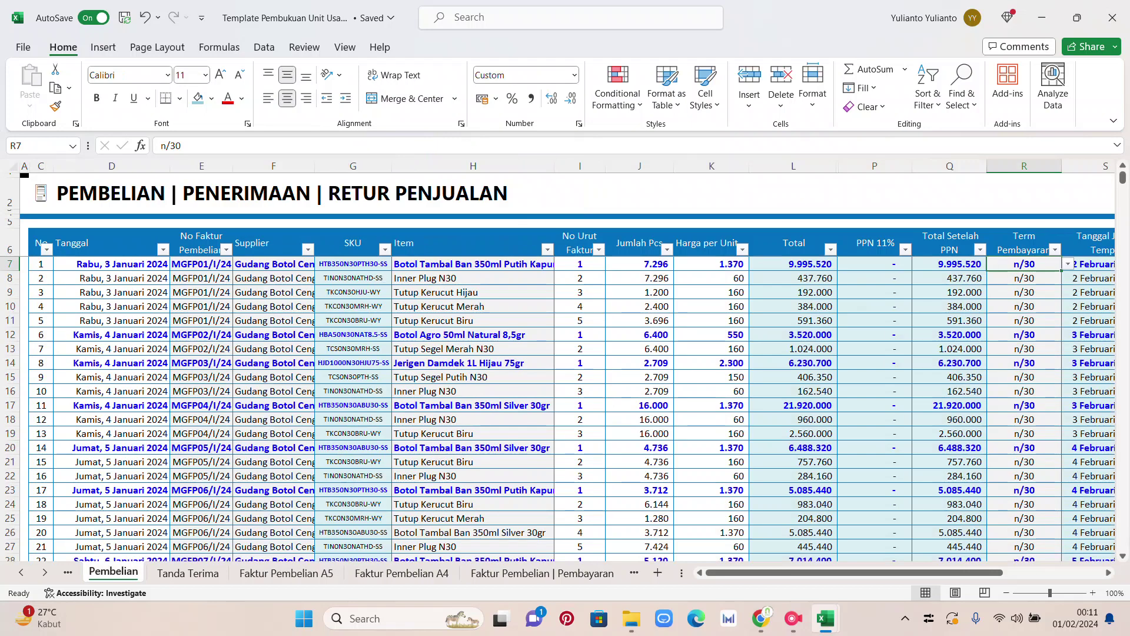
pyautogui.click(875, 264)
pyautogui.doubleClick(209, 145)
pyautogui.write('11%*O7;"")')
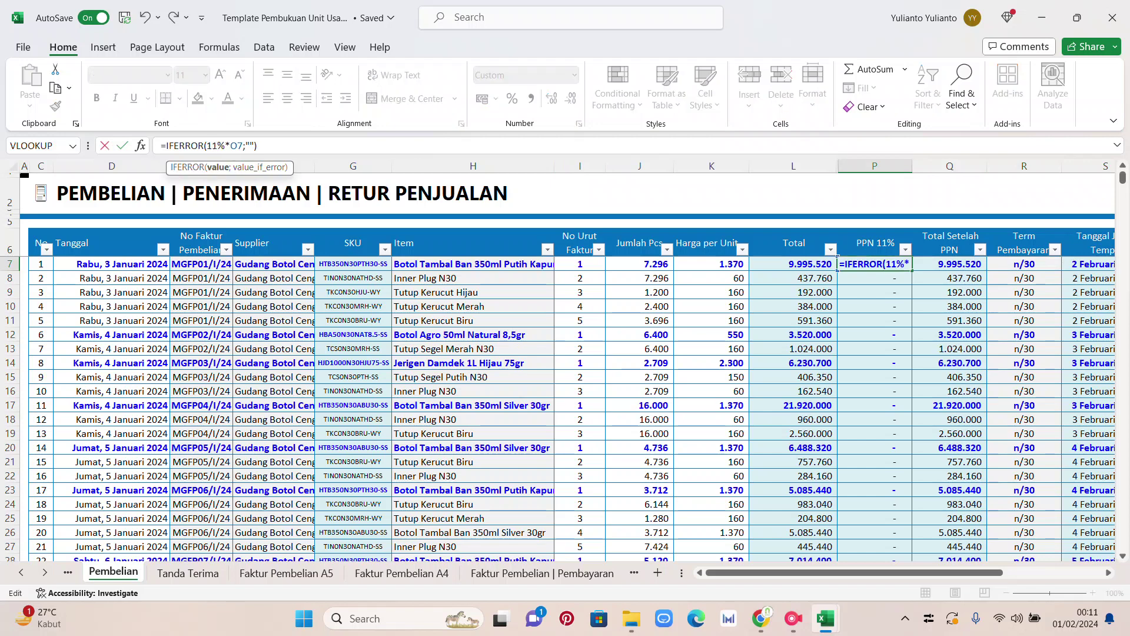
pyautogui.click(471, 335)
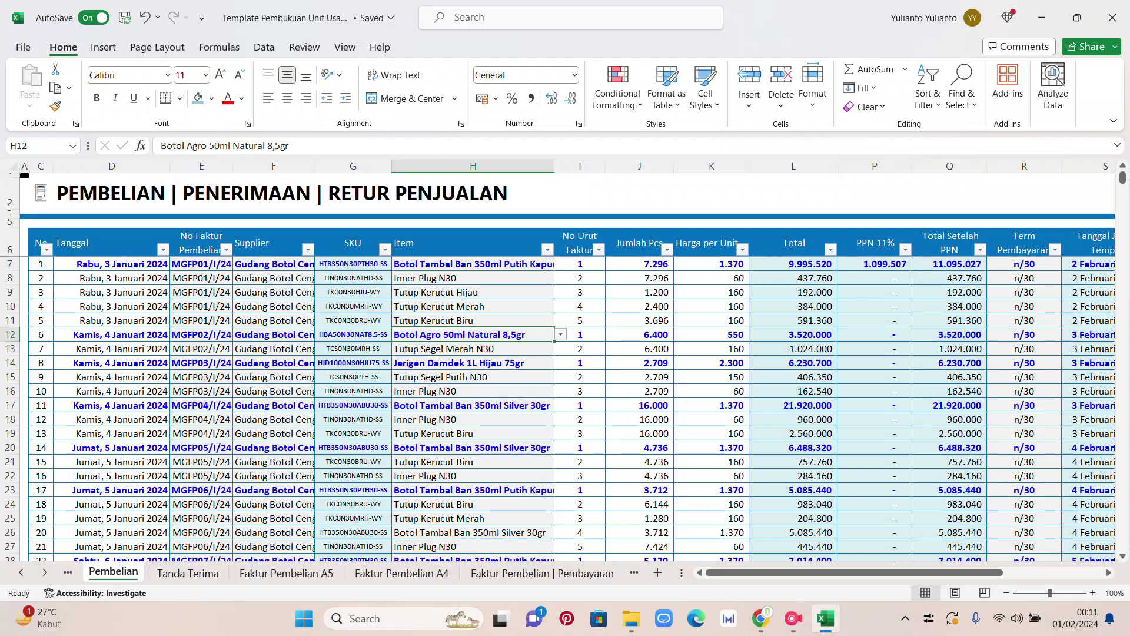
pyautogui.click(875, 265)
pyautogui.moveTo(912, 271); pyautogui.dragTo(911, 321)
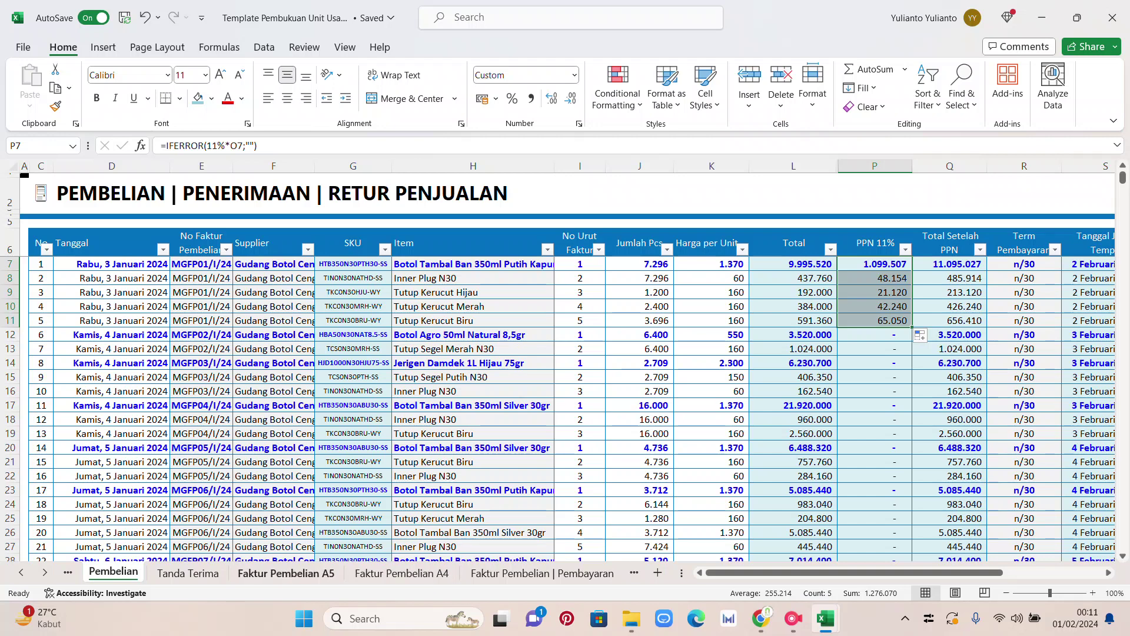
# - Return to the Faktur Pembelian A5 sheet and inspect the PPN and Grand Total formulas for the same invoice
pyautogui.click(286, 573)
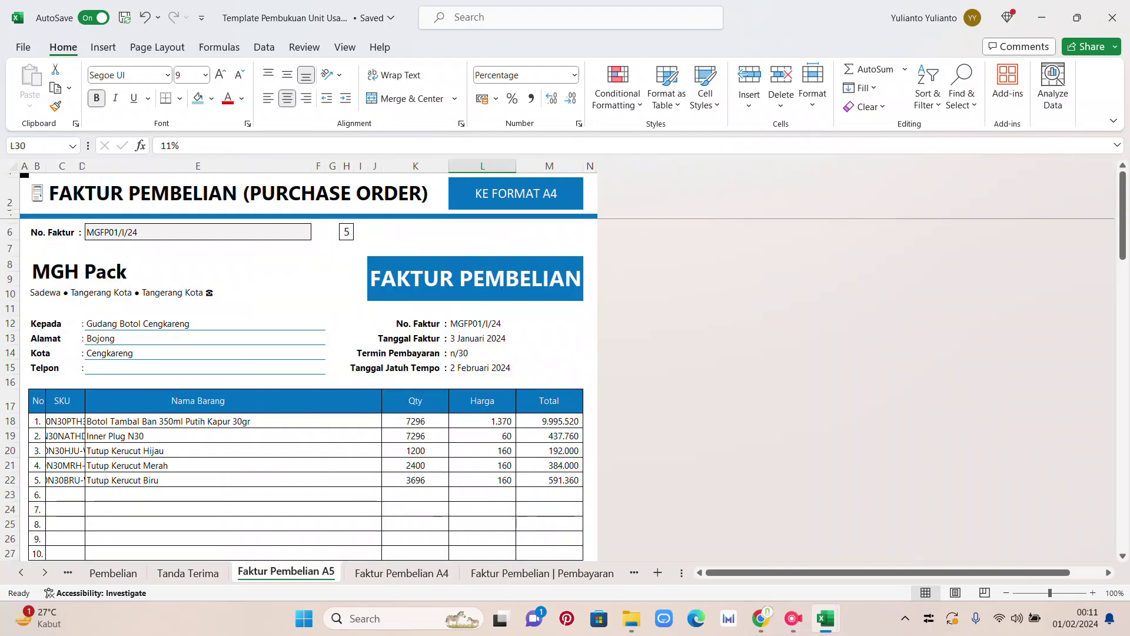
pyautogui.click(198, 232)
pyautogui.click(318, 233)
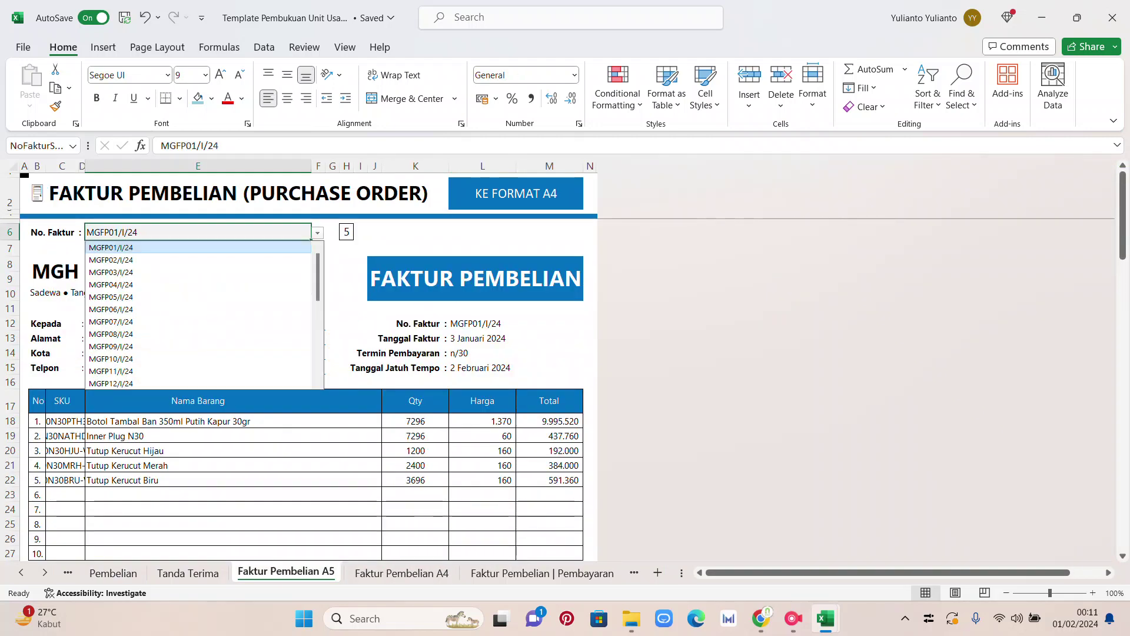
pyautogui.press('Escape')
pyautogui.click(415, 421)
pyautogui.scroll(-4, 415, 421)
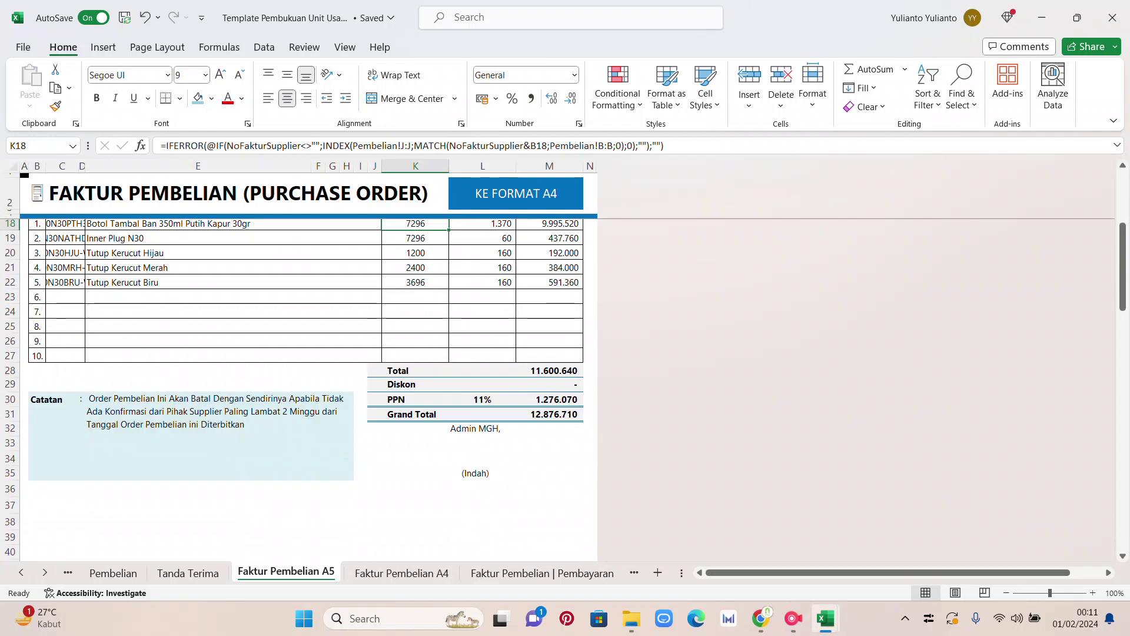
pyautogui.click(549, 400)
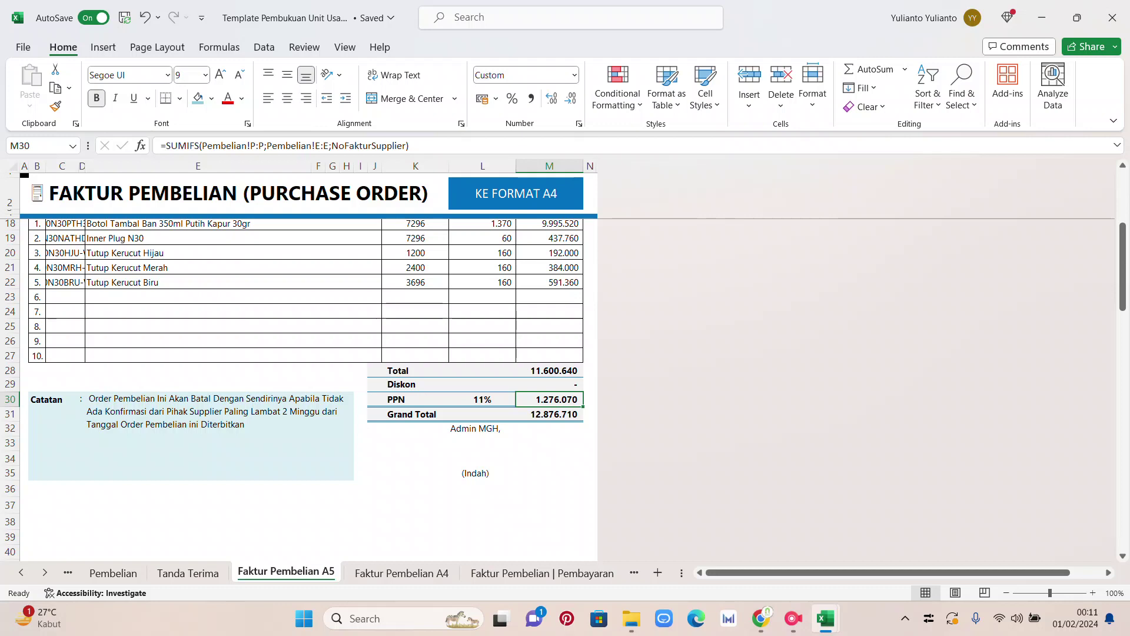
pyautogui.click(549, 414)
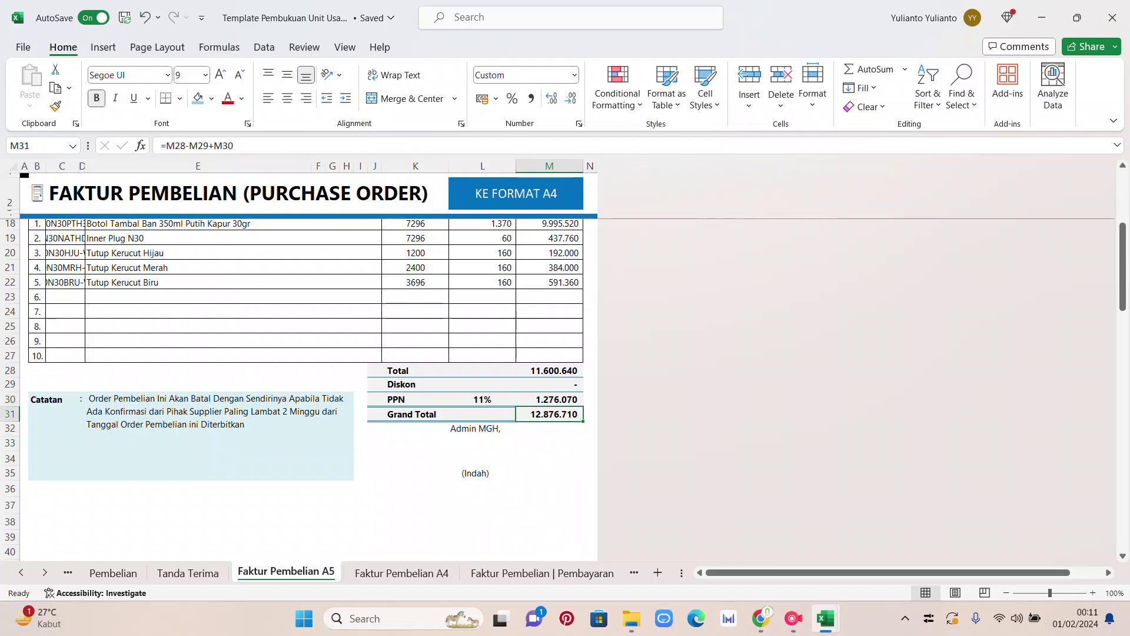
# - Check the sum of Total Setelah PPN for the first invoice's five rows, Q7:Q11, on the Pembelian sheet
pyautogui.click(113, 573)
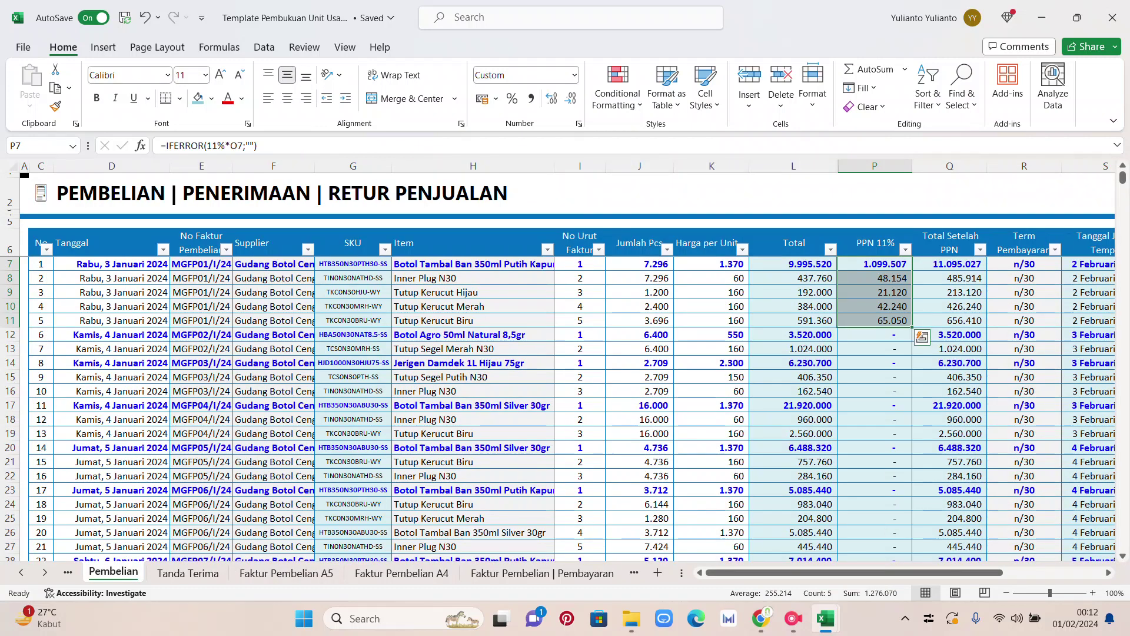
pyautogui.press('Right')
pyautogui.hotkey('shift', 'Down')
pyautogui.hotkey('shift', 'Down')
pyautogui.hotkey('shift', 'Down')
pyautogui.hotkey('shift', 'Down')
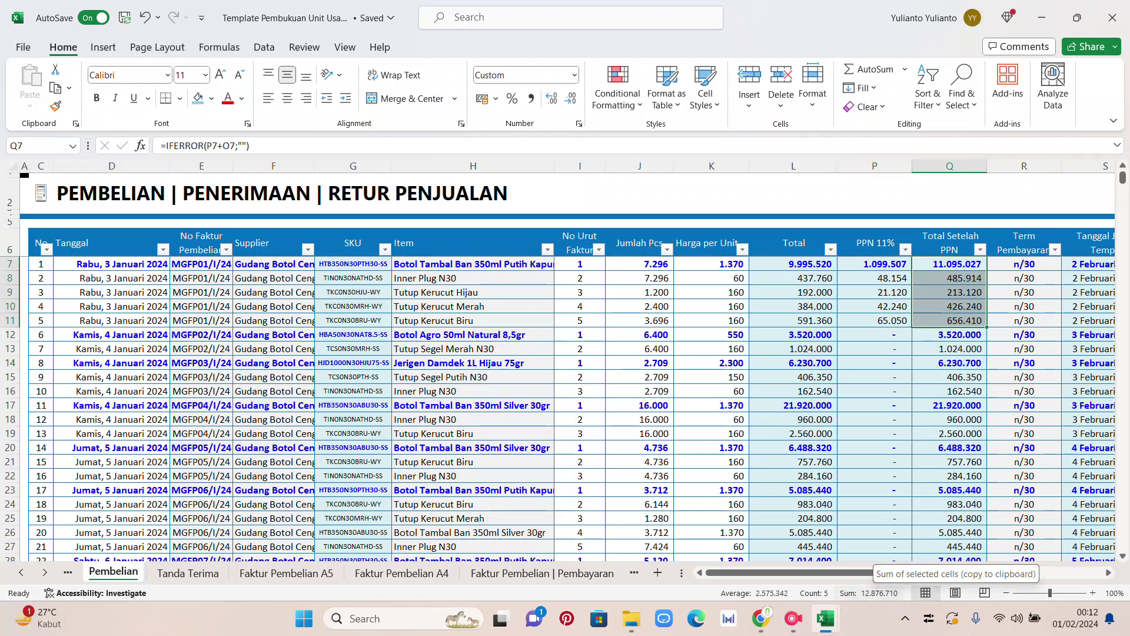
# - Fill the 0% PPN formula from P12 up to P7 to reset the first invoice's five rows
pyautogui.click(874, 334)
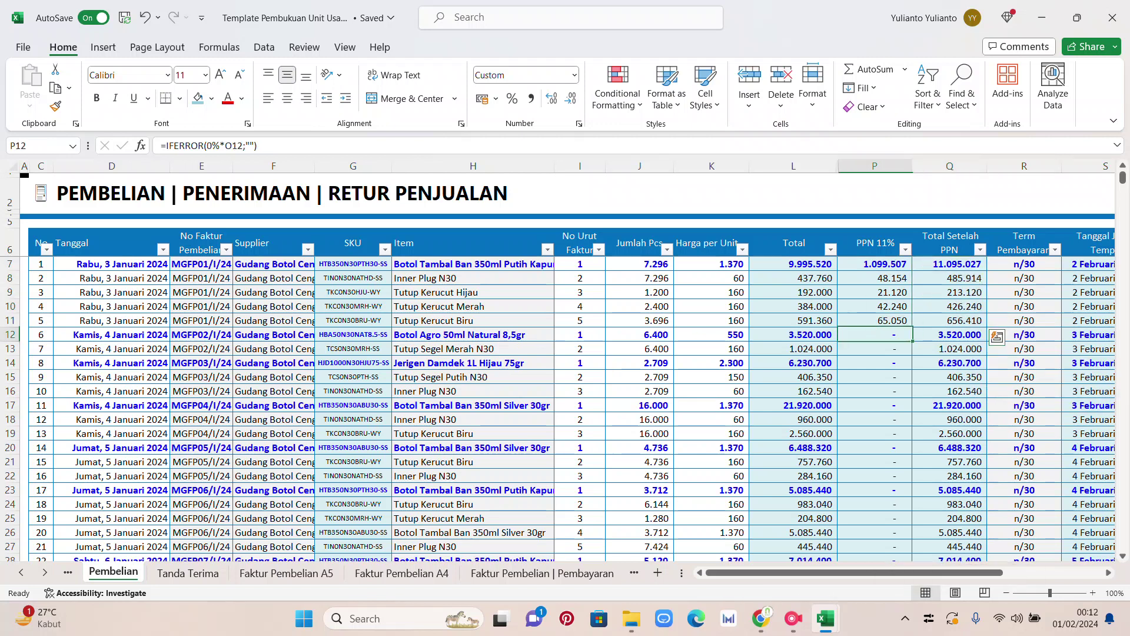
pyautogui.moveTo(912, 341); pyautogui.dragTo(910, 263)
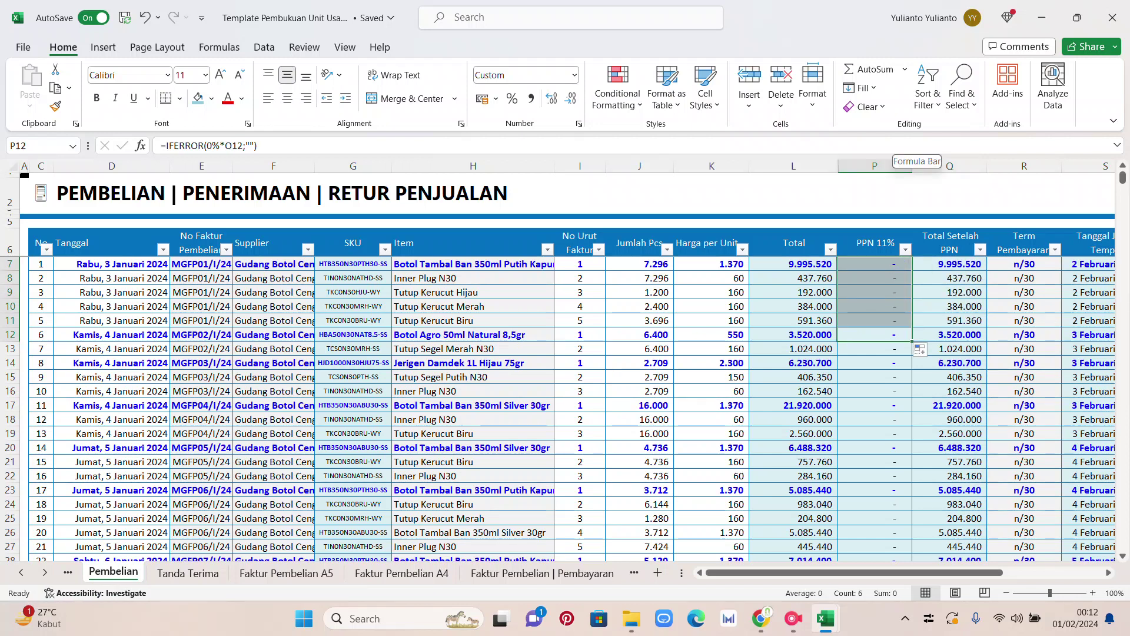
# - Hide the PPN 11% and Total Setelah PPN columns, P and Q, on the Pembelian sheet
pyautogui.moveTo(875, 166); pyautogui.dragTo(949, 166)
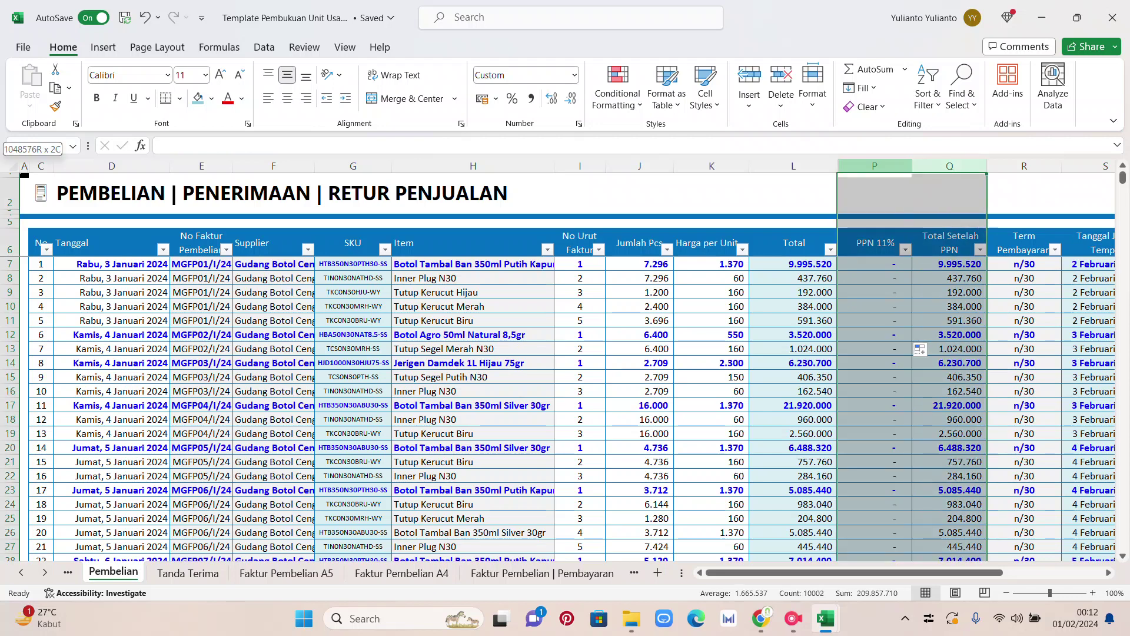
pyautogui.rightClick(932, 206)
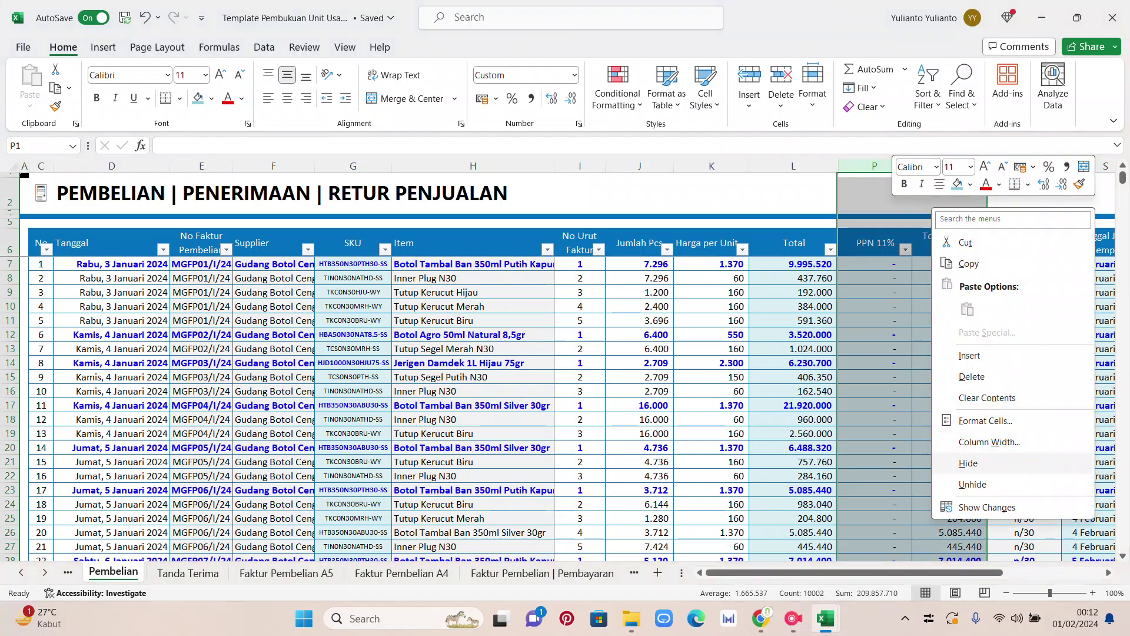
pyautogui.click(969, 463)
pyautogui.click(875, 349)
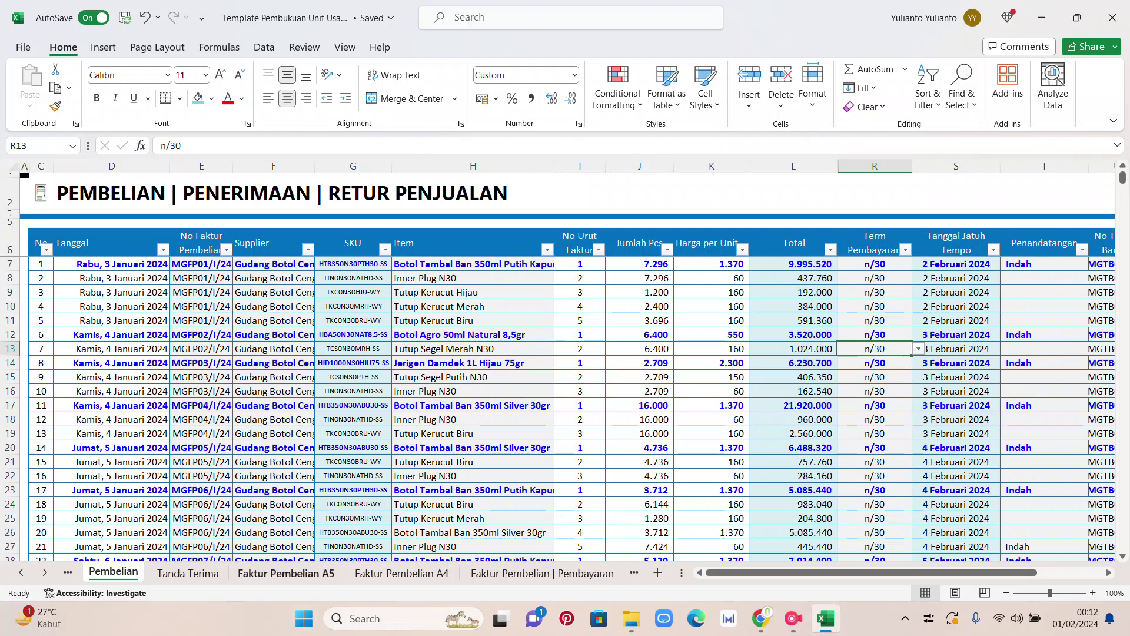
# - Go to the Faktur Pembelian A5 sheet and review the invoice header, item rows, totals and notes
pyautogui.click(286, 572)
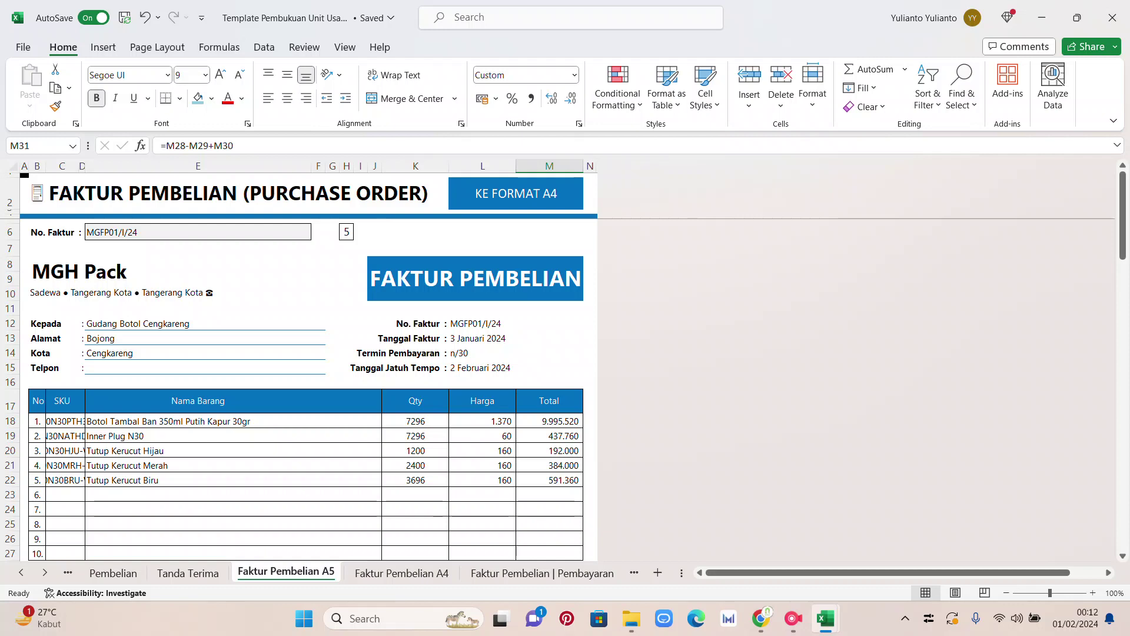
pyautogui.scroll(-6, 307, 365)
pyautogui.scroll(6, 306, 365)
pyautogui.scroll(-3, 307, 365)
pyautogui.scroll(3, 306, 365)
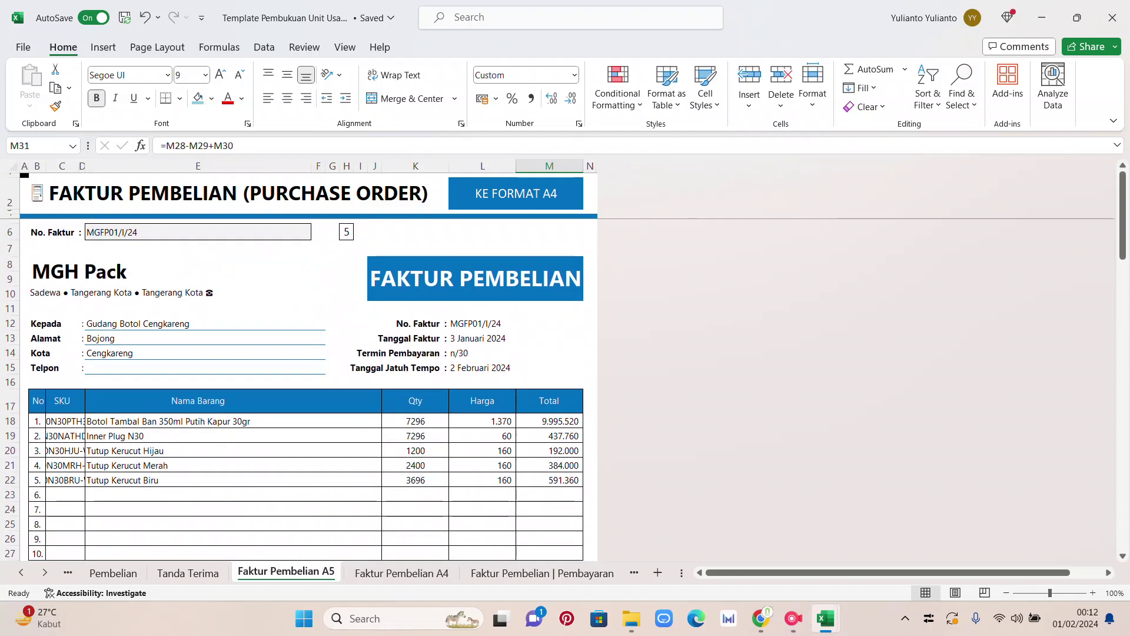
pyautogui.scroll(-2, 306, 365)
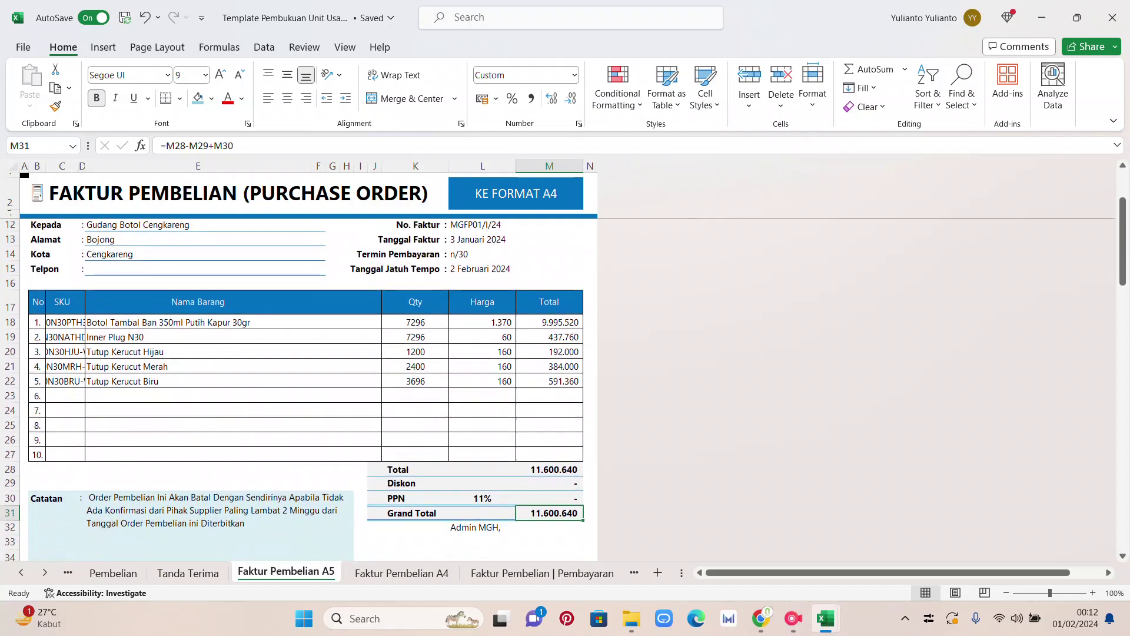
pyautogui.scroll(-2, 306, 365)
pyautogui.scroll(2, 306, 365)
pyautogui.scroll(2, 306, 365)
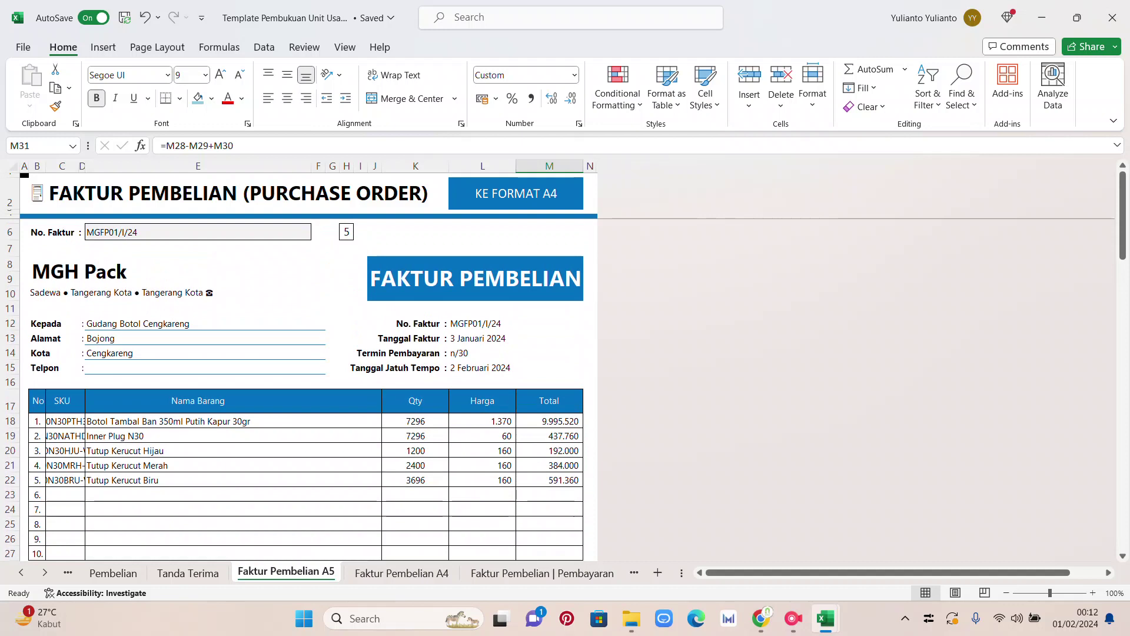
pyautogui.scroll(-1, 306, 365)
pyautogui.scroll(1, 307, 365)
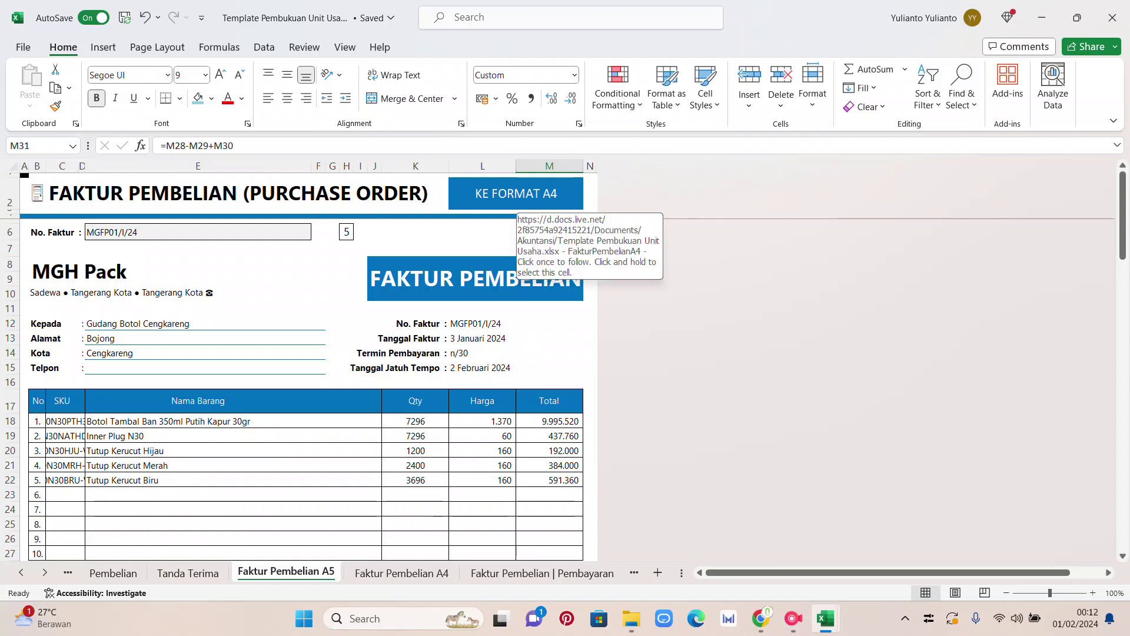
# - Follow the link to the A4 invoice format and apply comma style with no decimals to the Qty column K
pyautogui.click(516, 194)
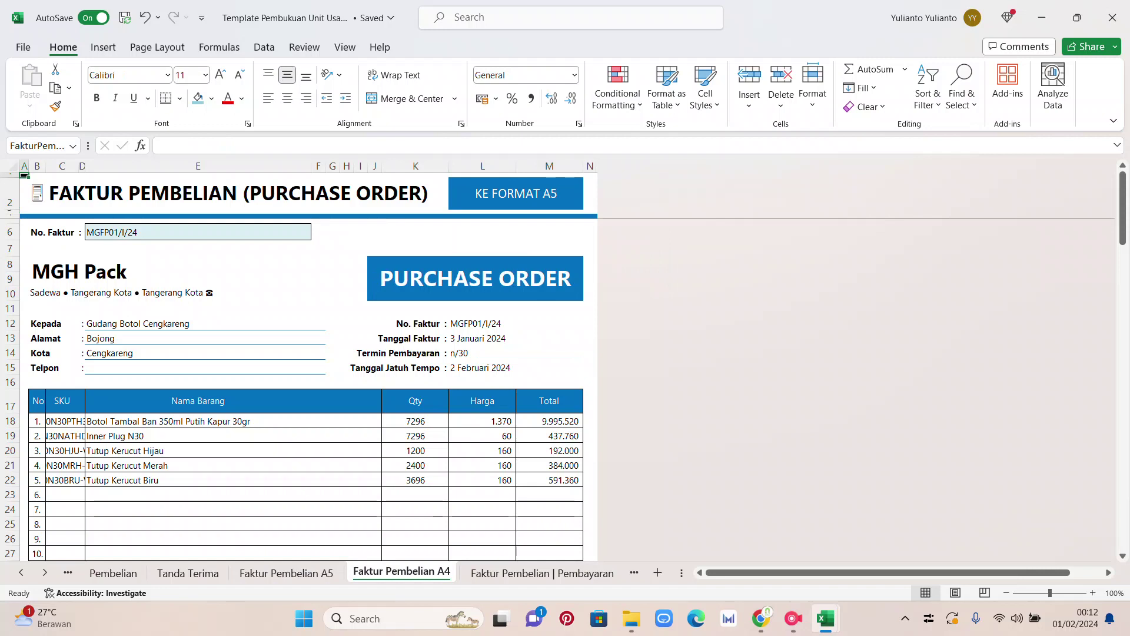
pyautogui.click(415, 166)
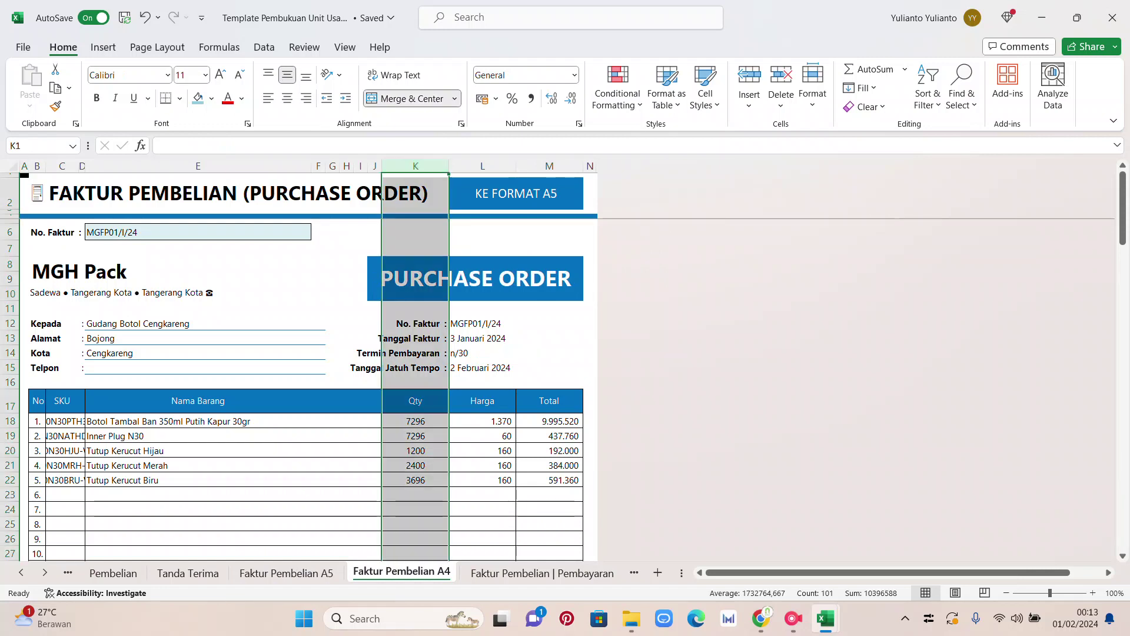
pyautogui.click(531, 99)
pyautogui.click(570, 99)
pyautogui.click(570, 98)
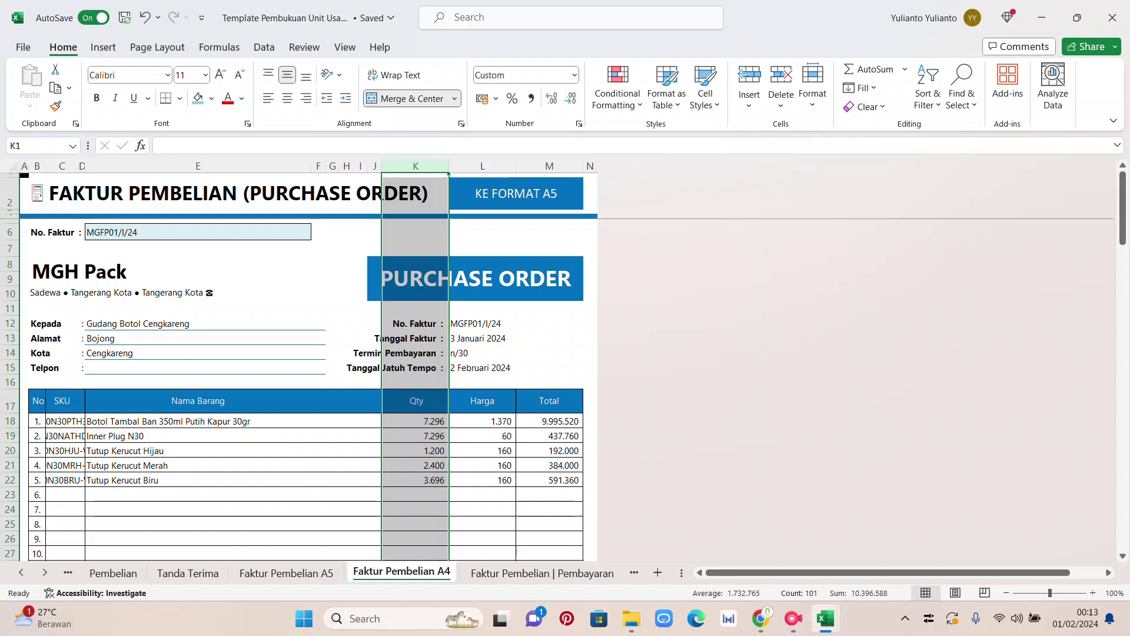
pyautogui.click(549, 308)
# - Examine the A4 purchase order's item rows, totals section and notes
pyautogui.scroll(-4, 550, 308)
pyautogui.scroll(-5, 306, 382)
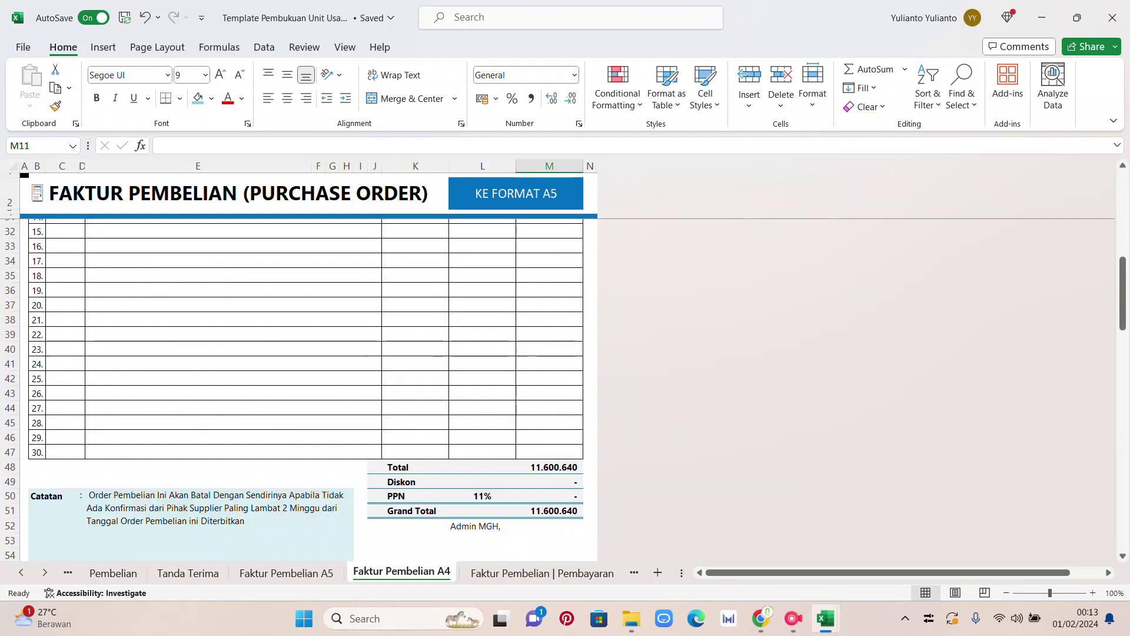
pyautogui.scroll(9, 306, 382)
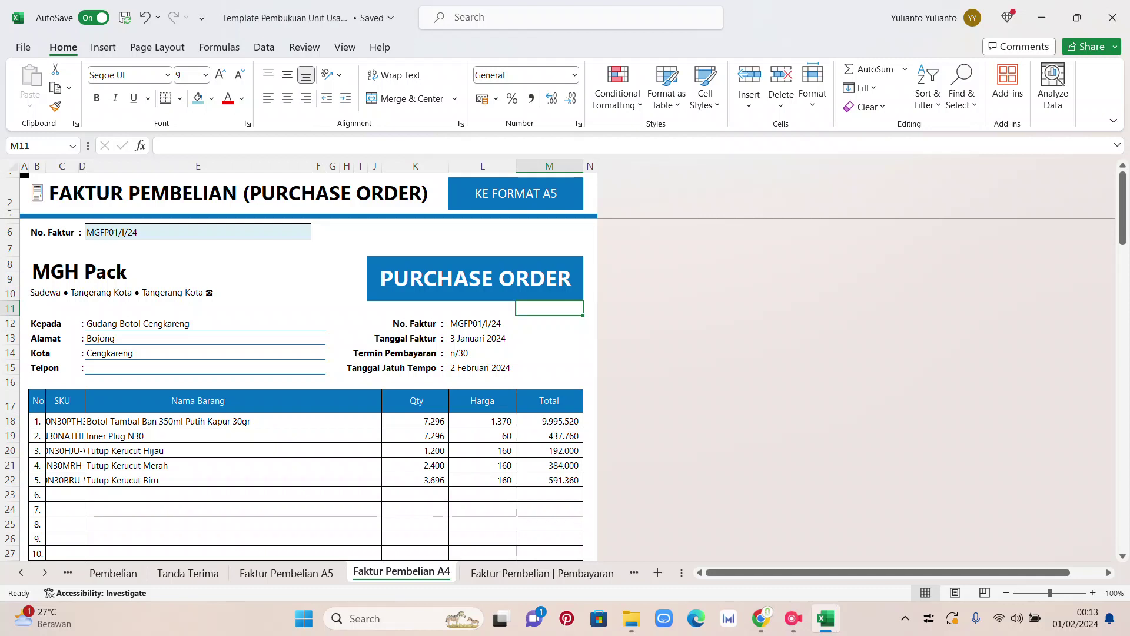
pyautogui.scroll(-4, 306, 365)
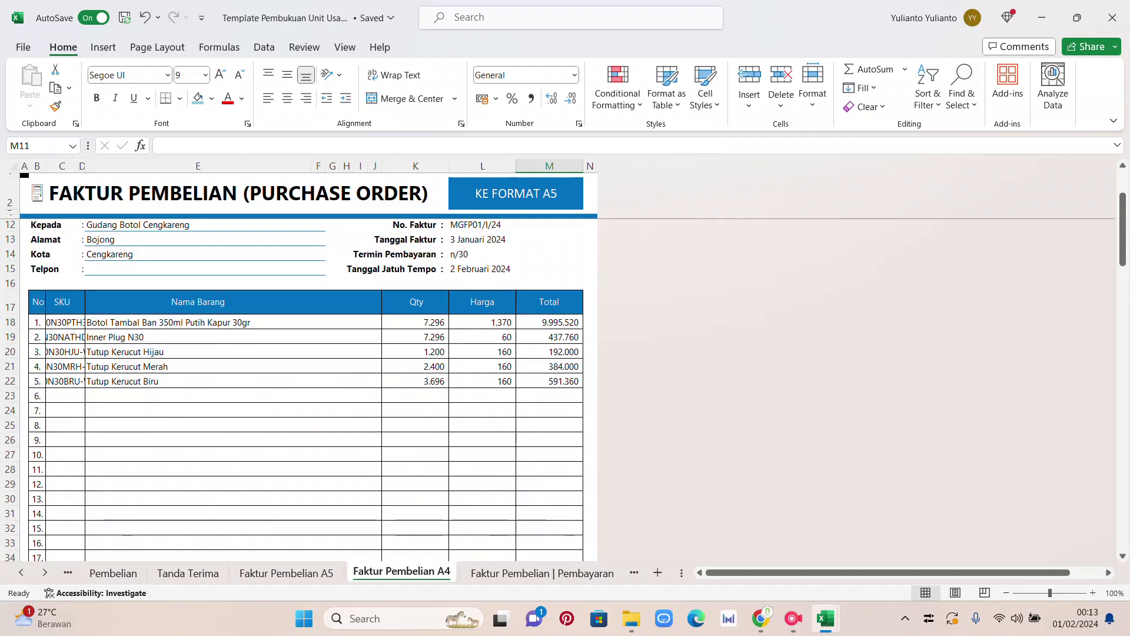
pyautogui.scroll(4, 306, 366)
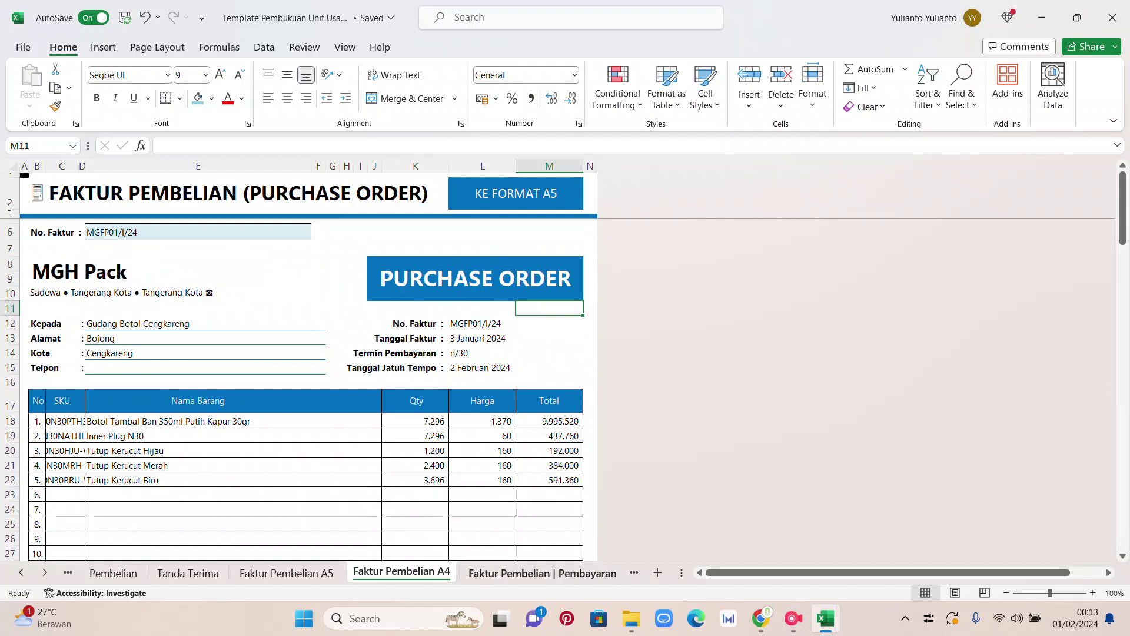
# - On the Faktur Pembelian | Pembayaran sheet, enter 25/1/24 as the Pembayaran 1 date for invoice MGFP01/I/24
pyautogui.click(542, 573)
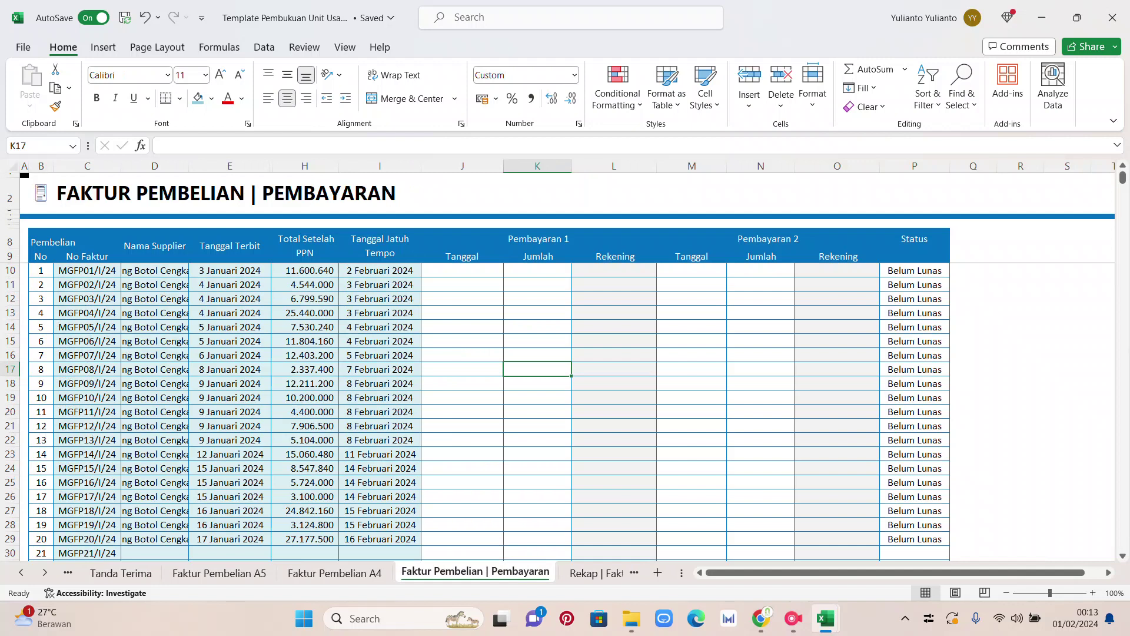
pyautogui.moveTo(746, 572); pyautogui.dragTo(744, 573)
pyautogui.click(537, 312)
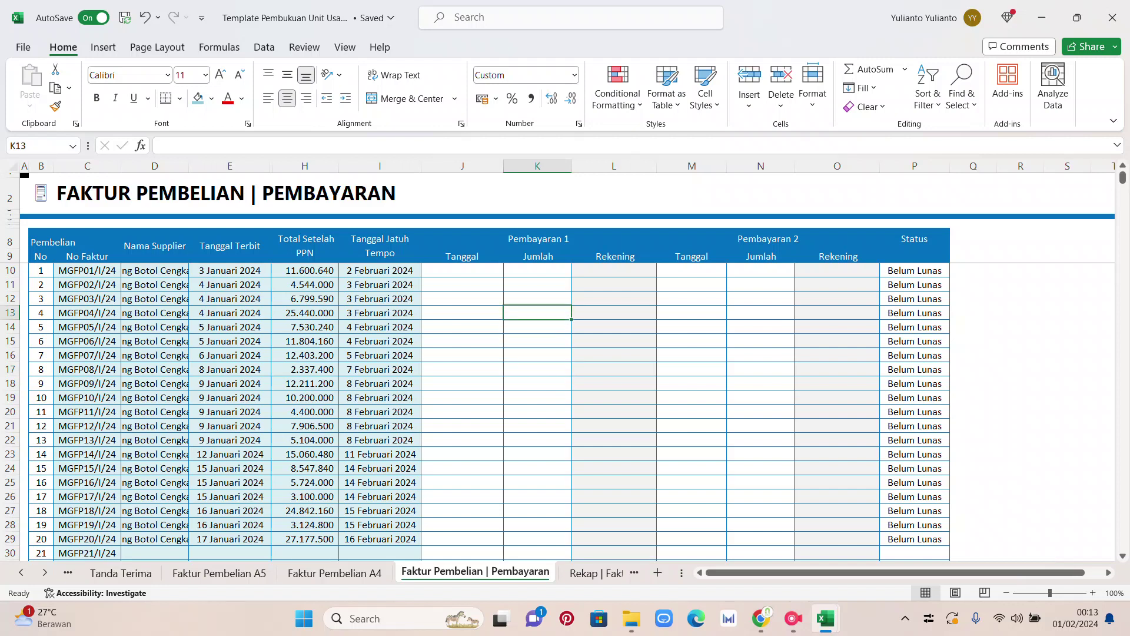
pyautogui.click(462, 270)
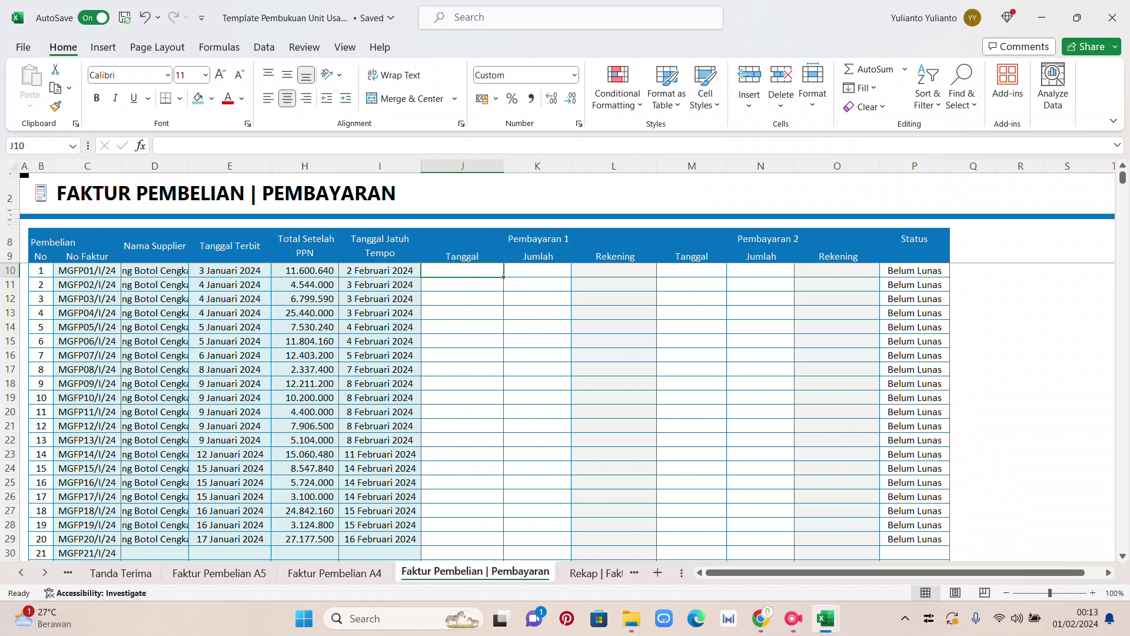
pyautogui.write('2')
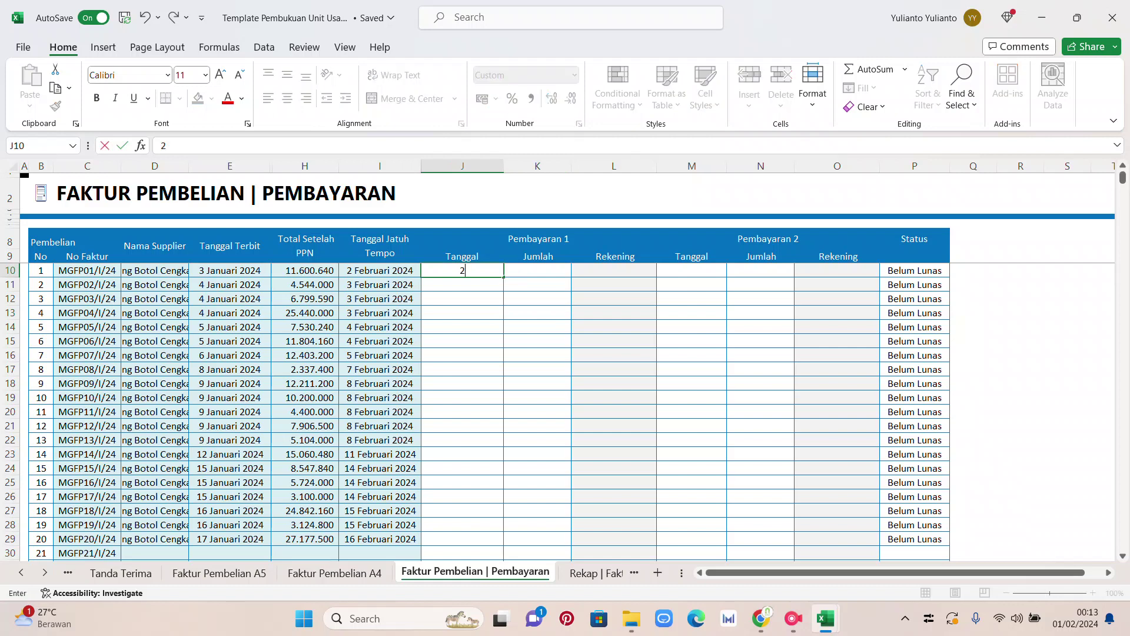
pyautogui.write('5/1/24')
pyautogui.press('Tab')
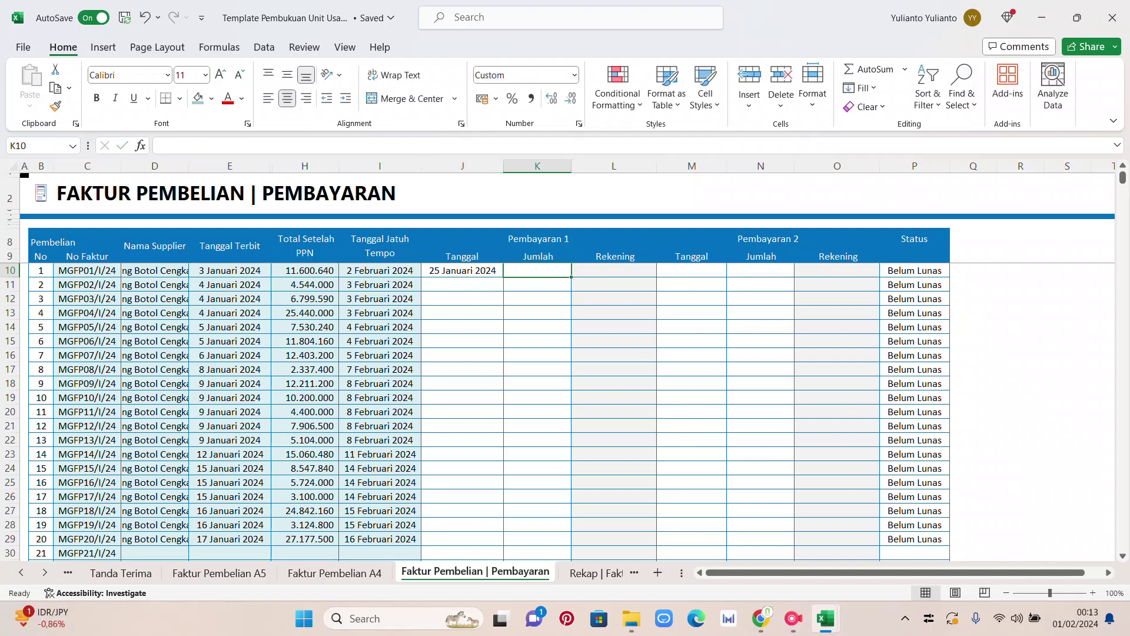
# - Set the first invoice's Pembayaran 1 amount in K10 to 10.000.000
pyautogui.write('1.000.000')
pyautogui.press('Return')
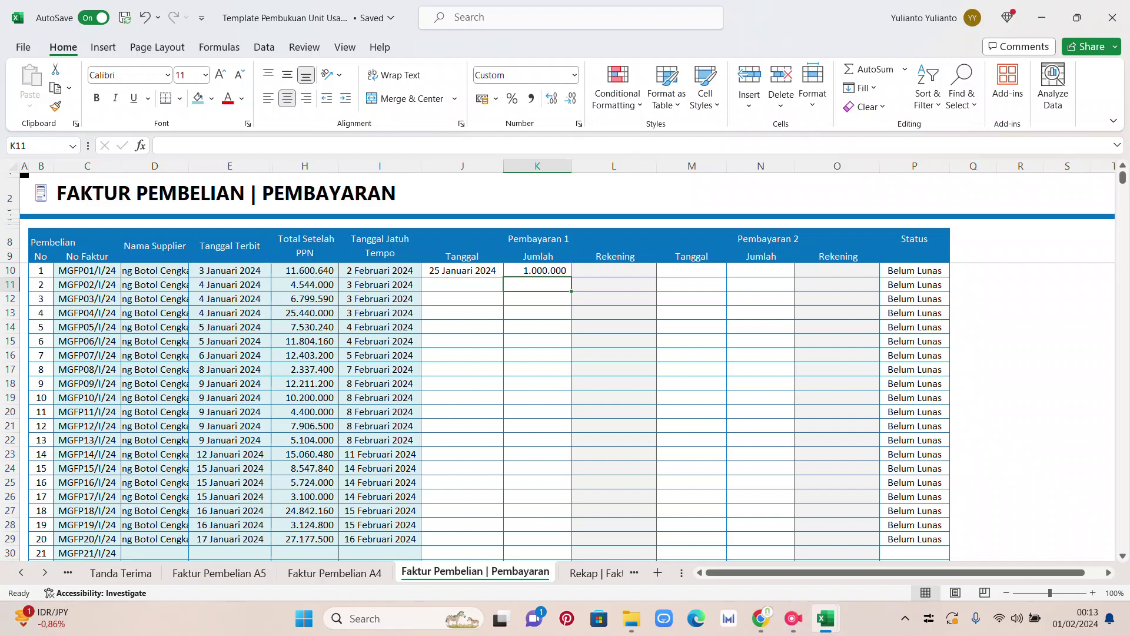
pyautogui.press('Up')
pyautogui.press('F2')
pyautogui.write('0')
pyautogui.press('Return')
# - Choose the first BCA account in the list as the Pembayaran 1 Rekening for the first invoice
pyautogui.click(614, 270)
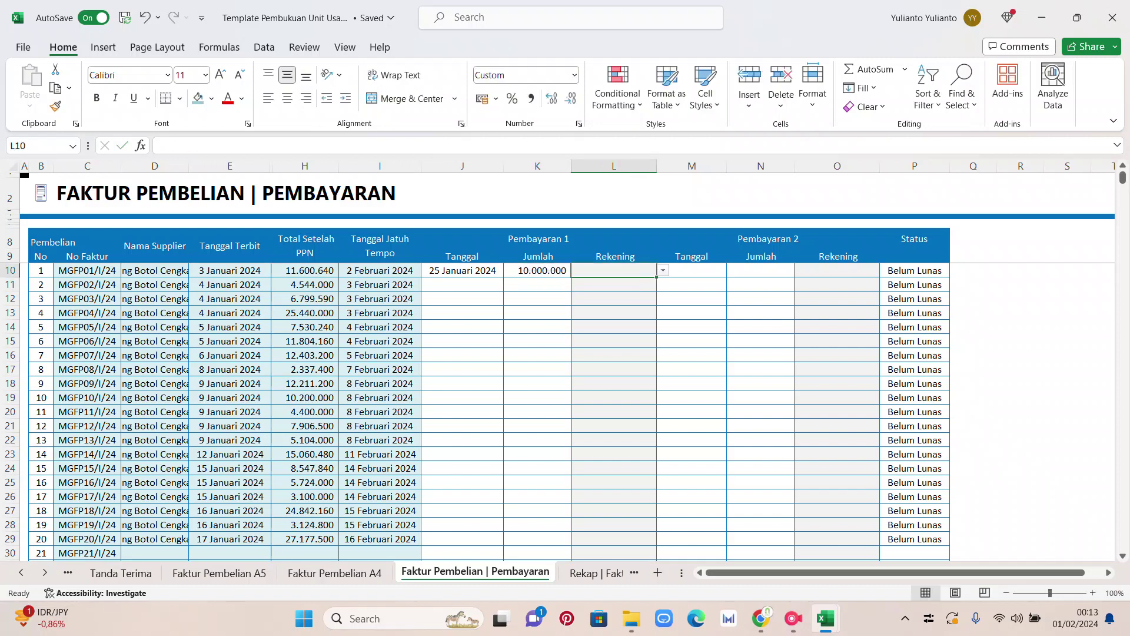
pyautogui.hotkey('alt', 'Down')
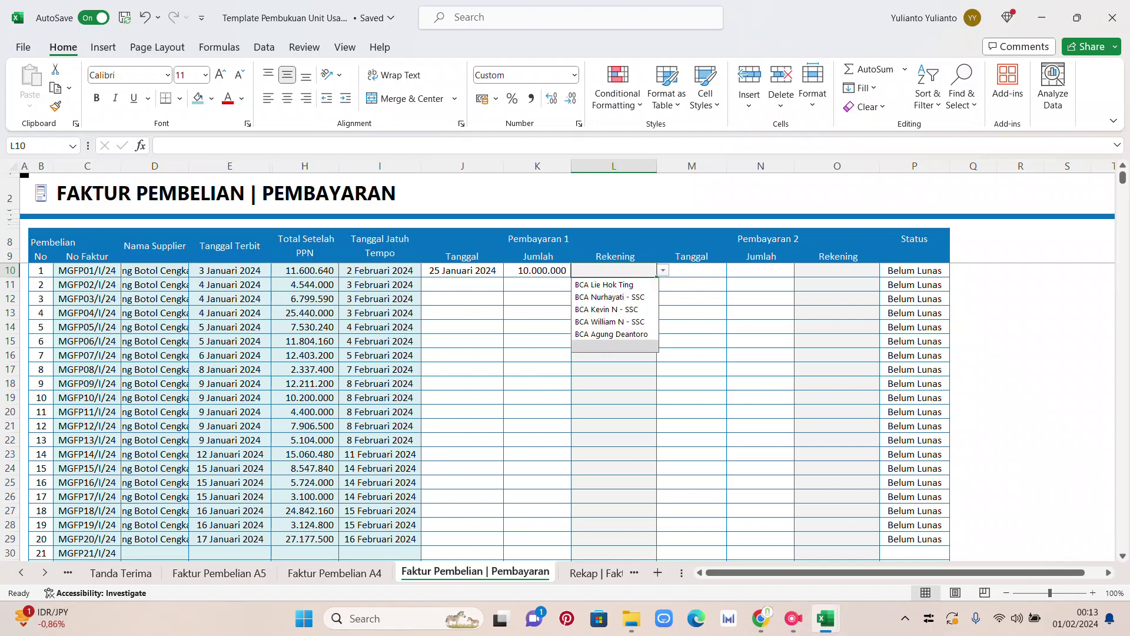
pyautogui.press('Down')
pyautogui.click(614, 285)
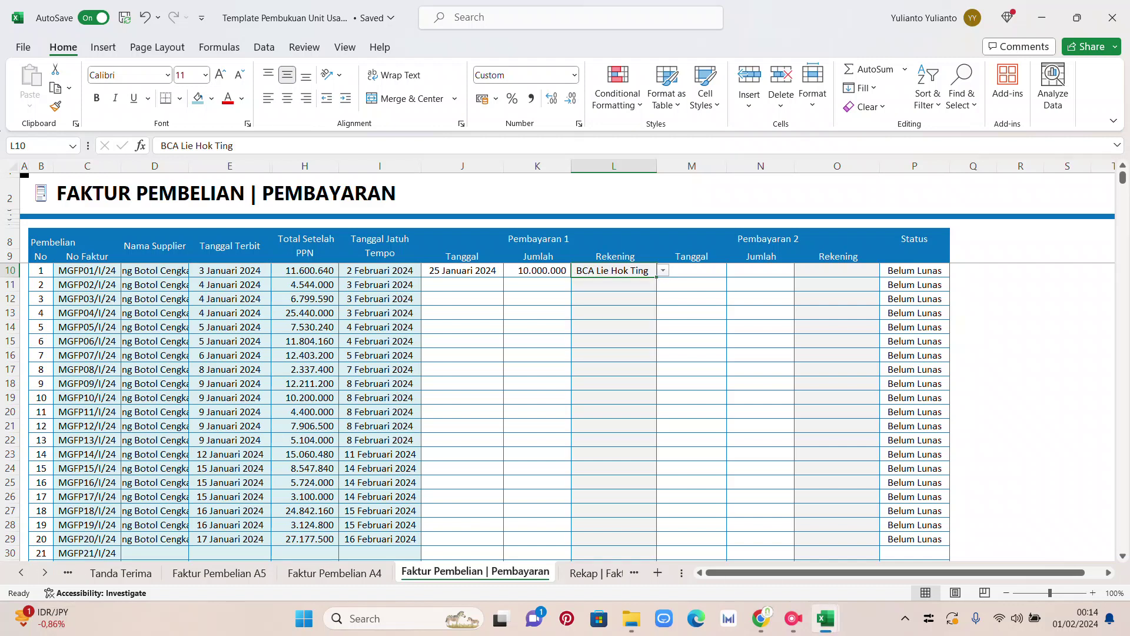
# - Enter the first invoice's Pembayaran 2 with date 31/1/24 and amount 600.640
pyautogui.click(691, 298)
pyautogui.click(692, 270)
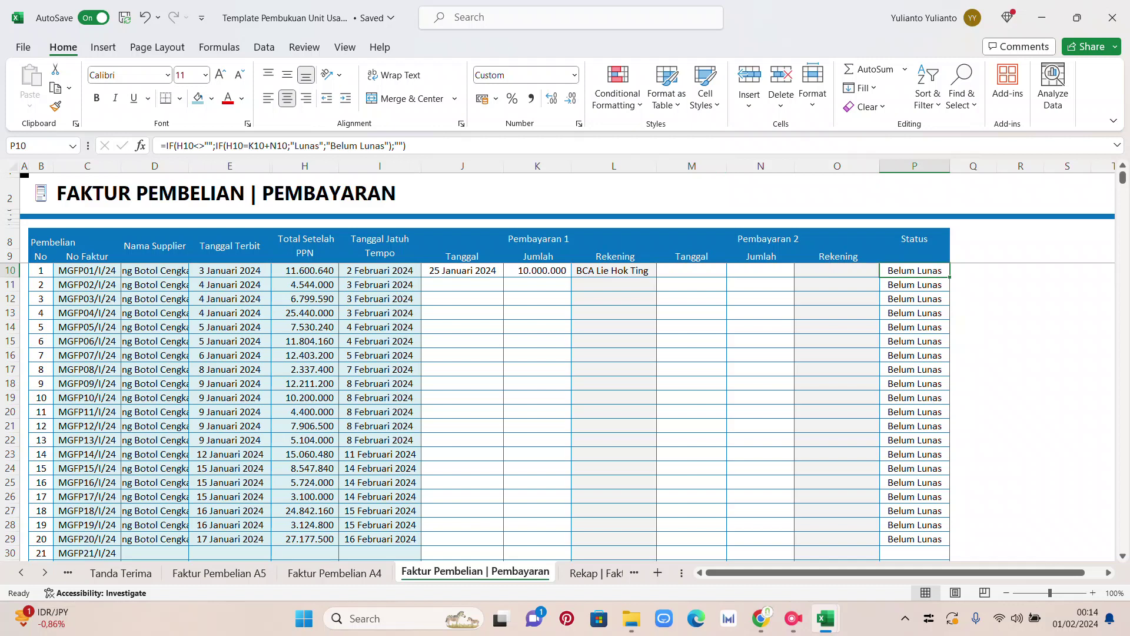
pyautogui.click(692, 271)
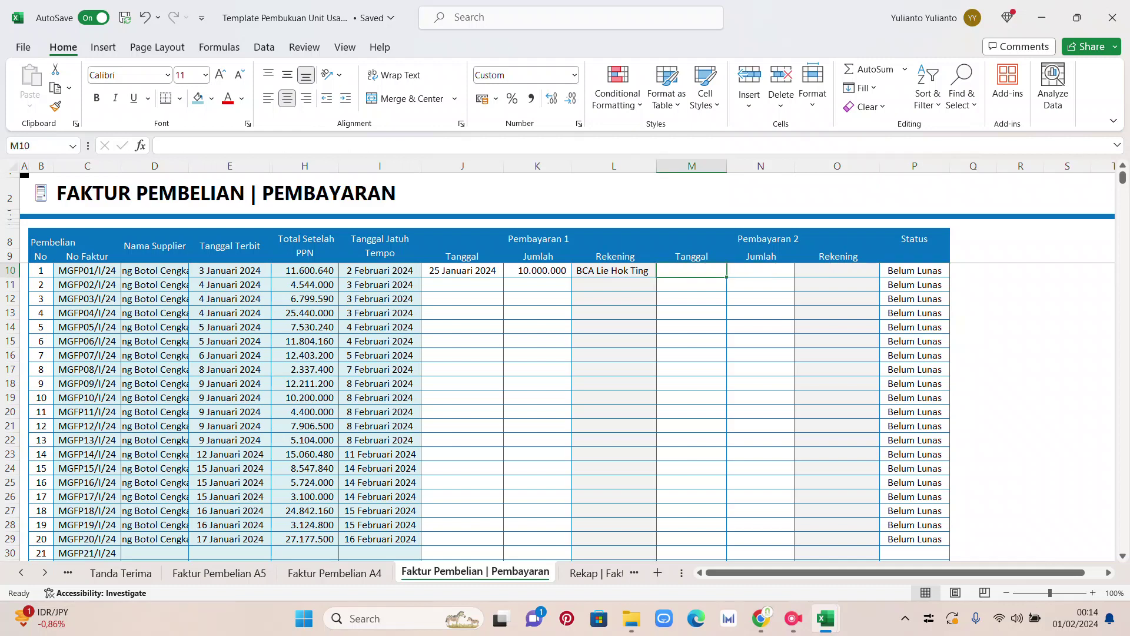
pyautogui.write('31/1/24')
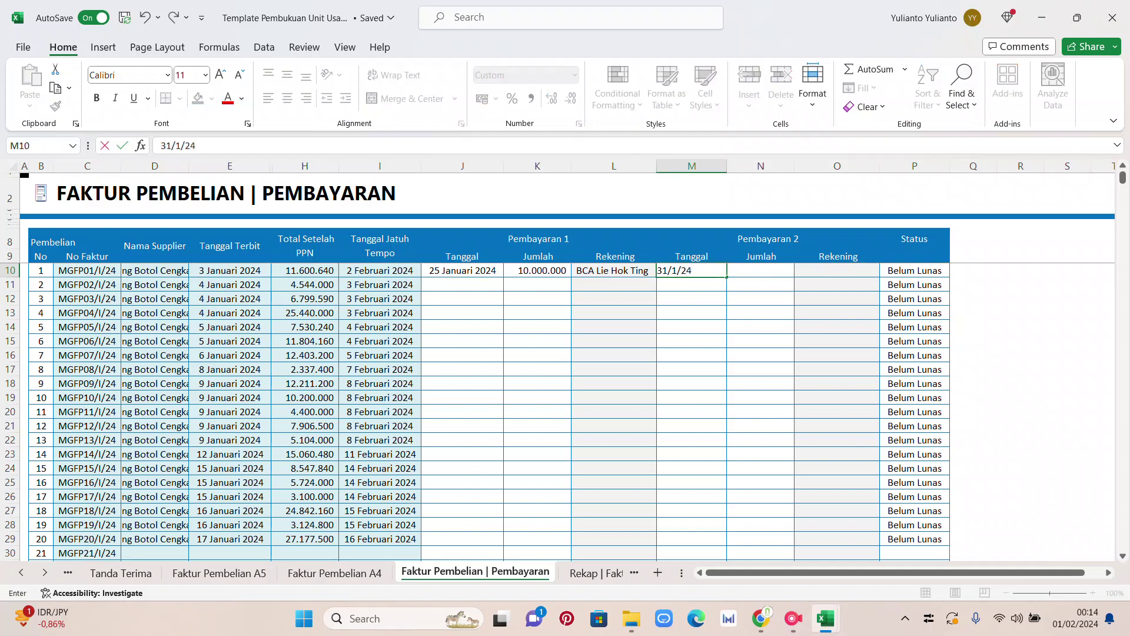
pyautogui.press('Tab')
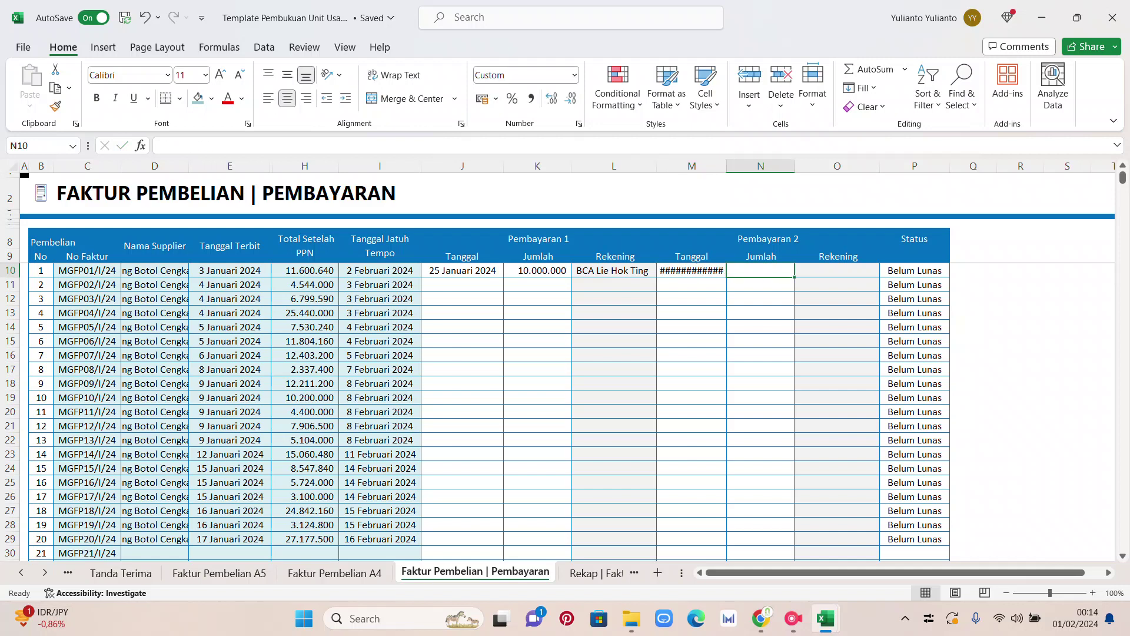
pyautogui.write('600')
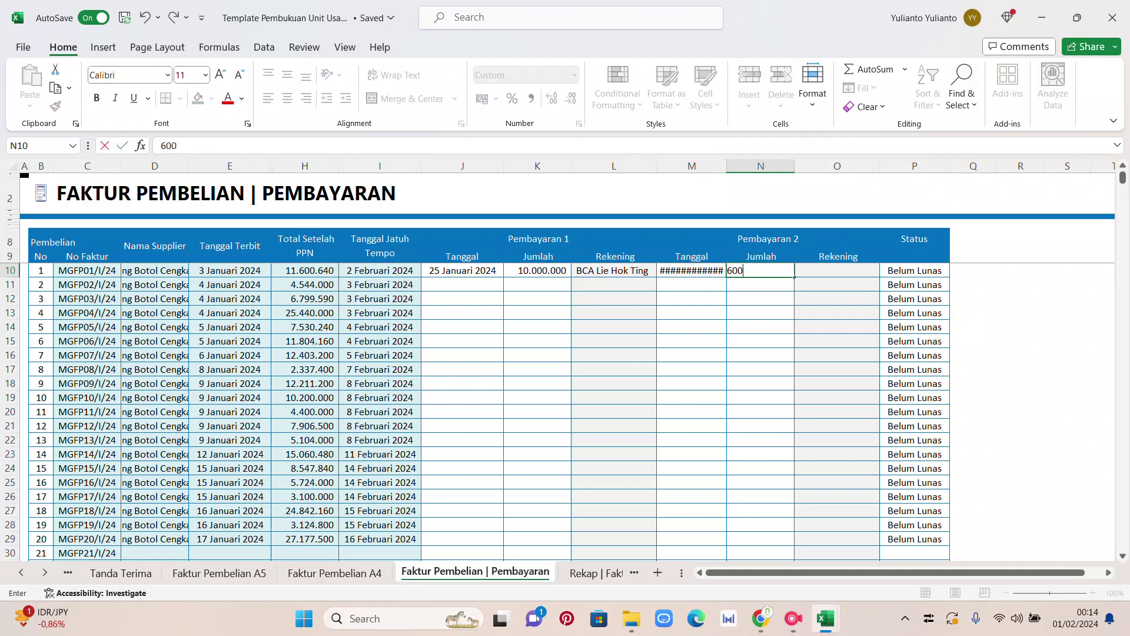
pyautogui.write('.640')
pyautogui.press('Return')
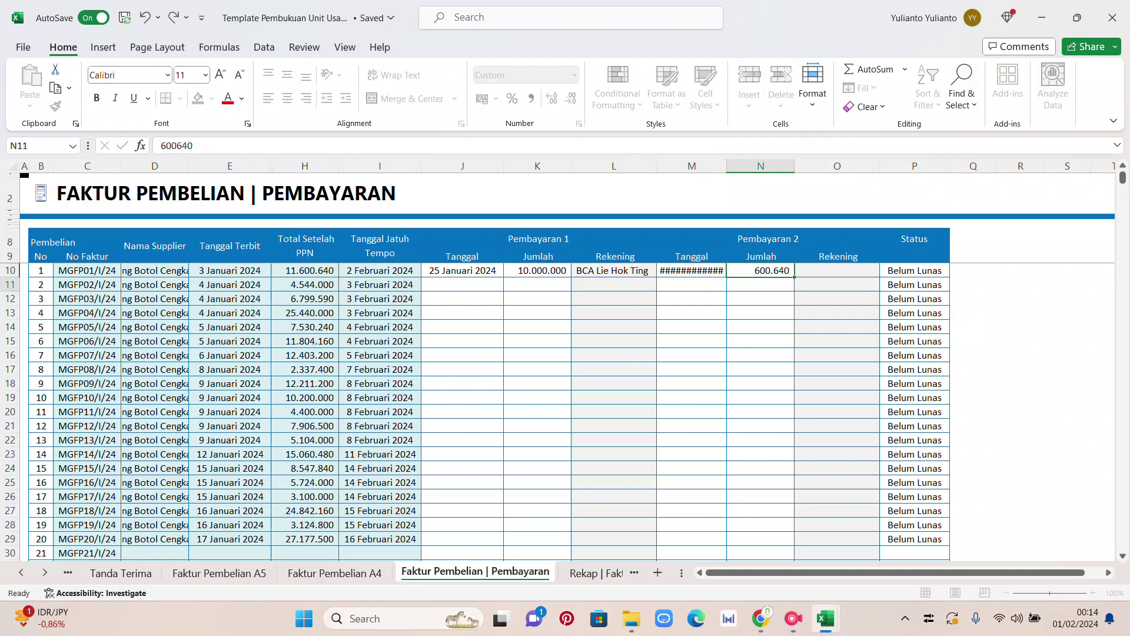
# - Widen column M to fit the date and choose the first BCA account as the Pembayaran 2 Rekening
pyautogui.moveTo(726, 166); pyautogui.dragTo(732, 166)
pyautogui.click(841, 271)
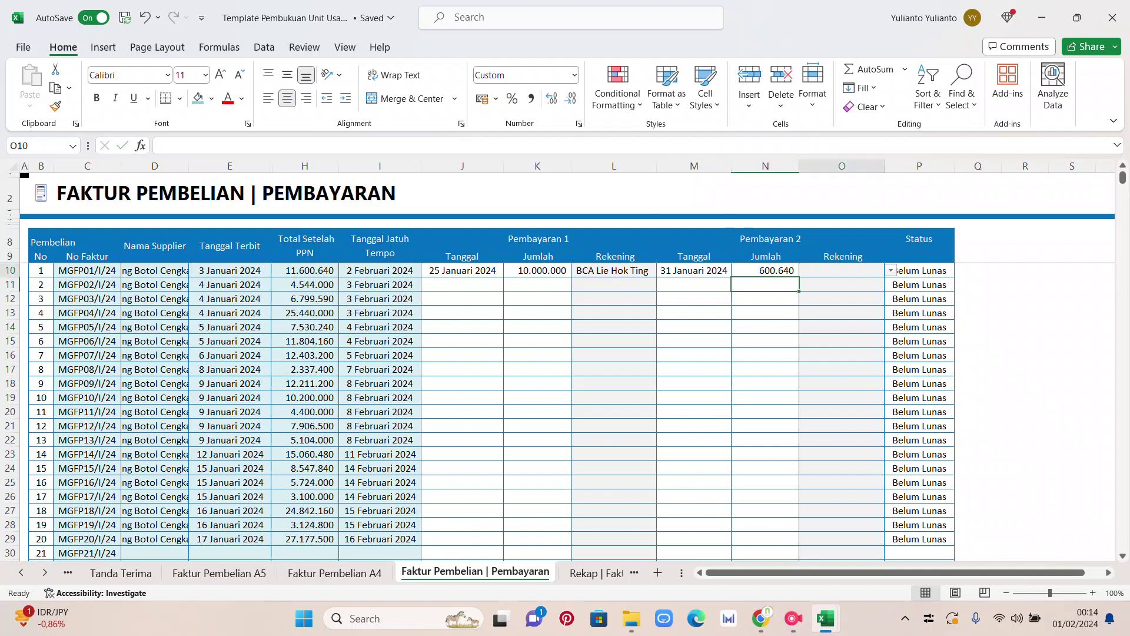
pyautogui.click(891, 270)
pyautogui.click(842, 283)
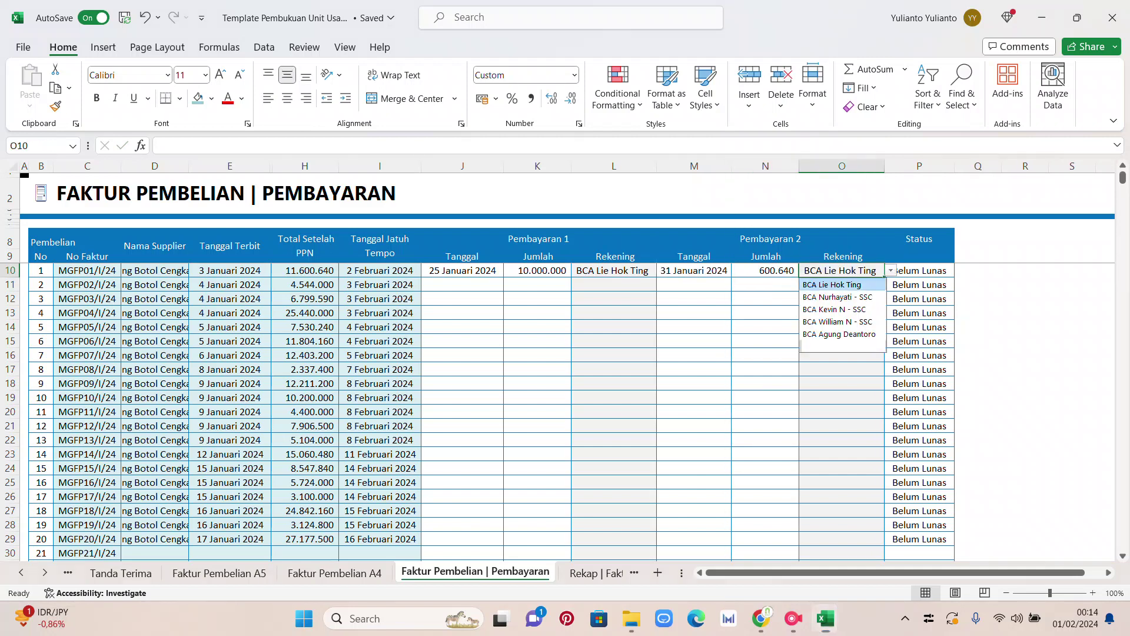
# - Correct the first invoice's Pembayaran 2 amount in N10 to 1.600.640 and check its Status cell
pyautogui.click(920, 270)
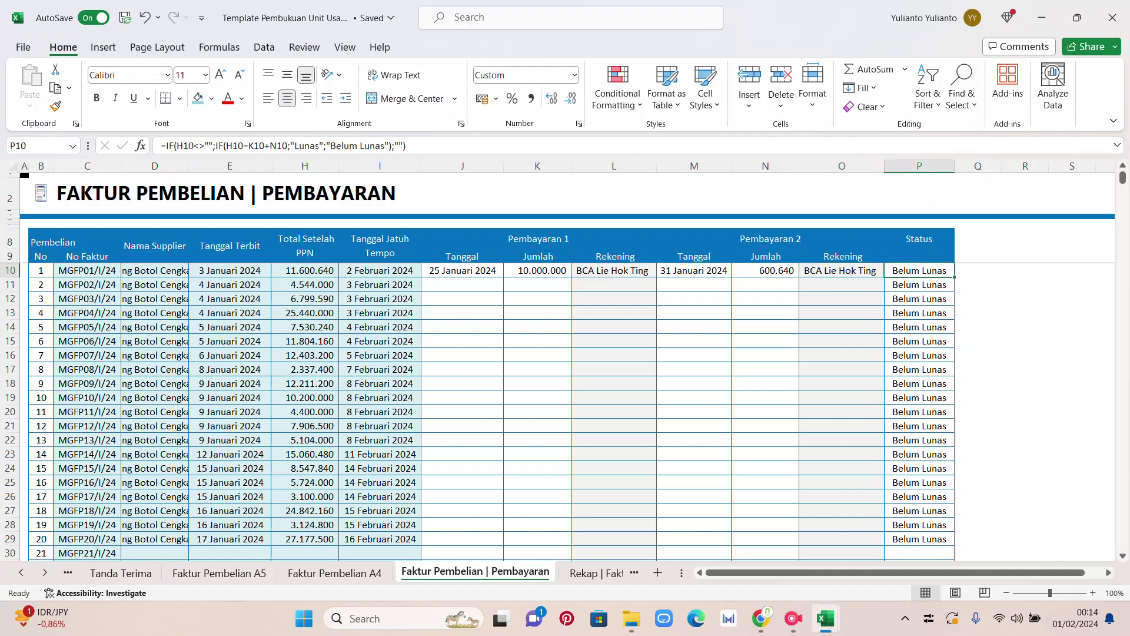
pyautogui.click(765, 270)
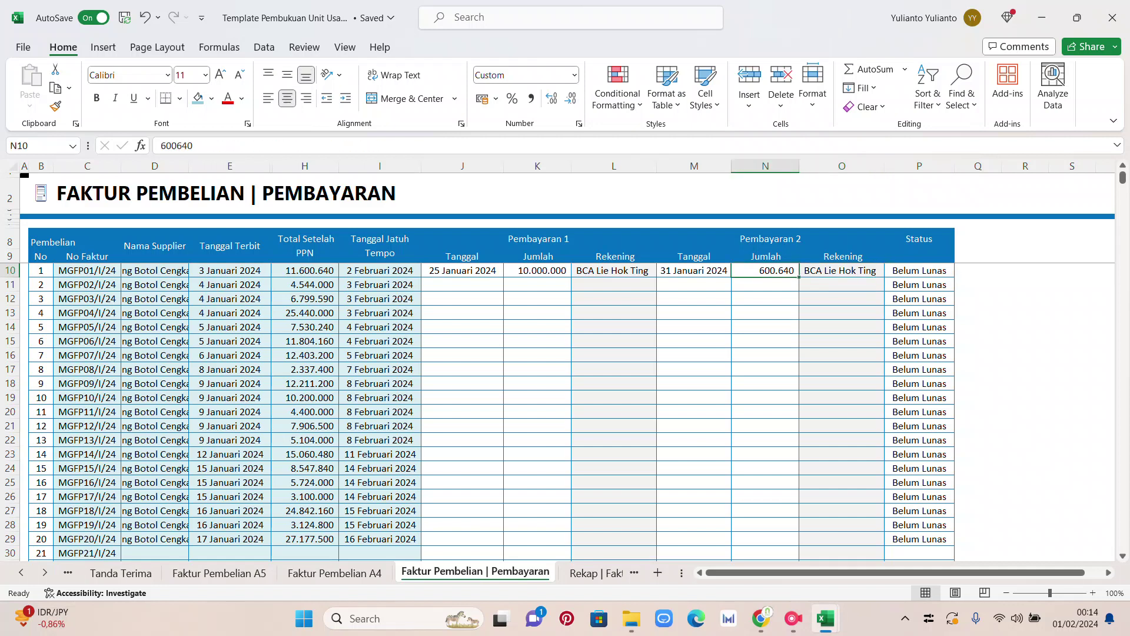
pyautogui.doubleClick(753, 270)
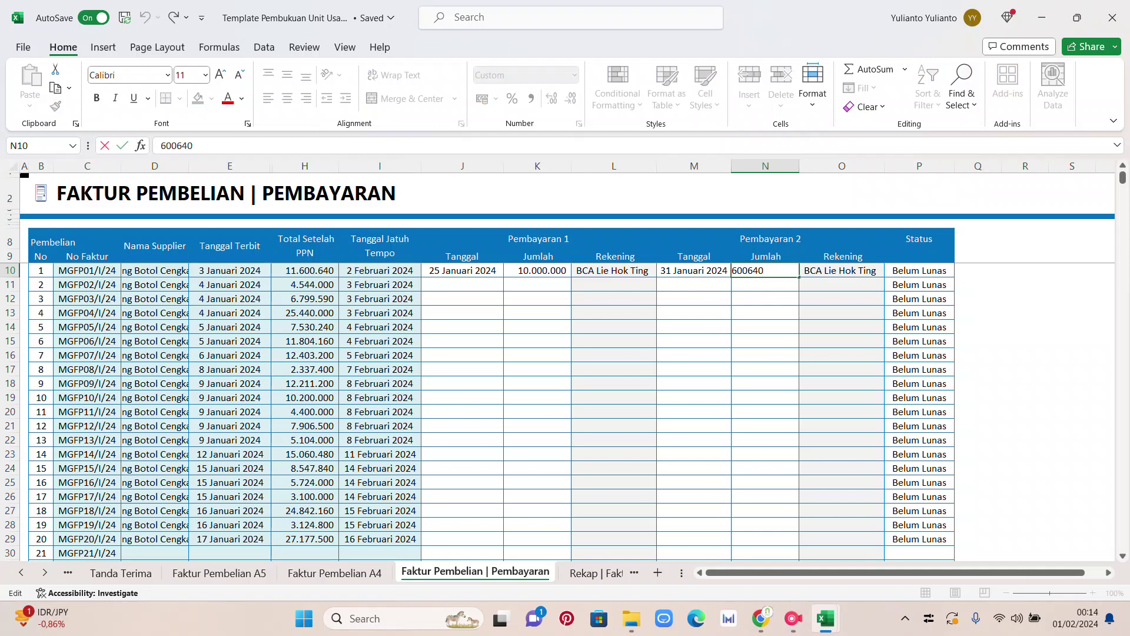
pyautogui.write('1')
pyautogui.press('Return')
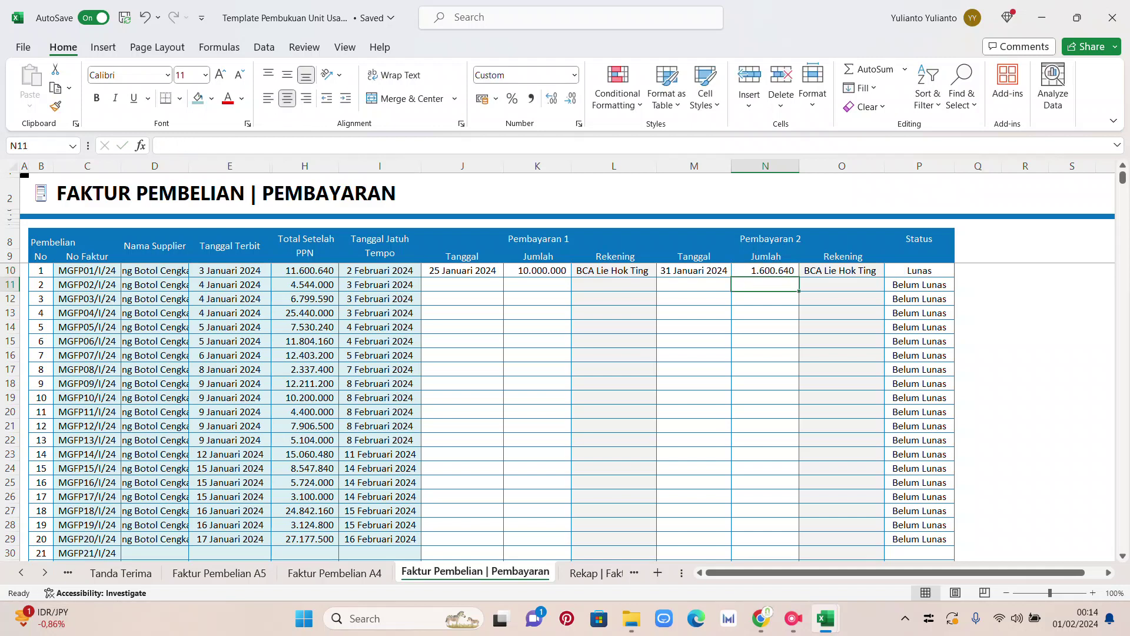
pyautogui.click(919, 270)
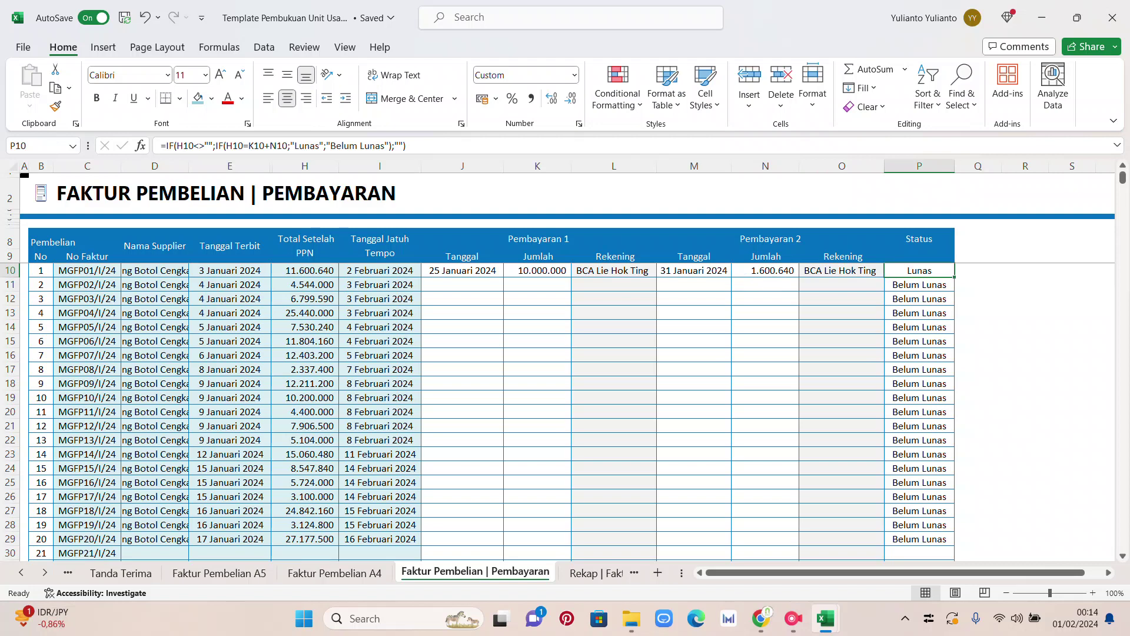
# - Examine the Status of the remaining invoices and the prepared invoice numbers MGFP21/I/24 to MGFP30/I/24 in the No Faktur column
pyautogui.scroll(-2, 476, 412)
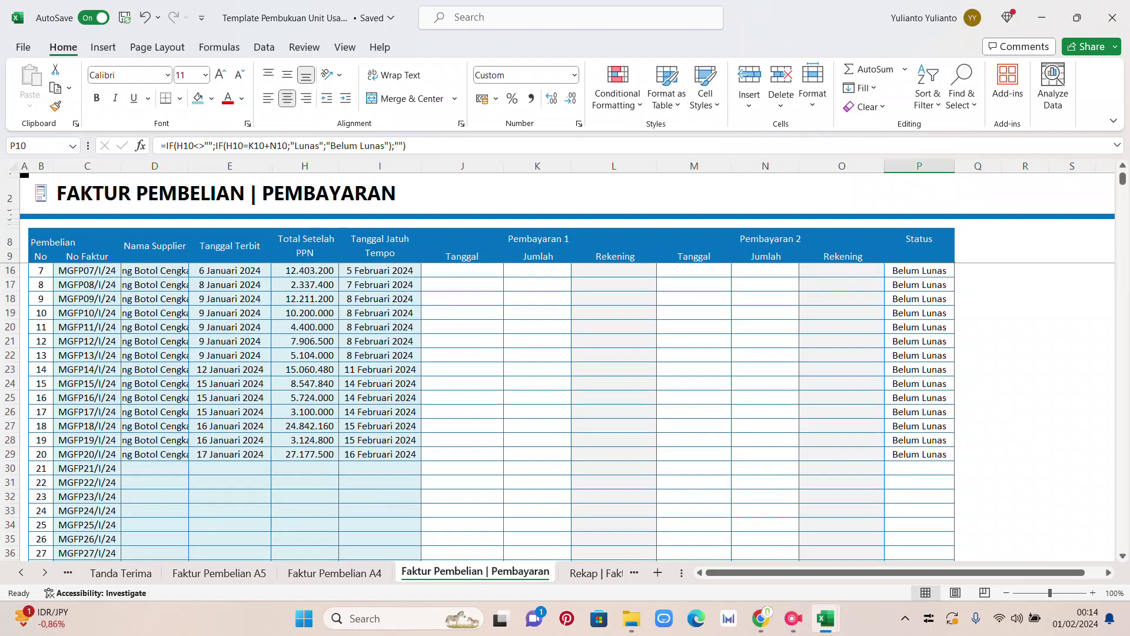
pyautogui.scroll(2, 475, 412)
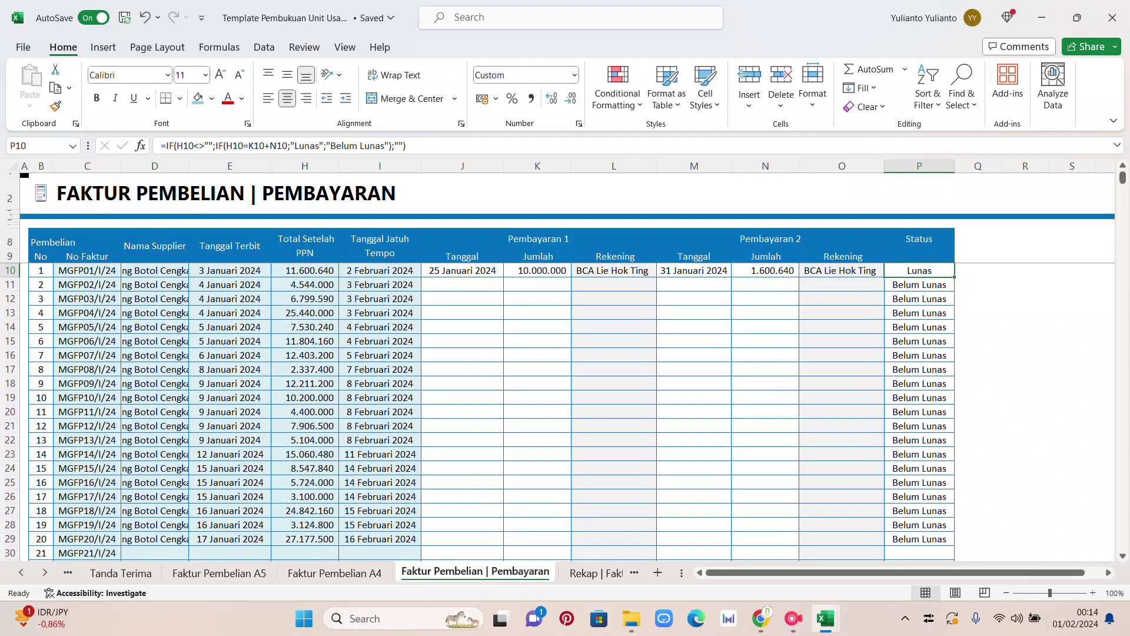
pyautogui.scroll(-6, 476, 412)
pyautogui.scroll(1, 476, 412)
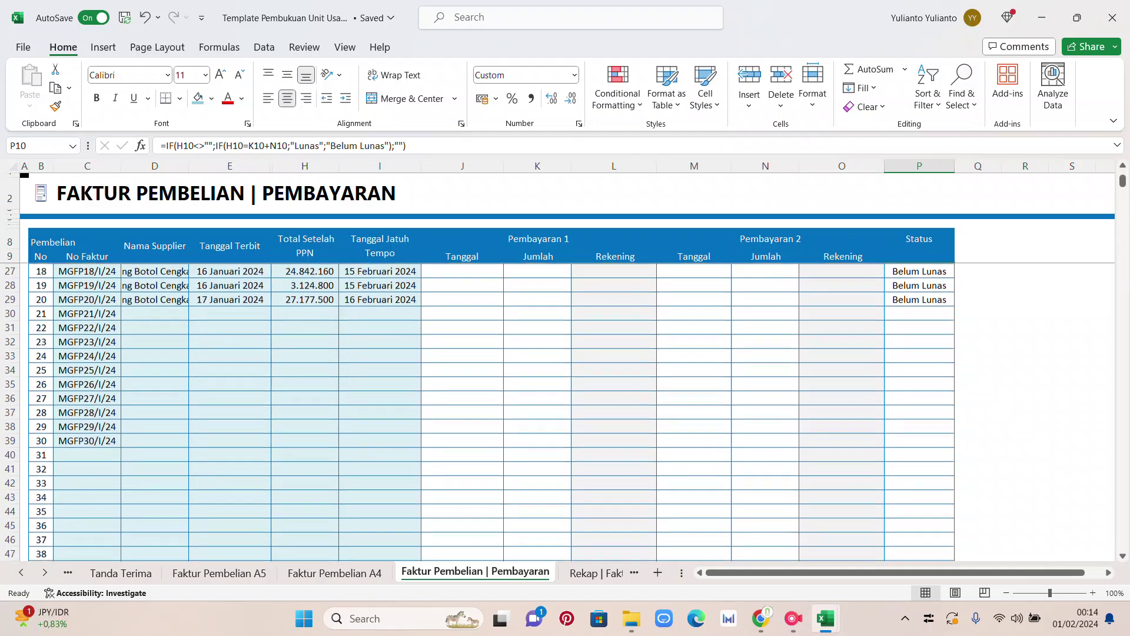
pyautogui.moveTo(87, 341); pyautogui.dragTo(87, 470)
pyautogui.scroll(3, 87, 470)
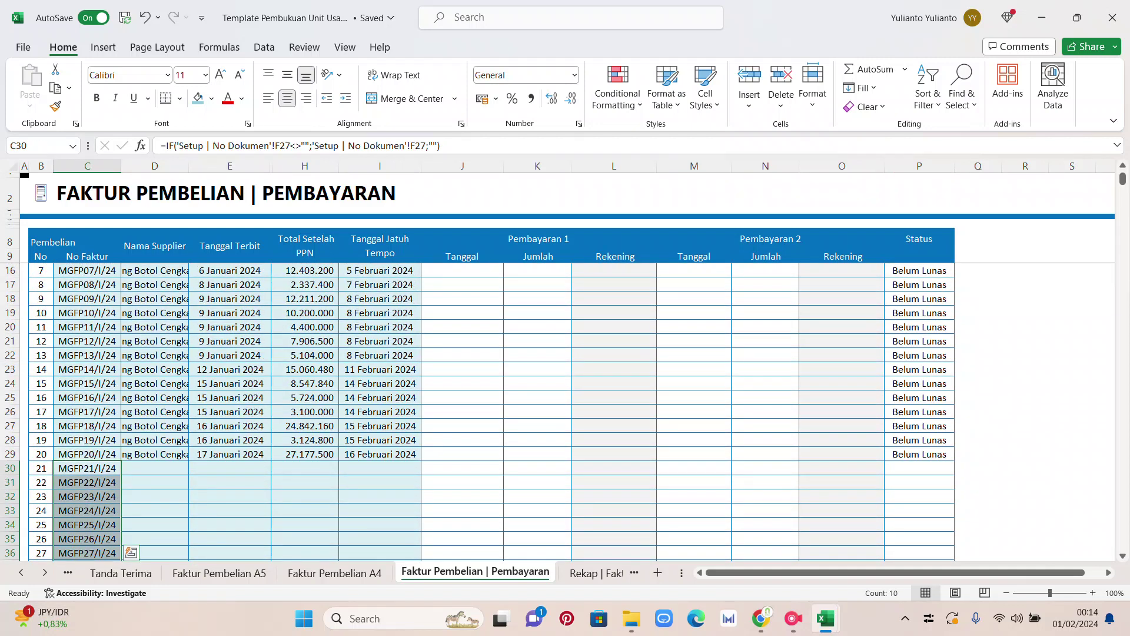
pyautogui.scroll(-2, 87, 469)
pyautogui.scroll(1, 87, 469)
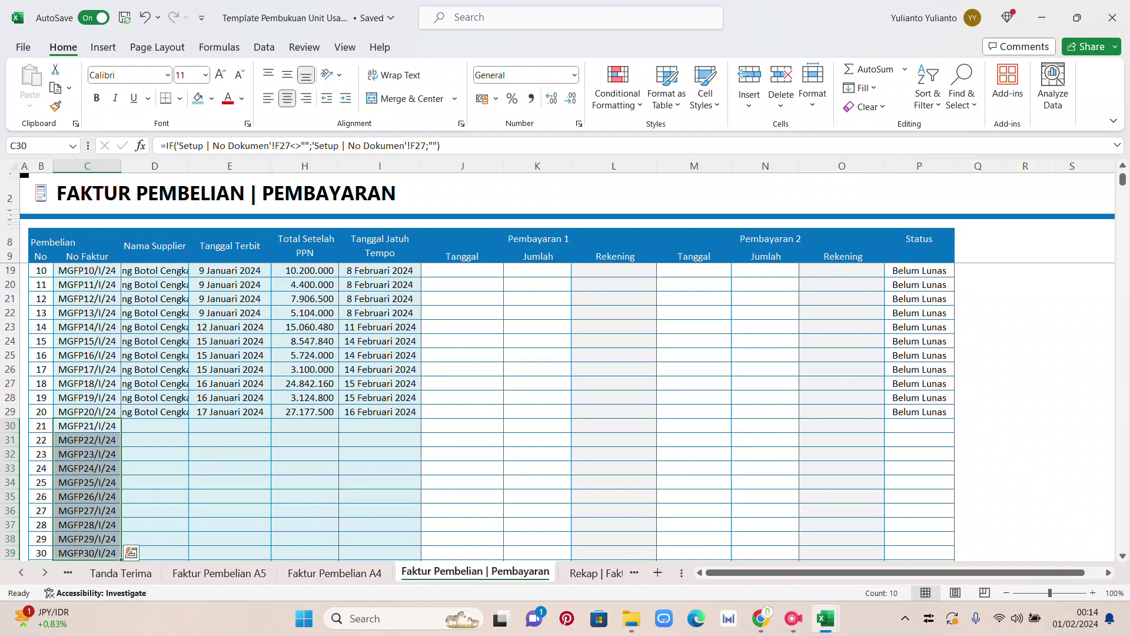
pyautogui.scroll(3, 489, 413)
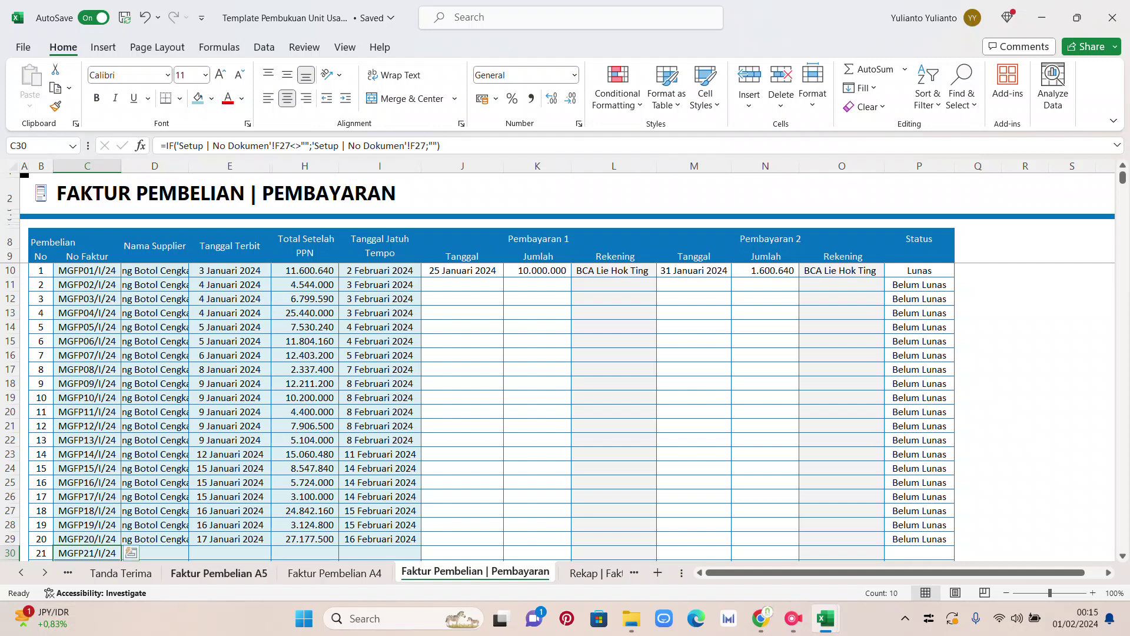
pyautogui.scroll(-2, 488, 412)
pyautogui.click(87, 468)
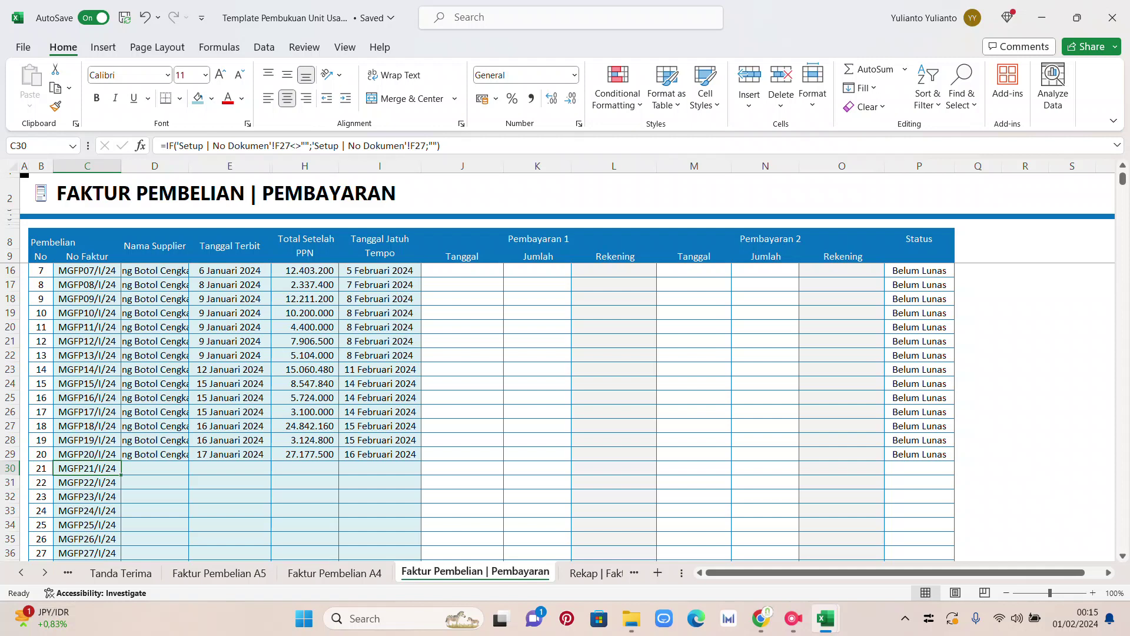
pyautogui.scroll(2, 488, 412)
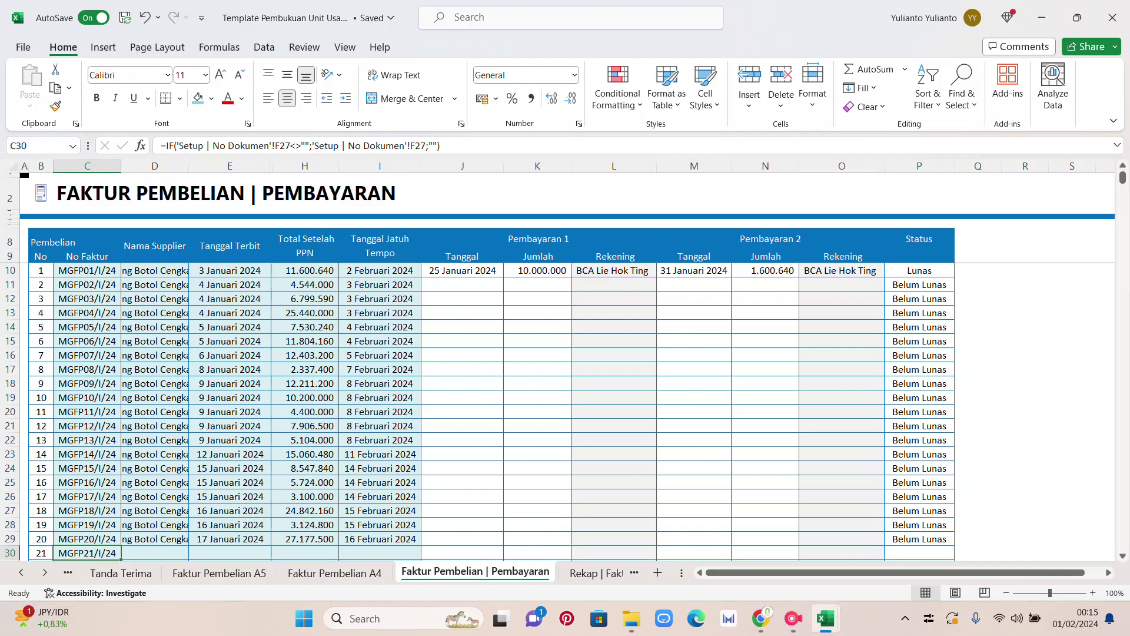
# - Open the Menu sheet and inspect the POSISI KAS balance cell with its formula
pyautogui.click(614, 270)
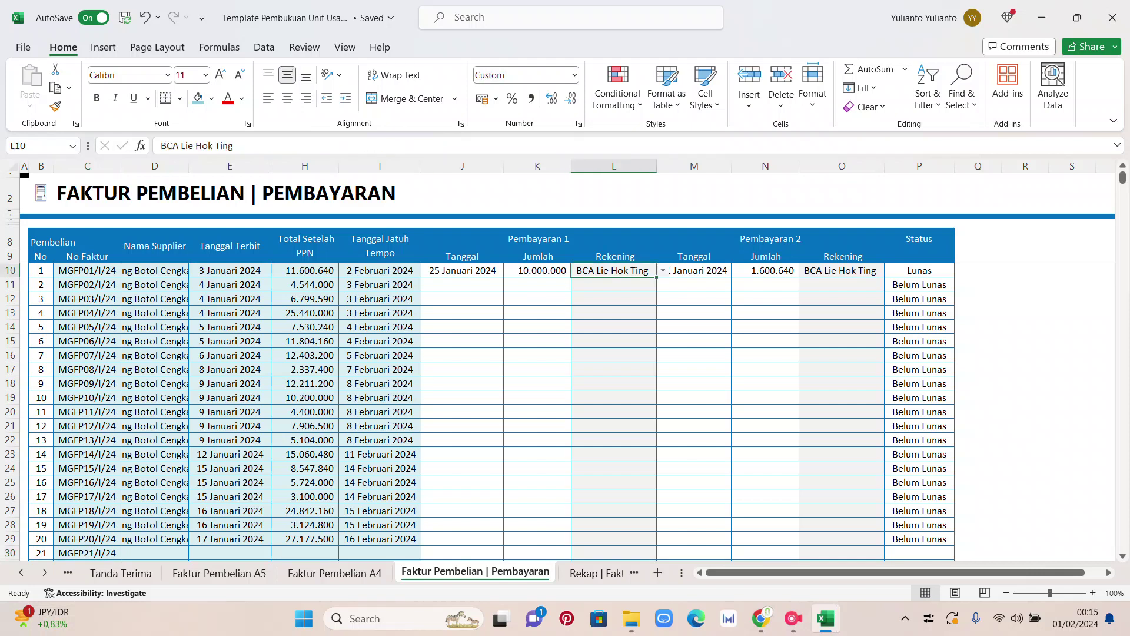
pyautogui.click(21, 572)
pyautogui.click(21, 572)
pyautogui.click(21, 572)
pyautogui.click(22, 573)
pyautogui.click(21, 572)
pyautogui.click(21, 572)
pyautogui.click(22, 572)
pyautogui.click(103, 573)
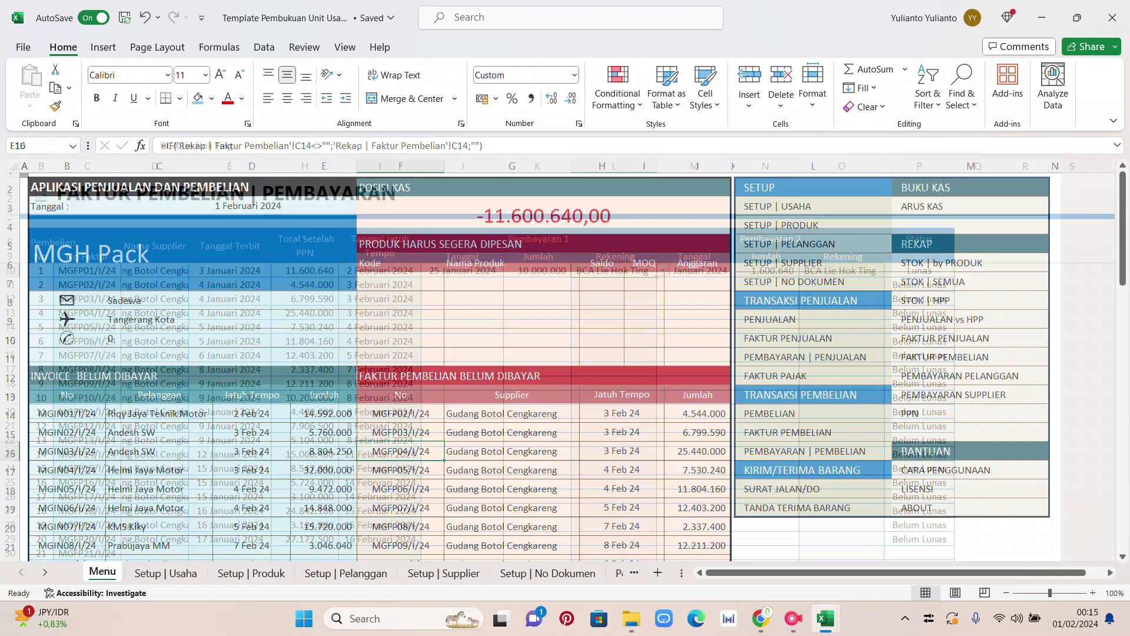
pyautogui.click(543, 216)
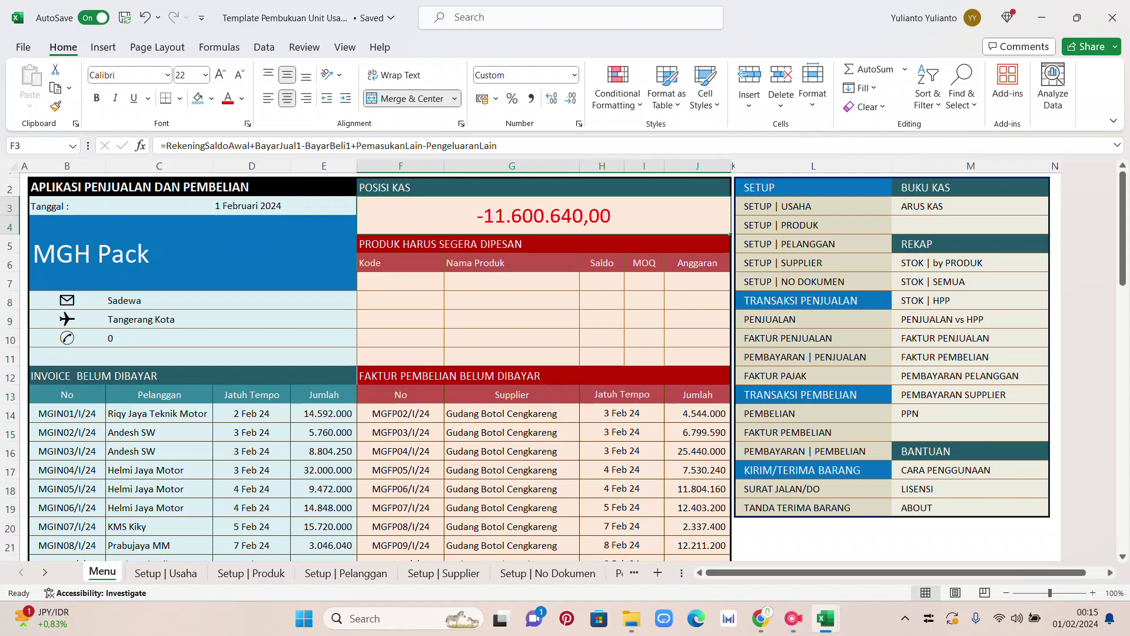
# - Open the Penjualan sheet and go to its first sales entry in row 7
pyautogui.click(45, 573)
pyautogui.click(45, 572)
pyautogui.click(45, 572)
pyautogui.click(44, 572)
pyautogui.click(45, 572)
pyautogui.click(45, 573)
pyautogui.click(45, 571)
pyautogui.click(44, 572)
pyautogui.click(45, 572)
pyautogui.click(45, 571)
pyautogui.click(44, 572)
pyautogui.click(45, 572)
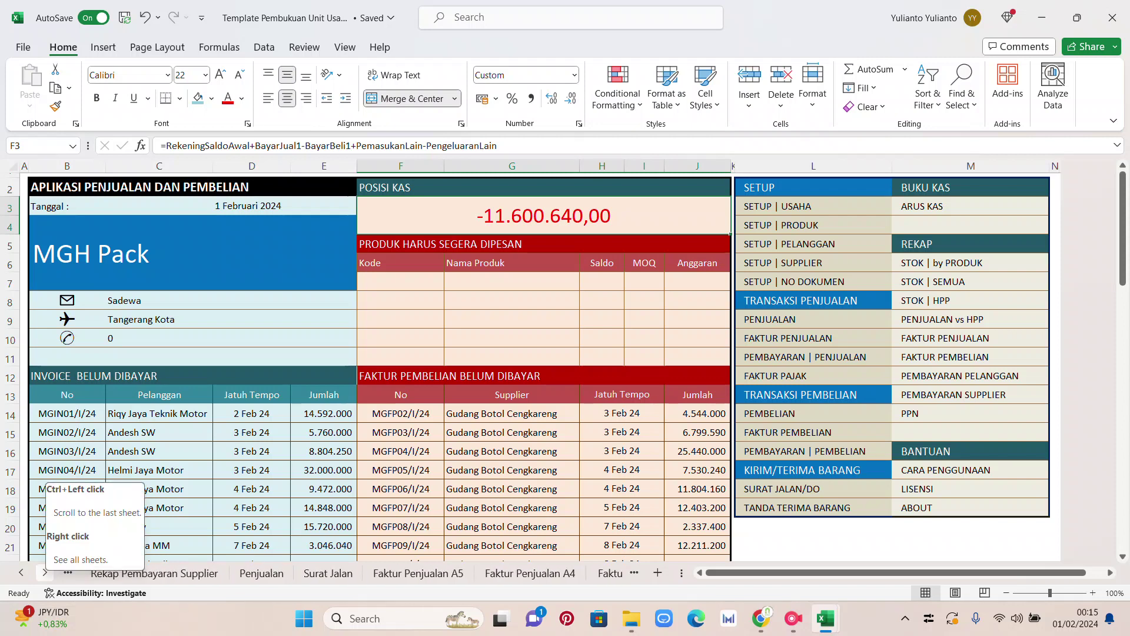
pyautogui.click(21, 572)
pyautogui.click(21, 572)
pyautogui.click(21, 571)
pyautogui.click(21, 571)
pyautogui.click(20, 571)
pyautogui.click(20, 572)
pyautogui.click(21, 572)
pyautogui.click(21, 572)
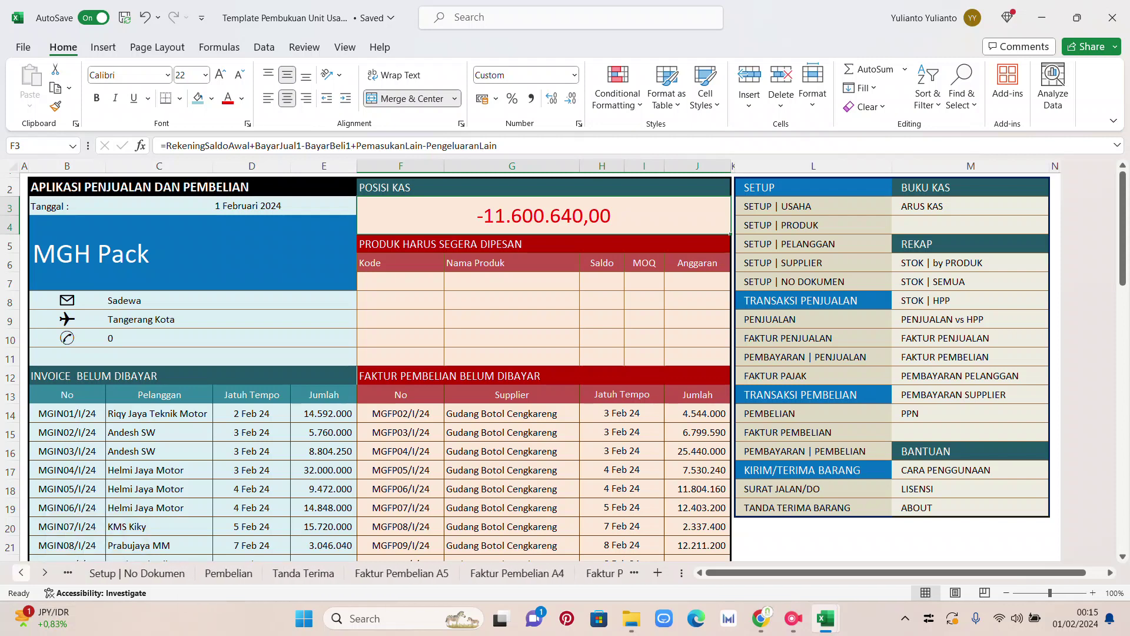
pyautogui.click(45, 572)
pyautogui.click(45, 572)
pyautogui.click(45, 572)
pyautogui.click(45, 572)
pyautogui.click(44, 572)
pyautogui.click(45, 572)
pyautogui.click(45, 571)
pyautogui.click(260, 572)
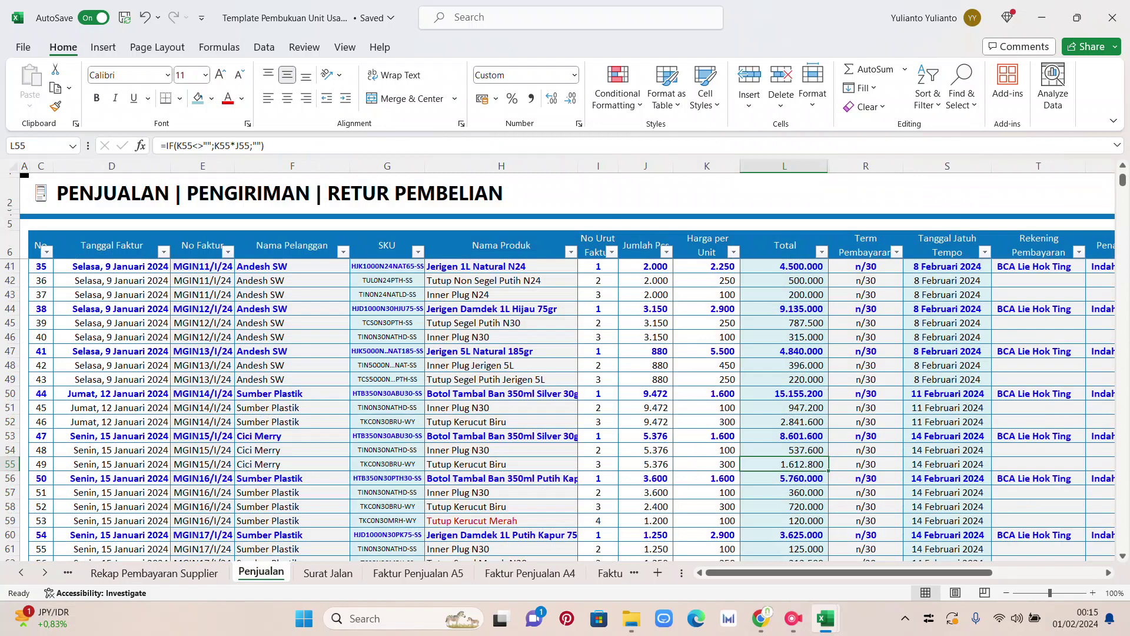
pyautogui.scroll(11, 560, 412)
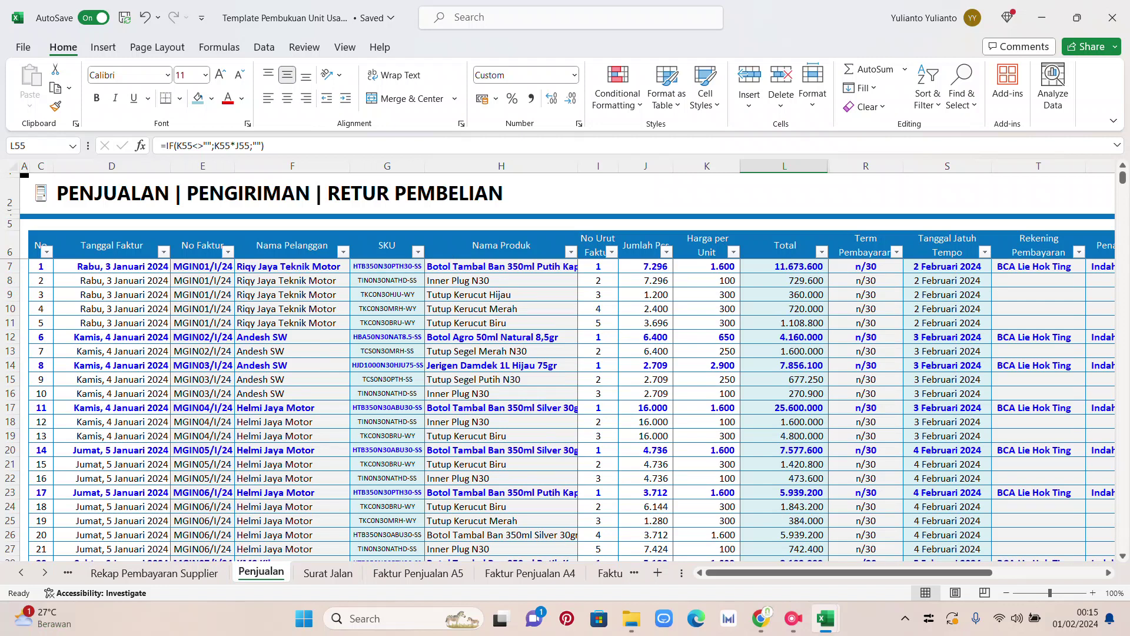
# - Copy the Tanggal Faktur from D7 into the first invoice's other item rows, D8:D11
pyautogui.moveTo(111, 280); pyautogui.dragTo(1101, 322)
pyautogui.click(112, 309)
pyautogui.click(112, 266)
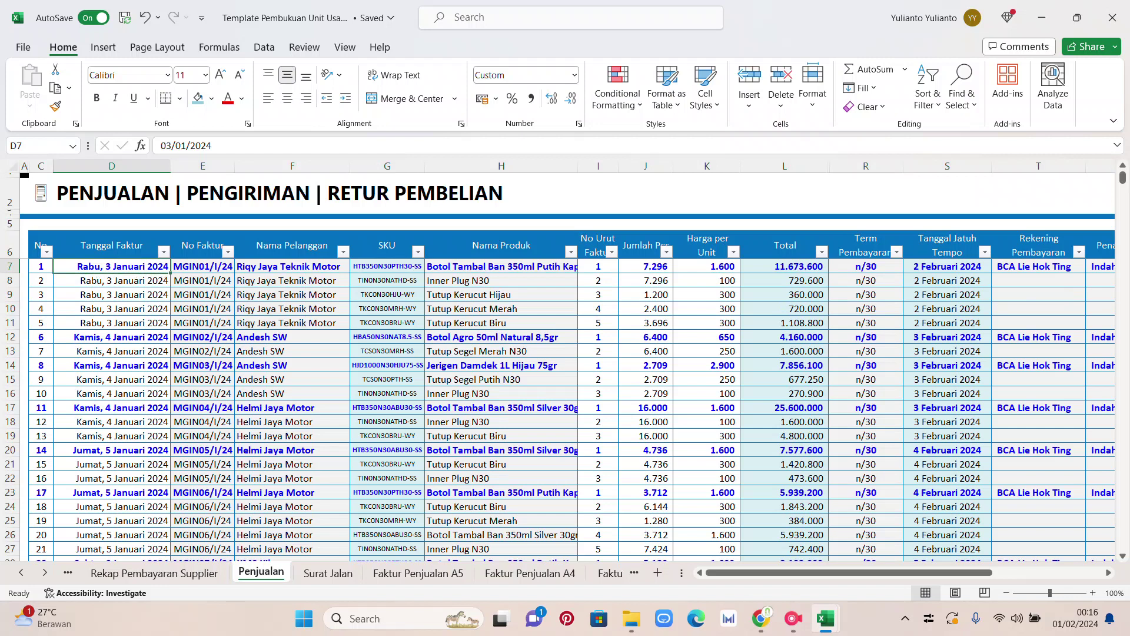
pyautogui.hotkey('ctrl', 'c')
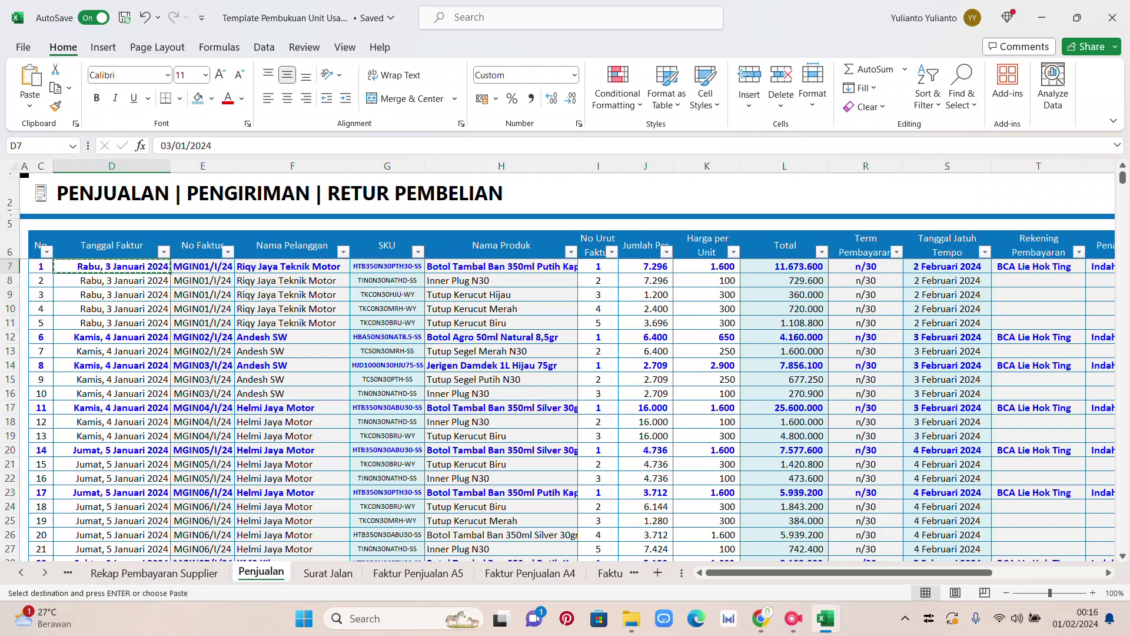
pyautogui.moveTo(111, 281); pyautogui.dragTo(112, 323)
pyautogui.hotkey('ctrl', 'v')
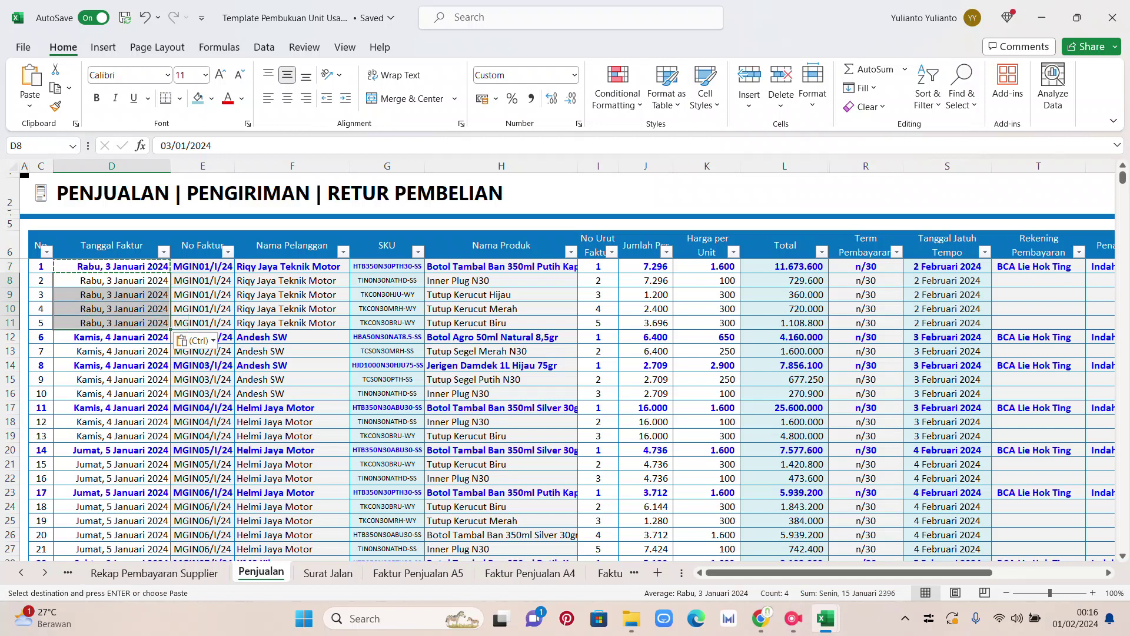
# - Select the first sales row's Nama Produk cell H7, and open the Setup | Produk sheet
pyautogui.click(202, 266)
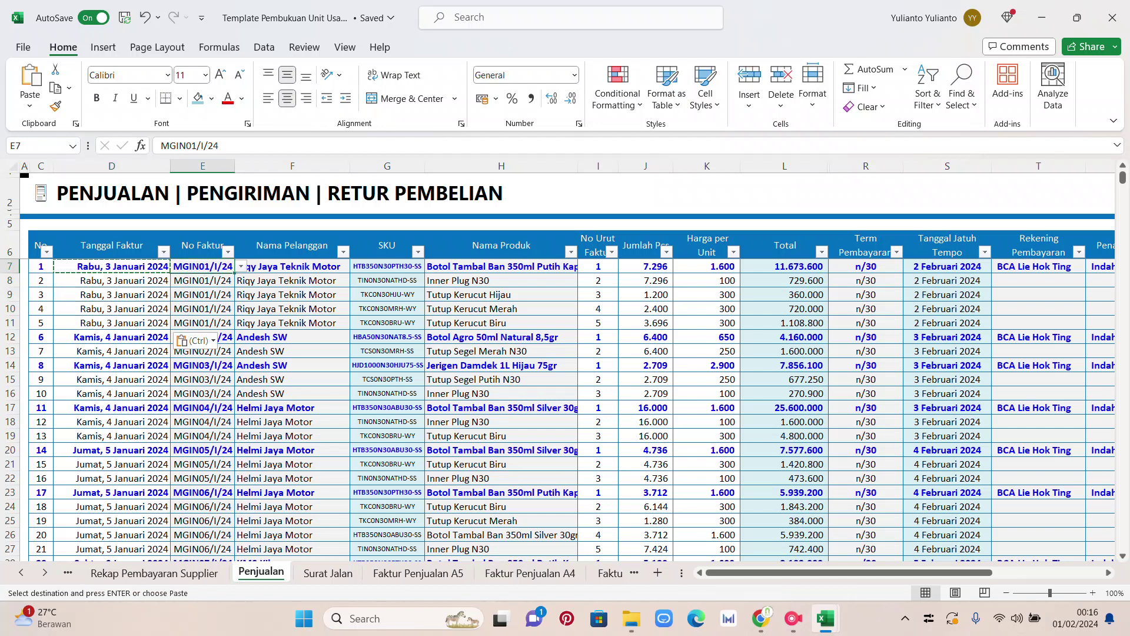
pyautogui.click(501, 267)
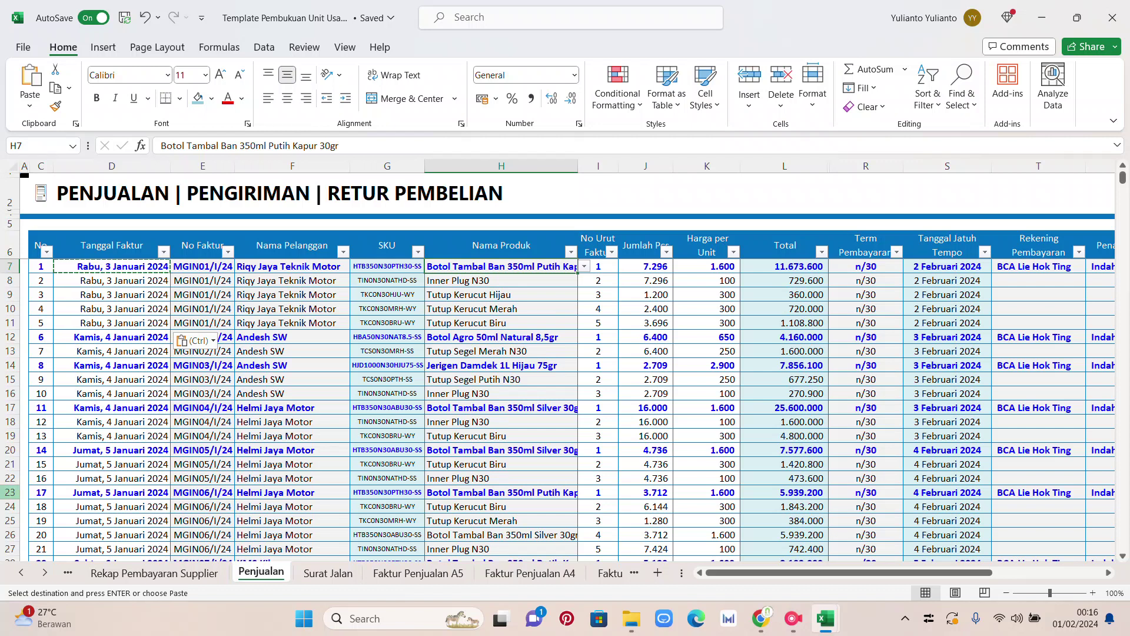
pyautogui.click(21, 572)
pyautogui.click(20, 572)
pyautogui.click(20, 572)
pyautogui.click(20, 572)
pyautogui.click(21, 572)
pyautogui.click(20, 573)
pyautogui.click(21, 572)
pyautogui.click(21, 572)
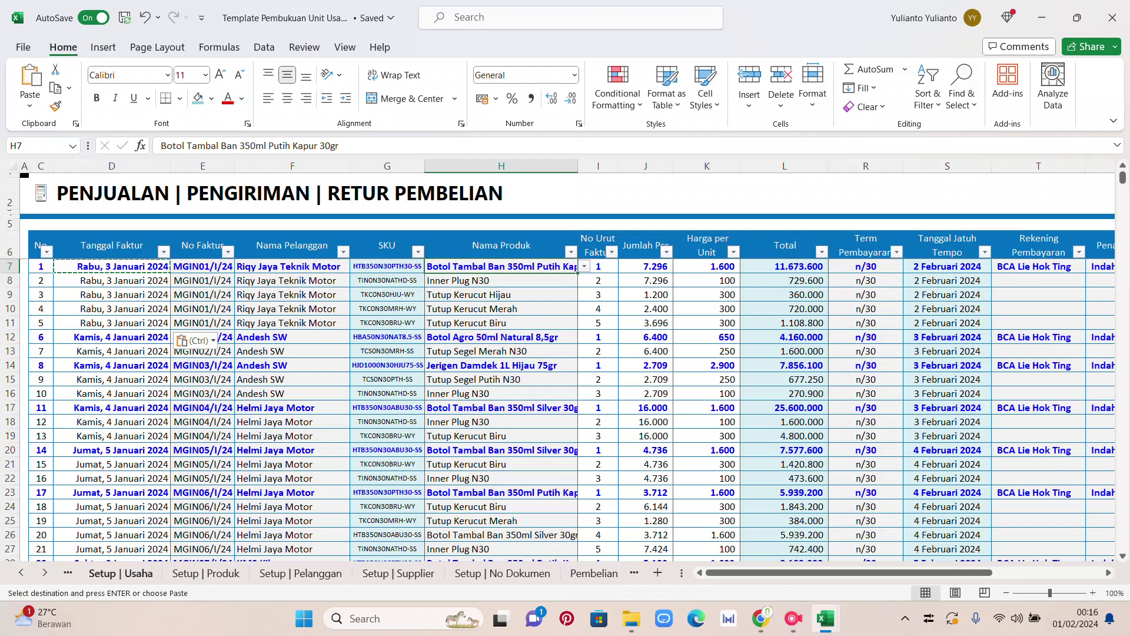
pyautogui.click(206, 573)
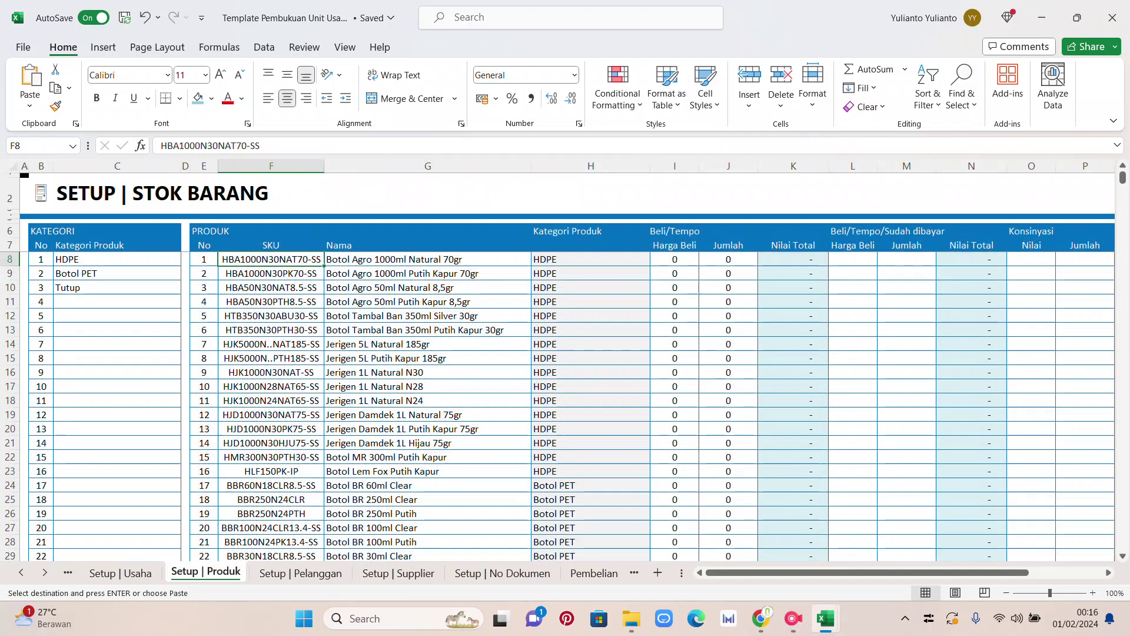
# - Examine the product list's names and SKUs, including the two Botol Tambal Ban 350ml products
pyautogui.scroll(-7, 648, 406)
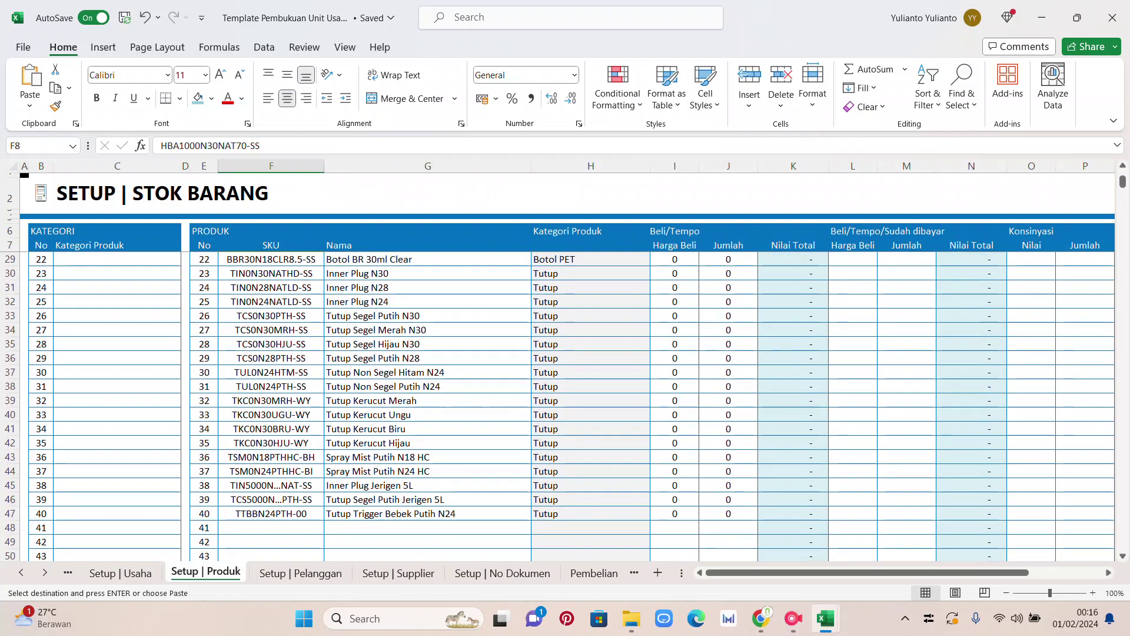
pyautogui.scroll(7, 648, 406)
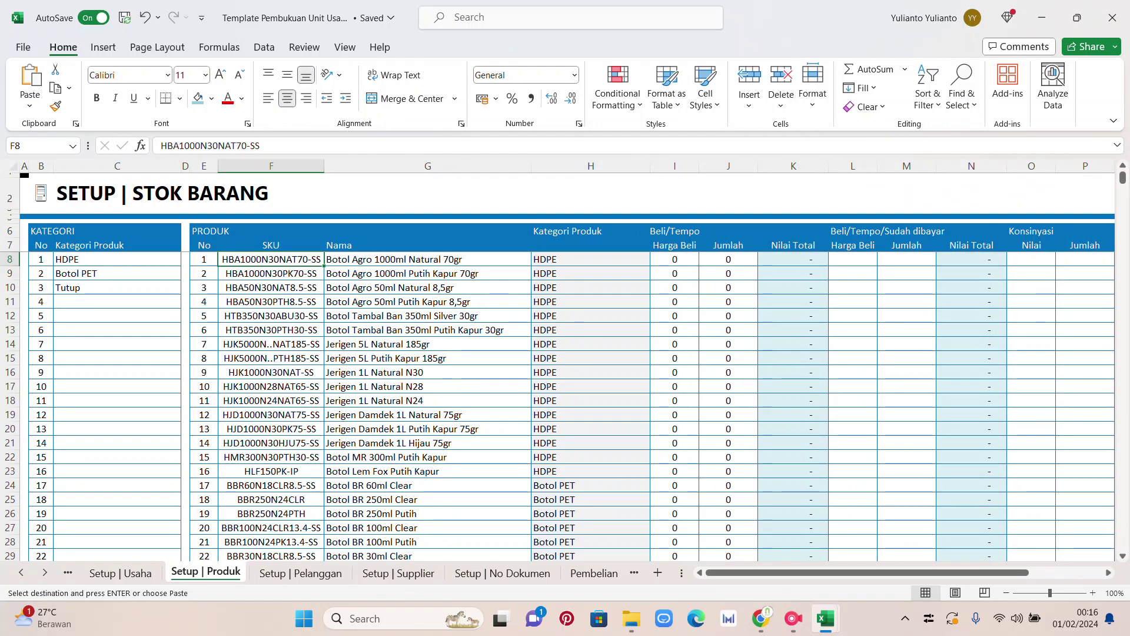
pyautogui.scroll(-4, 648, 407)
pyautogui.scroll(-3, 648, 406)
pyautogui.scroll(4, 647, 406)
pyautogui.scroll(4, 648, 406)
pyautogui.click(428, 315)
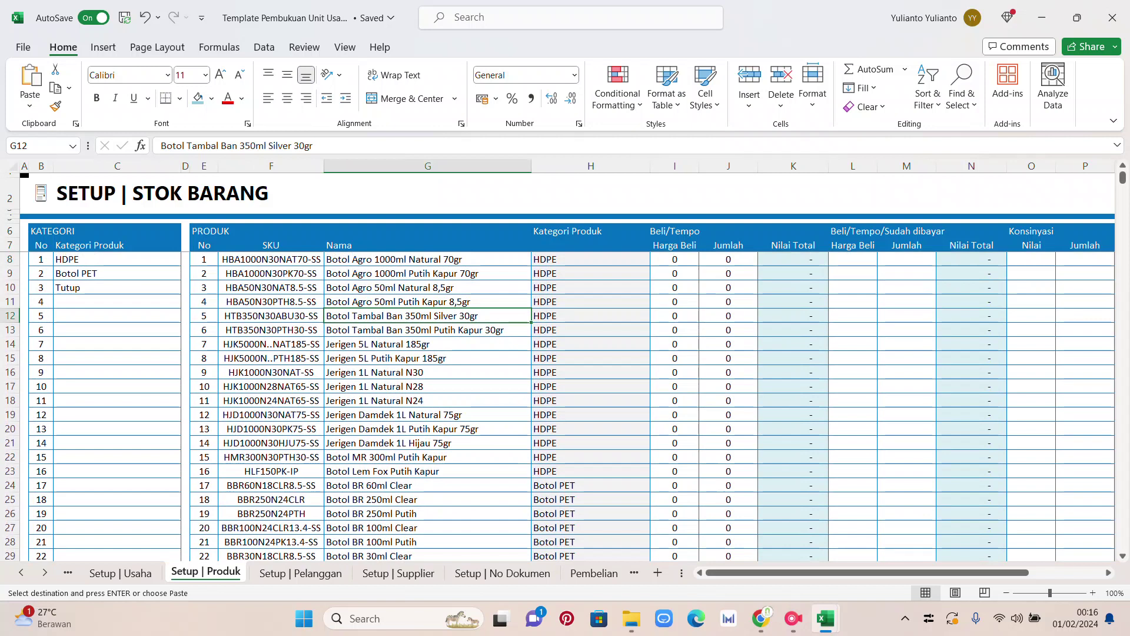
pyautogui.click(428, 330)
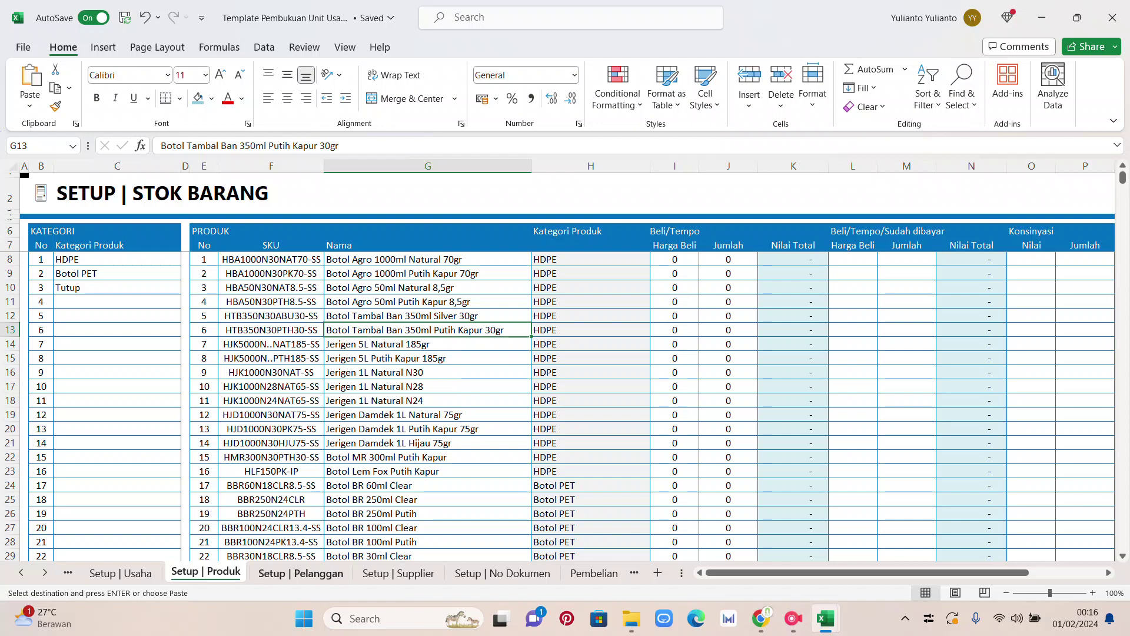
# - Return to the Penjualan sheet with the first sales row's Nama Produk cell H7 selected
pyautogui.click(44, 573)
pyautogui.click(45, 573)
pyautogui.click(44, 573)
pyautogui.click(45, 572)
pyautogui.click(44, 572)
pyautogui.click(45, 572)
pyautogui.click(44, 572)
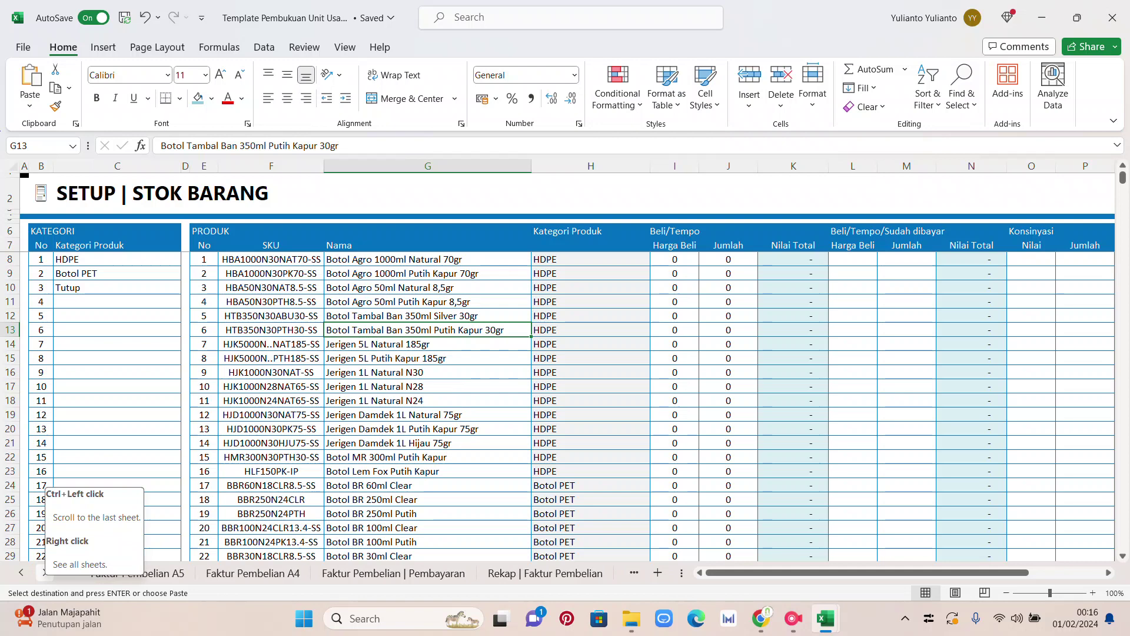
pyautogui.click(44, 572)
pyautogui.click(44, 573)
pyautogui.click(44, 572)
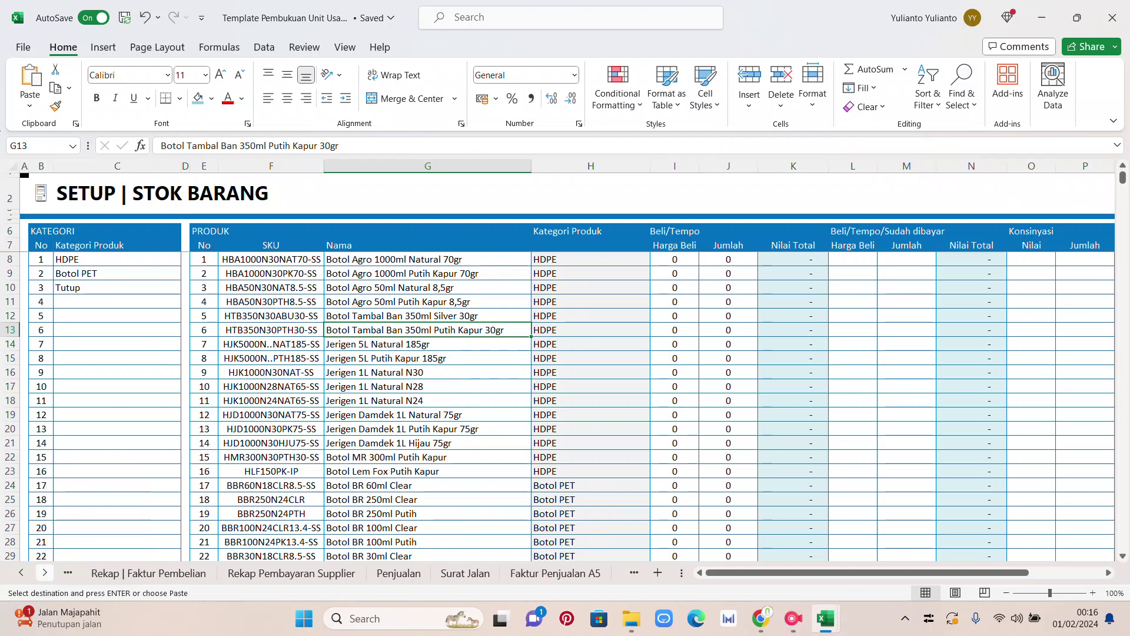
pyautogui.click(399, 573)
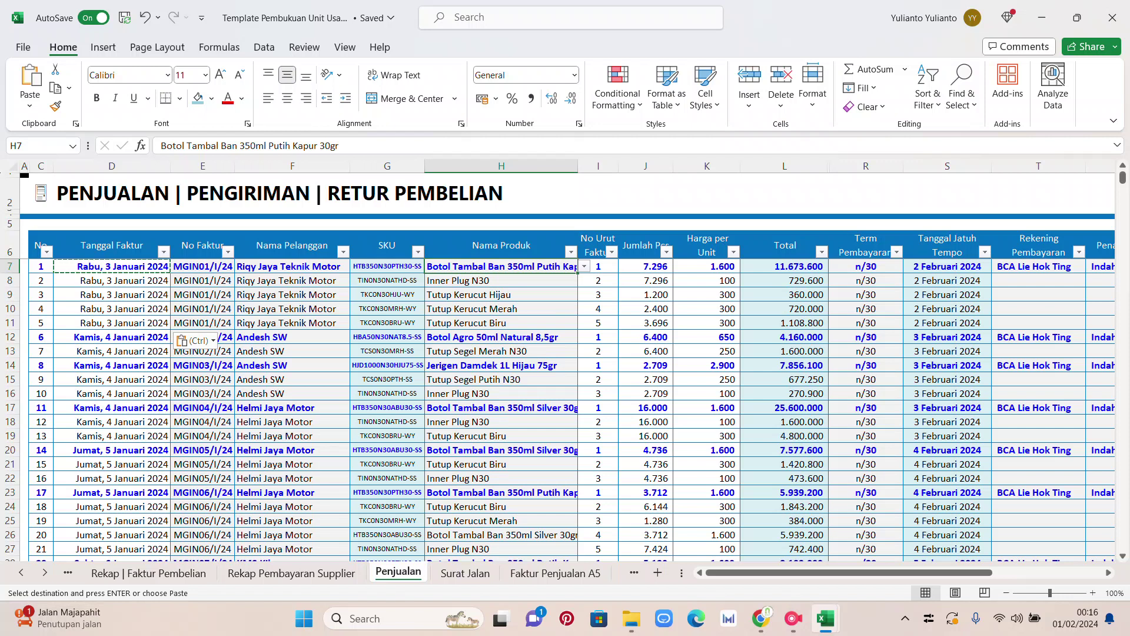
# - Enter Botol Tambal Ban Putih 30gr as the Nama Produk in H7
pyautogui.write('Botol')
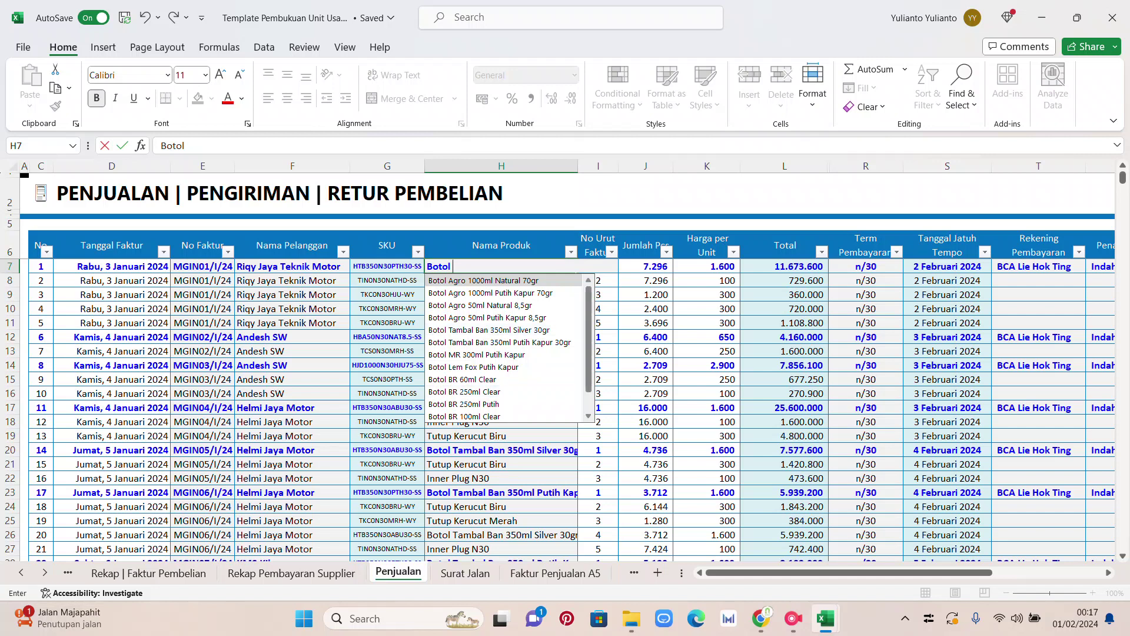
pyautogui.scroll(-1, 506, 347)
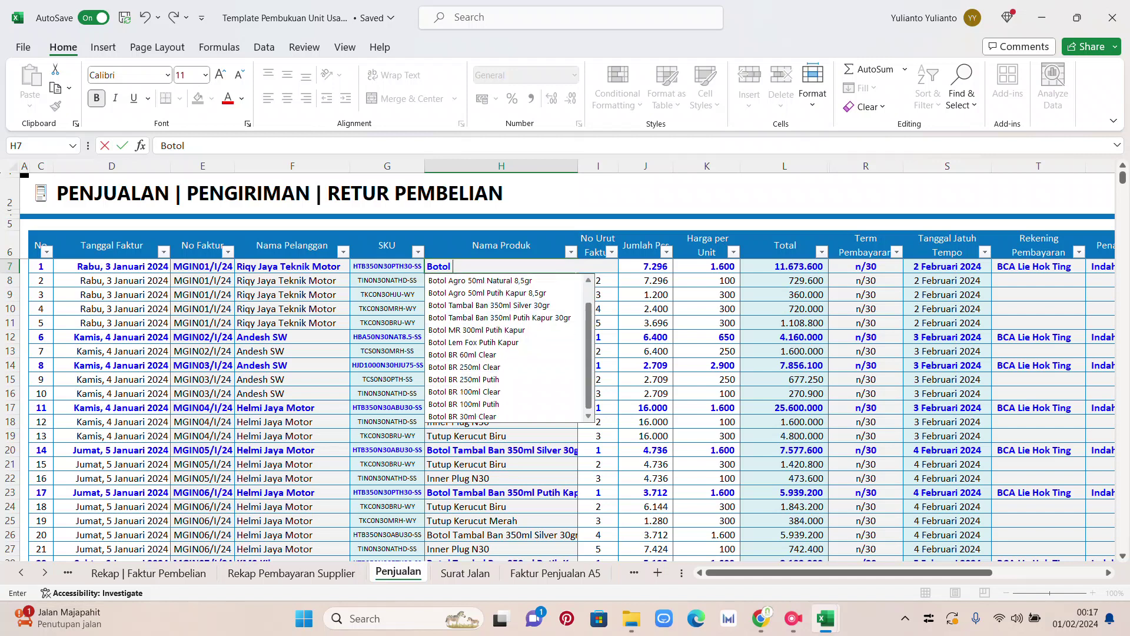
pyautogui.scroll(1, 506, 347)
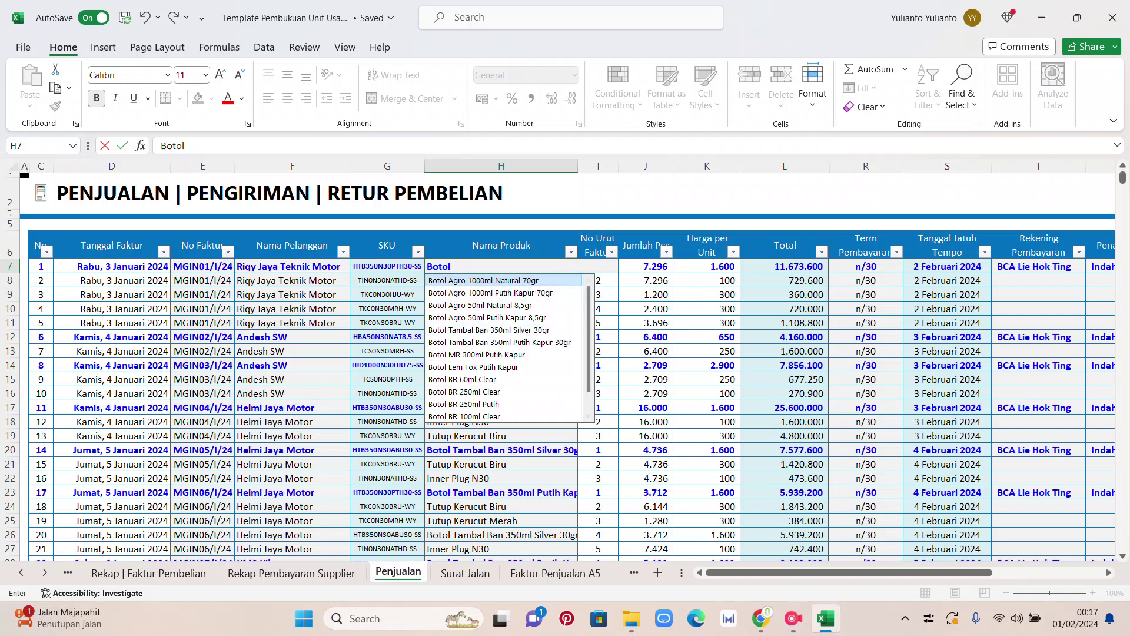
pyautogui.write('T')
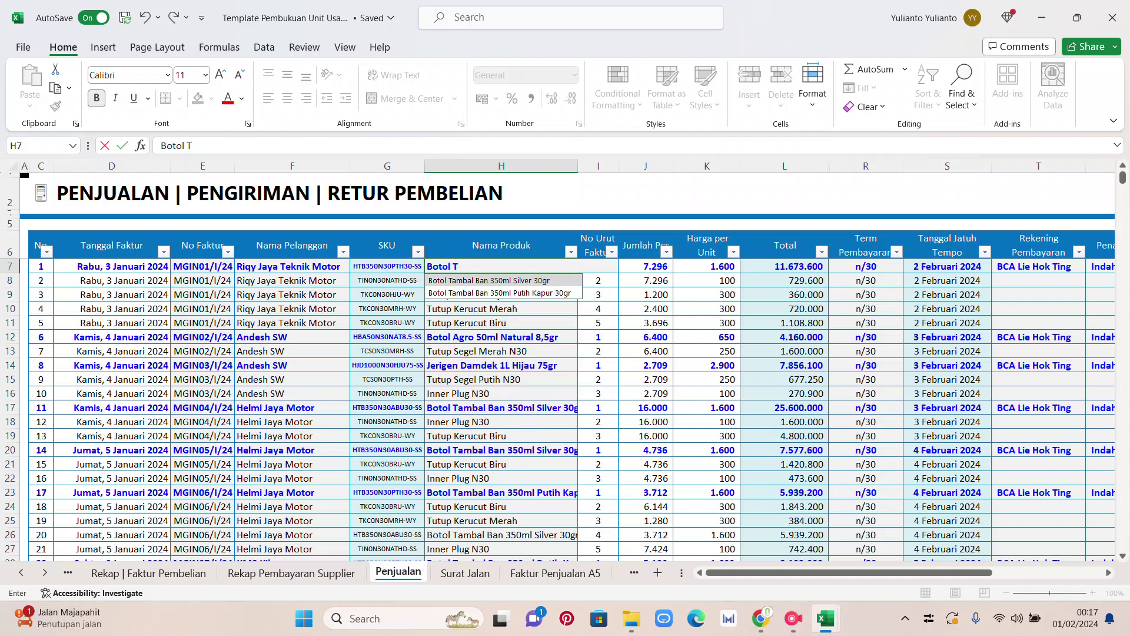
pyautogui.write('ambal Ban Putih 30gr')
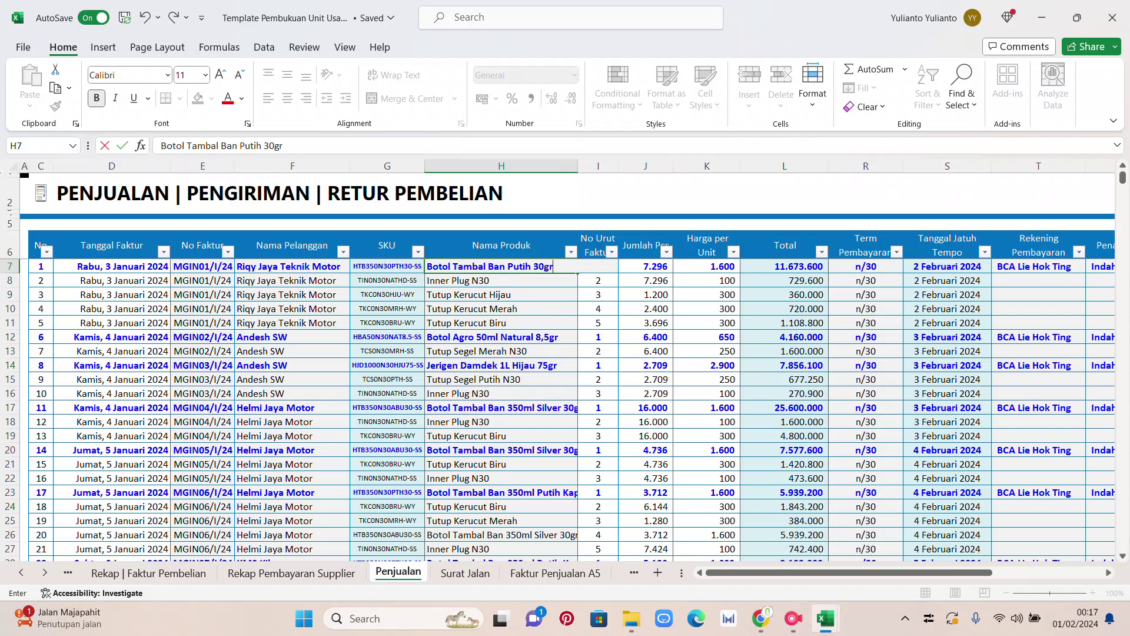
pyautogui.press('Return')
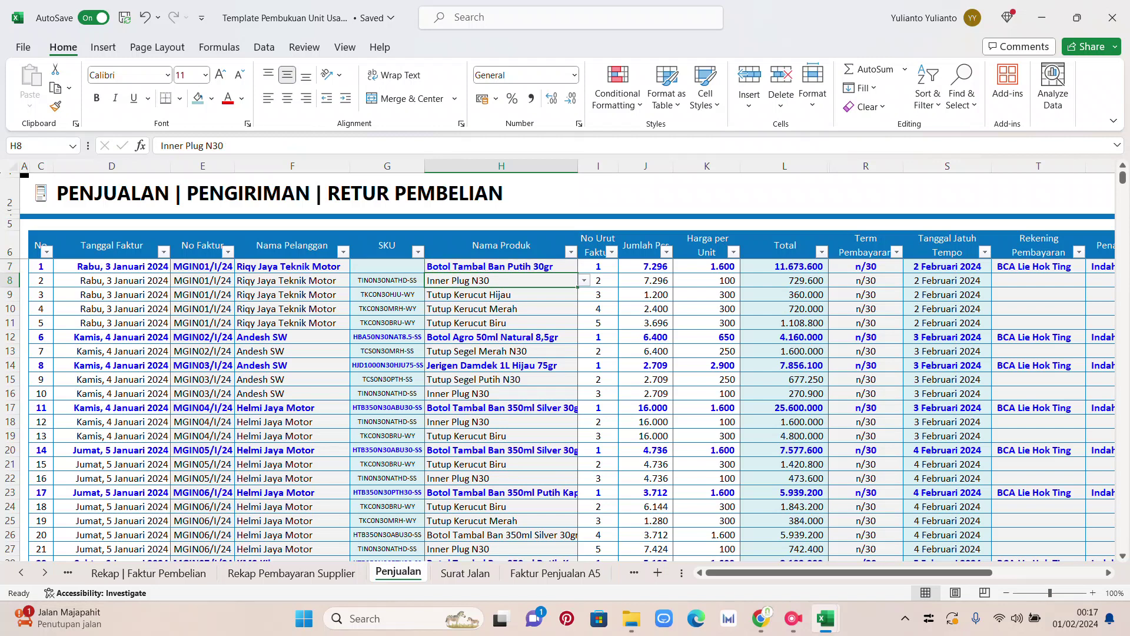
# - Replace the Nama Produk in H7 with the suggested product Botol Tambal Ban 350ml Putih Kapur 30gr
pyautogui.click(500, 266)
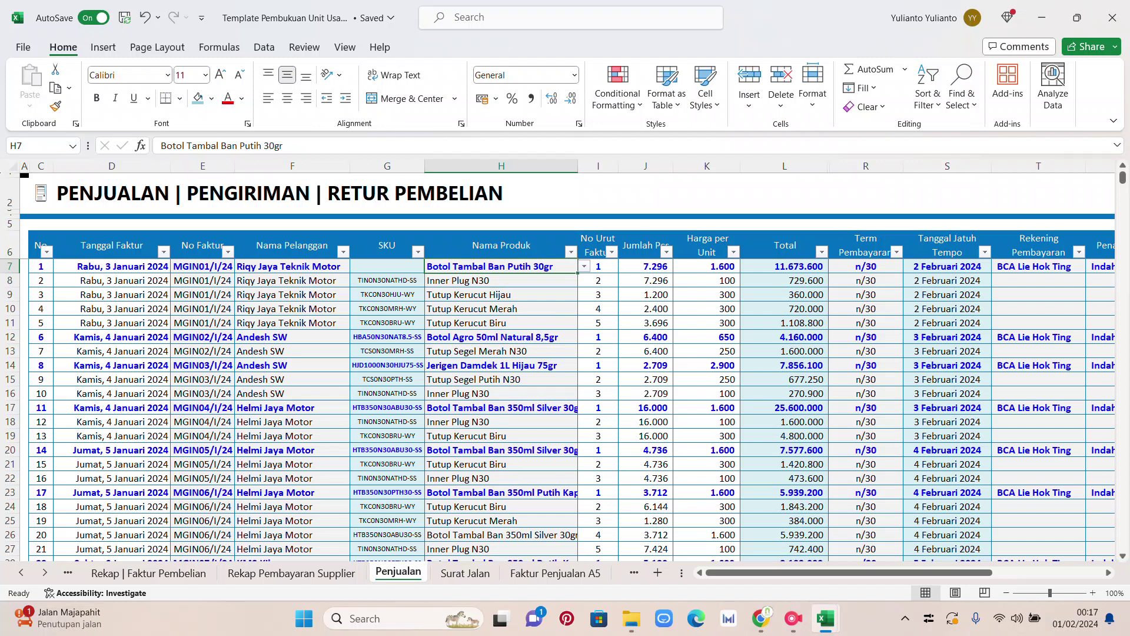
pyautogui.write('botol tam')
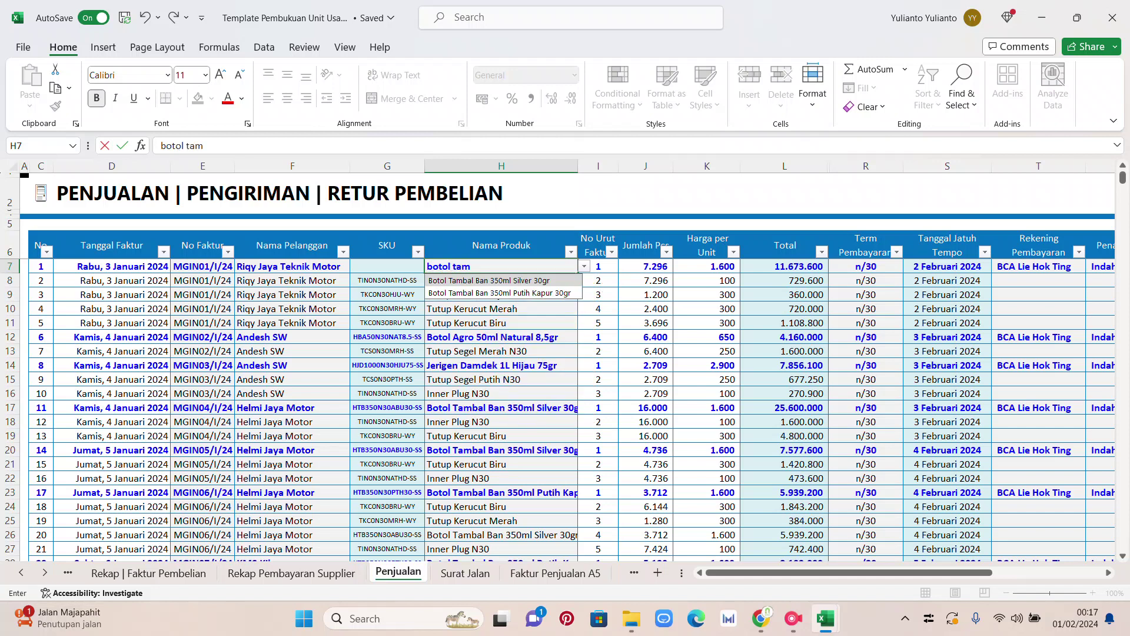
pyautogui.press('Down')
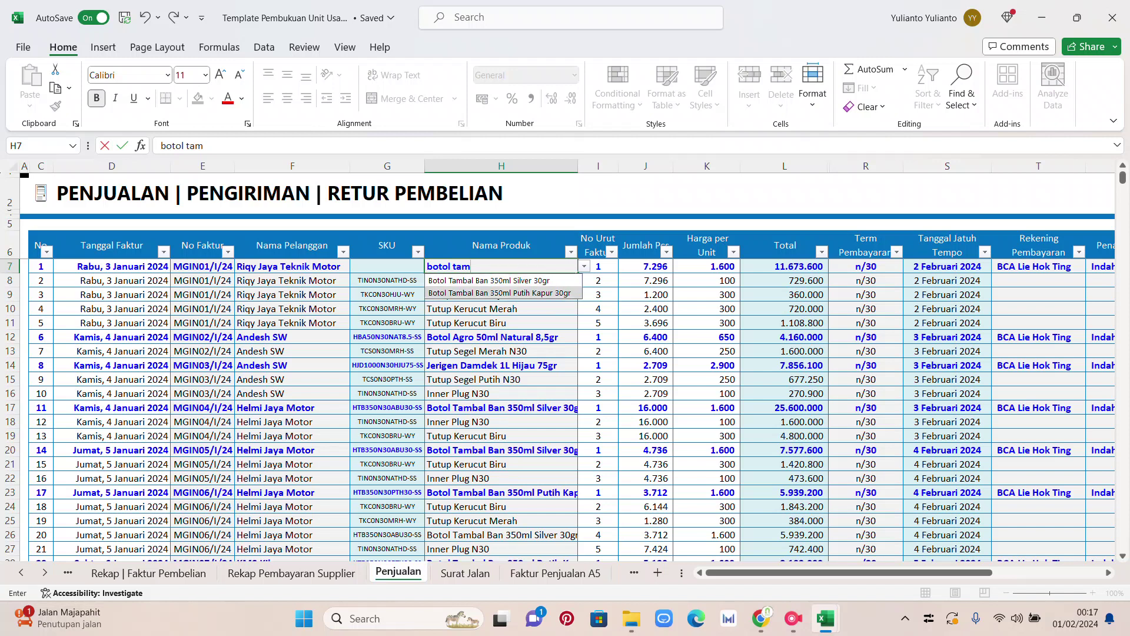
pyautogui.press('Return')
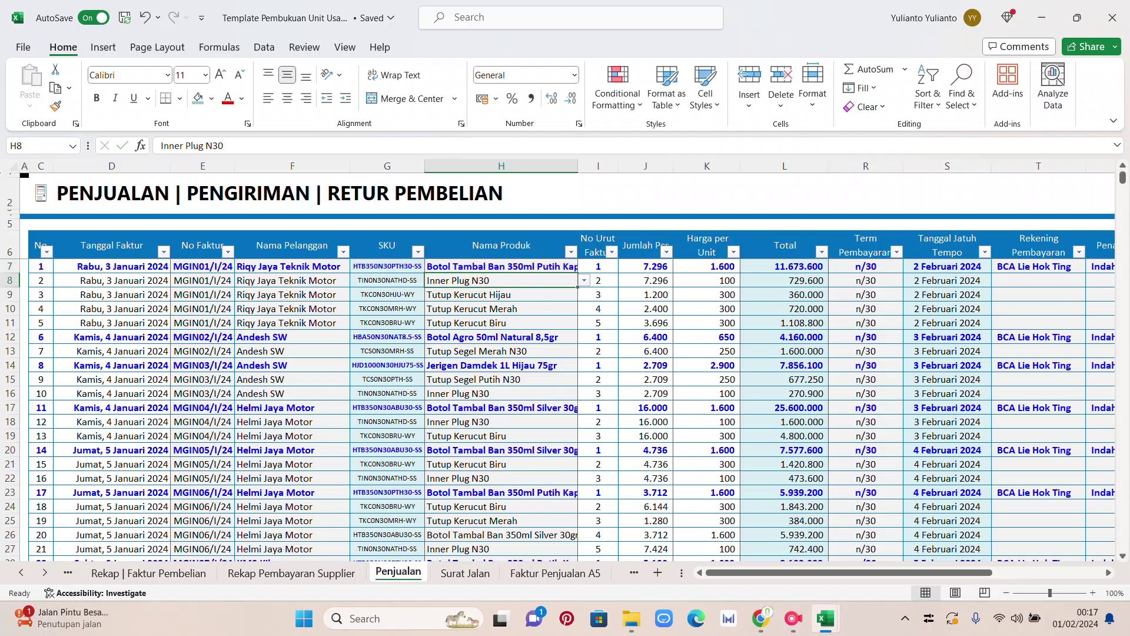
# - Examine the Penjualan entries' No Urut Faktur, Harga per Unit, Total, Term Pembayaran and No SJ columns
pyautogui.click(598, 266)
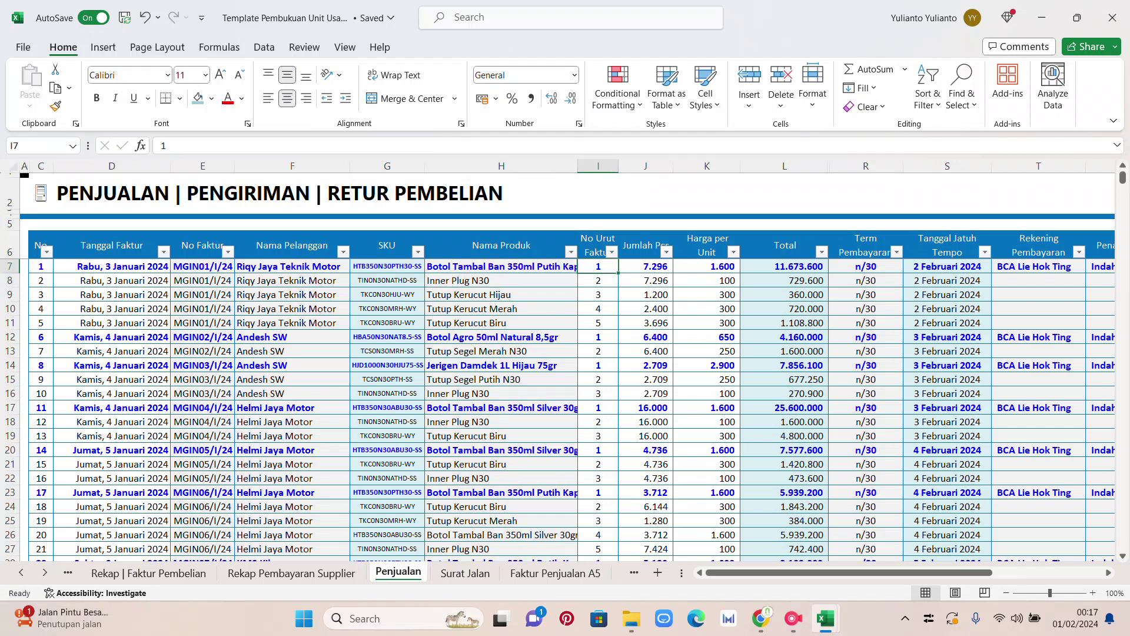
pyautogui.click(598, 337)
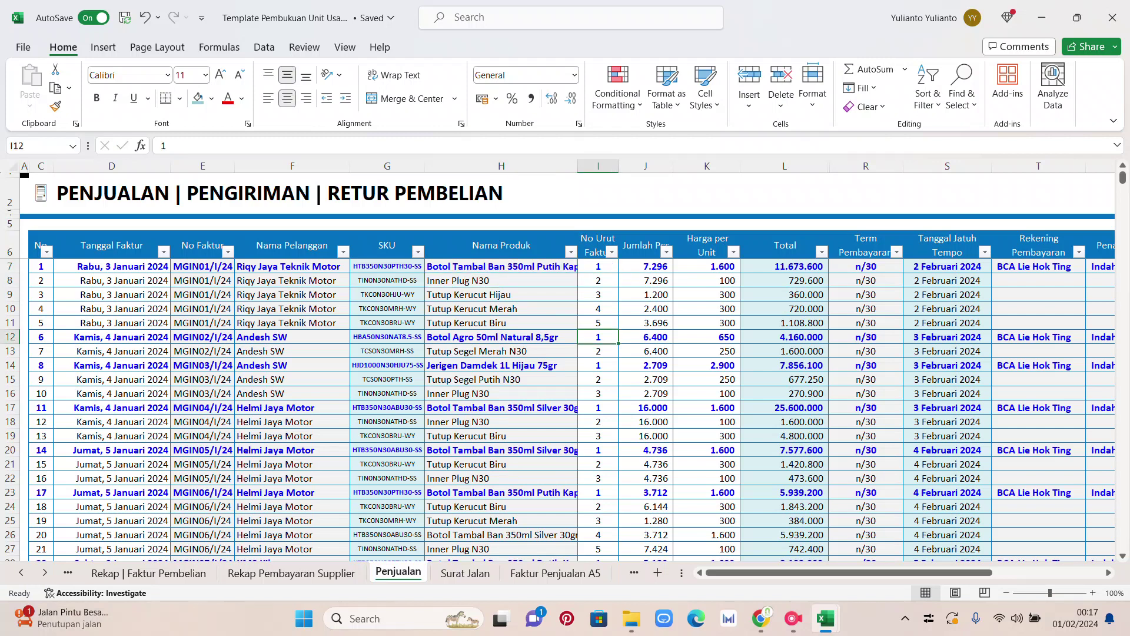
pyautogui.moveTo(706, 266); pyautogui.dragTo(706, 322)
pyautogui.click(784, 308)
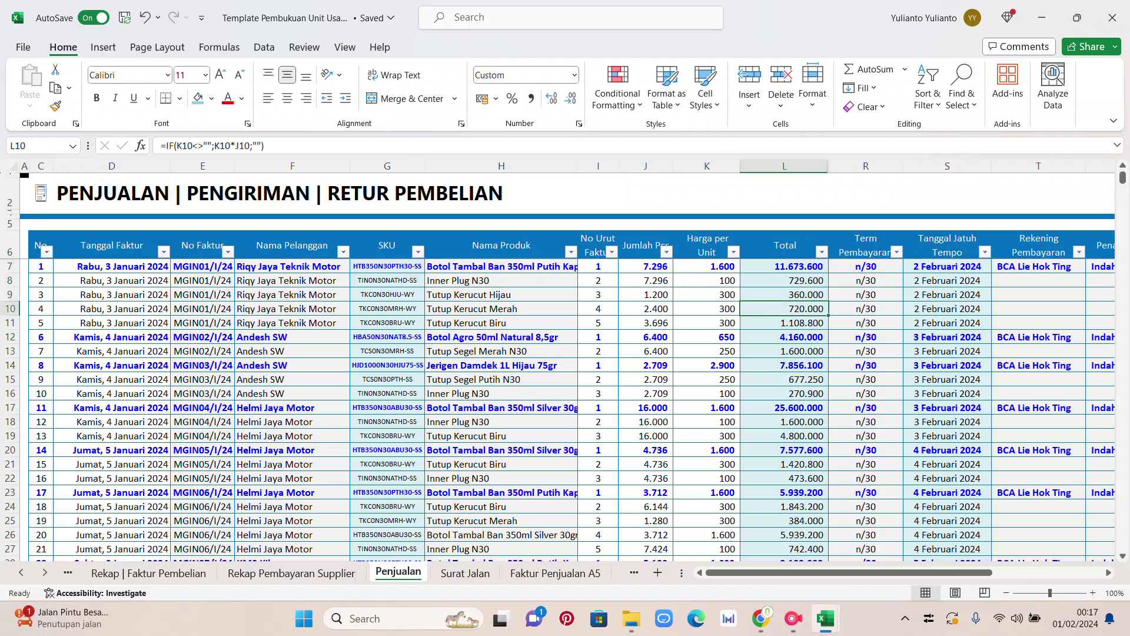
pyautogui.click(706, 281)
pyautogui.moveTo(706, 294); pyautogui.dragTo(707, 322)
pyautogui.moveTo(866, 308); pyautogui.dragTo(865, 295)
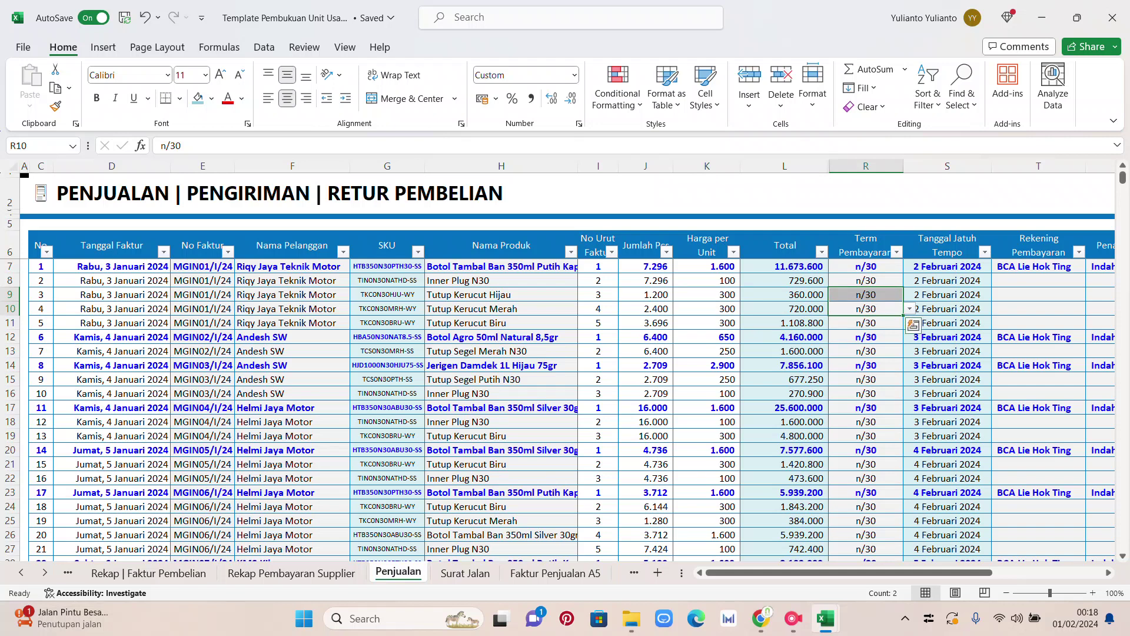
pyautogui.moveTo(870, 572); pyautogui.dragTo(927, 572)
pyautogui.hscroll(5, 567, 368)
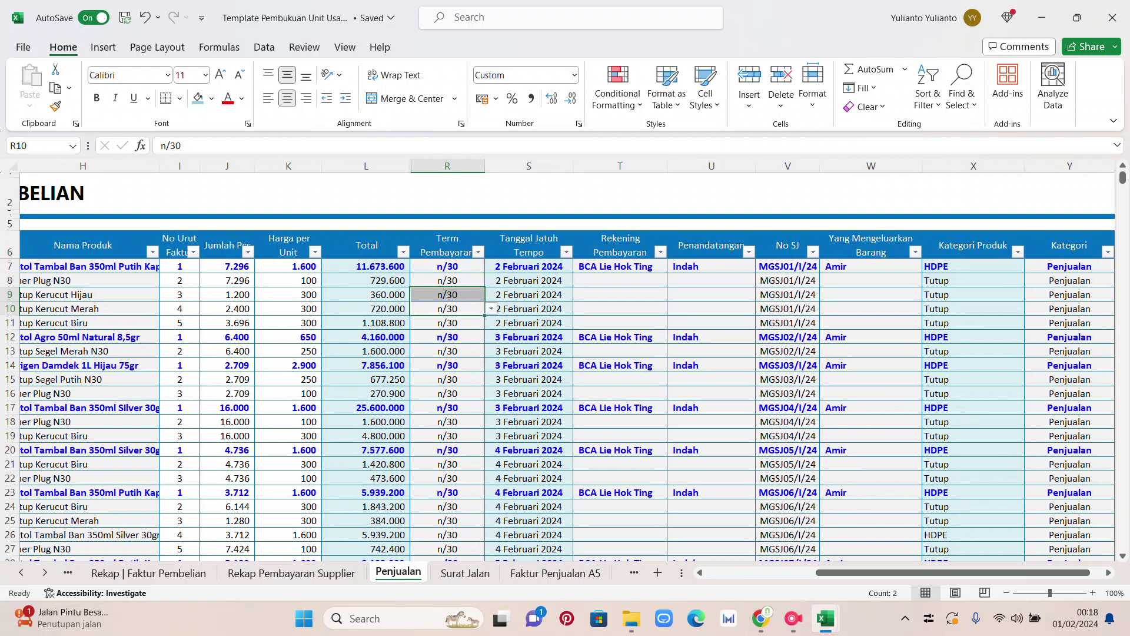
pyautogui.click(788, 309)
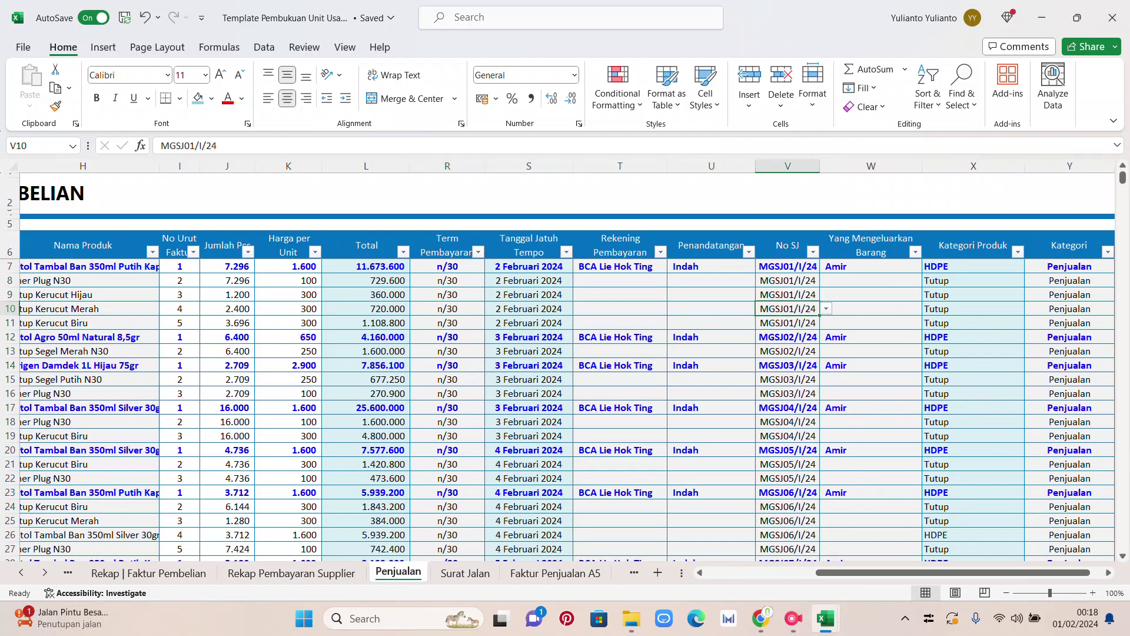
pyautogui.click(788, 267)
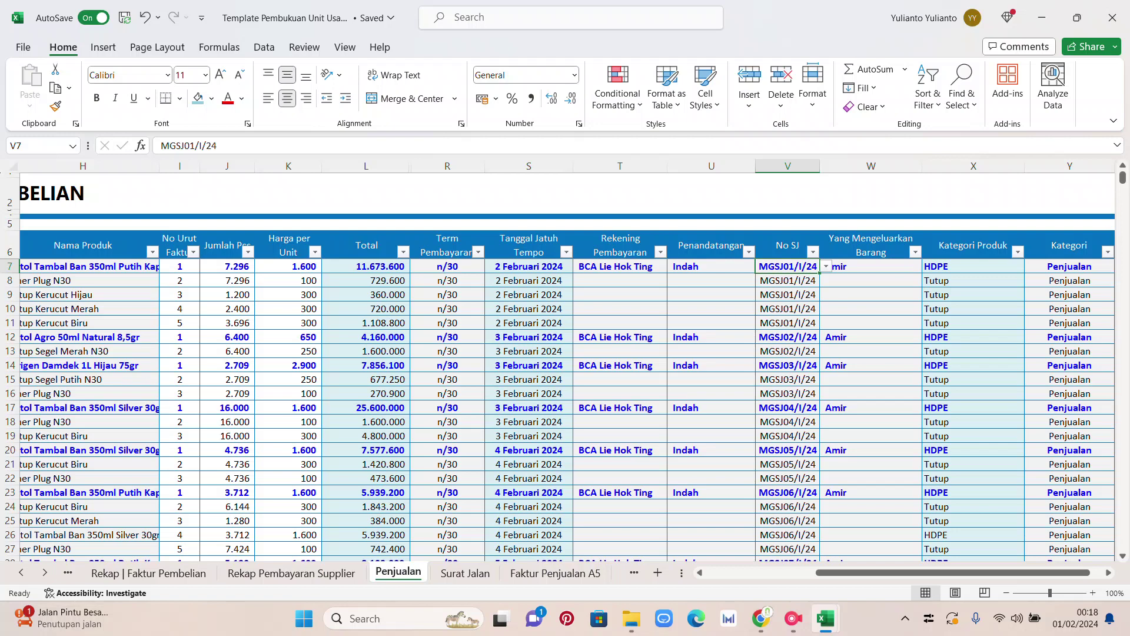
pyautogui.moveTo(1030, 572); pyautogui.dragTo(920, 572)
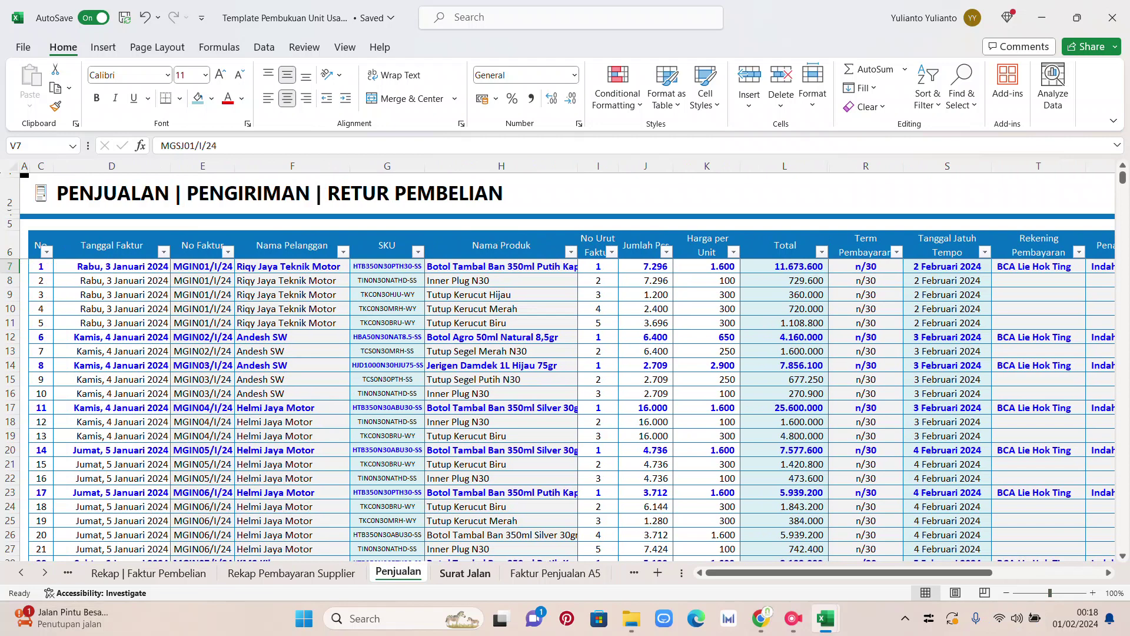
# - Open the Surat Jalan sheet and set its No. DO to the first delivery note in the list
pyautogui.click(465, 573)
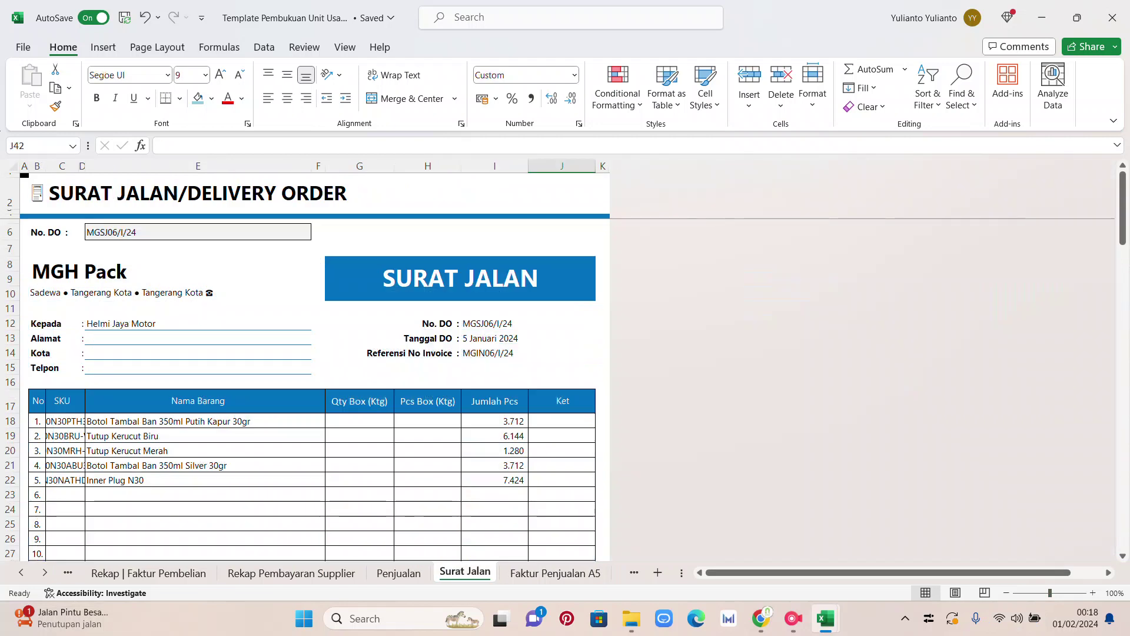
pyautogui.click(198, 232)
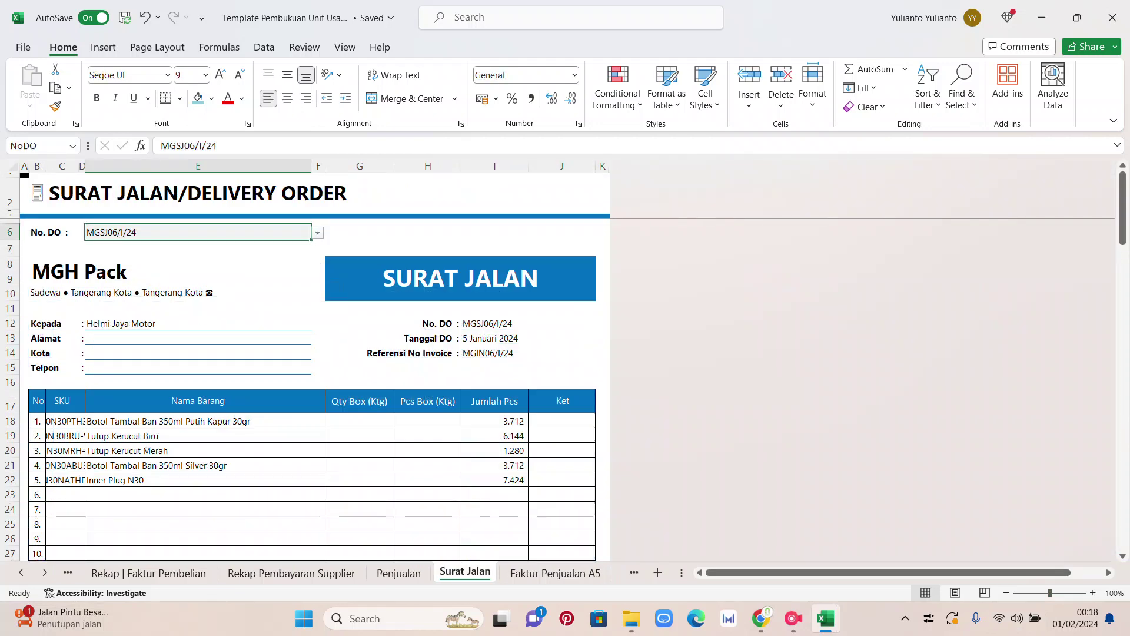
pyautogui.click(317, 233)
pyautogui.moveTo(318, 285); pyautogui.dragTo(318, 262)
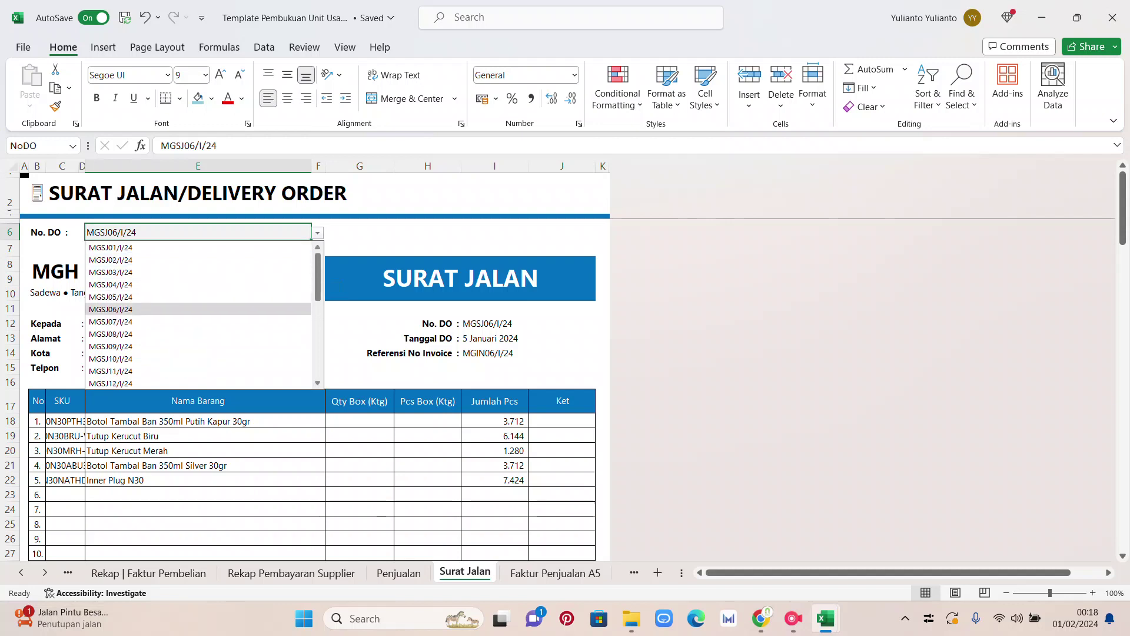
pyautogui.click(118, 247)
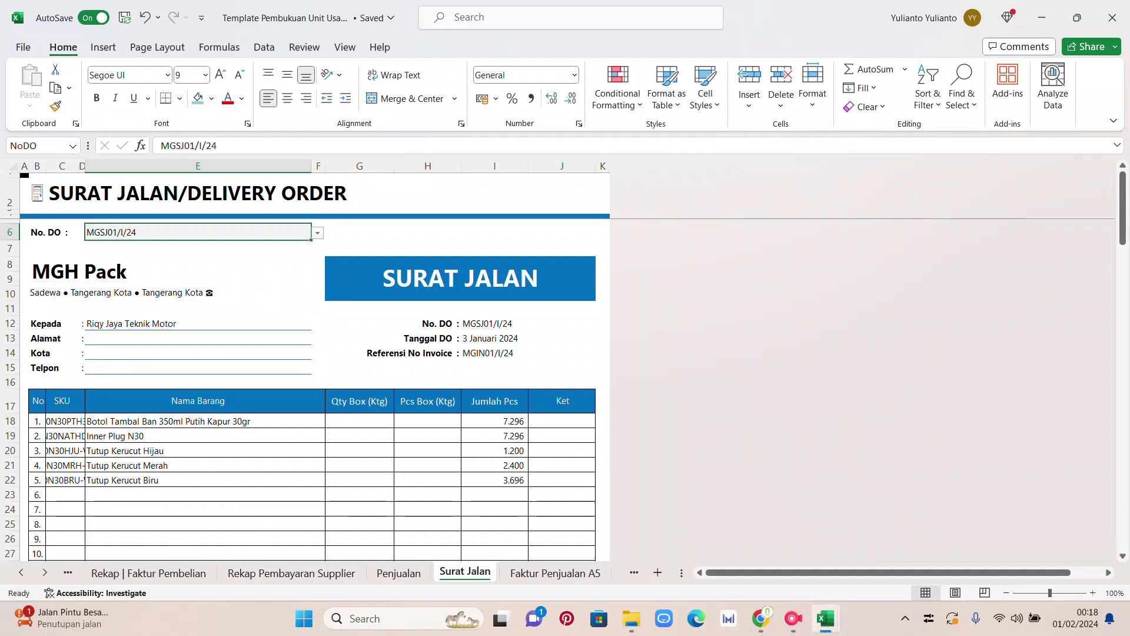
# - Review the delivery note's item list, total quantity, Catatan text in E49 and signature area
pyautogui.scroll(-3, 312, 383)
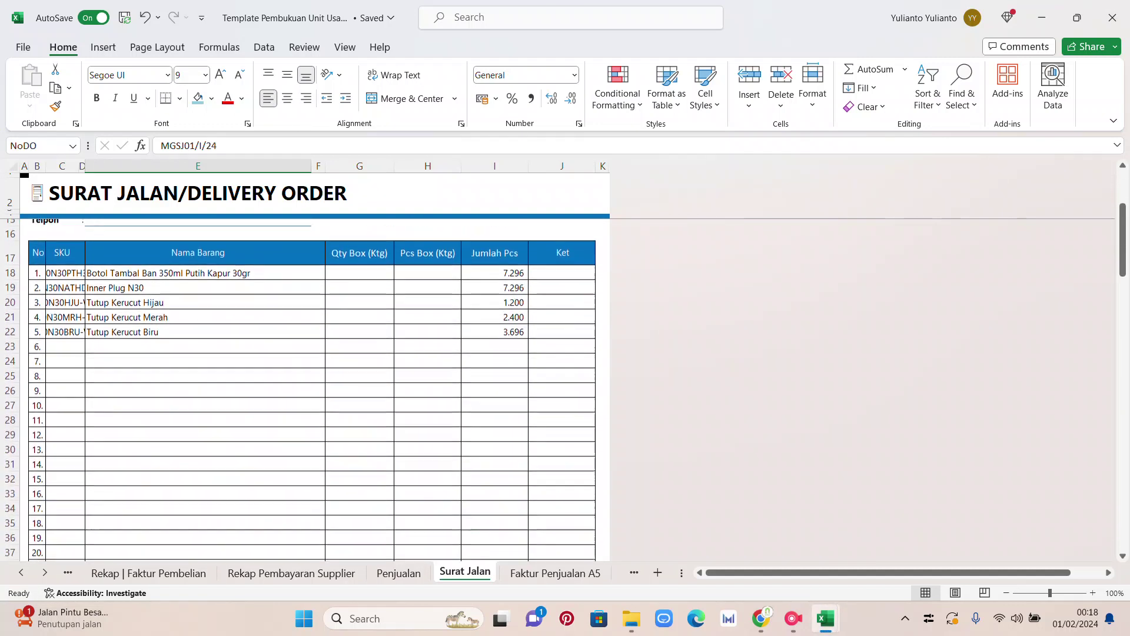
pyautogui.scroll(-8, 312, 382)
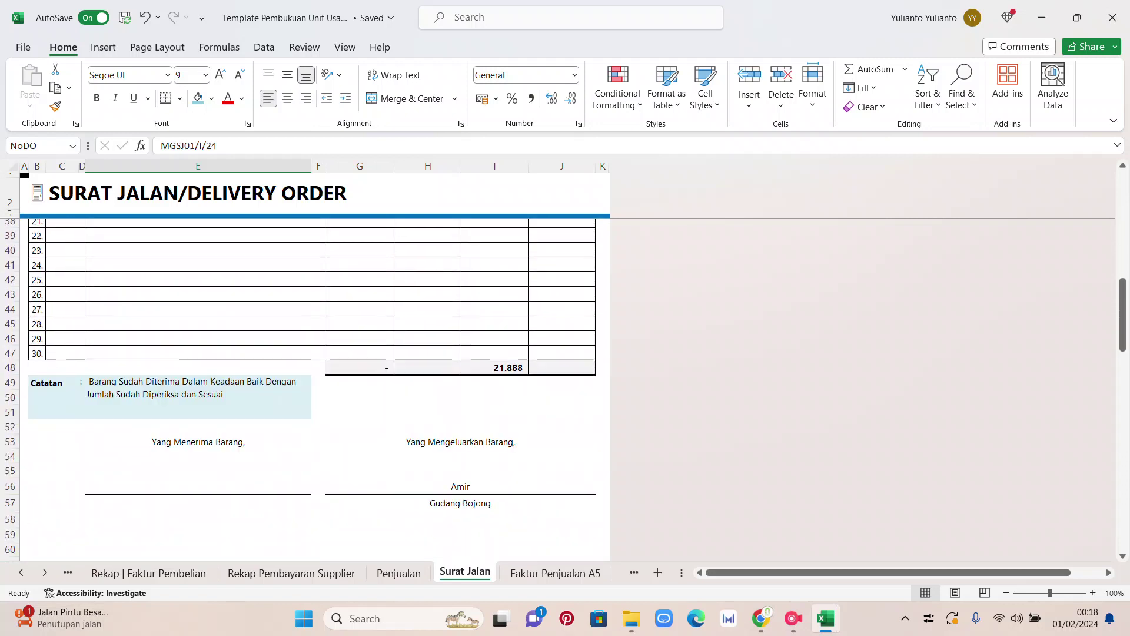
pyautogui.scroll(12, 312, 383)
pyautogui.scroll(-10, 312, 383)
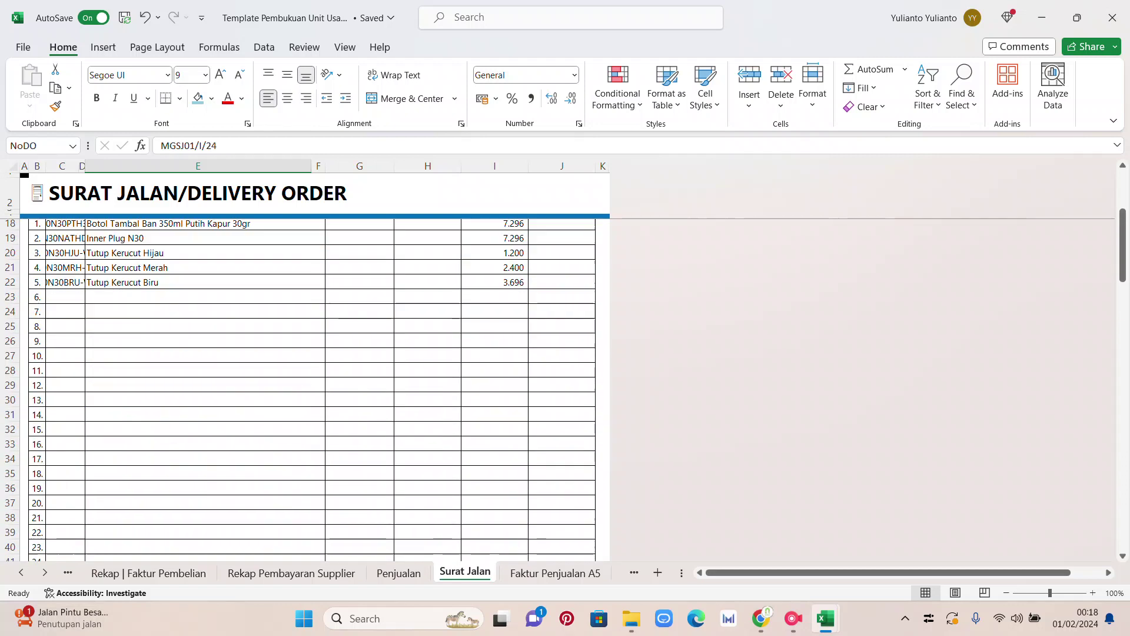
pyautogui.click(198, 496)
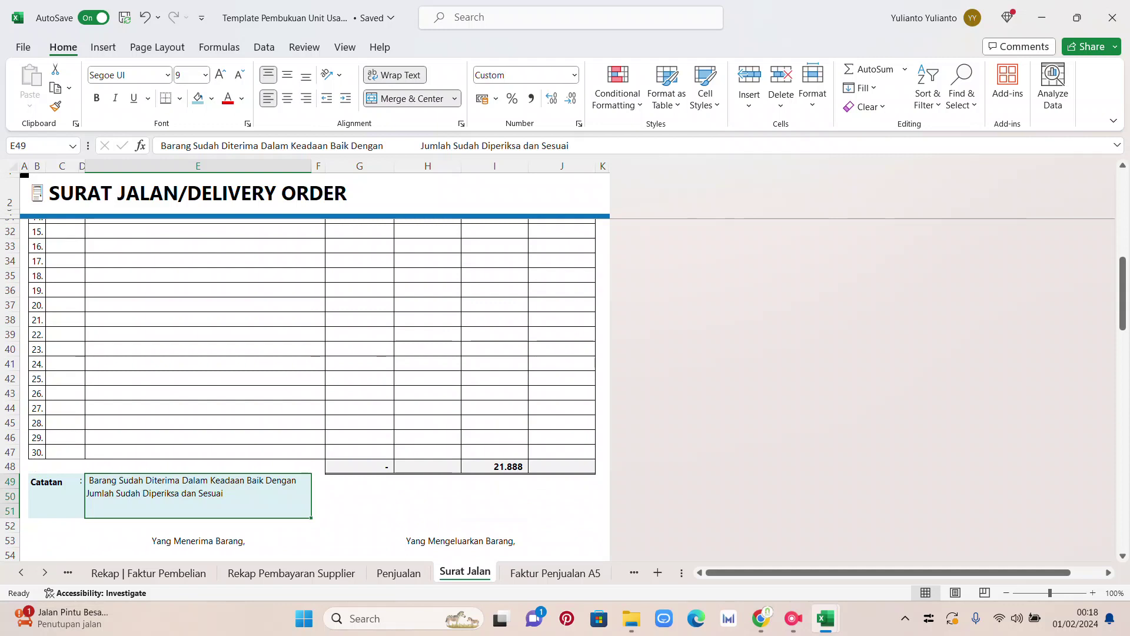
pyautogui.scroll(9, 312, 382)
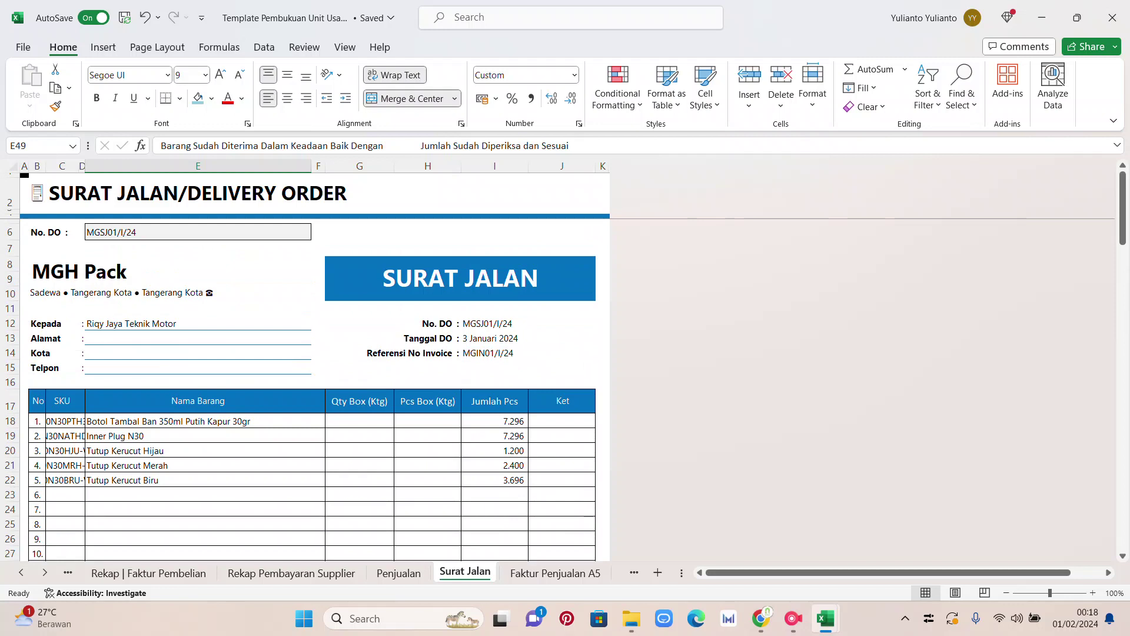
# - Change the delivery note's header labels to "No. SJ :" in H12 and "Tanggal SJ :" in H13
pyautogui.click(427, 323)
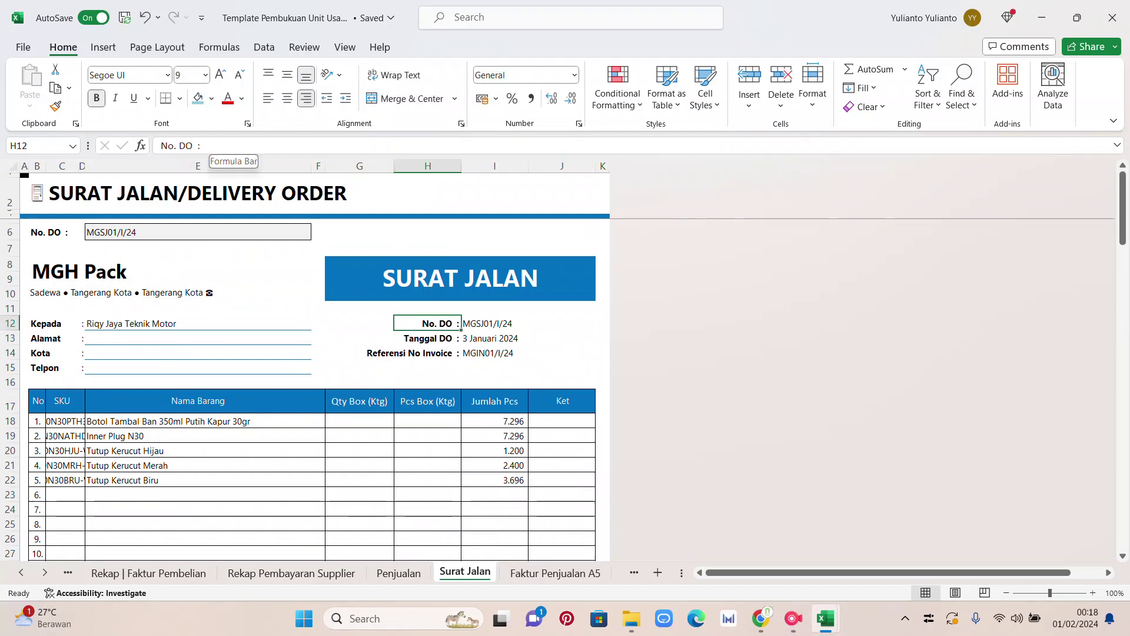
pyautogui.moveTo(194, 145); pyautogui.dragTo(179, 145)
pyautogui.write('SJ')
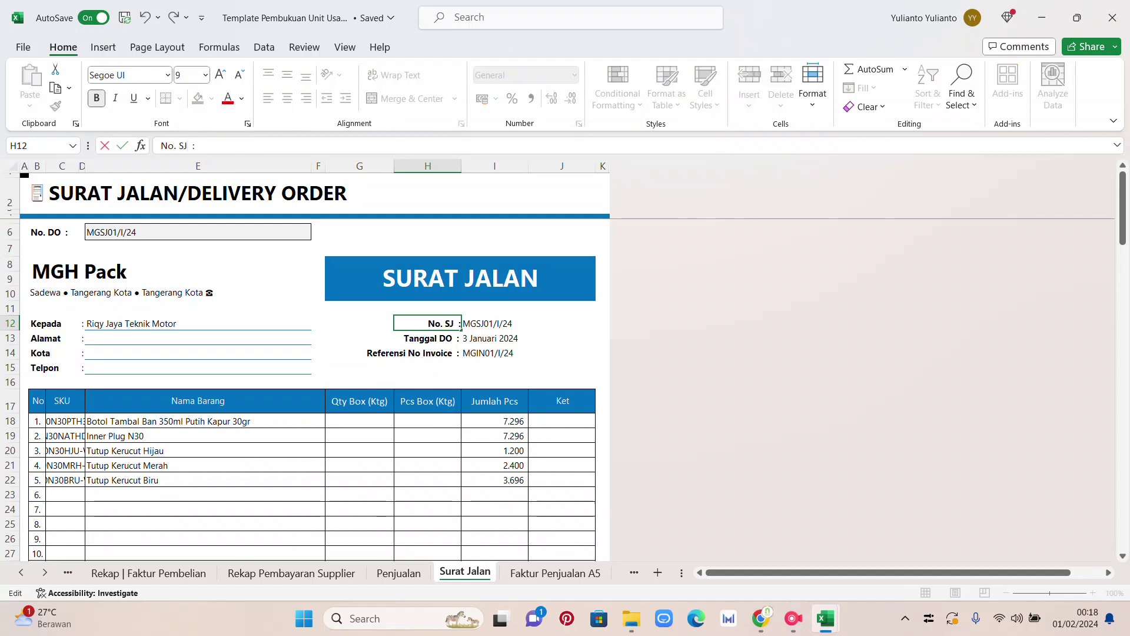
pyautogui.press('Return')
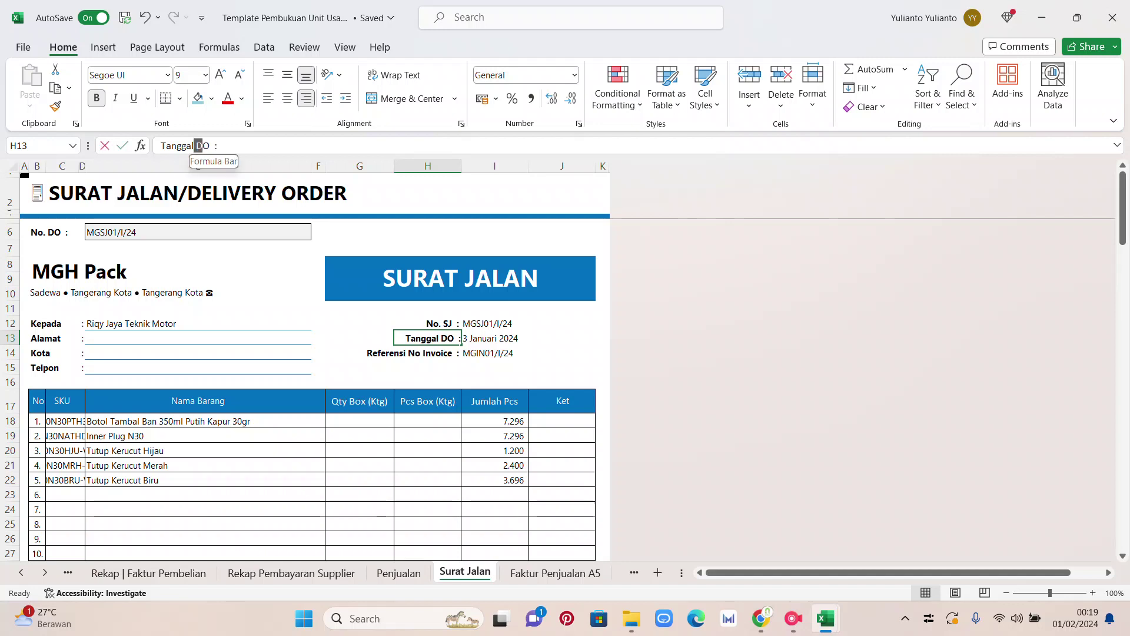
pyautogui.doubleClick(199, 145)
pyautogui.write('SJ')
pyautogui.press('Return')
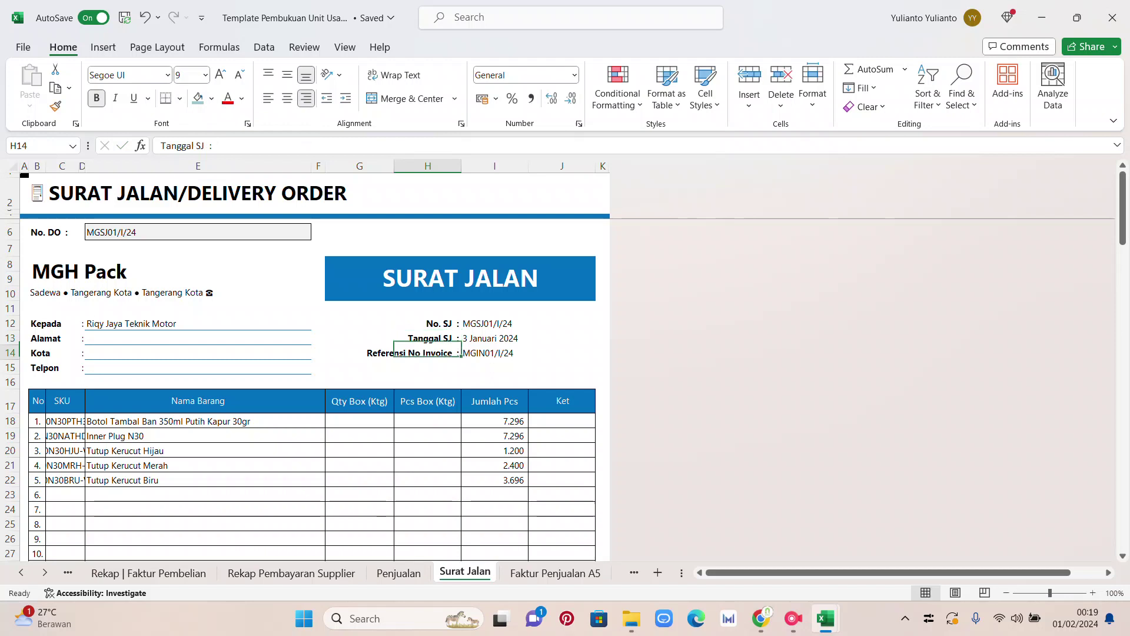
pyautogui.click(494, 367)
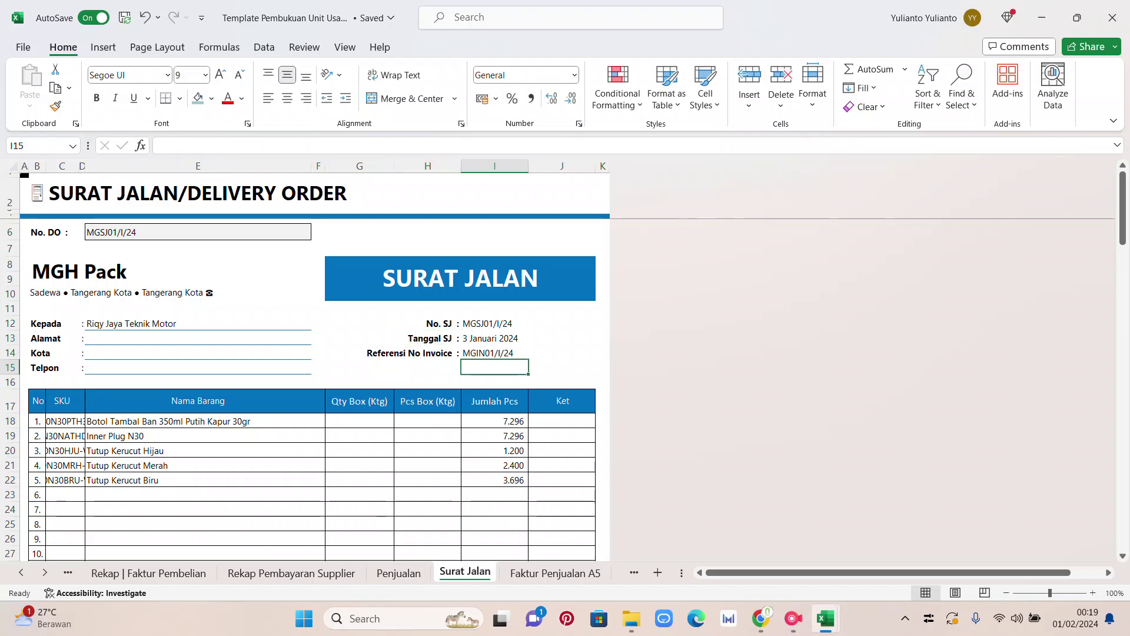
# - Open the Faktur Penjualan A5 sheet, set its No. Faktur to the first invoice in the list and review the invoice
pyautogui.click(556, 573)
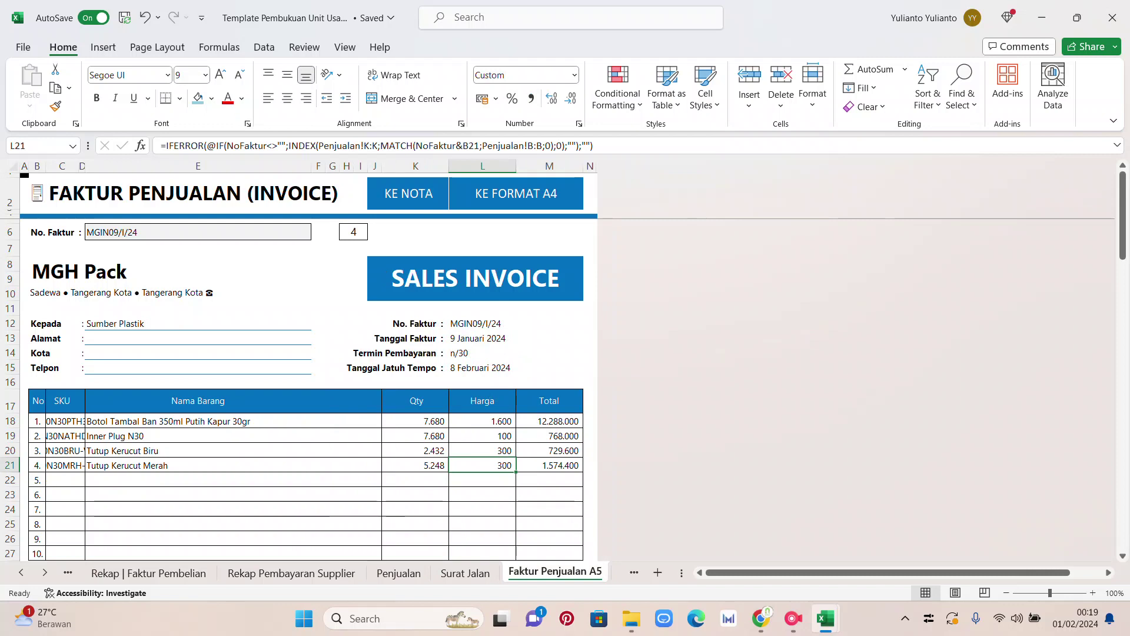
pyautogui.click(198, 232)
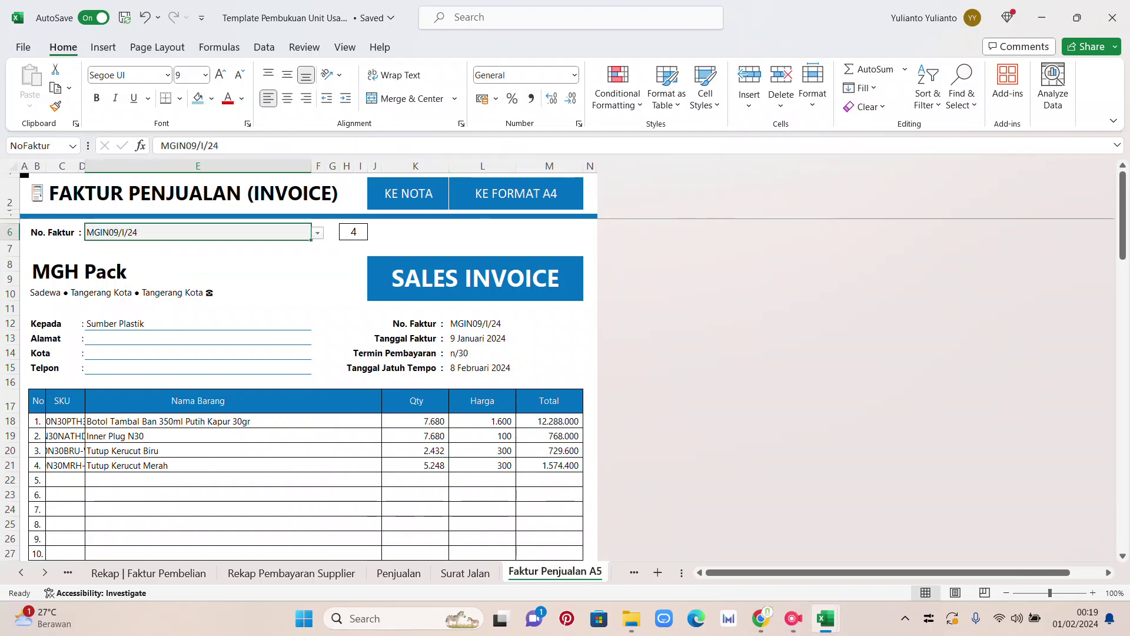
pyautogui.click(317, 233)
pyautogui.click(118, 247)
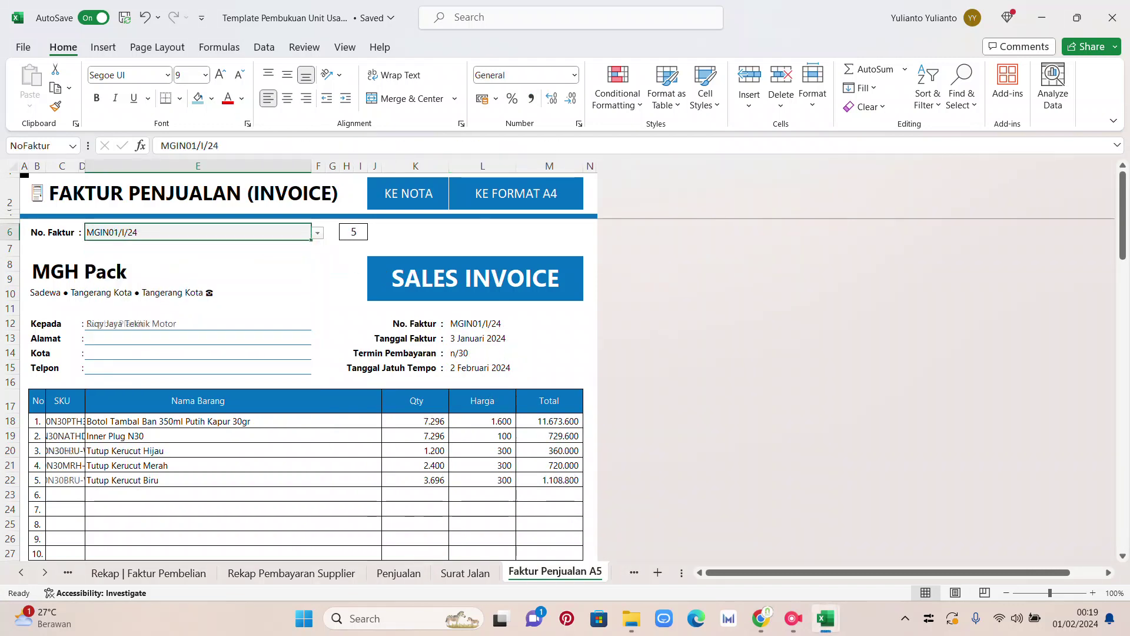
pyautogui.scroll(-2, 307, 383)
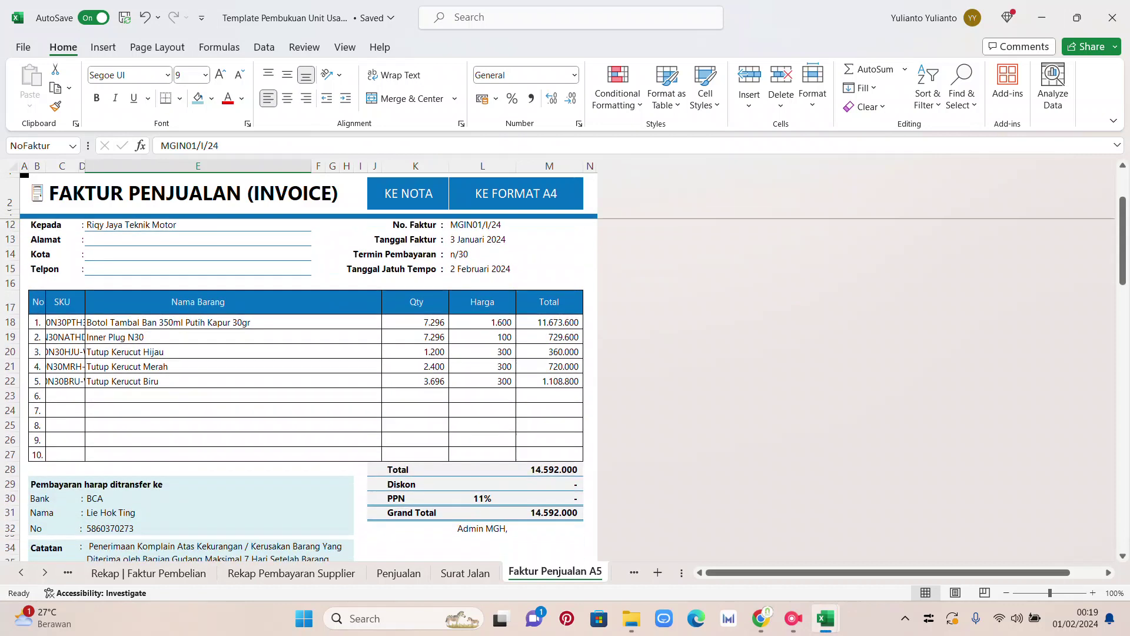
pyautogui.scroll(2, 306, 382)
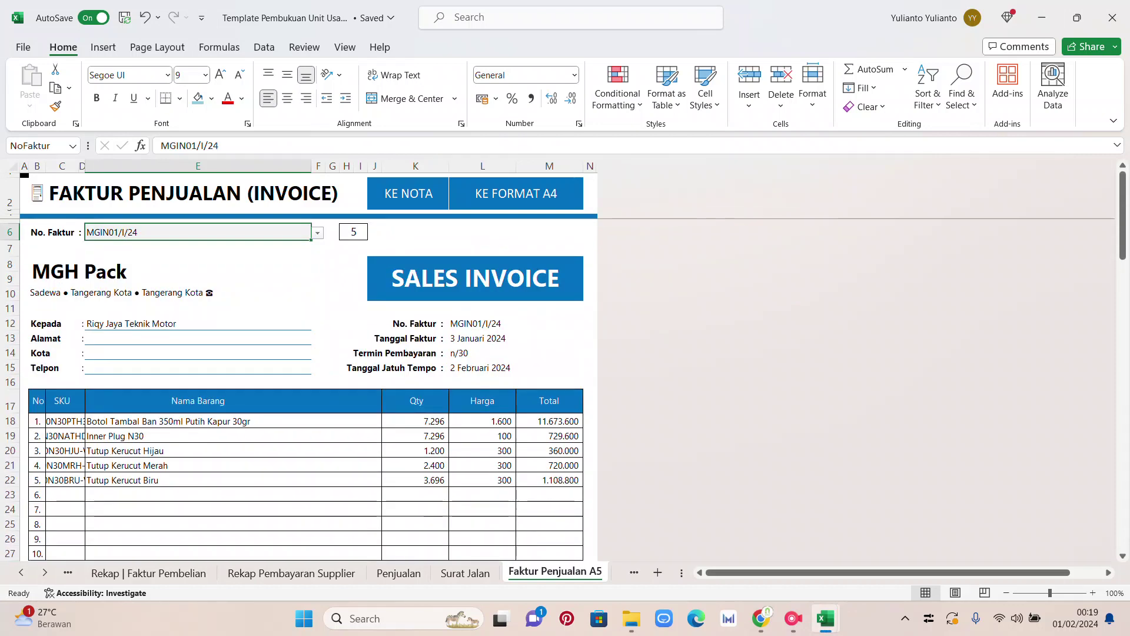
# - On the Faktur Penjualan A4 sheet, fill the Qty, Harga and Total formulas from row 20 down to row 21
pyautogui.click(44, 573)
pyautogui.click(44, 573)
pyautogui.click(44, 573)
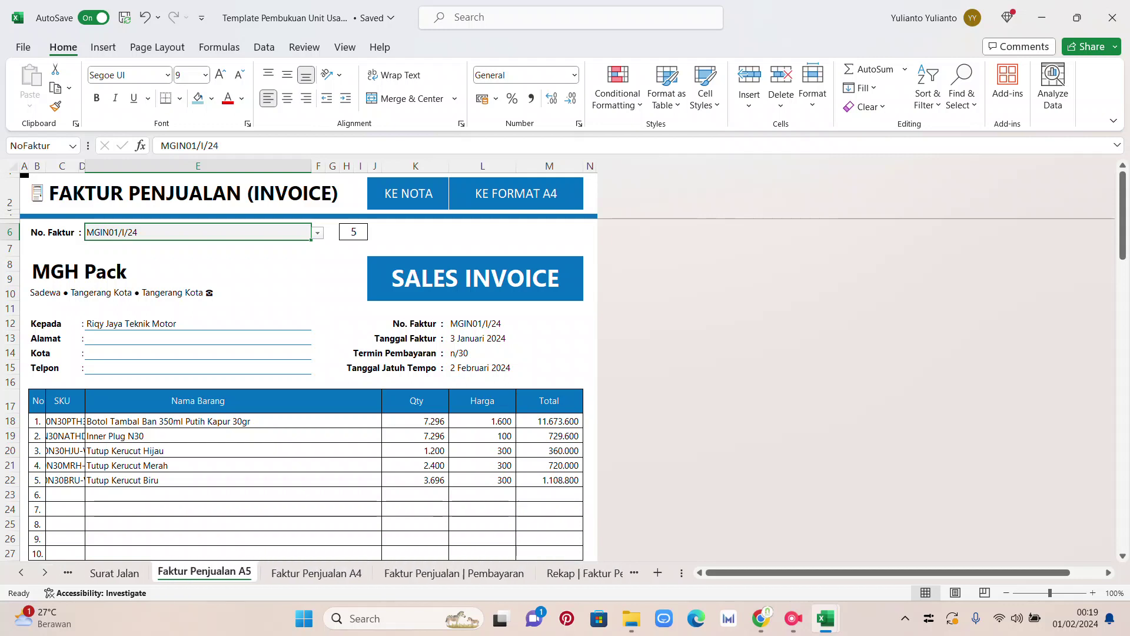
pyautogui.click(316, 573)
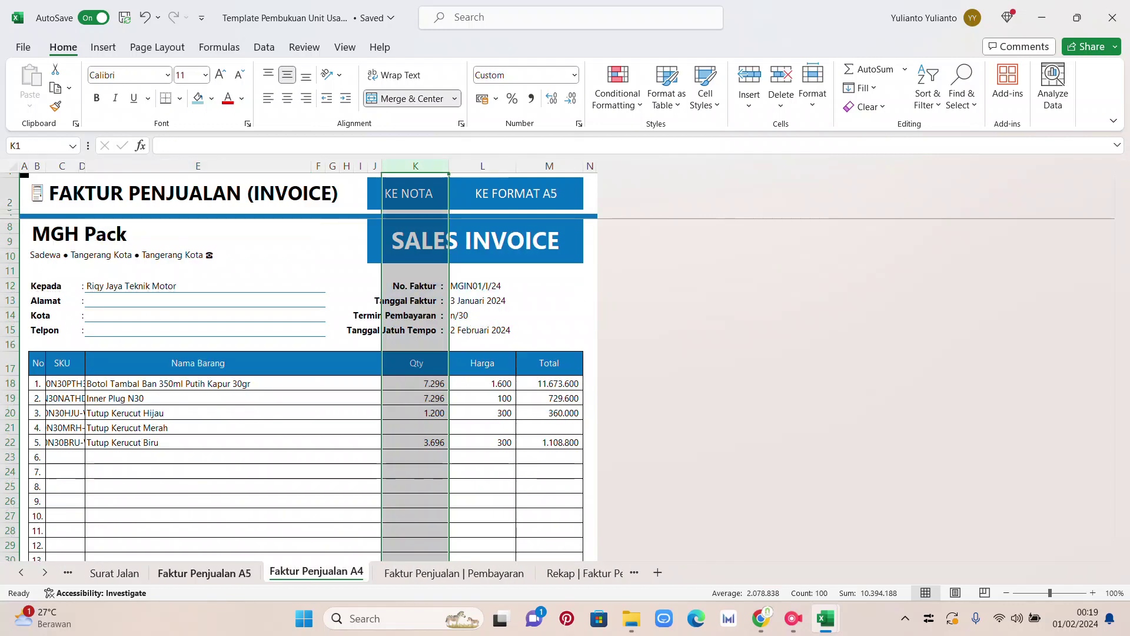
pyautogui.click(204, 573)
pyautogui.hotkey('ctrl', 'pagedown')
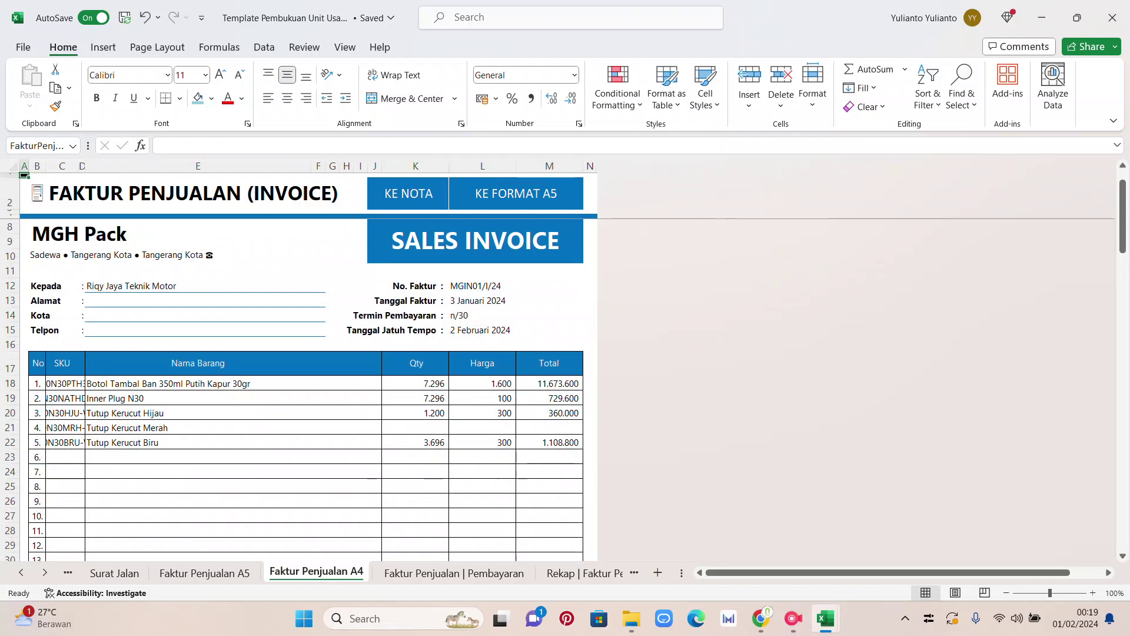
pyautogui.scroll(-1, 308, 388)
pyautogui.moveTo(415, 363); pyautogui.dragTo(583, 382)
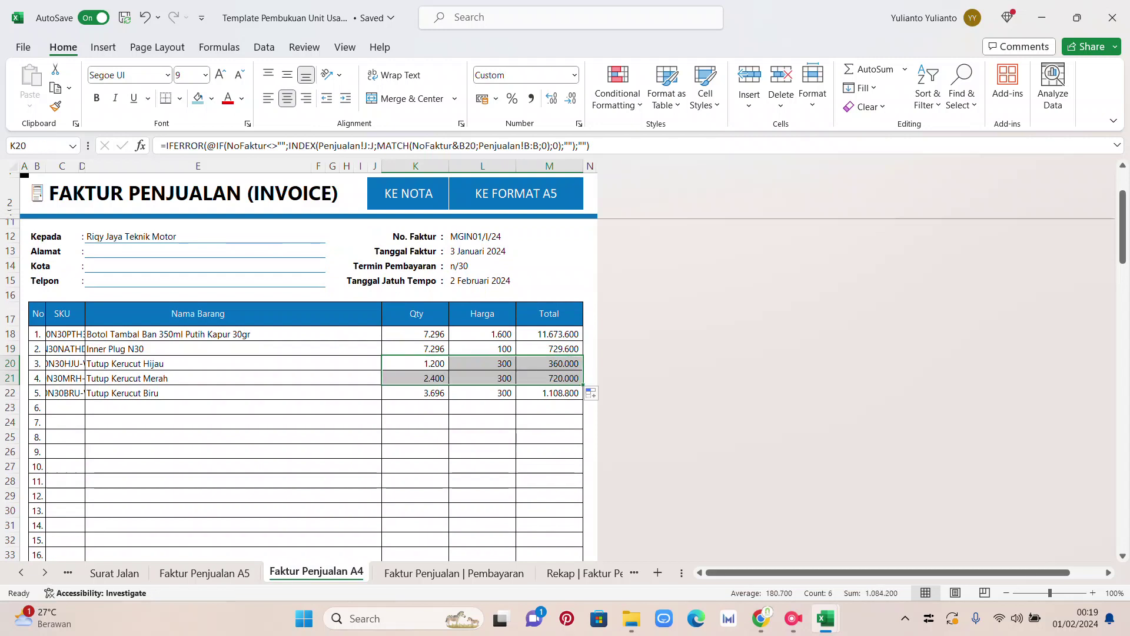
# - Review the A4 invoice's totals and the formulas of the bank transfer details in E50 to E52
pyautogui.scroll(-9, 306, 388)
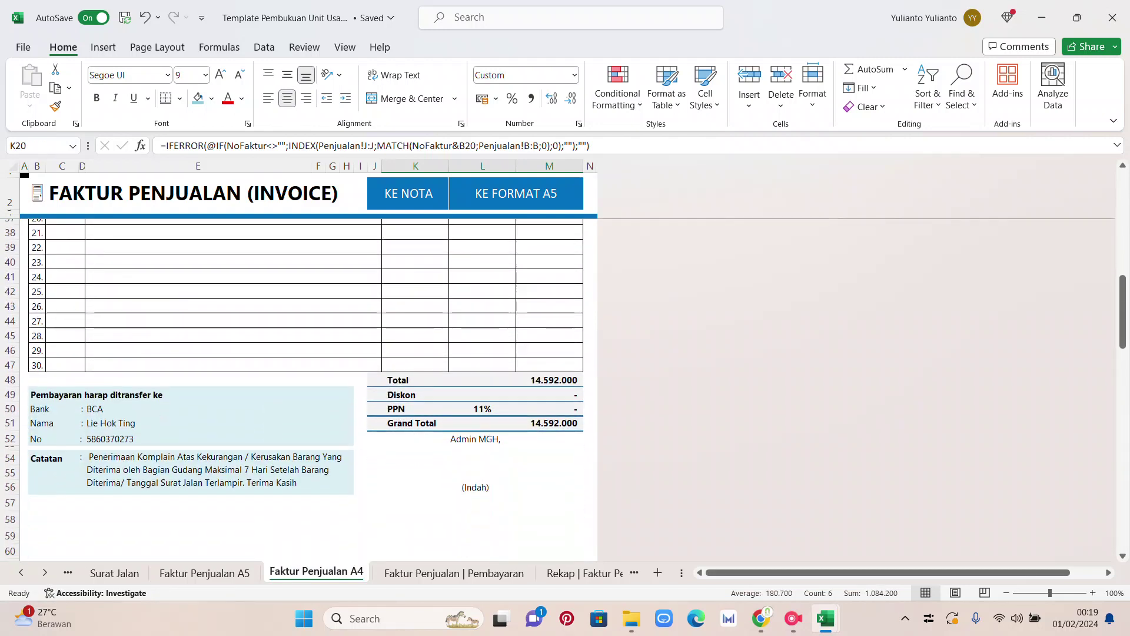
pyautogui.click(139, 423)
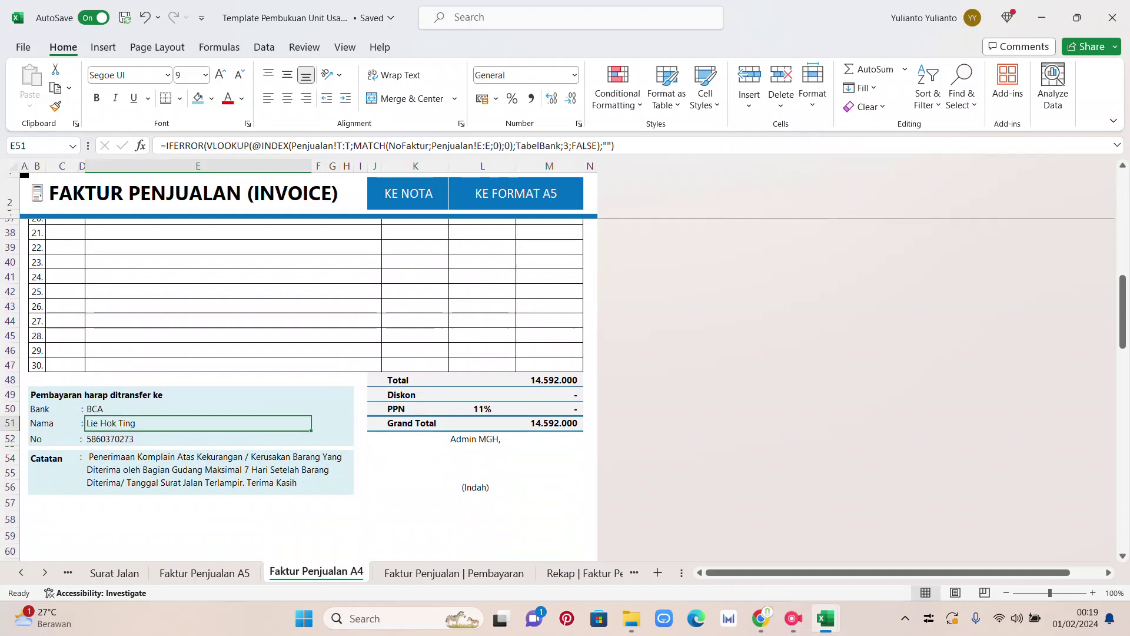
pyautogui.click(139, 439)
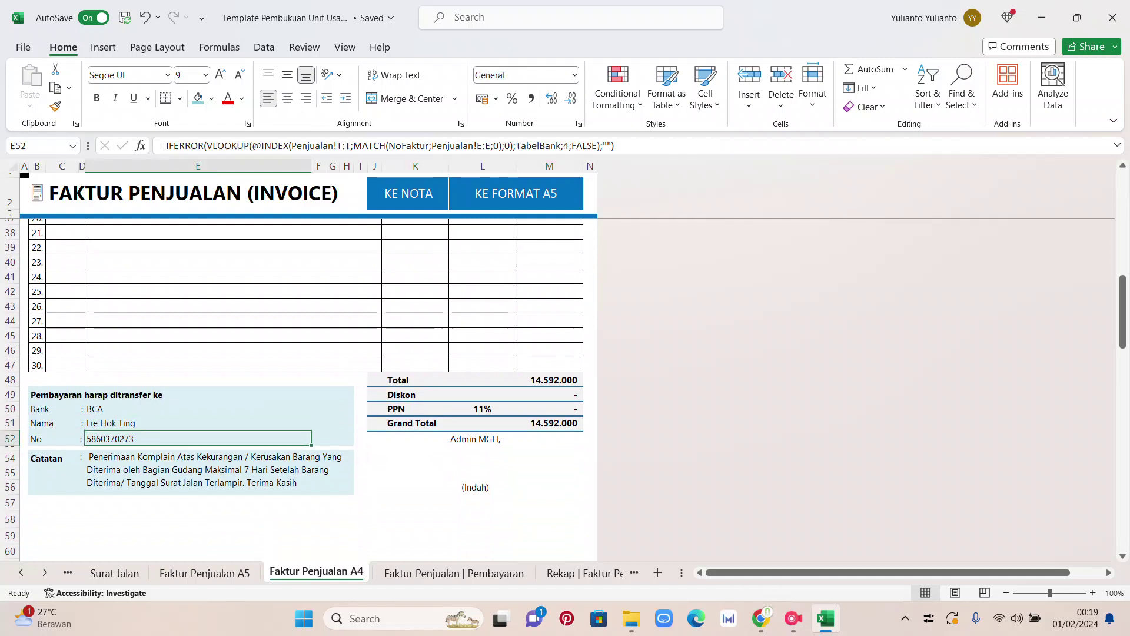
pyautogui.click(139, 409)
pyautogui.scroll(10, 308, 389)
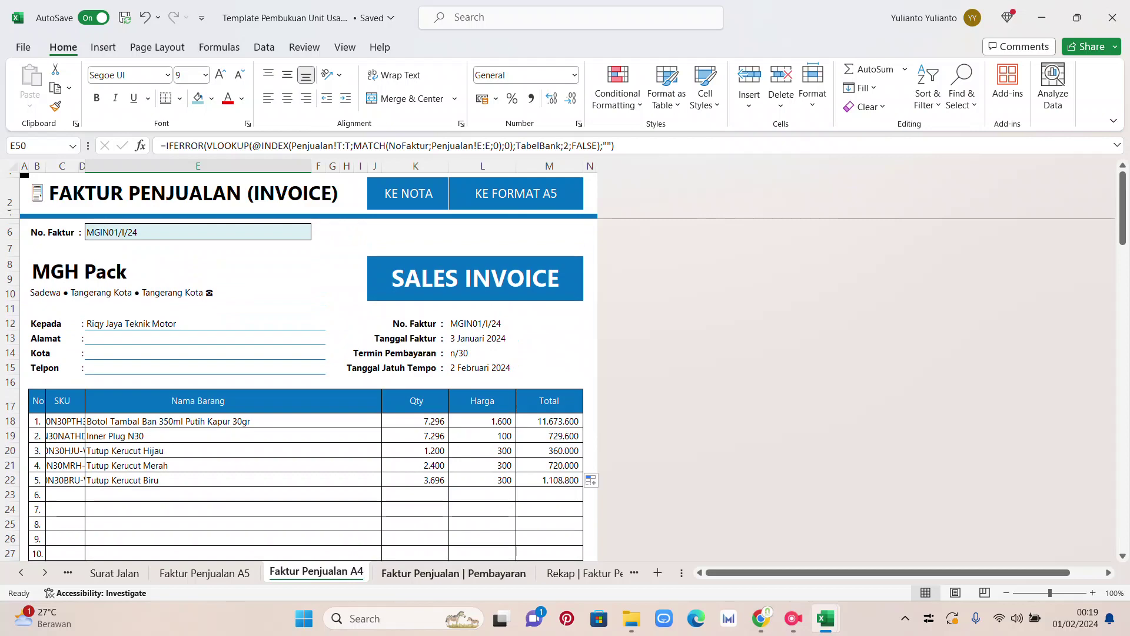
# - On the Faktur Penjualan | Pembayaran sheet, enter 20/1/24 as the first invoice's Pembayaran 1 date in M10
pyautogui.click(454, 573)
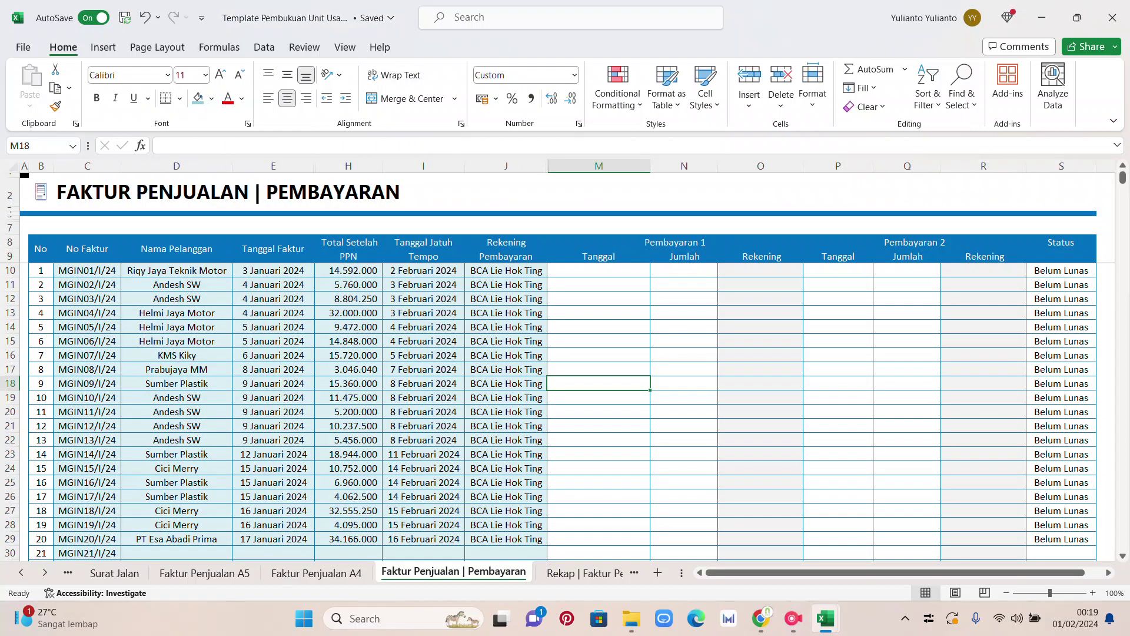
pyautogui.click(598, 270)
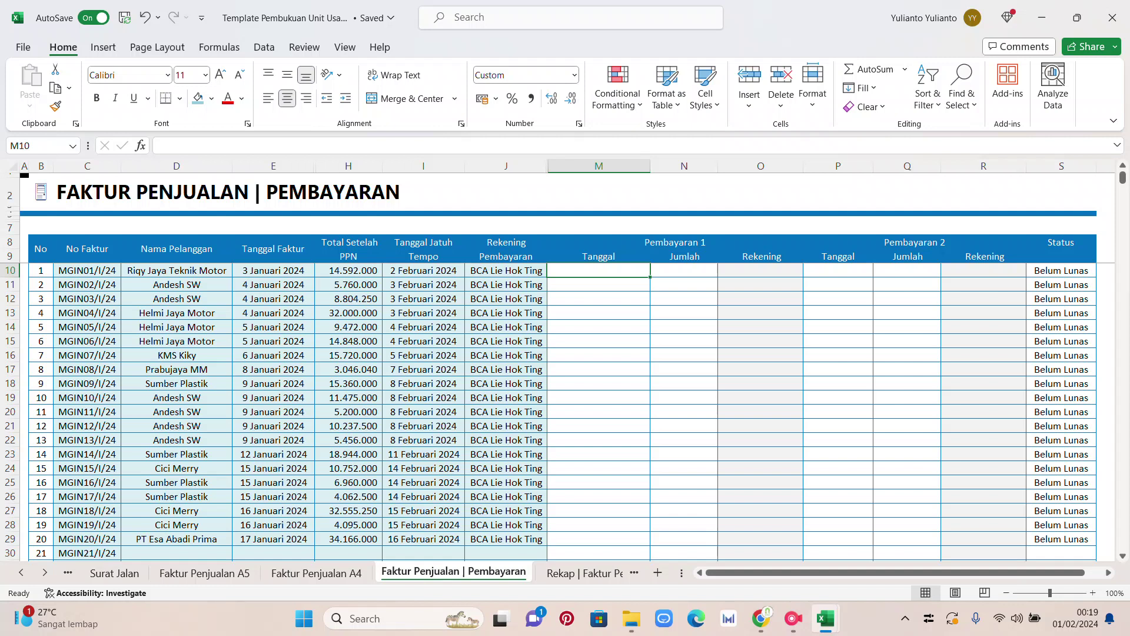
pyautogui.write('20')
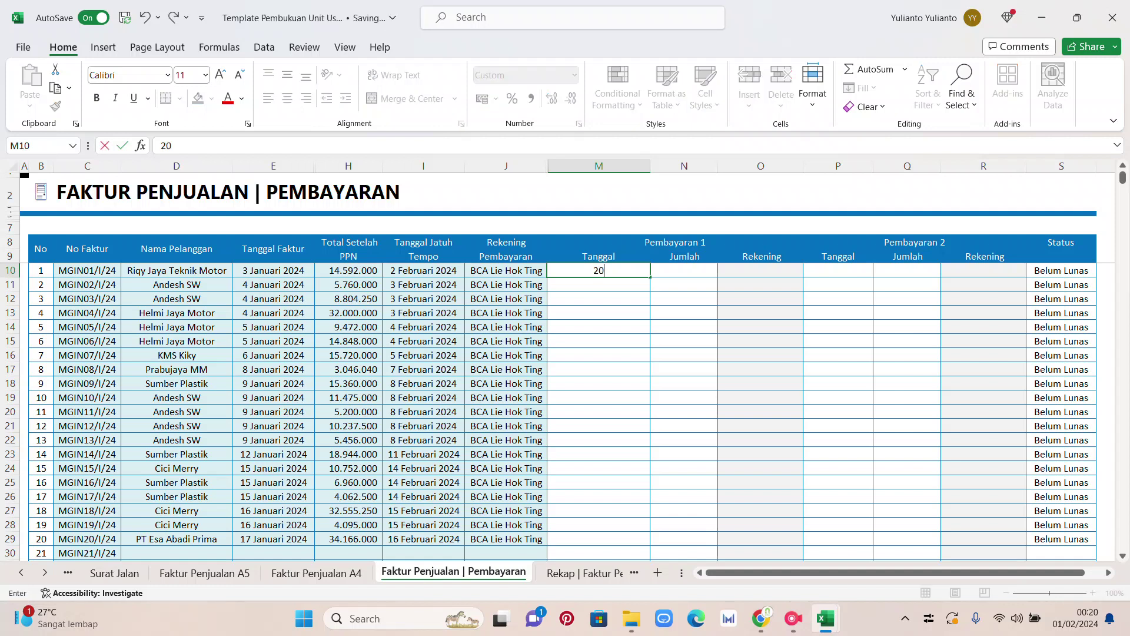
pyautogui.write('/1/24')
pyautogui.press('Tab')
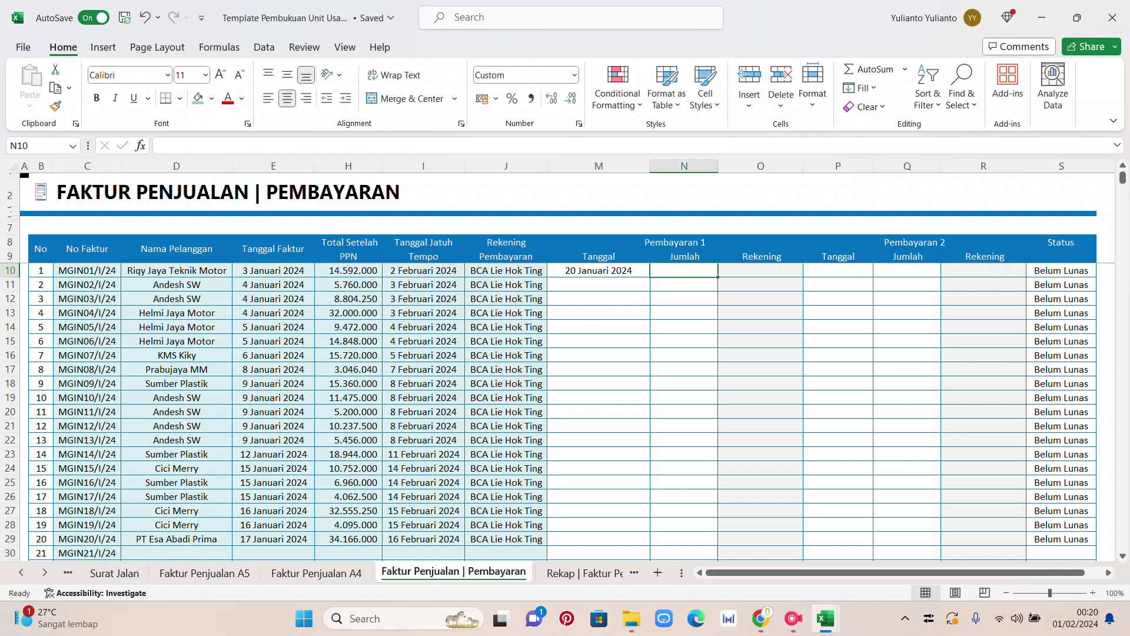
# - Set the first invoice's Pembayaran 1 Jumlah to 10000000 and its Rekening to the BCA account
pyautogui.write('100000000')
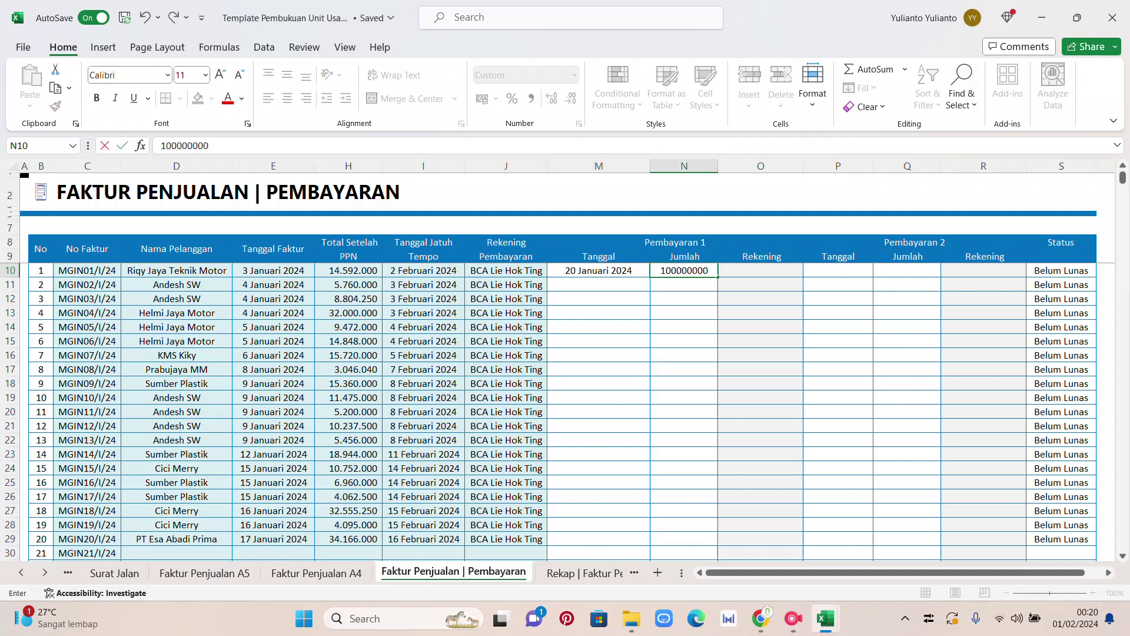
pyautogui.press('Return')
pyautogui.click(684, 270)
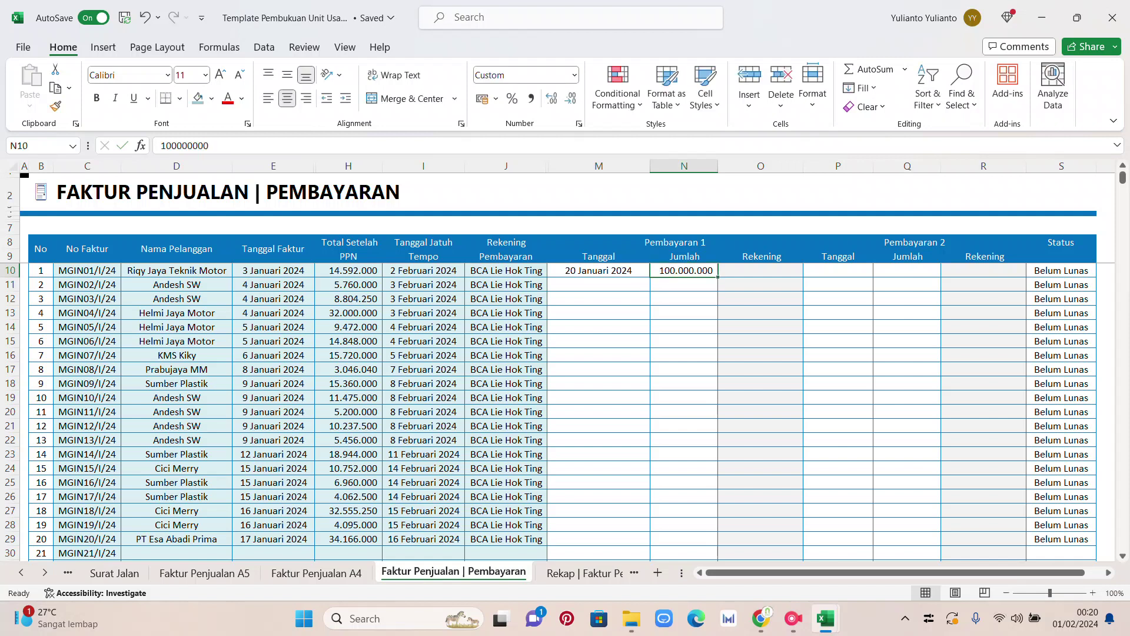
pyautogui.write('10000000')
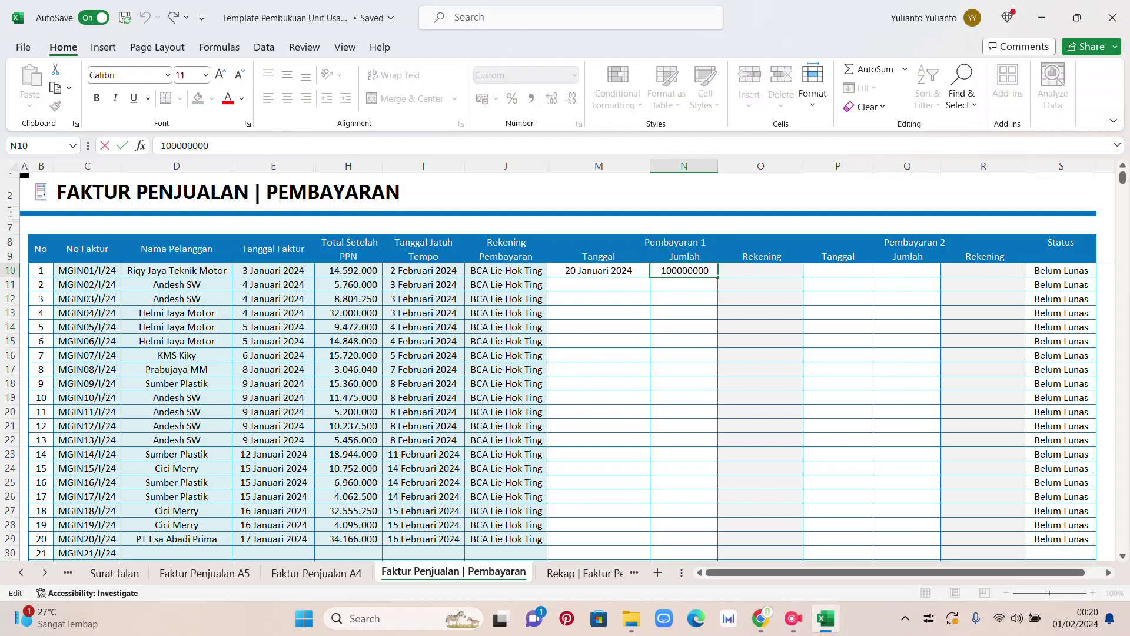
pyautogui.press('Return')
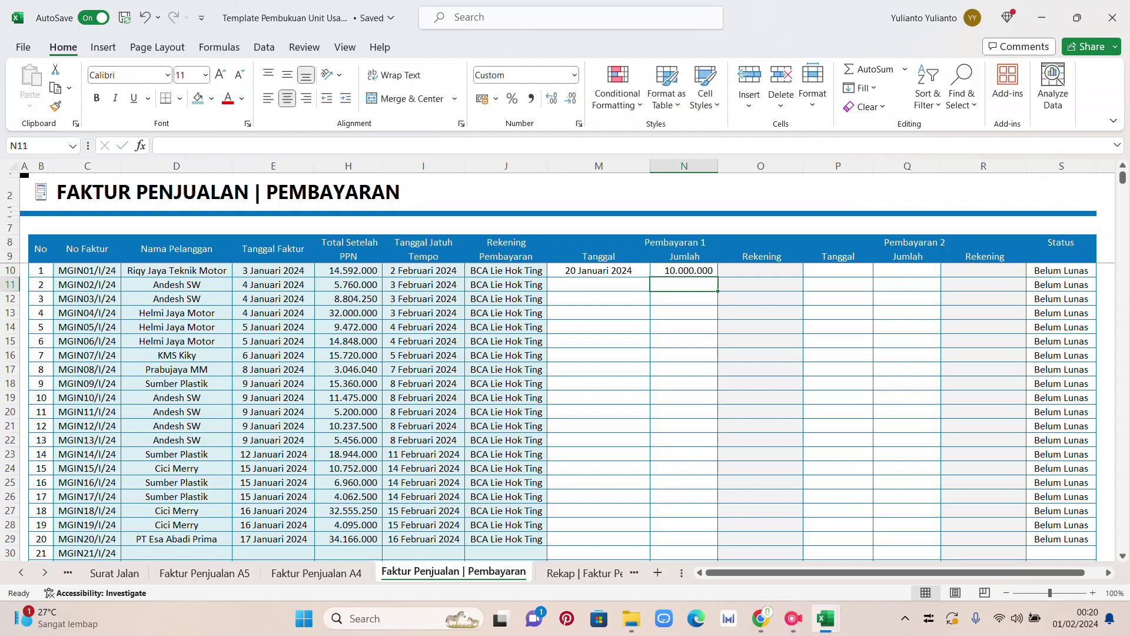
pyautogui.click(760, 271)
pyautogui.click(809, 271)
pyautogui.click(760, 284)
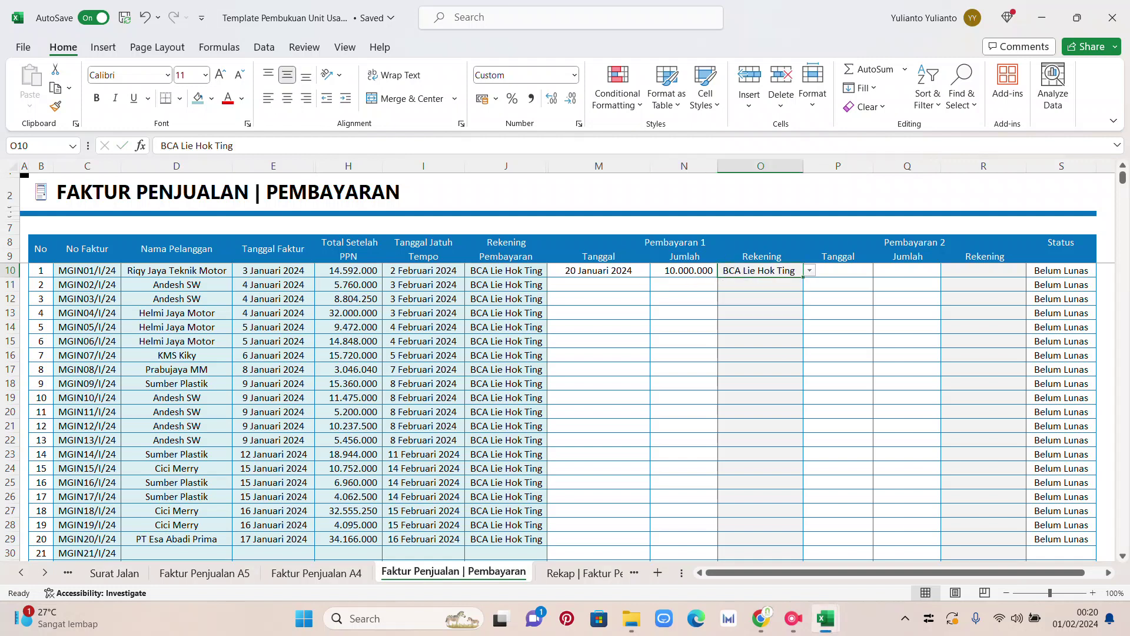
pyautogui.click(838, 270)
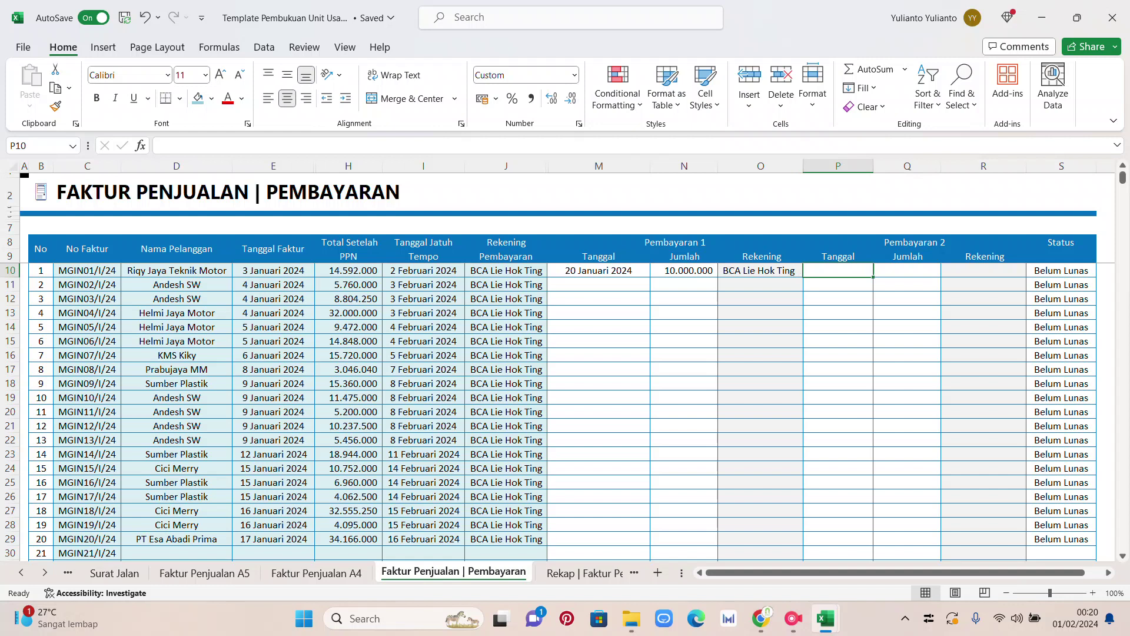
pyautogui.write('2')
pyautogui.press('BackSpace')
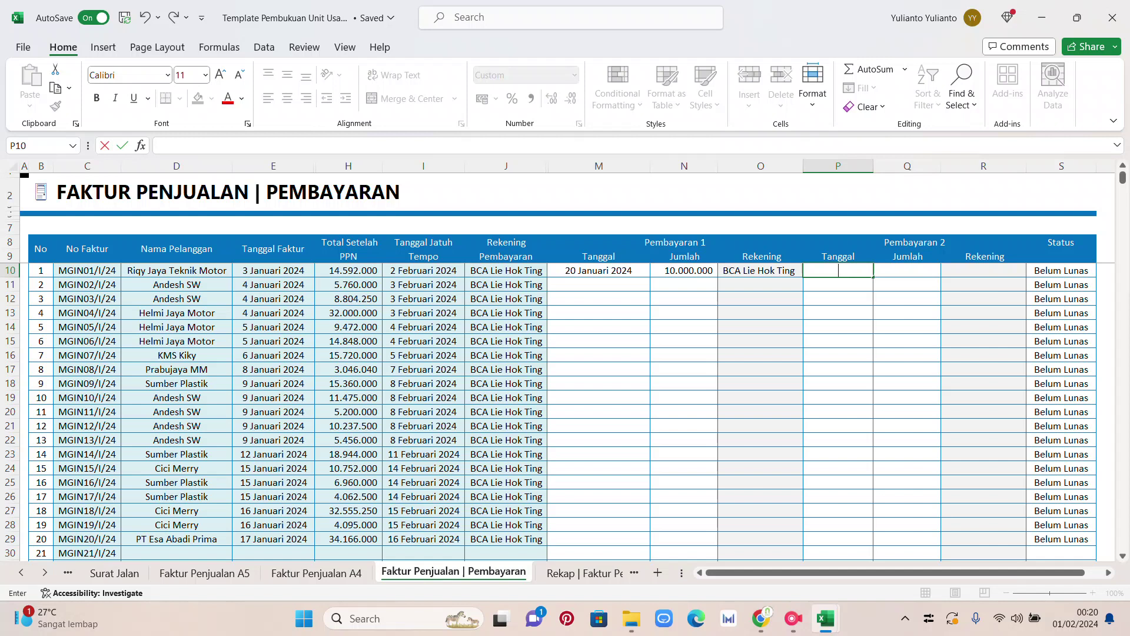
pyautogui.click(1061, 270)
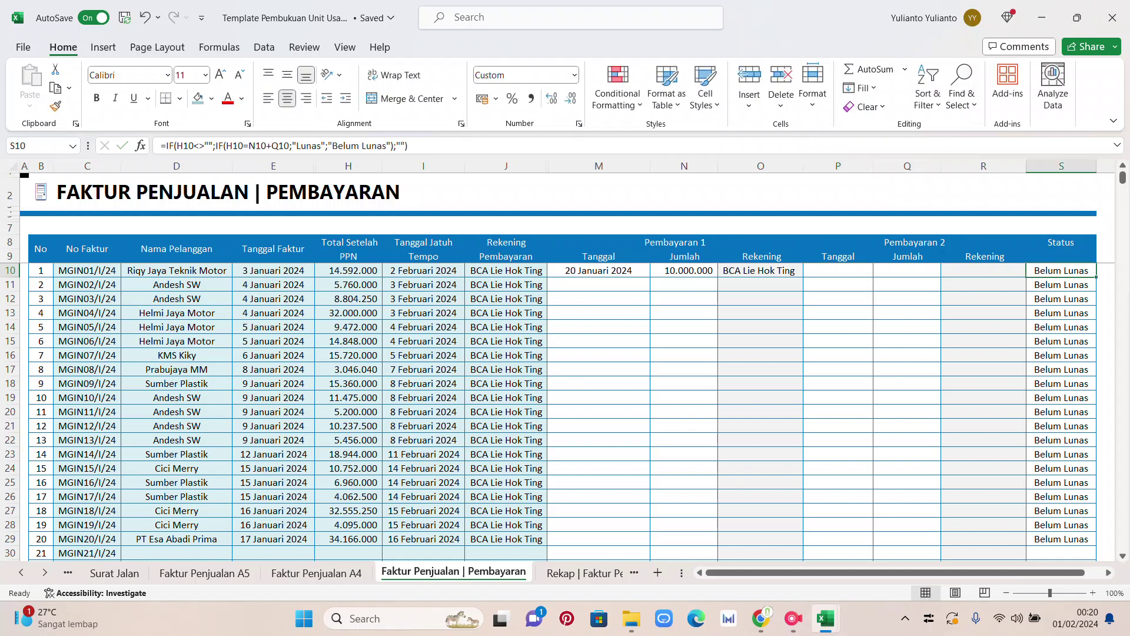
# - Enter the first invoice's Pembayaran 2 with date 30/1/24 and Jumlah 4592000, and fit column P to the date's width
pyautogui.click(838, 270)
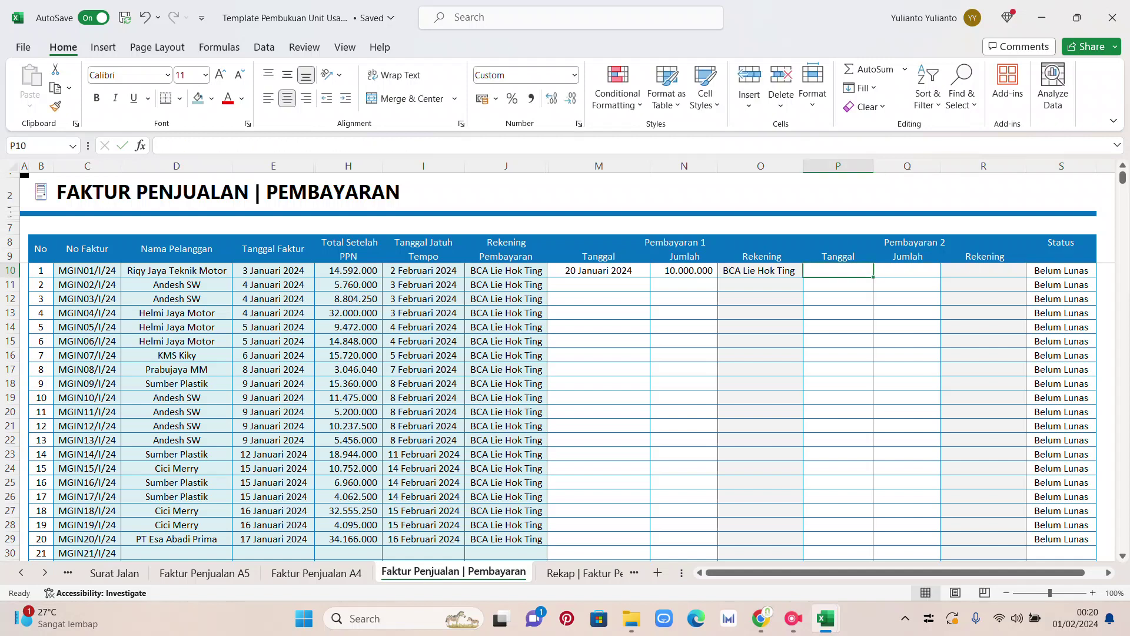
pyautogui.write('30')
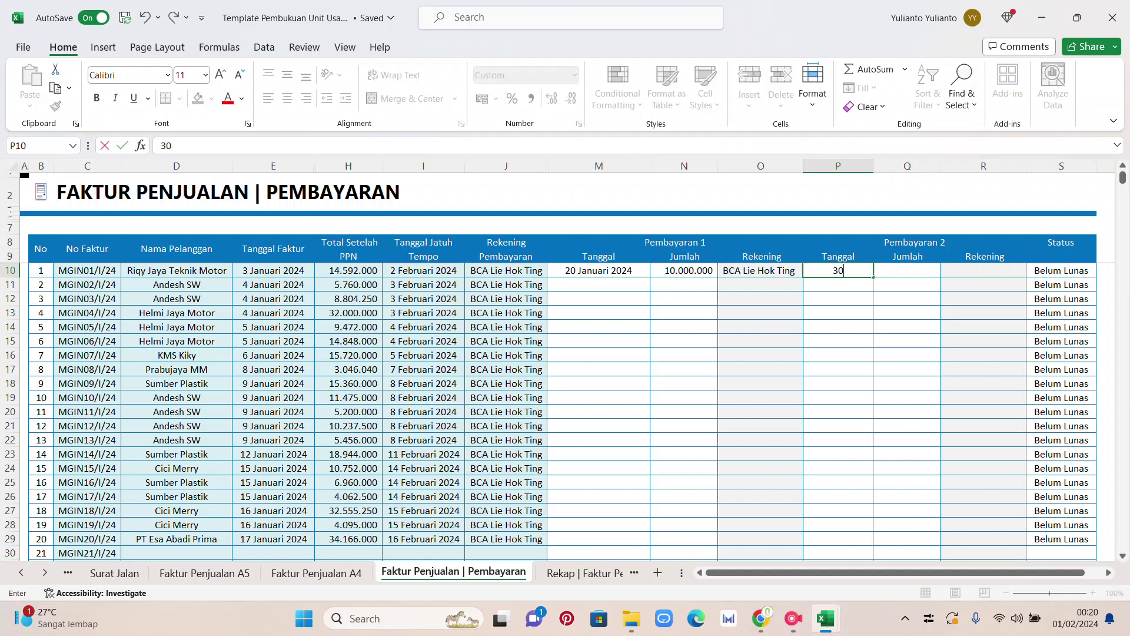
pyautogui.write('/1/24')
pyautogui.press('Tab')
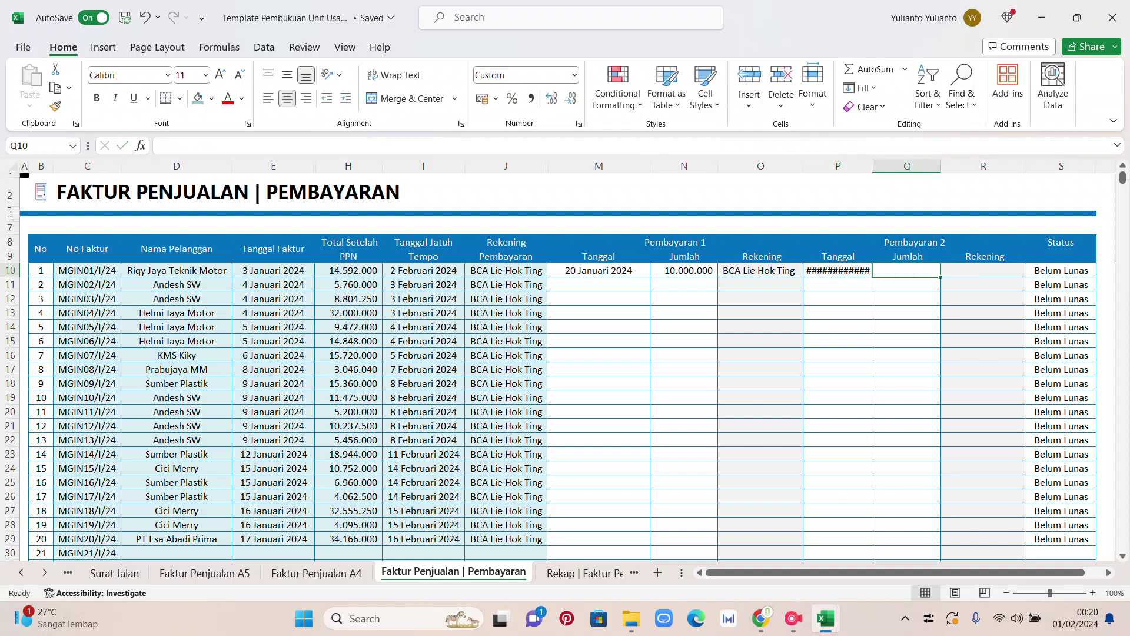
pyautogui.write('4')
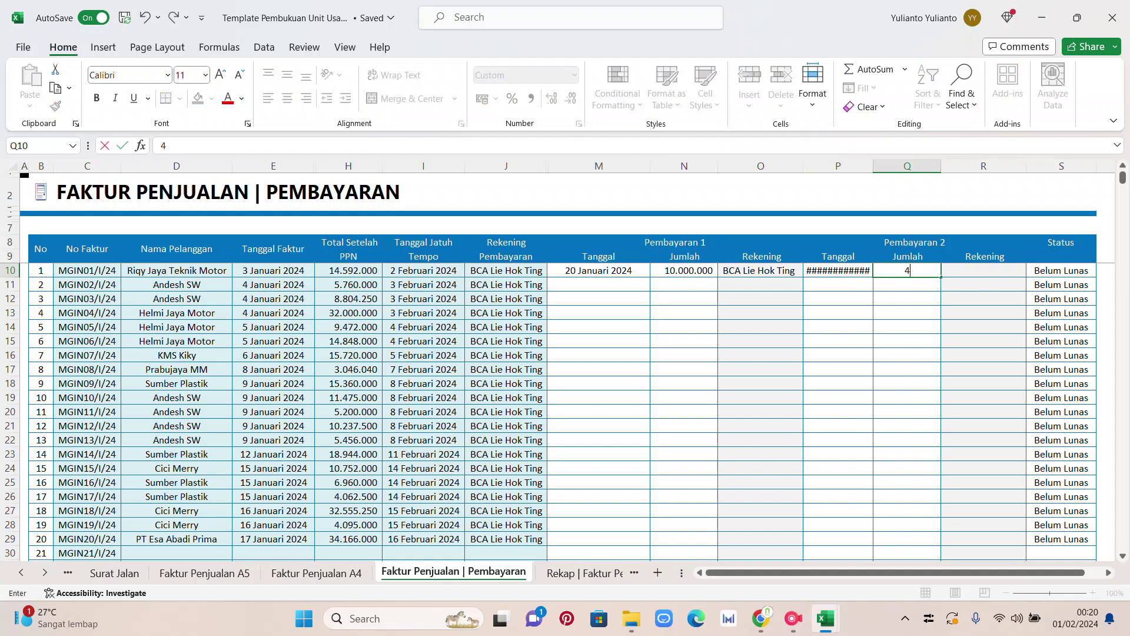
pyautogui.write('592000')
pyautogui.press('Return')
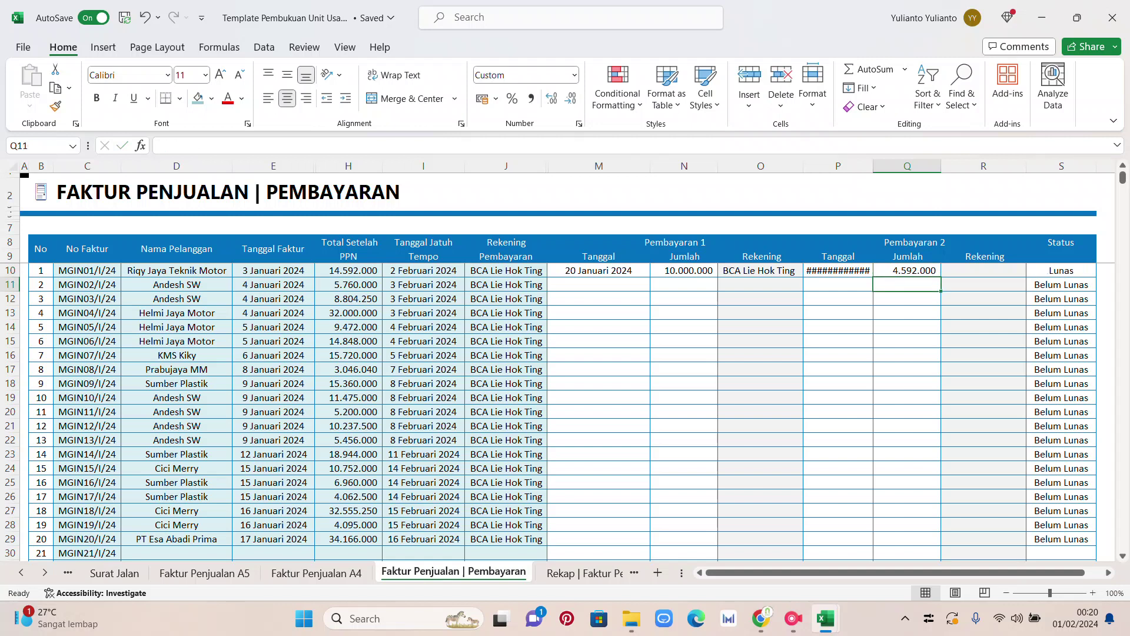
pyautogui.doubleClick(873, 166)
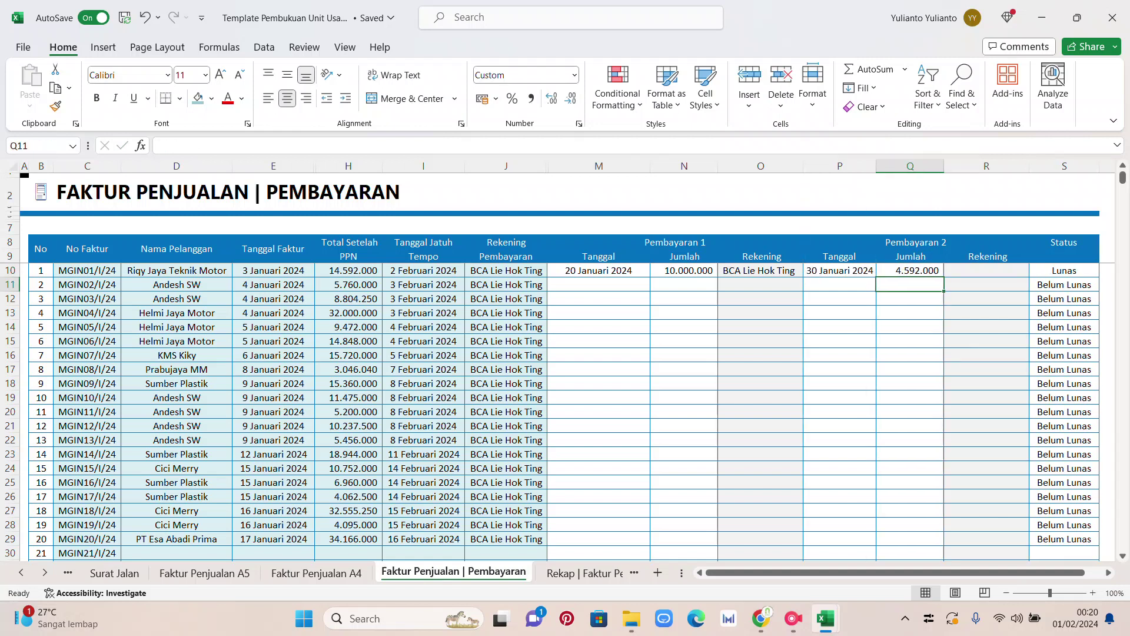
# - Set the first invoice's Pembayaran 2 Rekening to the BCA account and check its Status formula in S10
pyautogui.click(986, 271)
pyautogui.click(1035, 270)
pyautogui.click(987, 283)
pyautogui.click(987, 313)
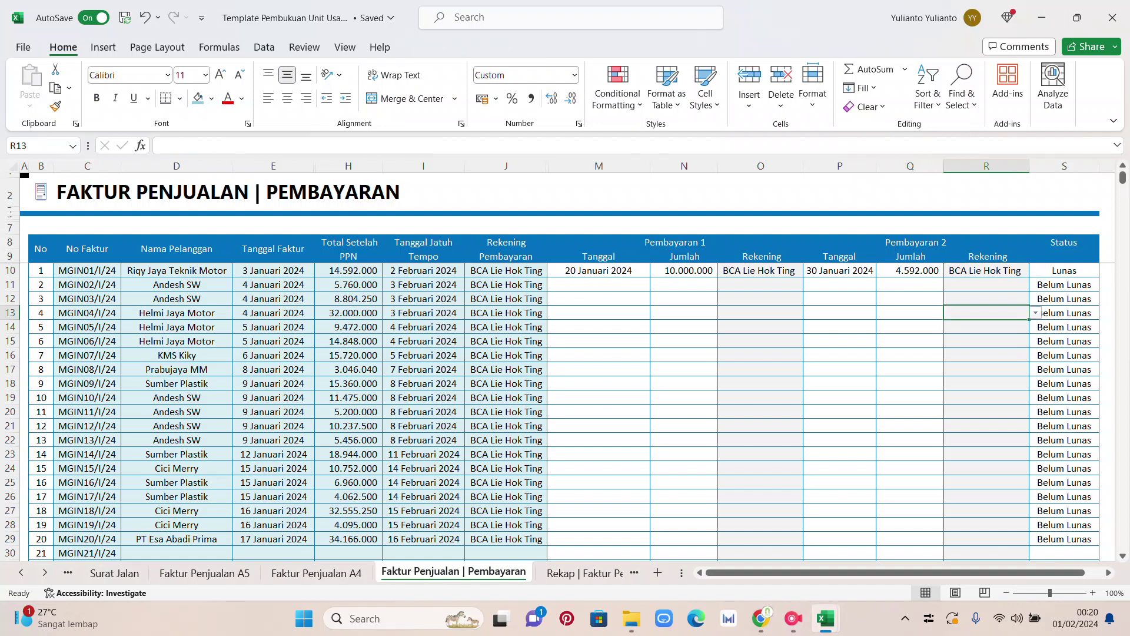
pyautogui.click(1064, 270)
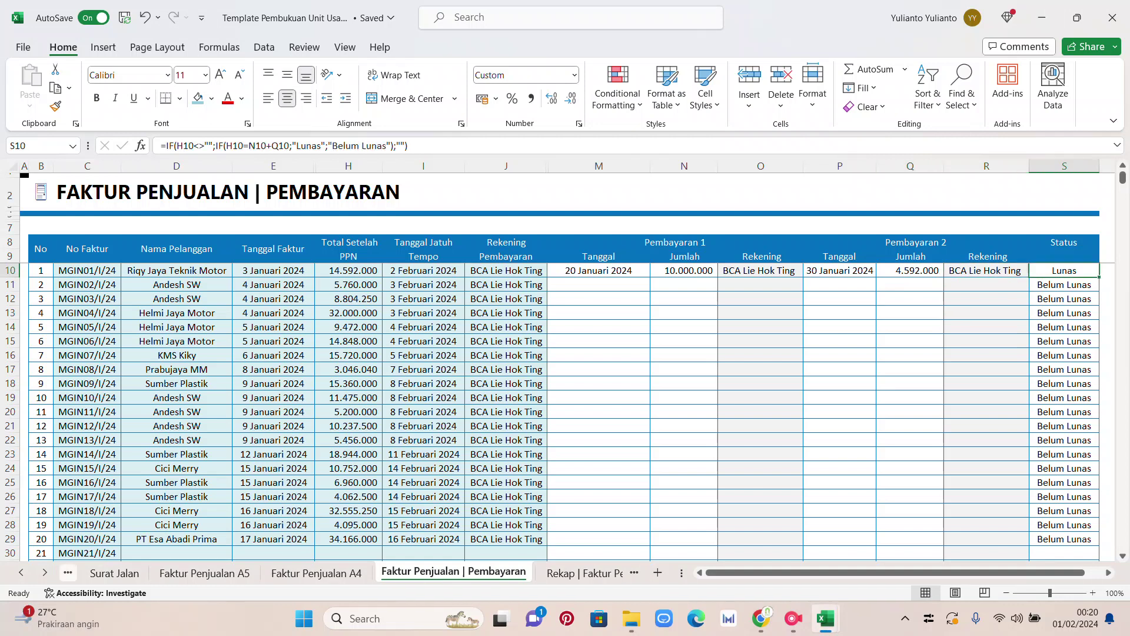
# - Return to the workbook's Menu sheet to view the unpaid invoice lists and cash position
pyautogui.click(22, 573)
pyautogui.scroll(5, 353, 573)
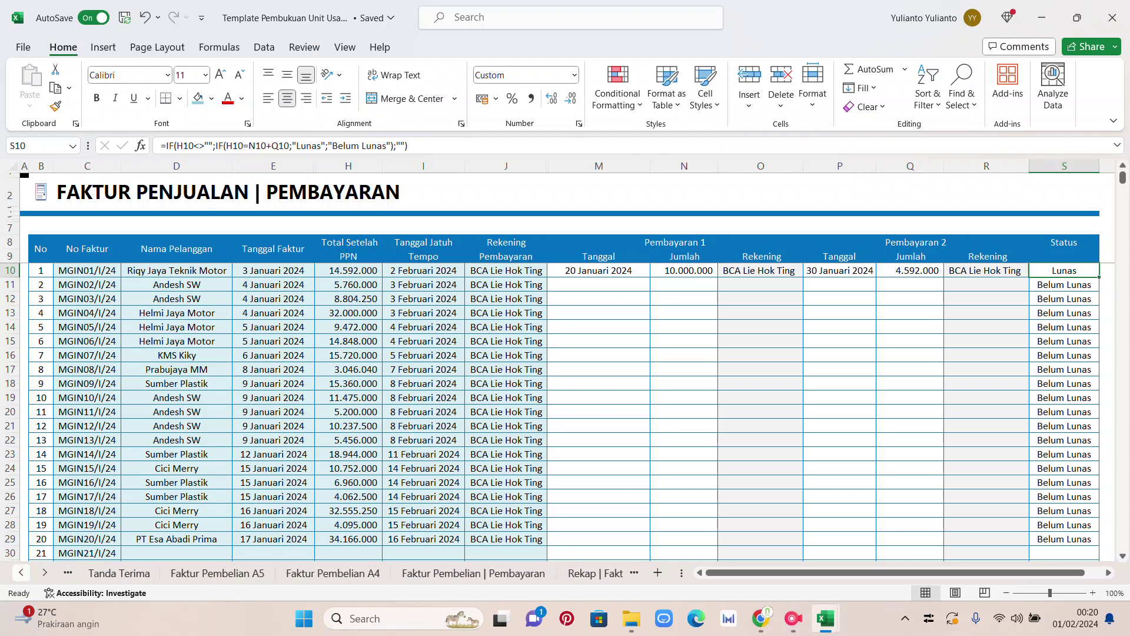
pyautogui.click(21, 573)
pyautogui.click(21, 572)
pyautogui.click(20, 573)
pyautogui.click(103, 573)
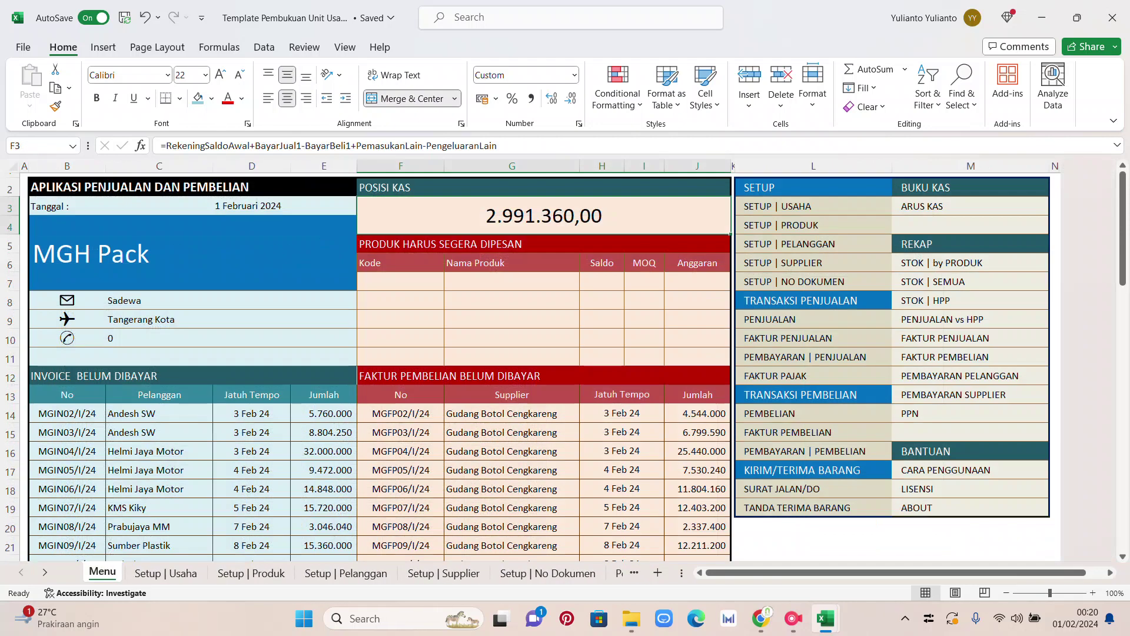
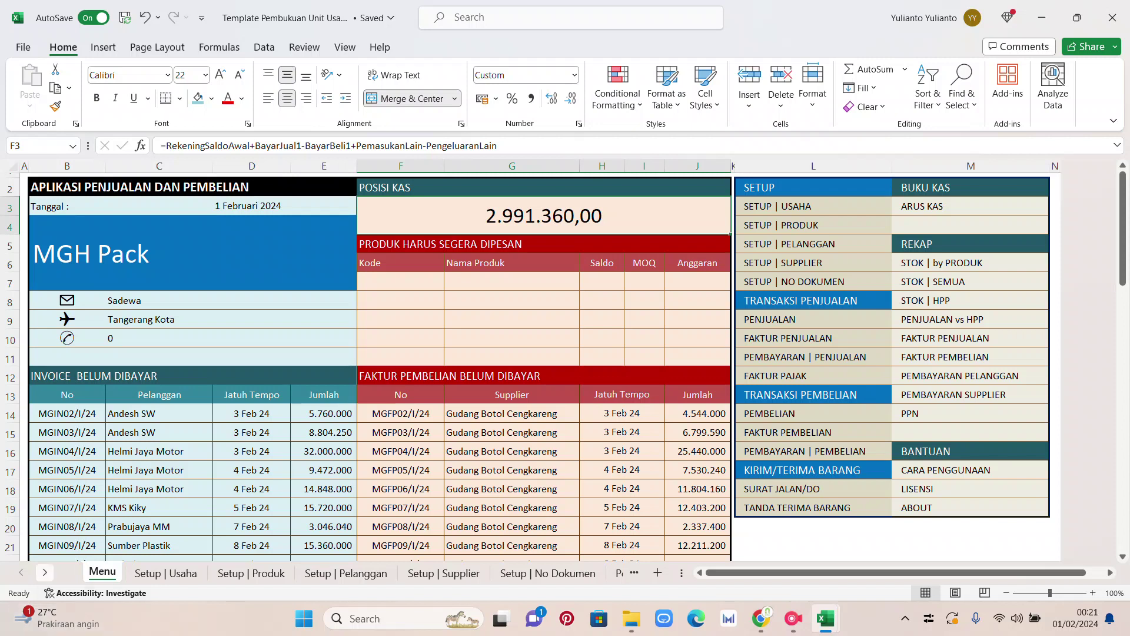
# - Open the Rekap Pembayaran Supplier sheet and examine the order totals, payments and outstanding debt per supplier
pyautogui.moveTo(44, 572); pyautogui.dragTo(45, 572)
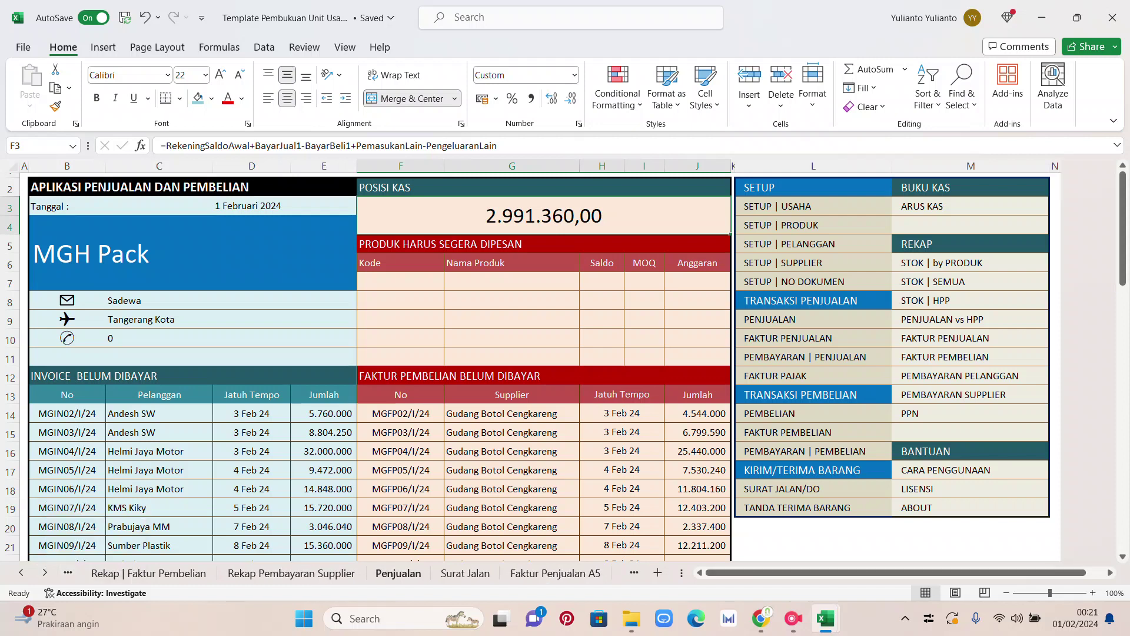
pyautogui.click(291, 572)
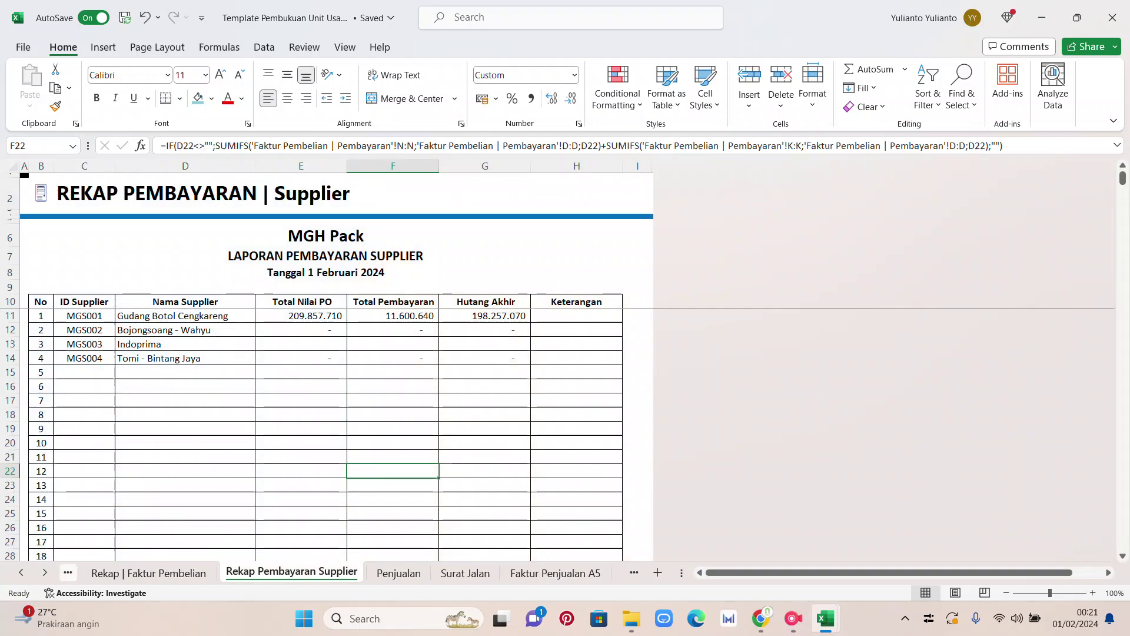
pyautogui.click(20, 572)
pyautogui.click(20, 572)
pyautogui.click(21, 572)
pyautogui.click(45, 573)
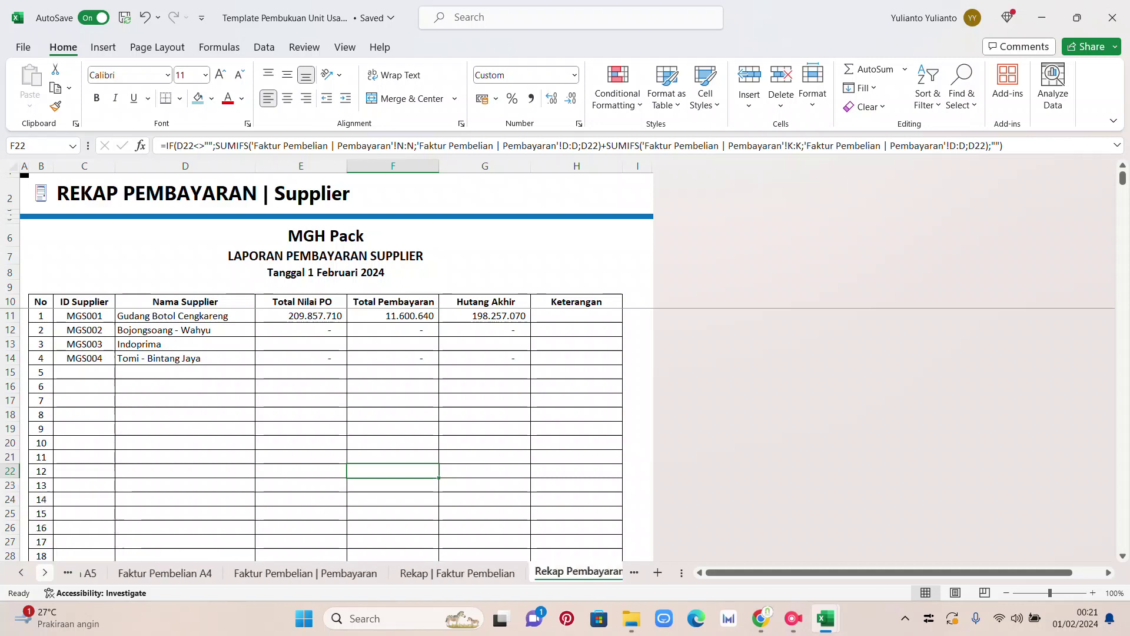
pyautogui.click(44, 572)
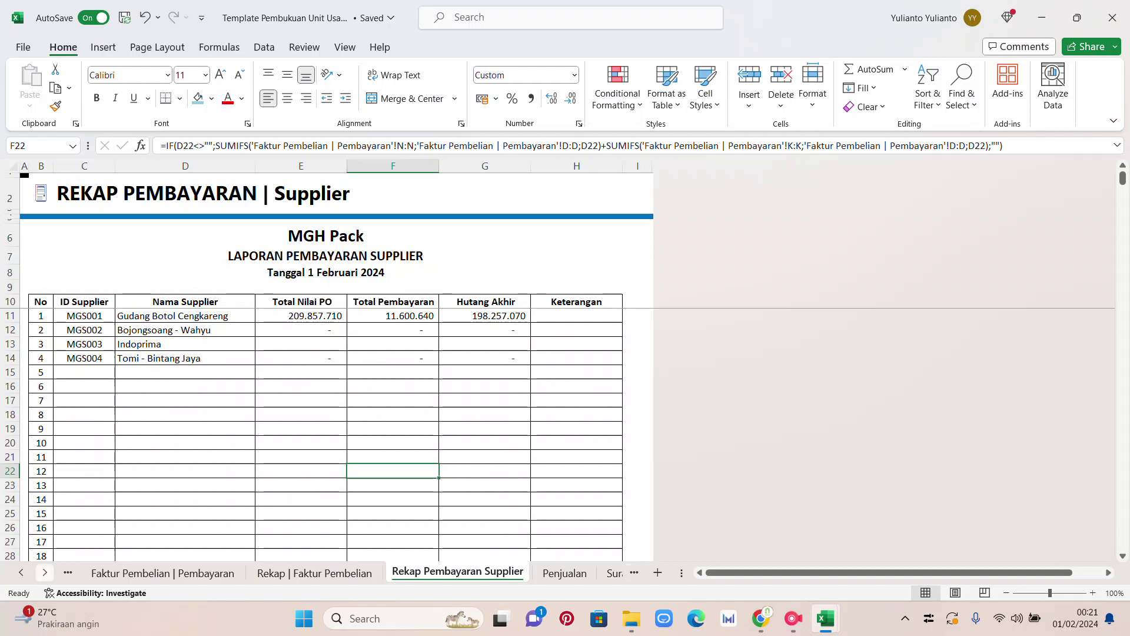
# - Review the Penjualan, Surat Jalan and Faktur Penjualan sheets in turn, ending at Faktur Penjualan | Pembayaran
pyautogui.click(44, 572)
pyautogui.click(45, 573)
pyautogui.click(261, 573)
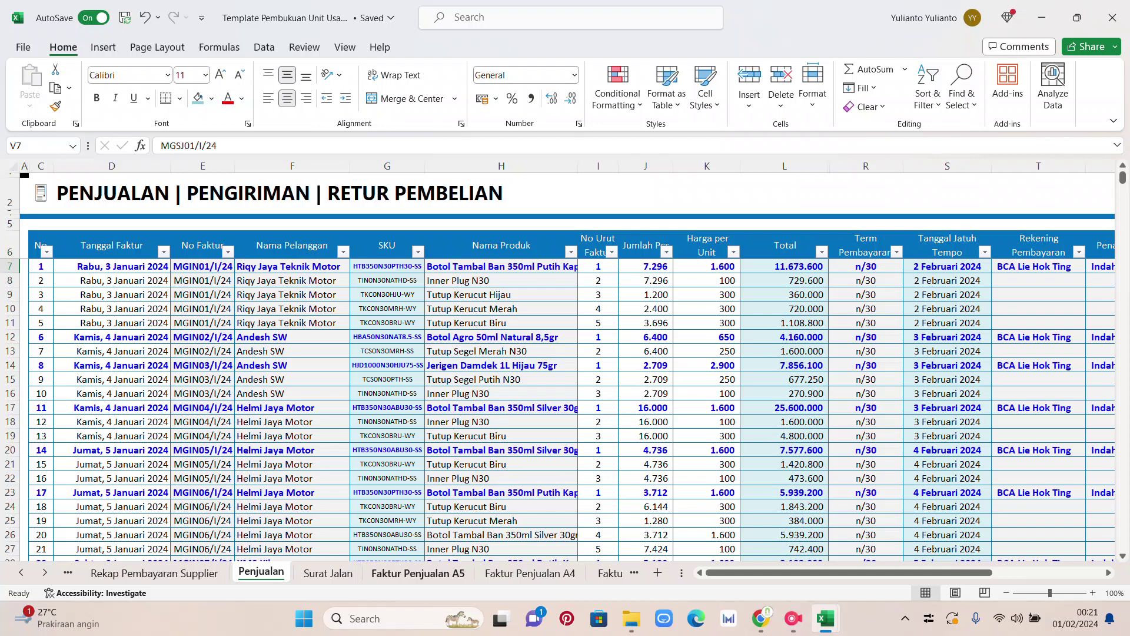
pyautogui.hotkey('ctrl', 'pagedown')
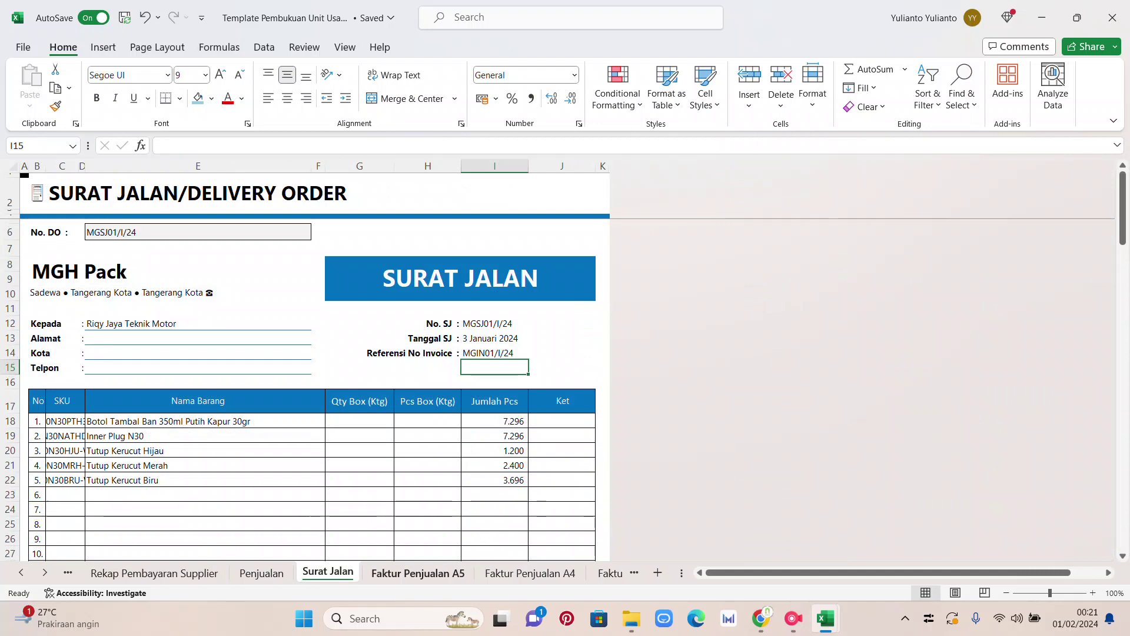
pyautogui.hotkey('ctrl', 'pagedown')
pyautogui.hotkey('ctrl', 'pagedown')
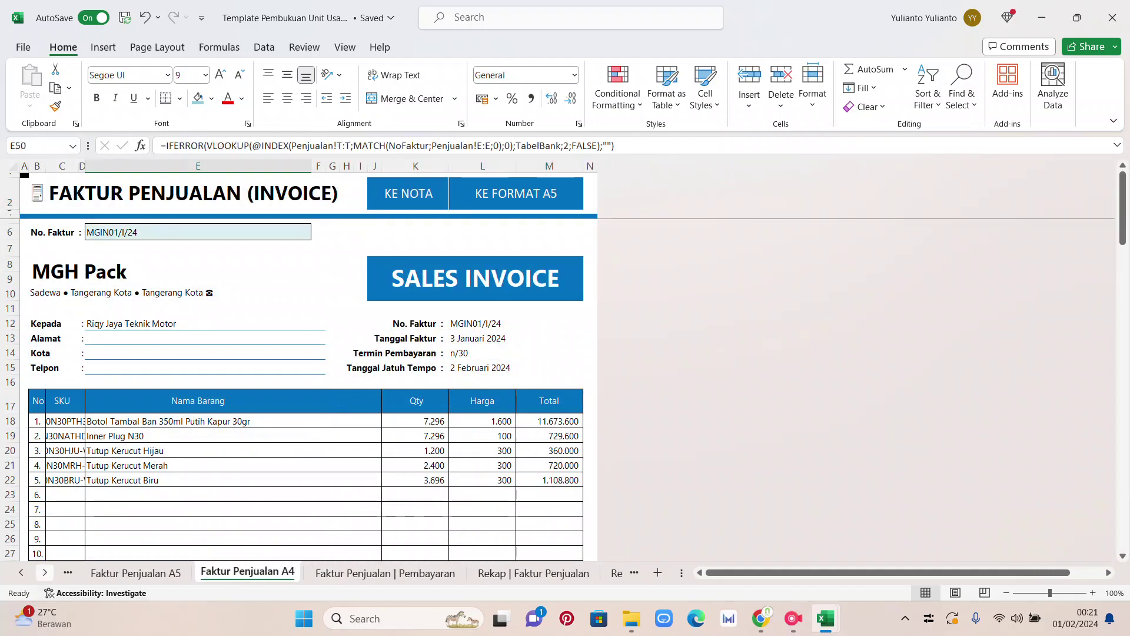
pyautogui.hotkey('ctrl', 'pagedown')
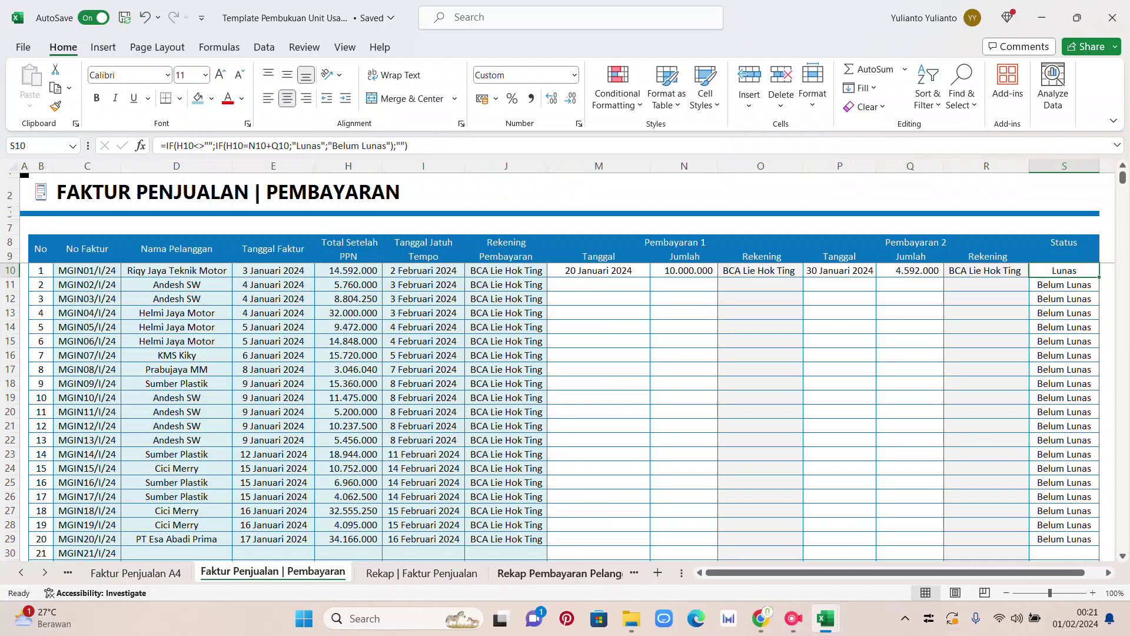
# - Widen the No Faktur column on the Rekap | Faktur Penjualan sheet to fit the invoice numbers
pyautogui.hotkey('ctrl', 'pagedown')
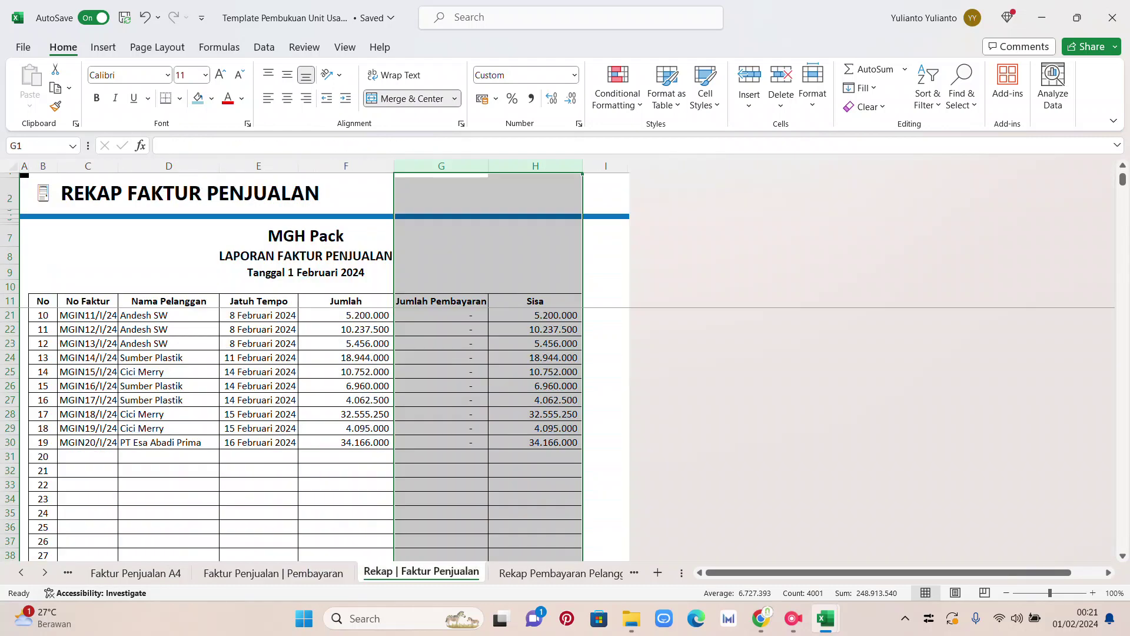
pyautogui.click(441, 499)
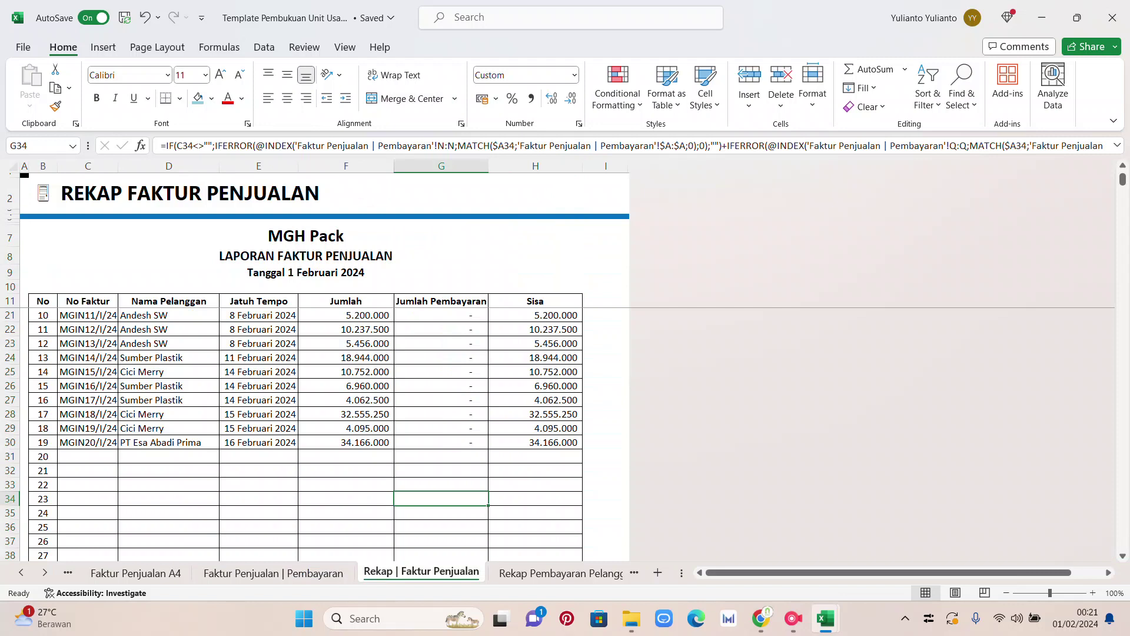
pyautogui.moveTo(118, 166); pyautogui.dragTo(140, 166)
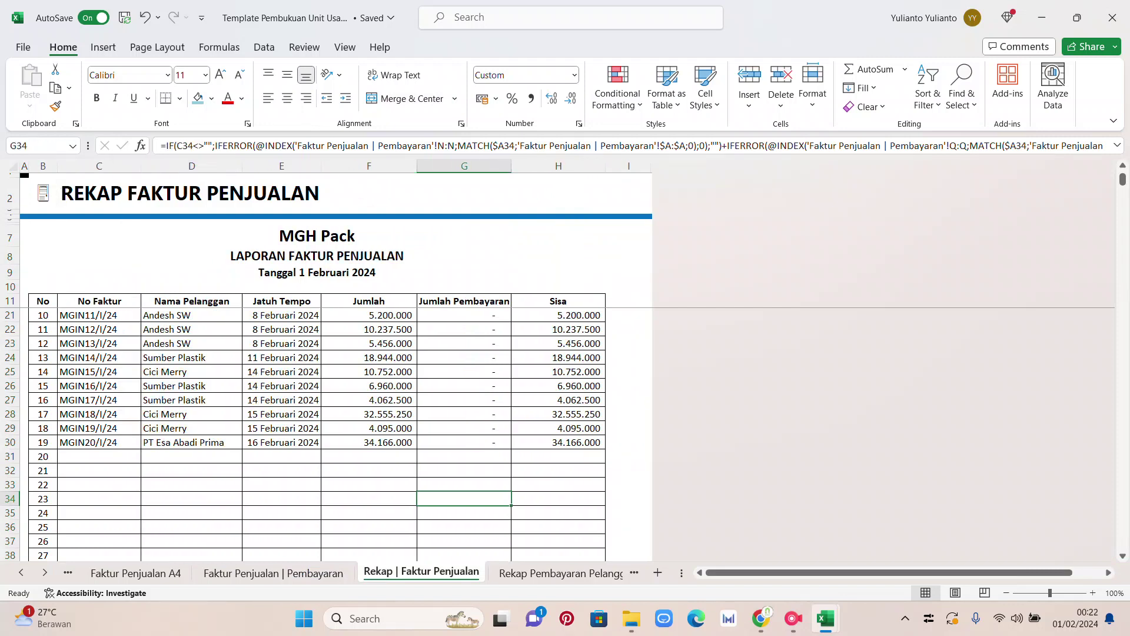
# - Examine the sales invoice recap rows and the formula in C12, and view the Rekap Pembayaran Pelanggan sheet
pyautogui.scroll(3, 318, 436)
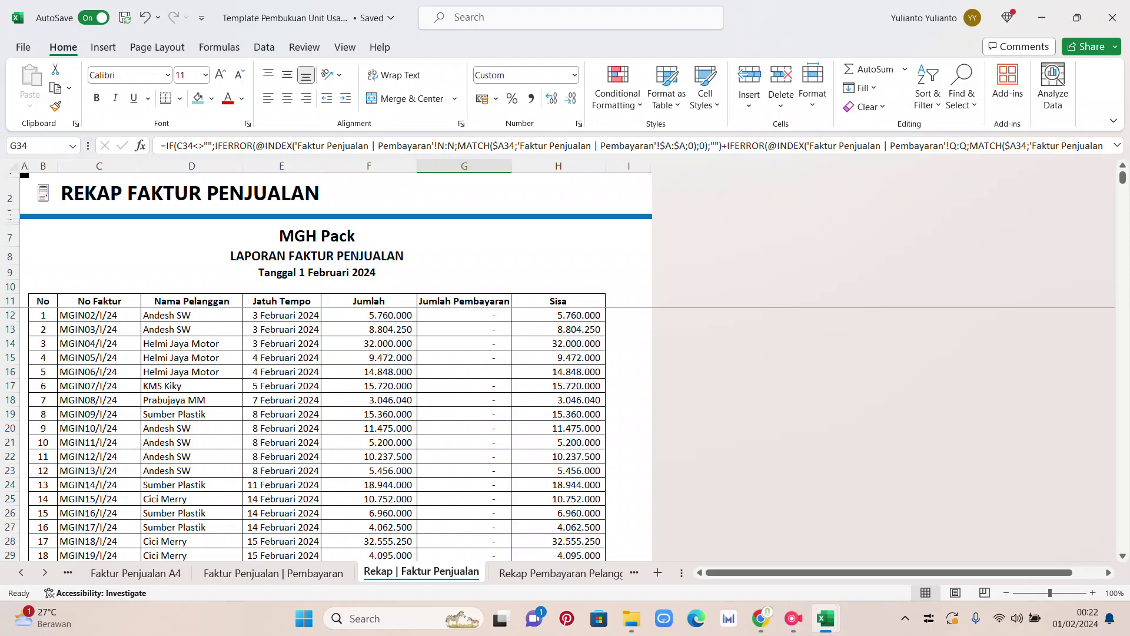
pyautogui.scroll(-1, 318, 436)
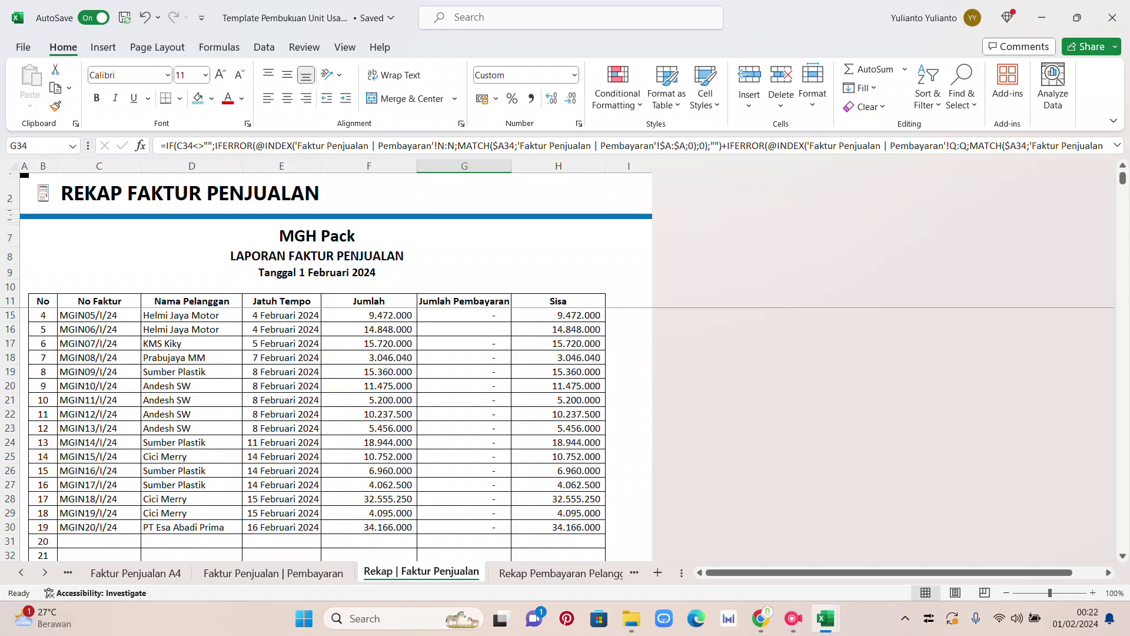
pyautogui.scroll(1, 318, 436)
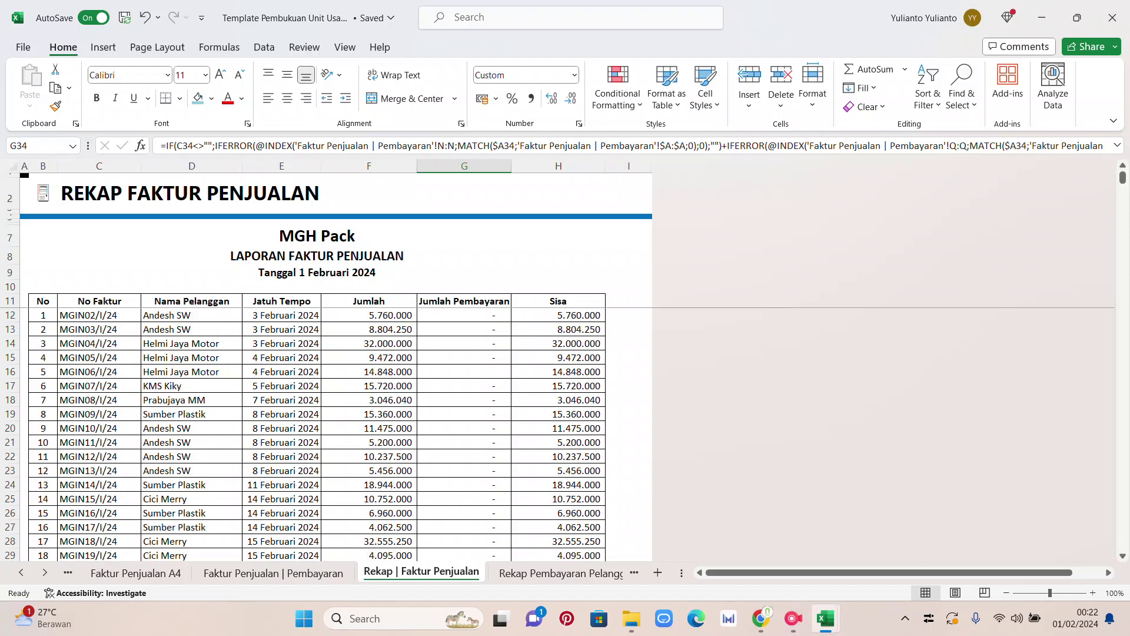
pyautogui.click(99, 315)
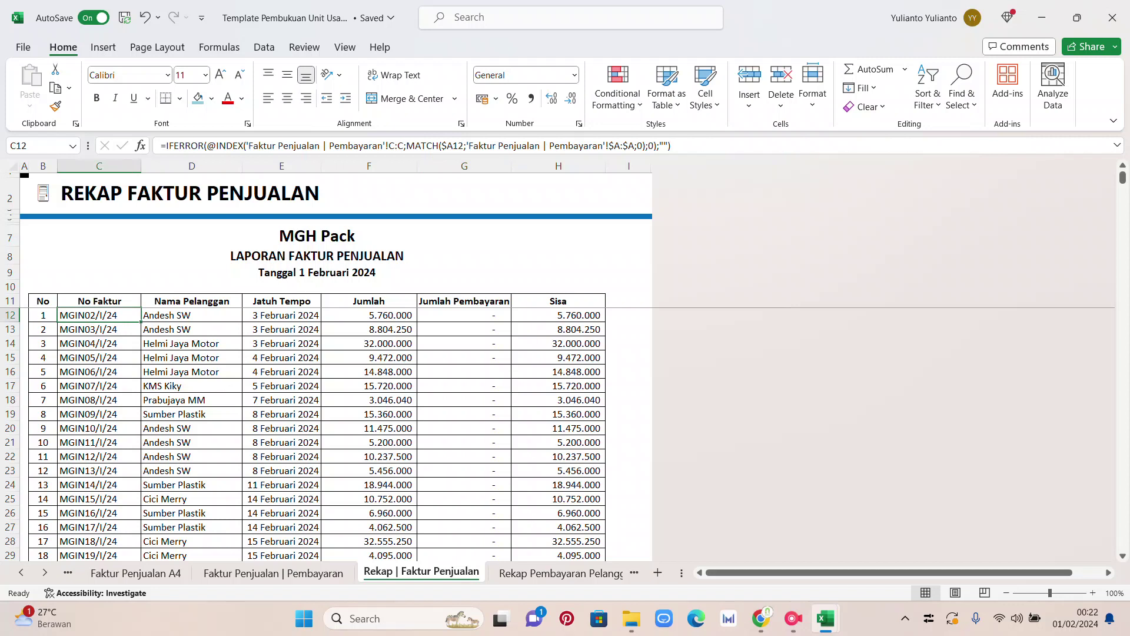
pyautogui.scroll(-2, 318, 436)
pyautogui.hotkey('ctrl', 'pagedown')
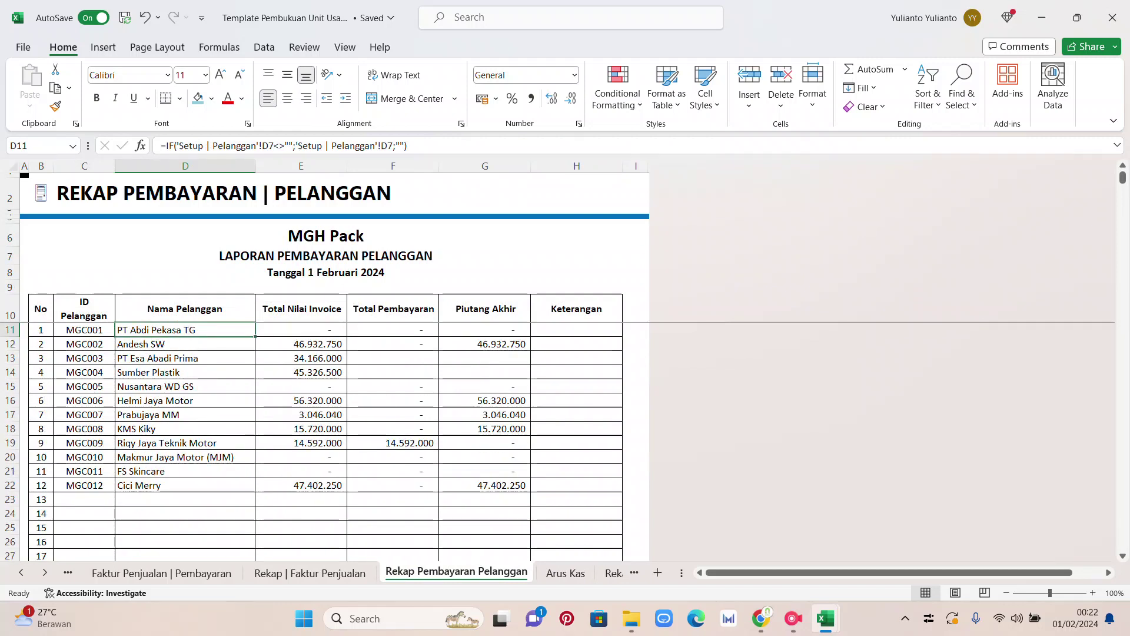
# - Enter the date 30/1/24 as Tanggal in the first row of the Arus Kas sheet
pyautogui.click(564, 572)
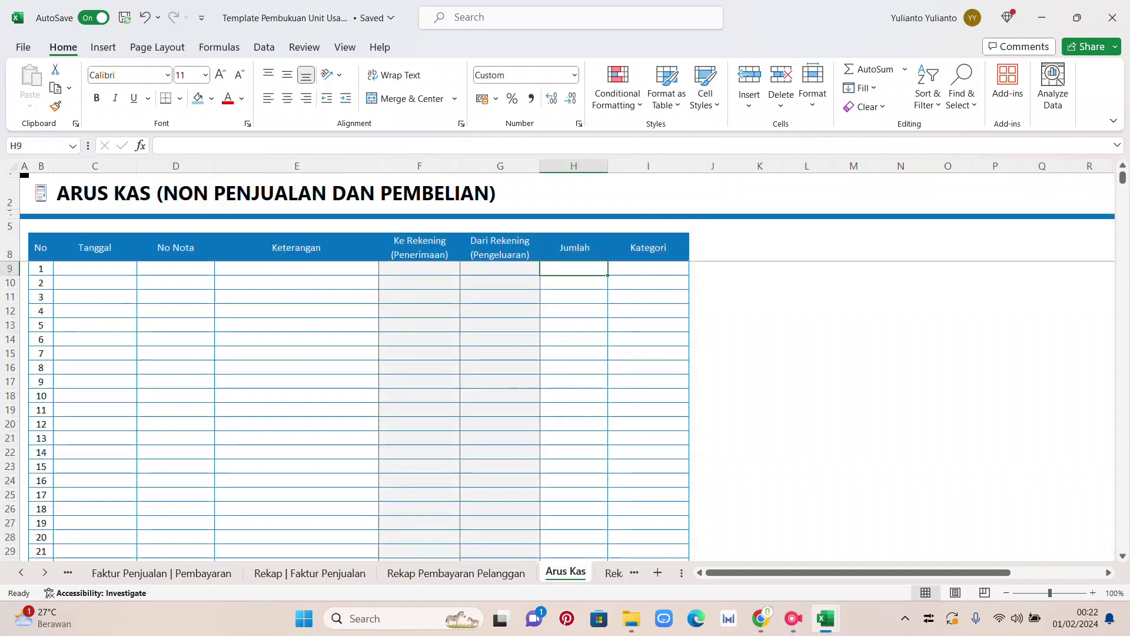
pyautogui.click(94, 268)
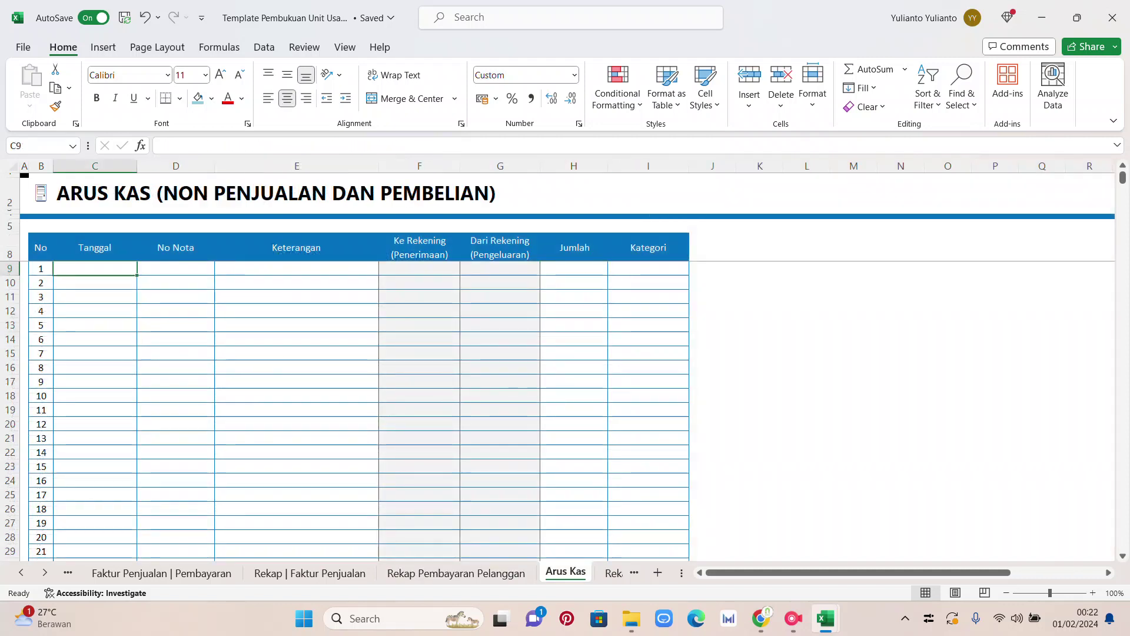
pyautogui.write('2')
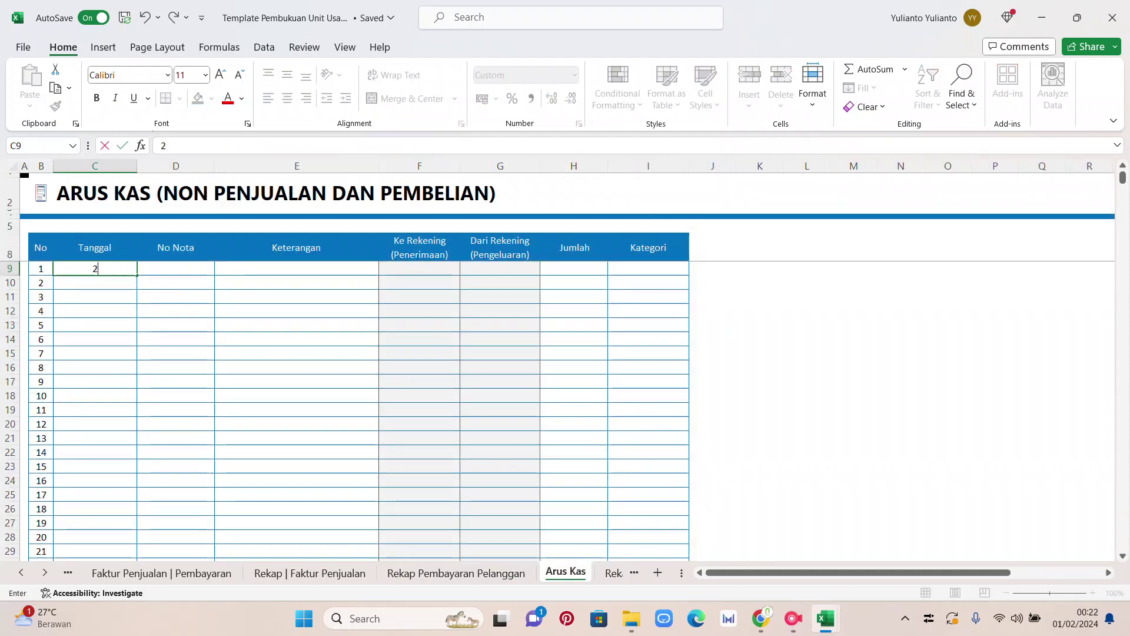
pyautogui.press('BackSpace')
pyautogui.write('3')
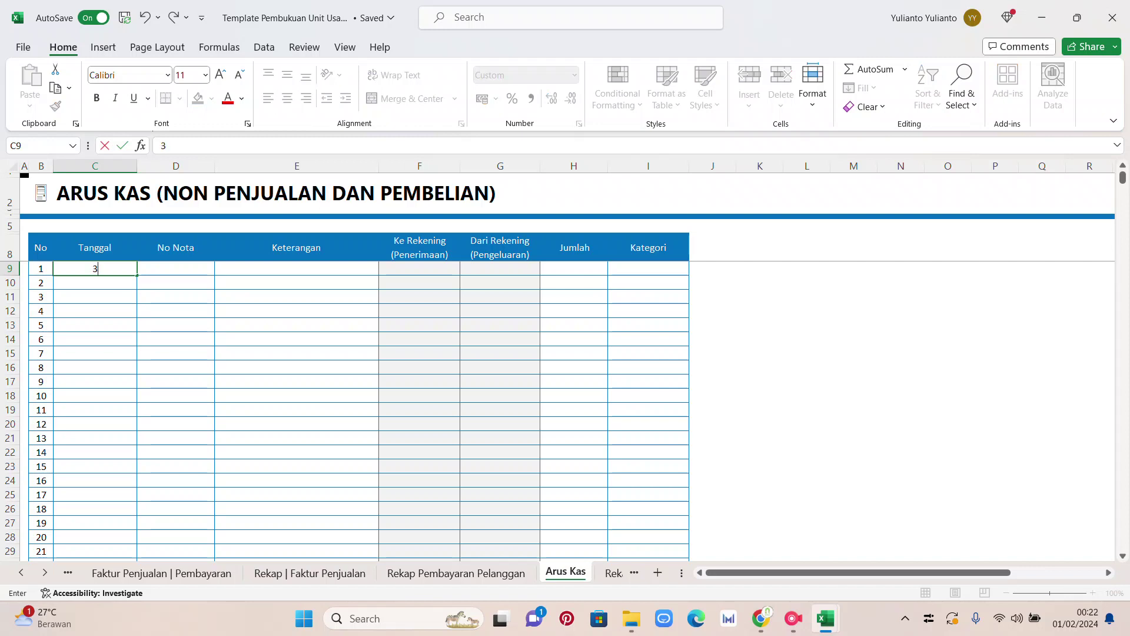
pyautogui.write('0/1/24')
pyautogui.press('Tab')
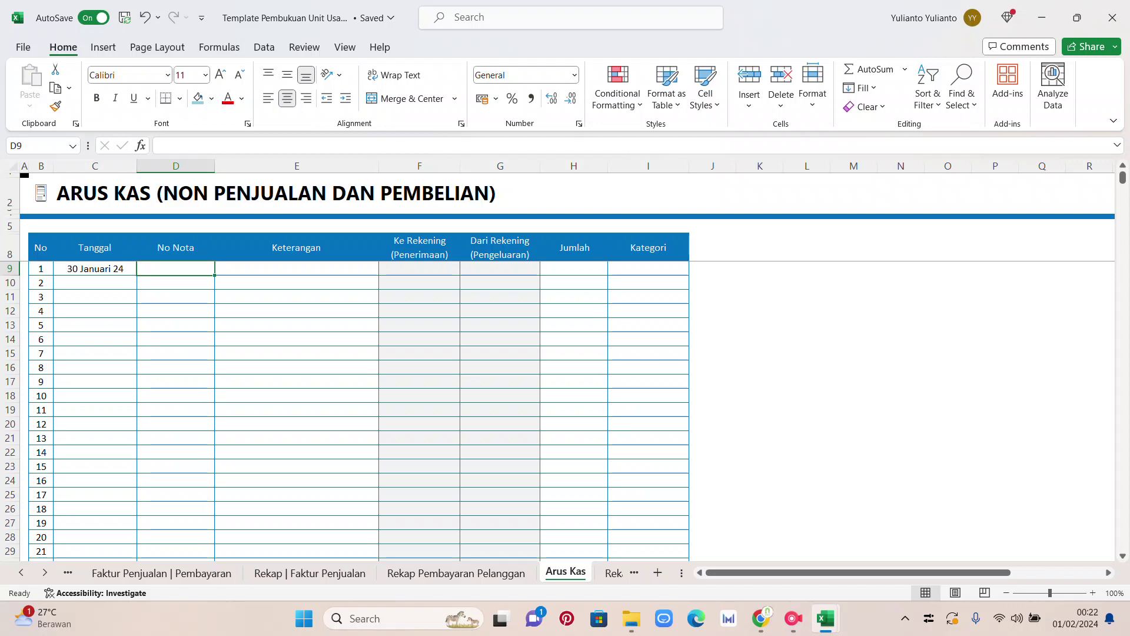
# - Enter "Bayar Keamanan" as the Keterangan of the first Arus Kas entry
pyautogui.click(297, 268)
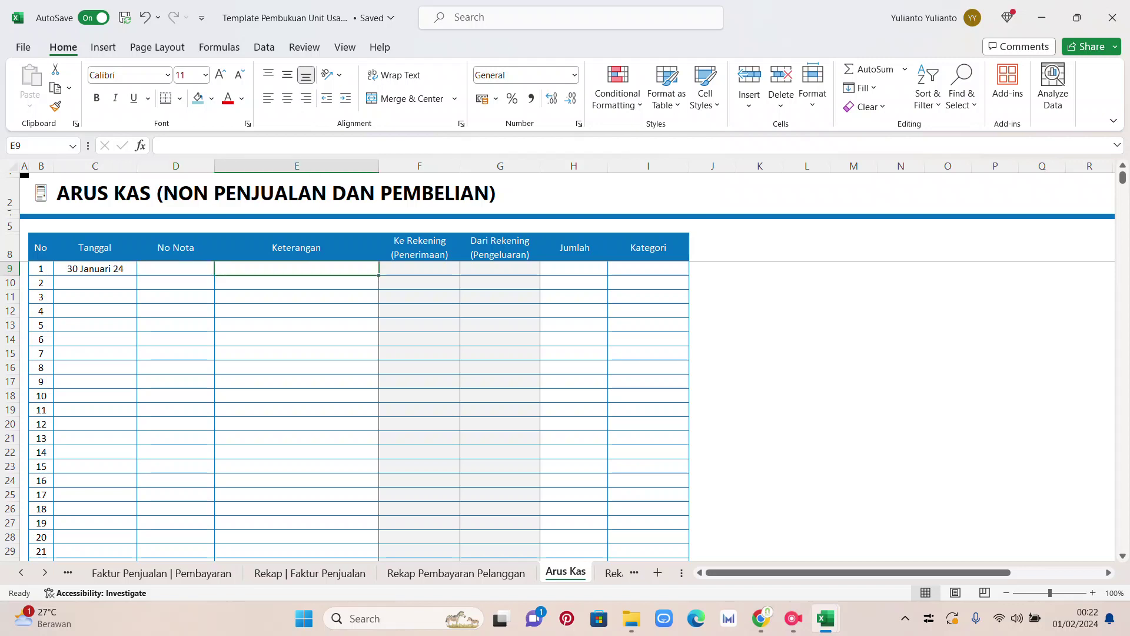
pyautogui.write('Ba')
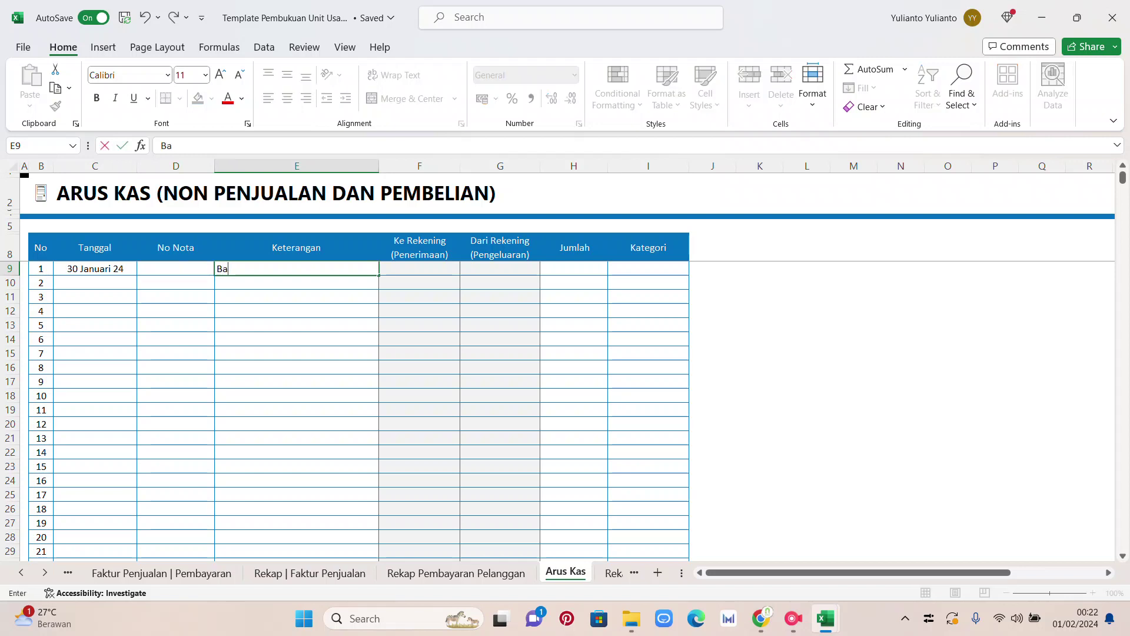
pyautogui.write('yar Keamanan')
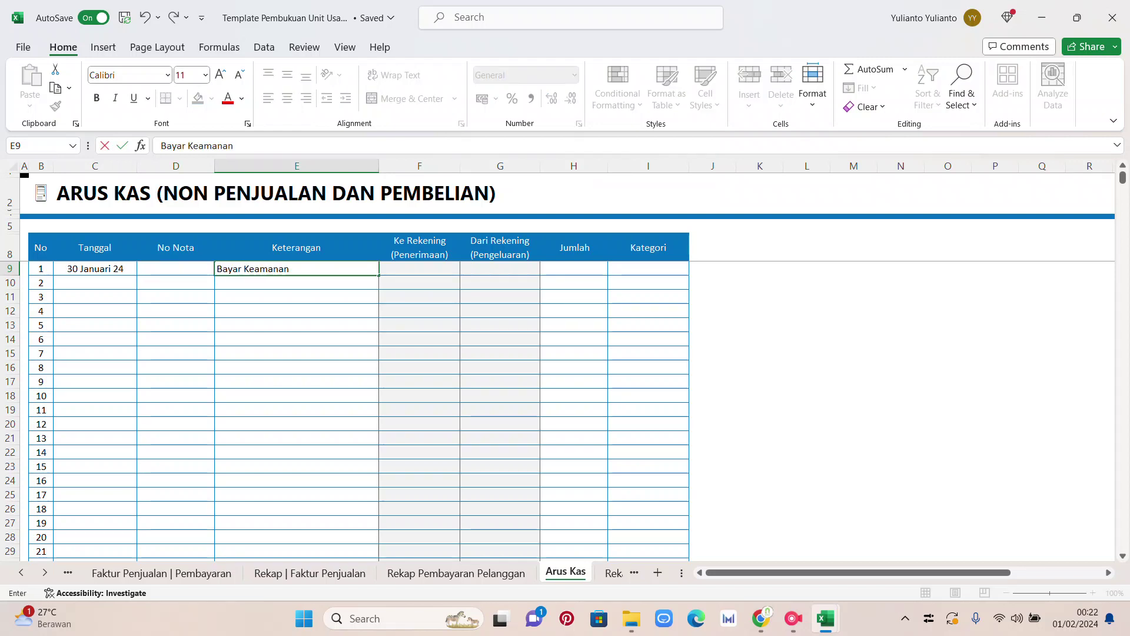
pyautogui.press('Return')
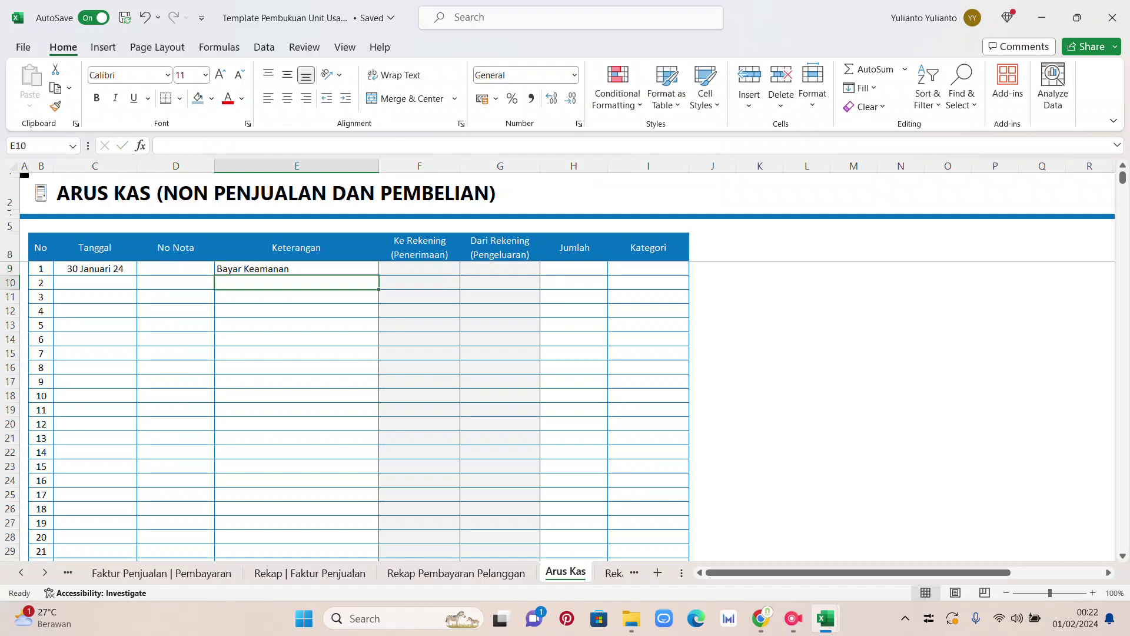
# - Set the first entry's Dari Rekening (Pengeluaran) to the first listed BCA account and its Jumlah to 1000000
pyautogui.click(500, 268)
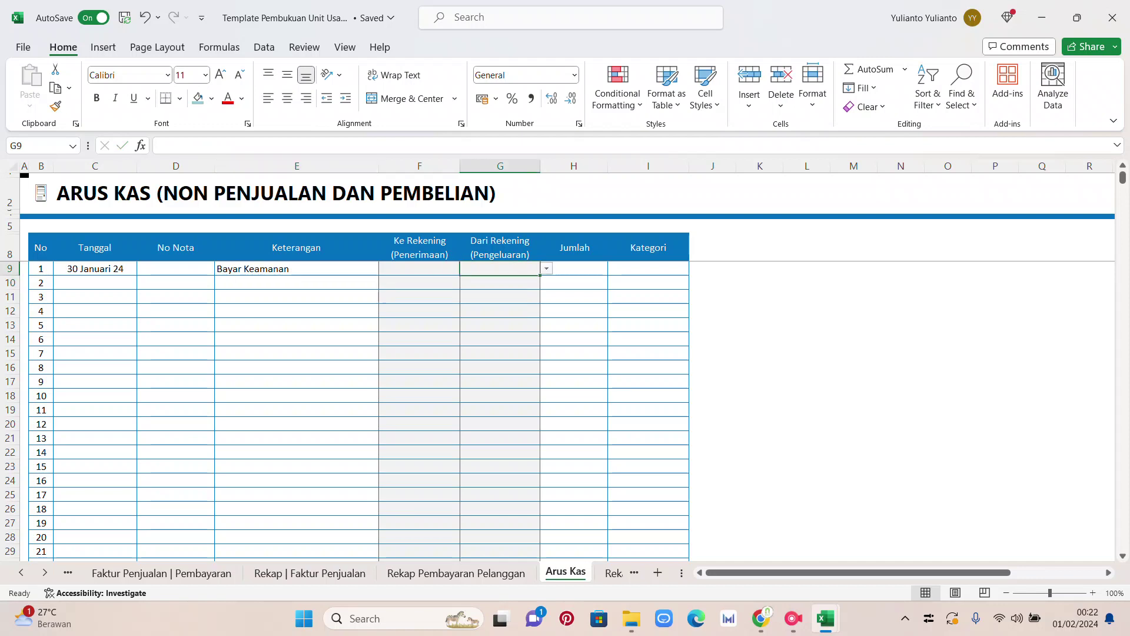
pyautogui.click(546, 269)
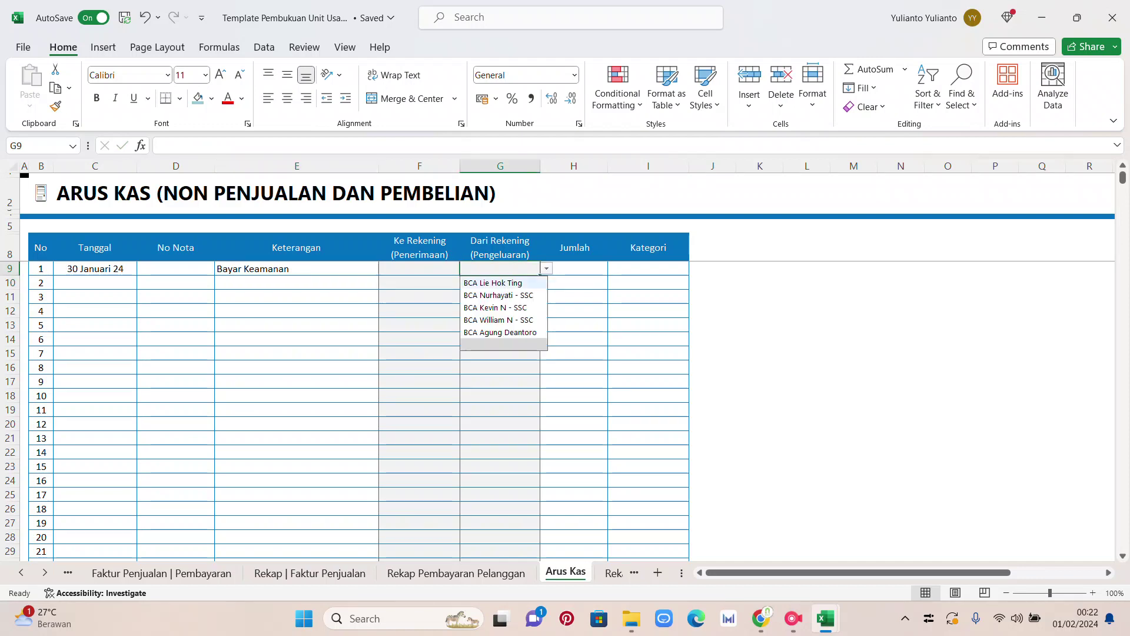
pyautogui.press('Return')
pyautogui.press('Tab')
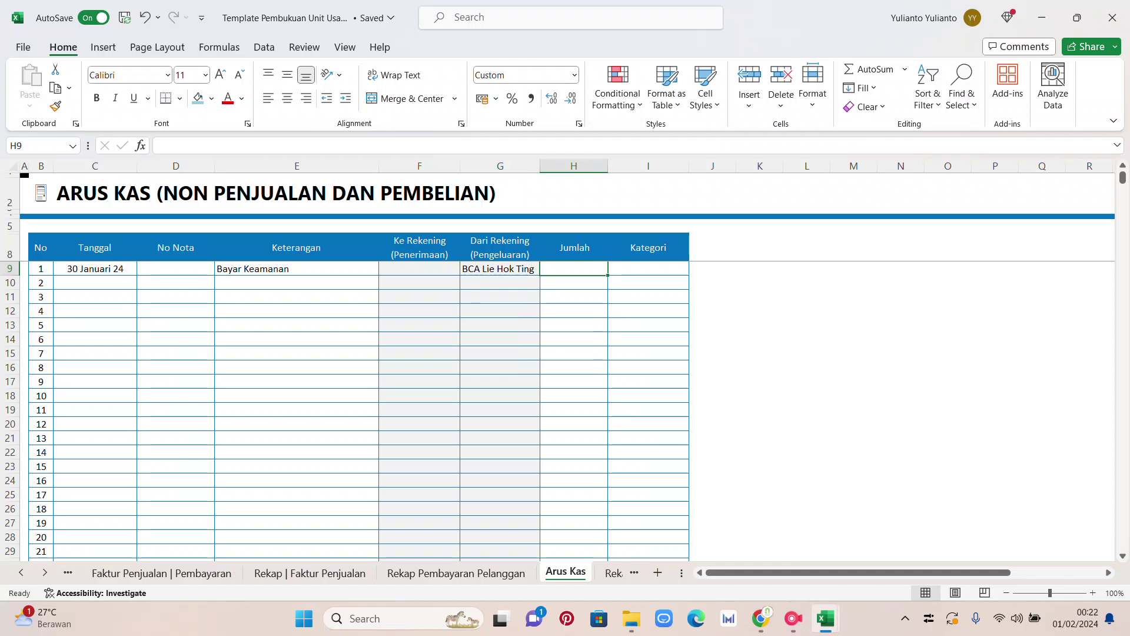
pyautogui.write('1000000')
pyautogui.press('Return')
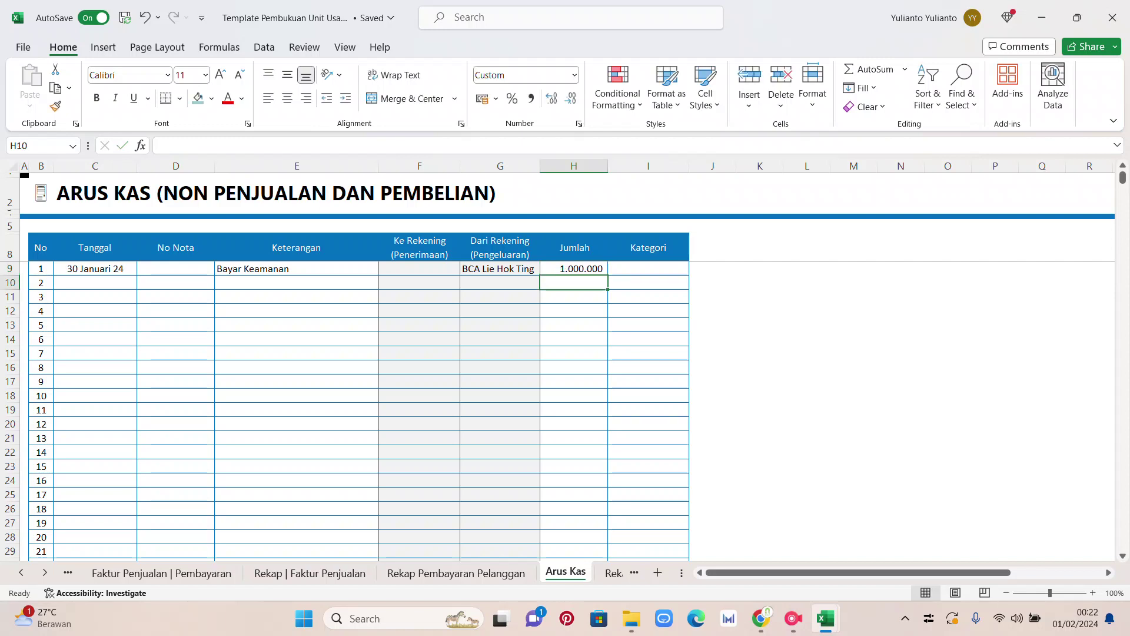
# - Return to the Menu sheet to check the POSISI KAS amount after the cash expense entry
pyautogui.click(22, 572)
pyautogui.click(21, 573)
pyautogui.click(21, 572)
pyautogui.click(21, 572)
pyautogui.click(21, 573)
pyautogui.click(22, 572)
pyautogui.click(21, 572)
pyautogui.click(21, 573)
pyautogui.click(21, 572)
pyautogui.click(21, 573)
pyautogui.click(21, 572)
pyautogui.click(21, 573)
pyautogui.click(21, 572)
pyautogui.click(20, 572)
pyautogui.click(20, 573)
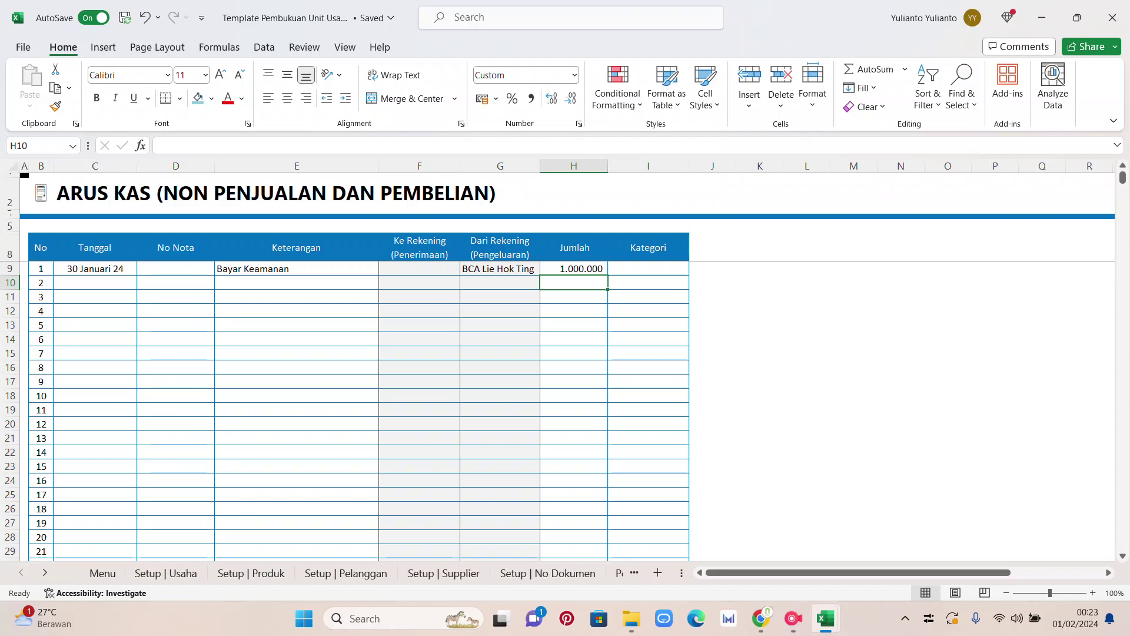
pyautogui.click(102, 573)
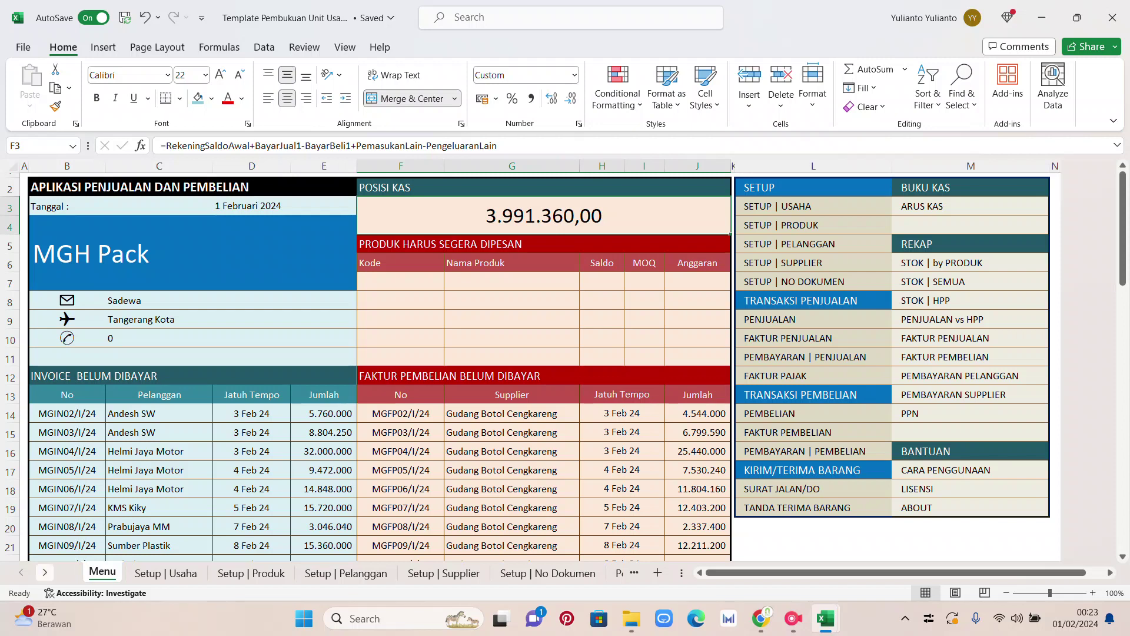
# - Clear the Jumlah of the Bayar Keamanan entry on the Arus Kas sheet
pyautogui.click(45, 573)
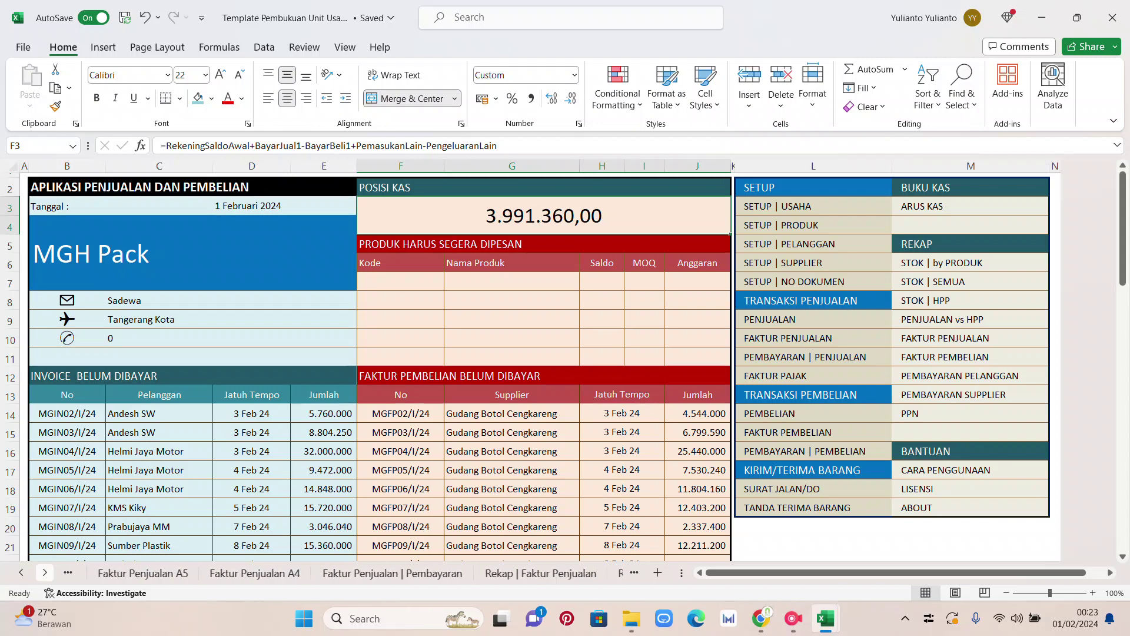
pyautogui.click(403, 572)
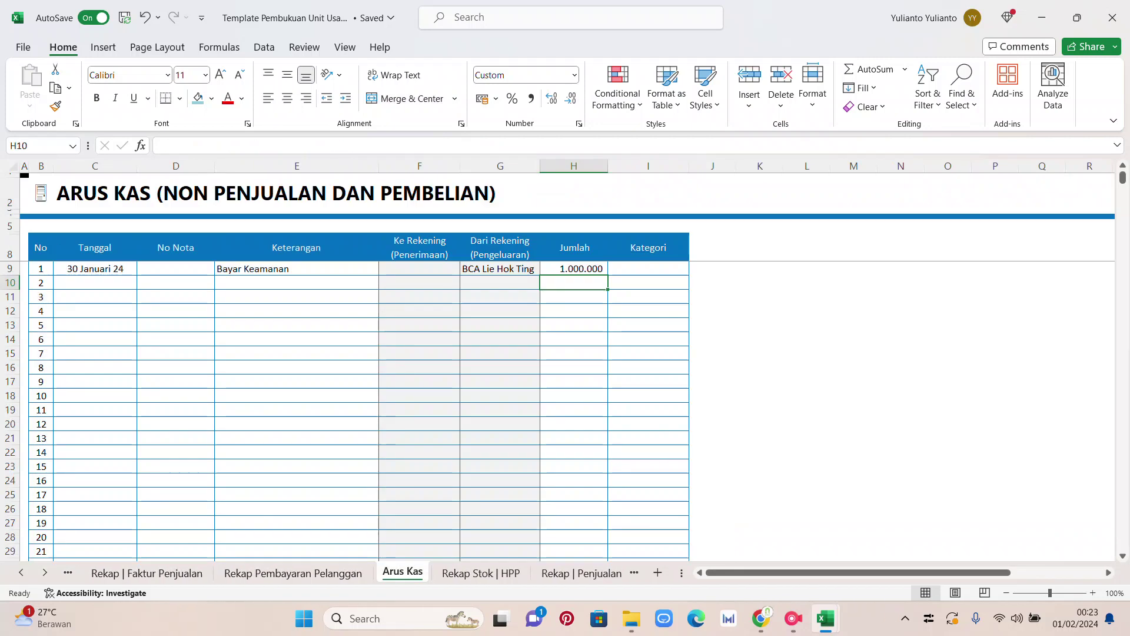
pyautogui.click(499, 268)
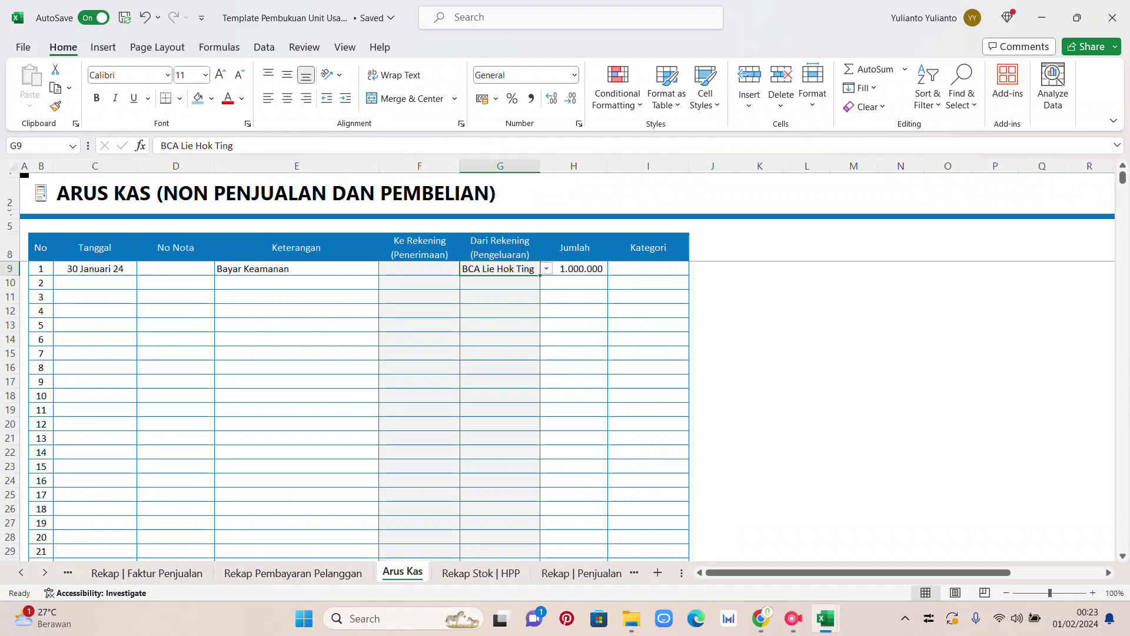
pyautogui.click(296, 268)
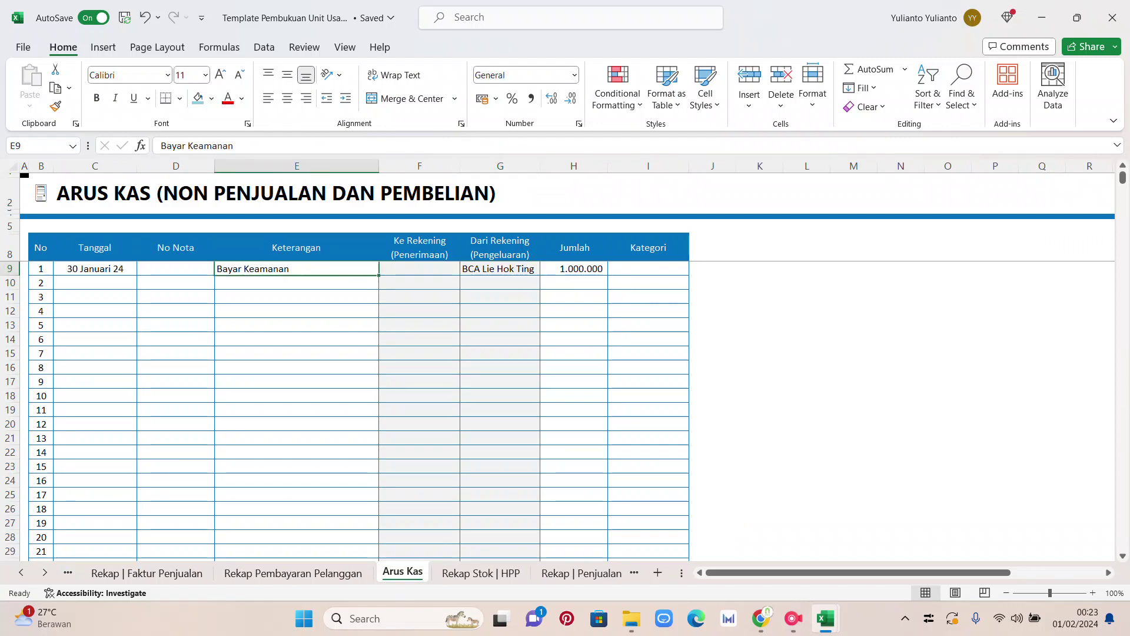
pyautogui.click(499, 269)
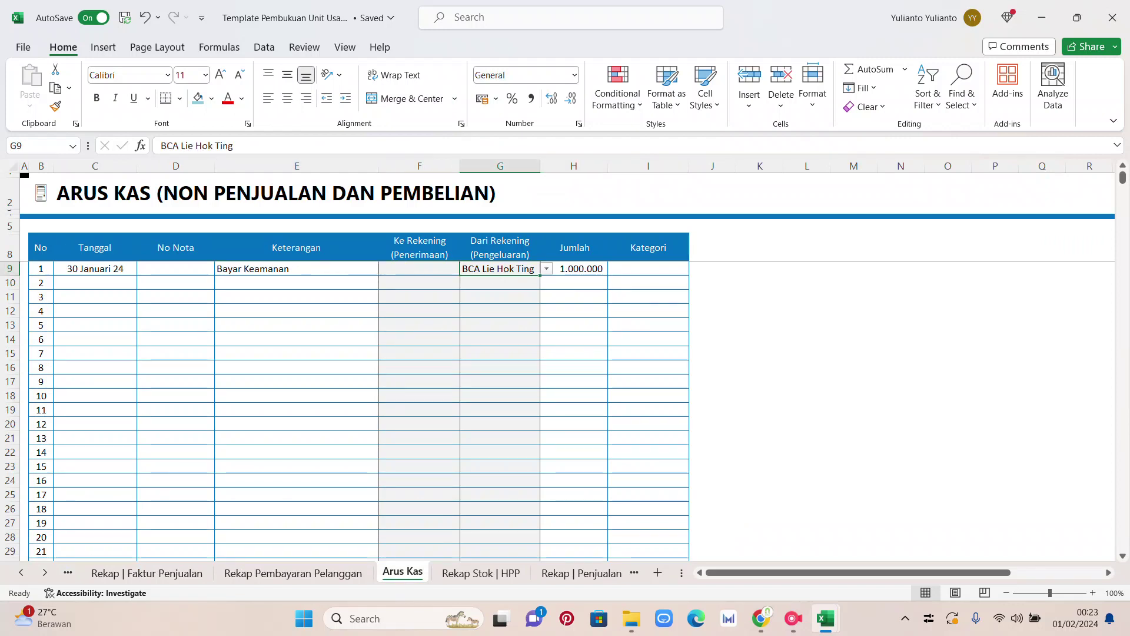
pyautogui.click(573, 269)
pyautogui.press('Delete')
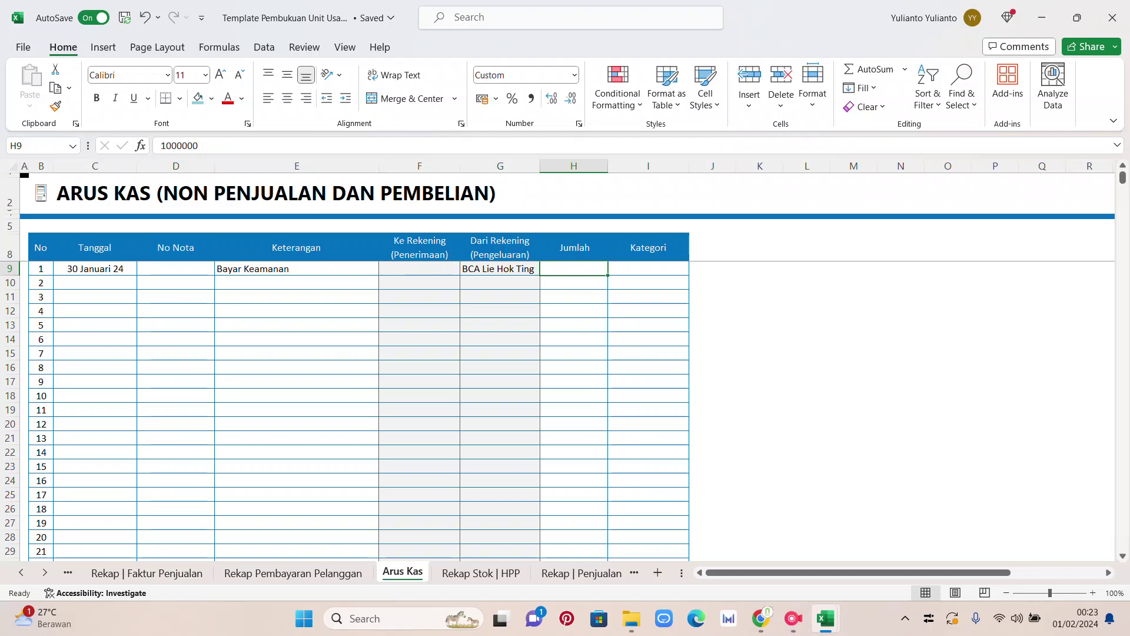
# - Return to the Menu sheet to check the POSISI KAS amount with the expense amount cleared
pyautogui.click(21, 572)
pyautogui.click(21, 572)
pyautogui.click(22, 572)
pyautogui.click(21, 572)
pyautogui.click(771, 573)
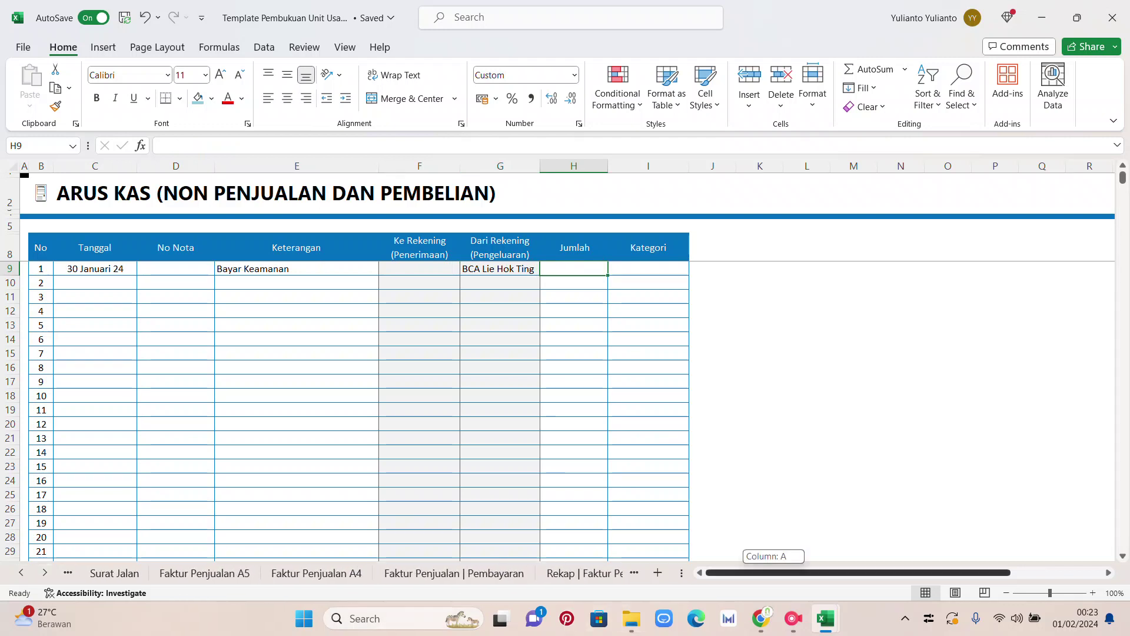
pyautogui.click(21, 573)
pyautogui.click(21, 573)
pyautogui.click(22, 573)
pyautogui.click(21, 573)
pyautogui.click(21, 572)
pyautogui.click(21, 572)
pyautogui.click(21, 572)
pyautogui.click(21, 573)
pyautogui.click(21, 572)
pyautogui.click(21, 572)
pyautogui.click(21, 573)
pyautogui.click(20, 572)
pyautogui.click(21, 572)
pyautogui.click(21, 572)
pyautogui.click(102, 572)
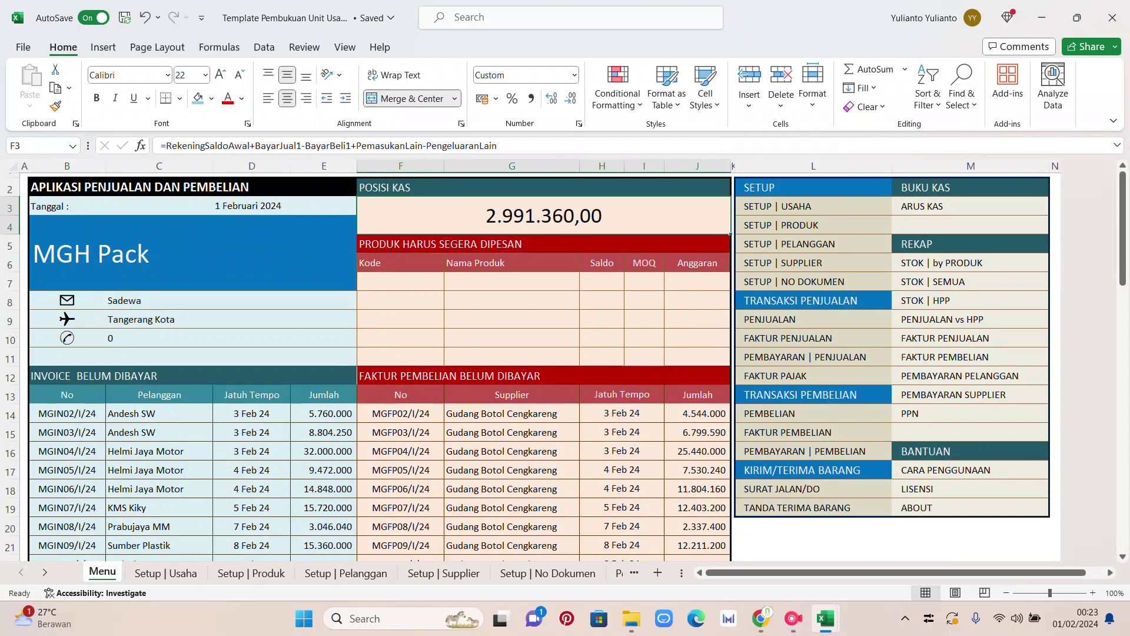
# - Set the Jumlah of the Bayar Keamanan entry on the Arus Kas sheet to -1000000
pyautogui.click(44, 572)
pyautogui.click(45, 573)
pyautogui.click(44, 573)
pyautogui.click(45, 572)
pyautogui.click(44, 572)
pyautogui.click(45, 572)
pyautogui.click(44, 572)
pyautogui.click(45, 572)
pyautogui.click(45, 572)
pyautogui.click(45, 572)
pyautogui.click(44, 572)
pyautogui.click(45, 573)
pyautogui.click(44, 572)
pyautogui.click(45, 572)
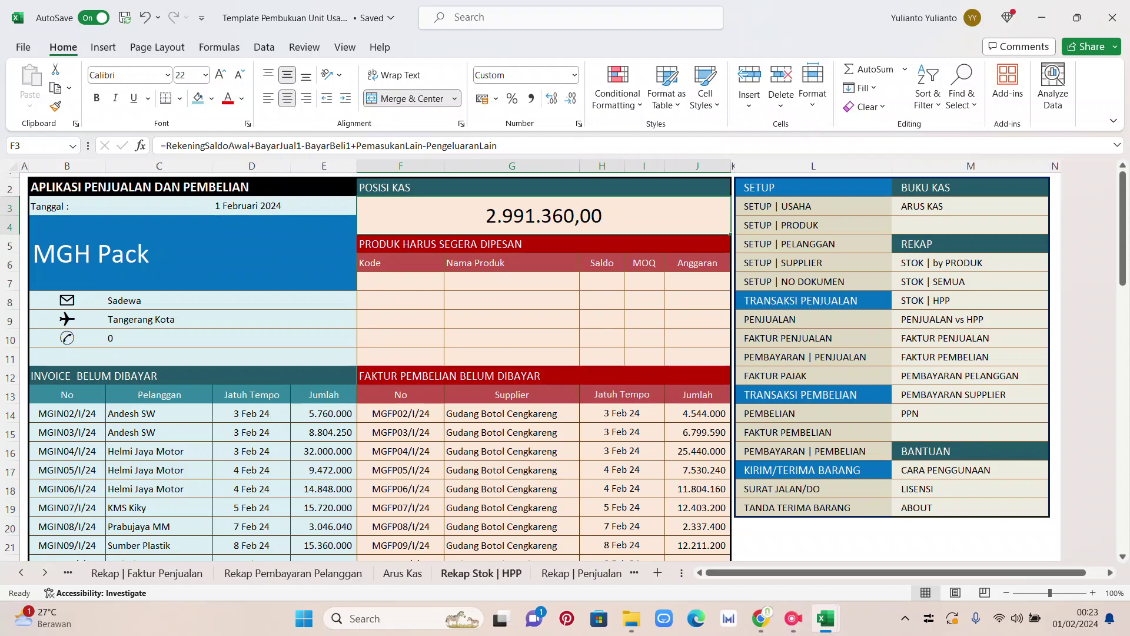
pyautogui.click(403, 573)
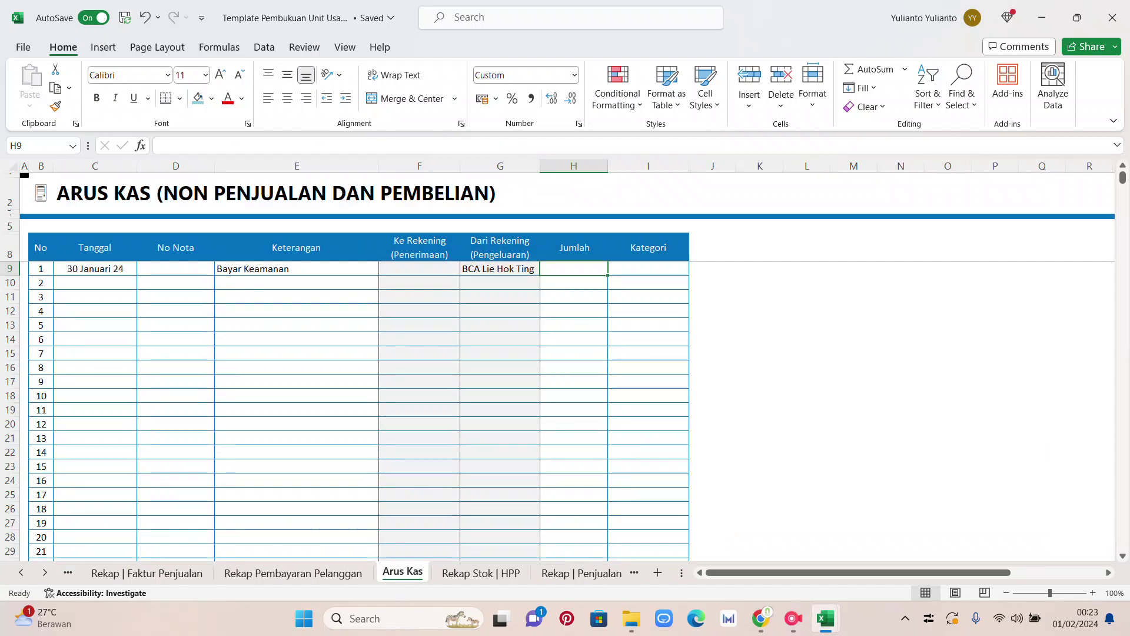
pyautogui.write('-1000000')
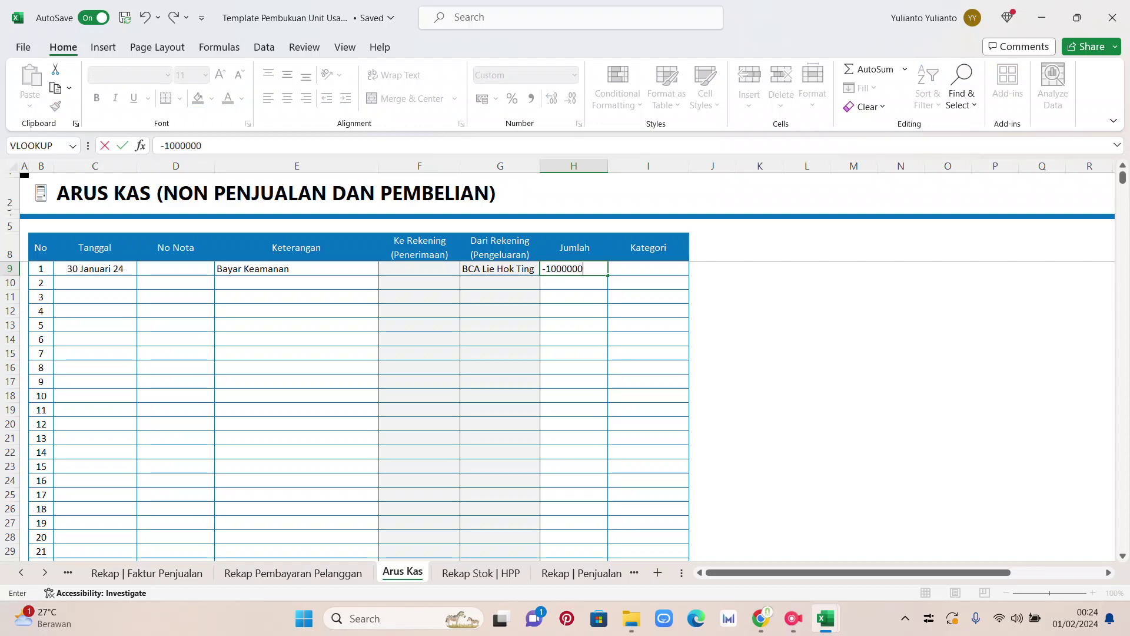
pyautogui.press('Return')
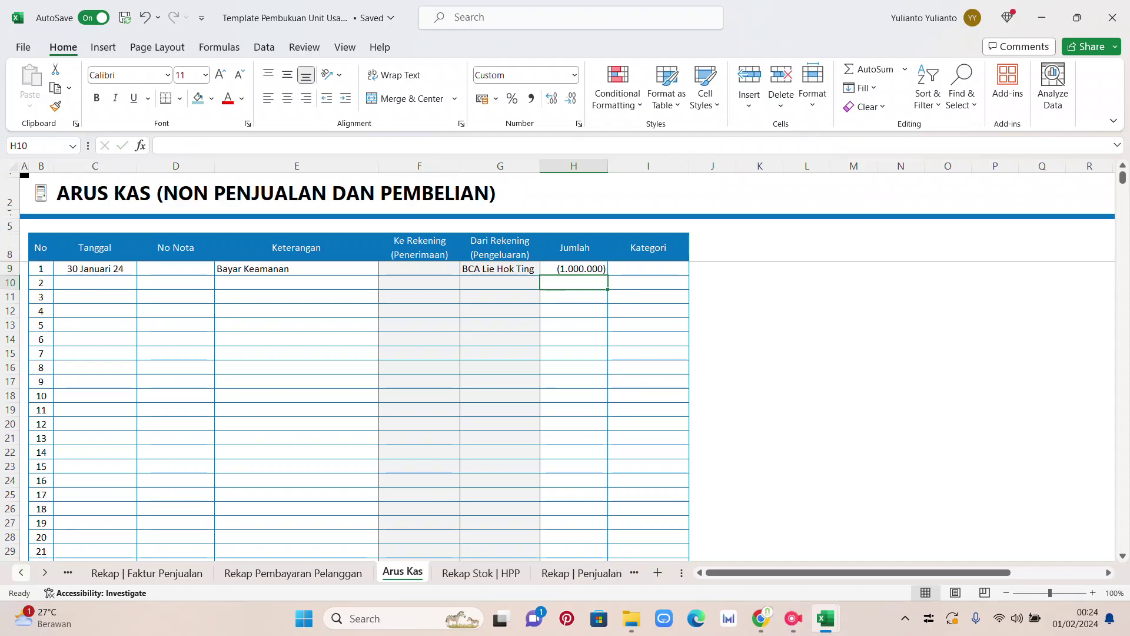
# - Open the Menu sheet again to check the POSISI KAS amount against the negative expense entry
pyautogui.click(21, 572)
pyautogui.click(21, 572)
pyautogui.click(21, 572)
pyautogui.click(21, 573)
pyautogui.click(21, 572)
pyautogui.click(21, 572)
pyautogui.click(21, 572)
pyautogui.click(21, 573)
pyautogui.click(22, 572)
pyautogui.click(21, 572)
pyautogui.click(21, 572)
pyautogui.click(22, 572)
pyautogui.click(21, 572)
pyautogui.click(21, 573)
pyautogui.click(20, 572)
pyautogui.click(21, 572)
pyautogui.click(21, 573)
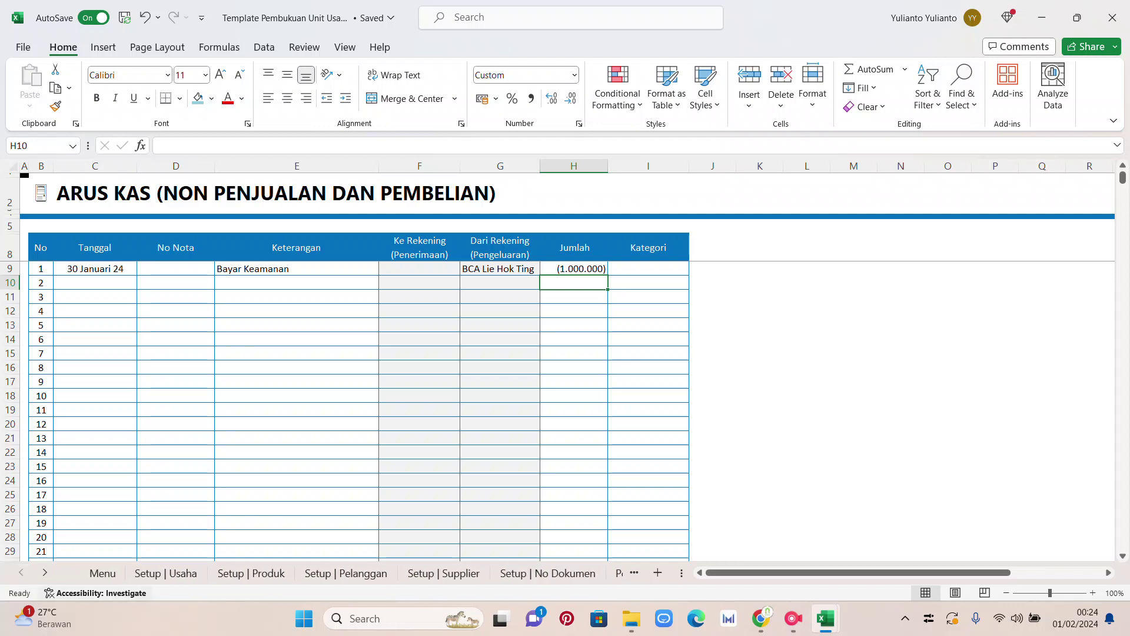
pyautogui.click(102, 573)
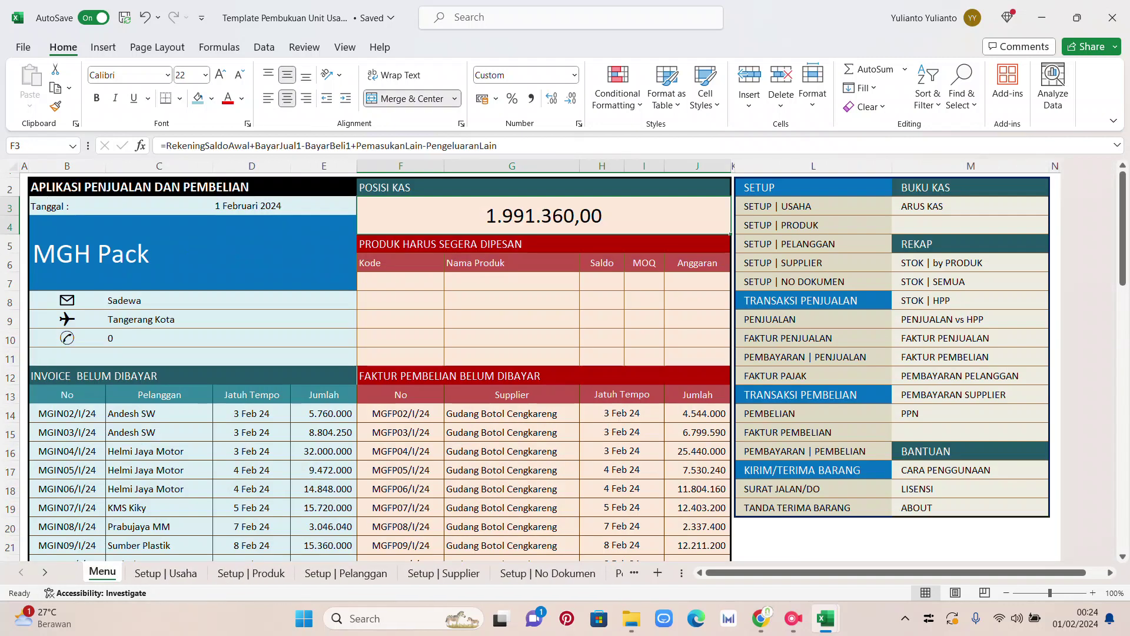
# - Try red and yellow font colors on the POSISI KAS amount and return it to black
pyautogui.click(228, 98)
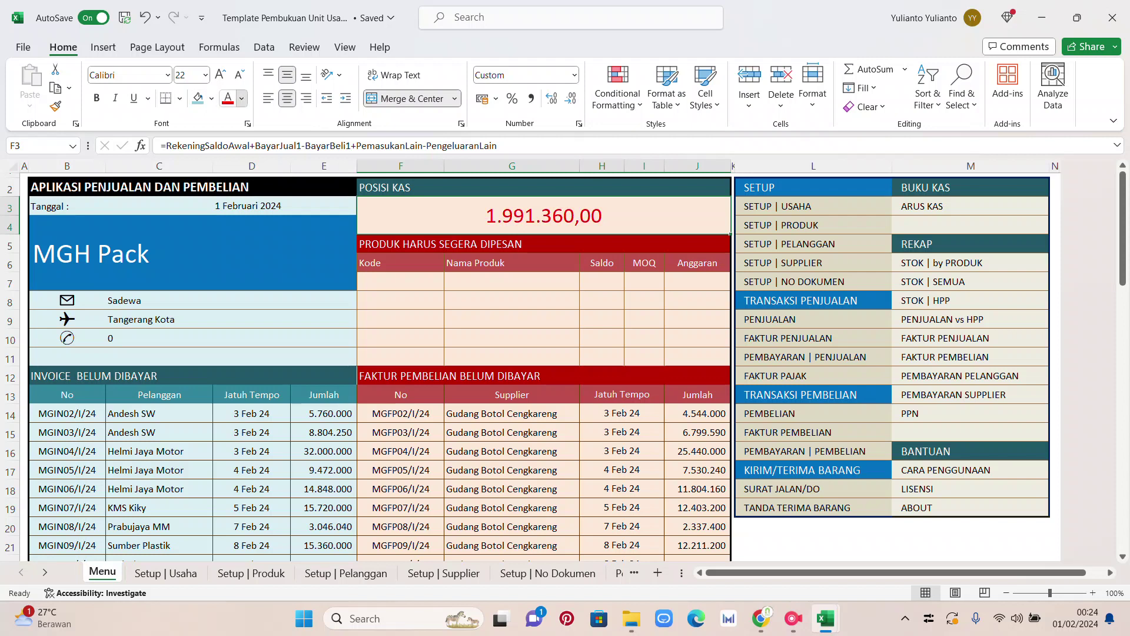
pyautogui.click(241, 99)
pyautogui.click(263, 254)
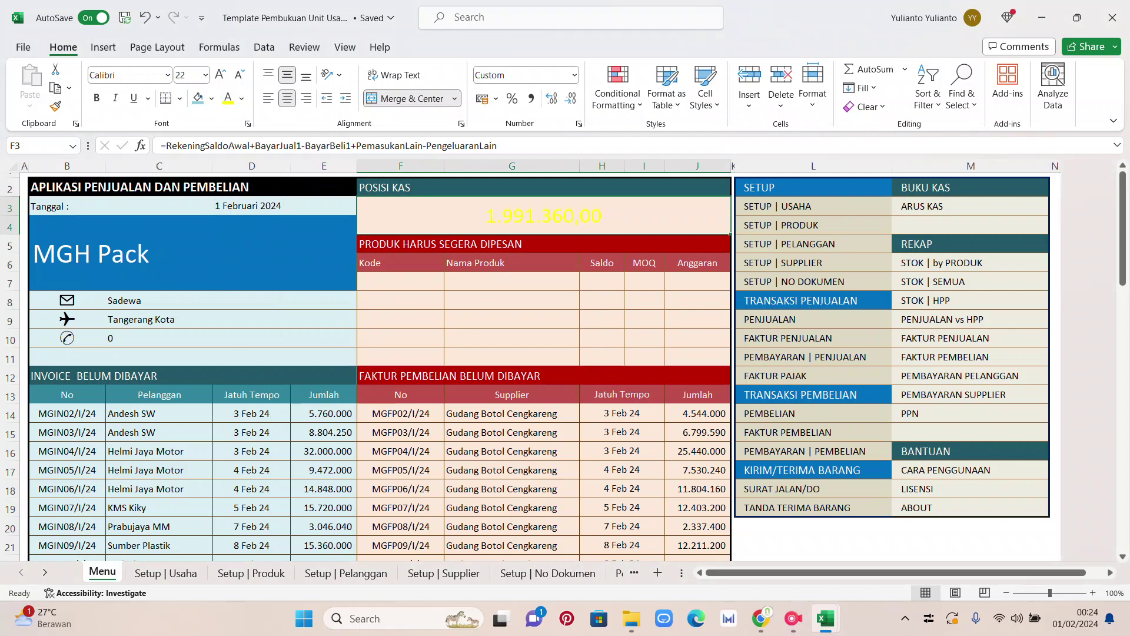
pyautogui.click(242, 99)
pyautogui.click(241, 150)
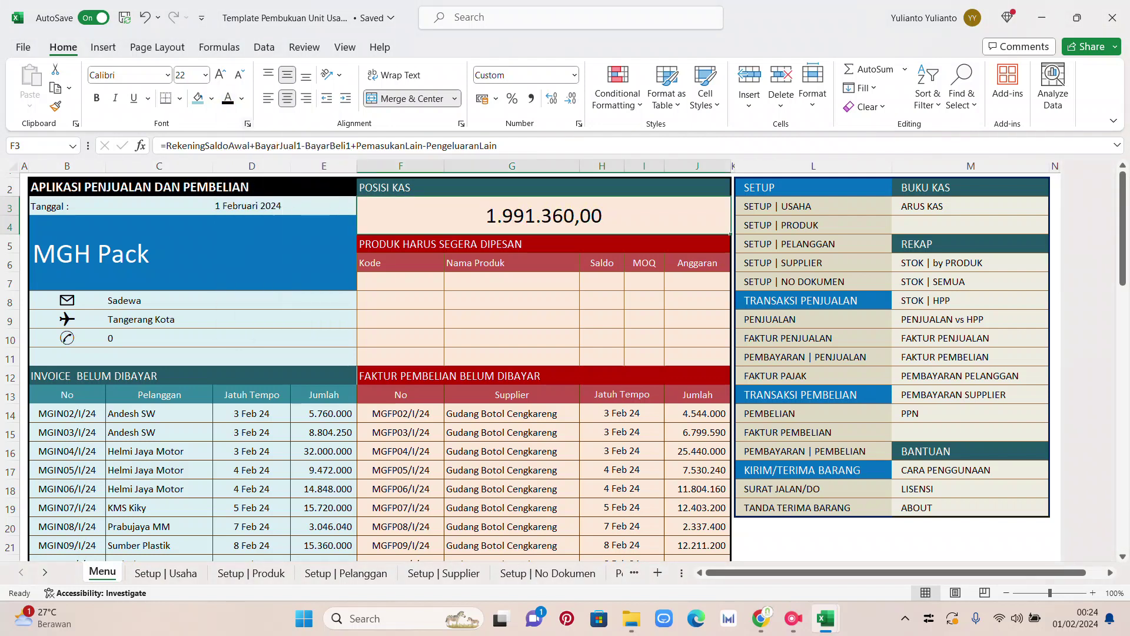
pyautogui.click(511, 338)
# - Go back to the Arus Kas sheet to review the recorded Bayar Keamanan entry
pyautogui.click(45, 572)
pyautogui.click(45, 572)
pyautogui.click(45, 572)
pyautogui.click(44, 572)
pyautogui.click(45, 573)
pyautogui.click(45, 572)
pyautogui.click(45, 573)
pyautogui.click(44, 572)
pyautogui.click(45, 572)
pyautogui.click(44, 572)
pyautogui.click(45, 572)
pyautogui.click(44, 572)
pyautogui.click(44, 572)
pyautogui.click(44, 573)
pyautogui.click(45, 573)
pyautogui.click(45, 572)
pyautogui.click(45, 572)
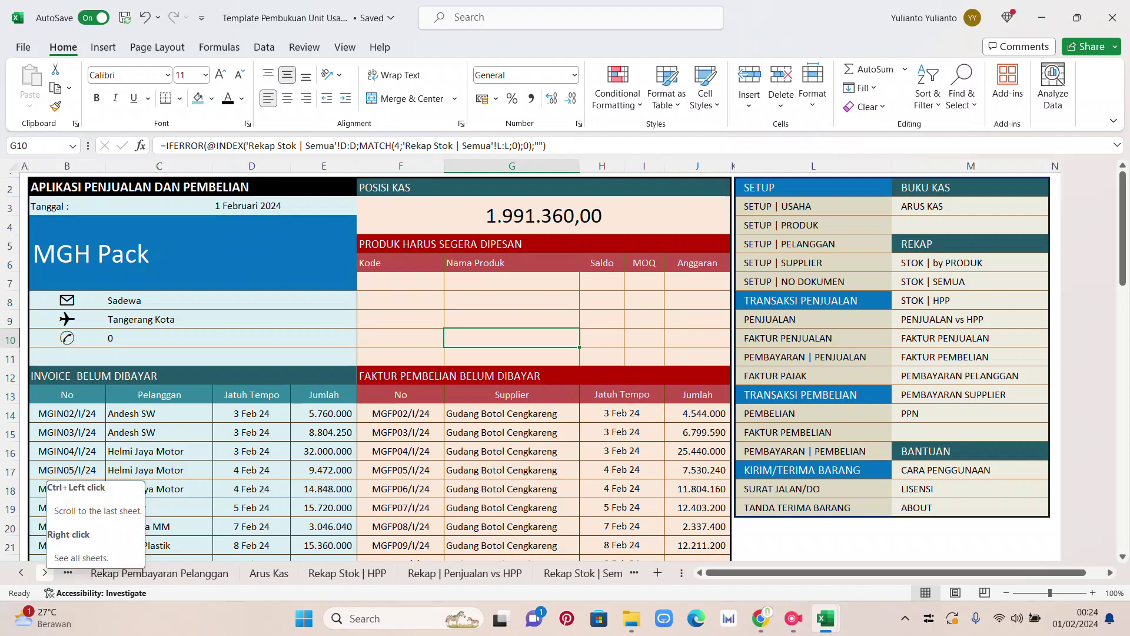
pyautogui.click(269, 573)
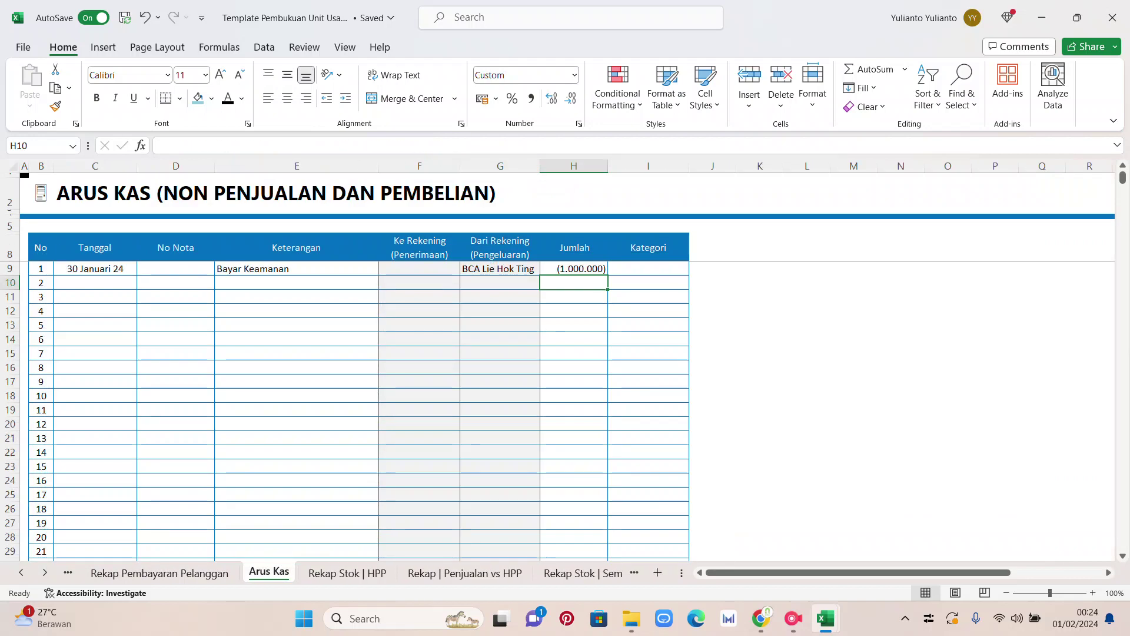
# - Examine the Rekap Stok | HPP sheet's Total stock column and the start and end dates of its cost period
pyautogui.click(348, 573)
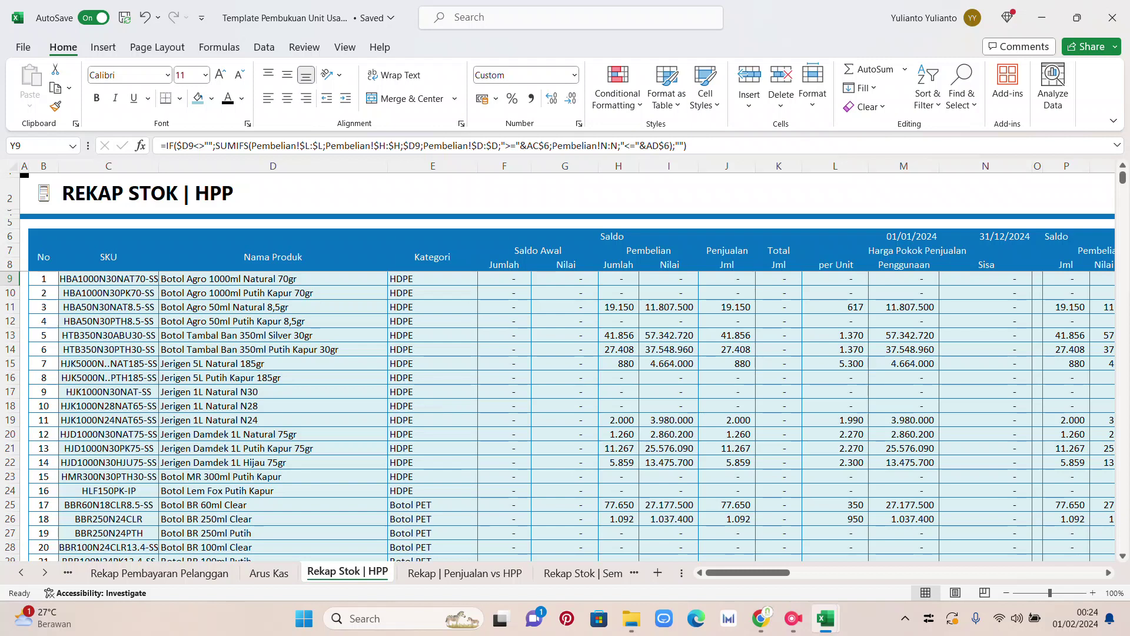
pyautogui.click(779, 307)
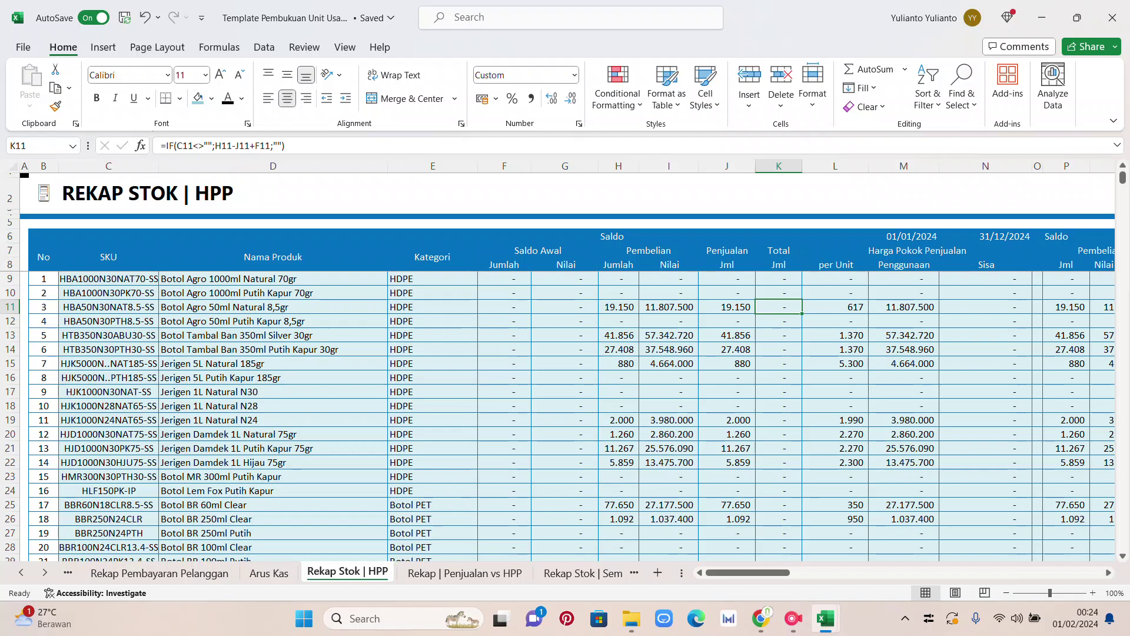
pyautogui.moveTo(779, 278); pyautogui.dragTo(779, 223)
pyautogui.click(910, 236)
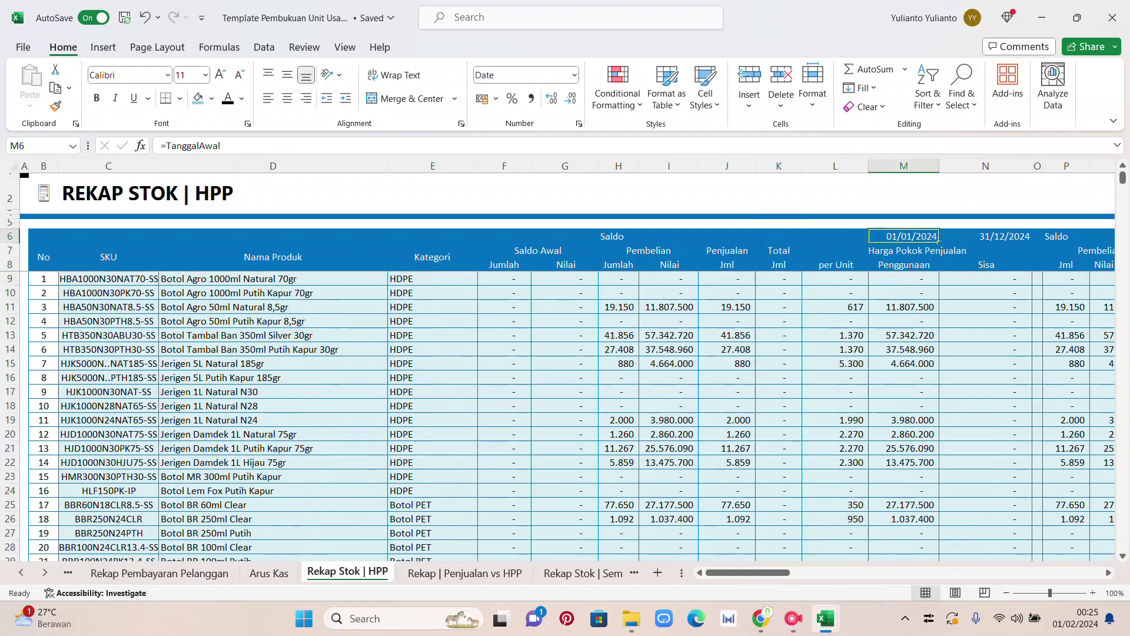
pyautogui.click(986, 236)
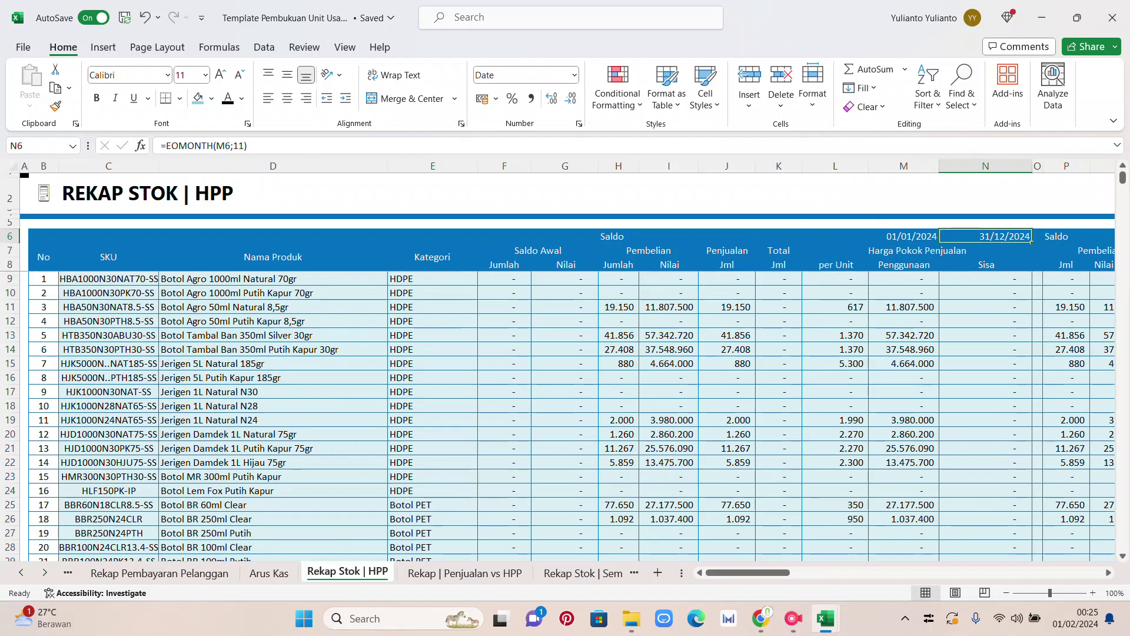
# - Review the Rekap | Penjualan vs HPP sheet, checking the profit per product and the total Profit
pyautogui.click(465, 573)
pyautogui.scroll(-6, 330, 465)
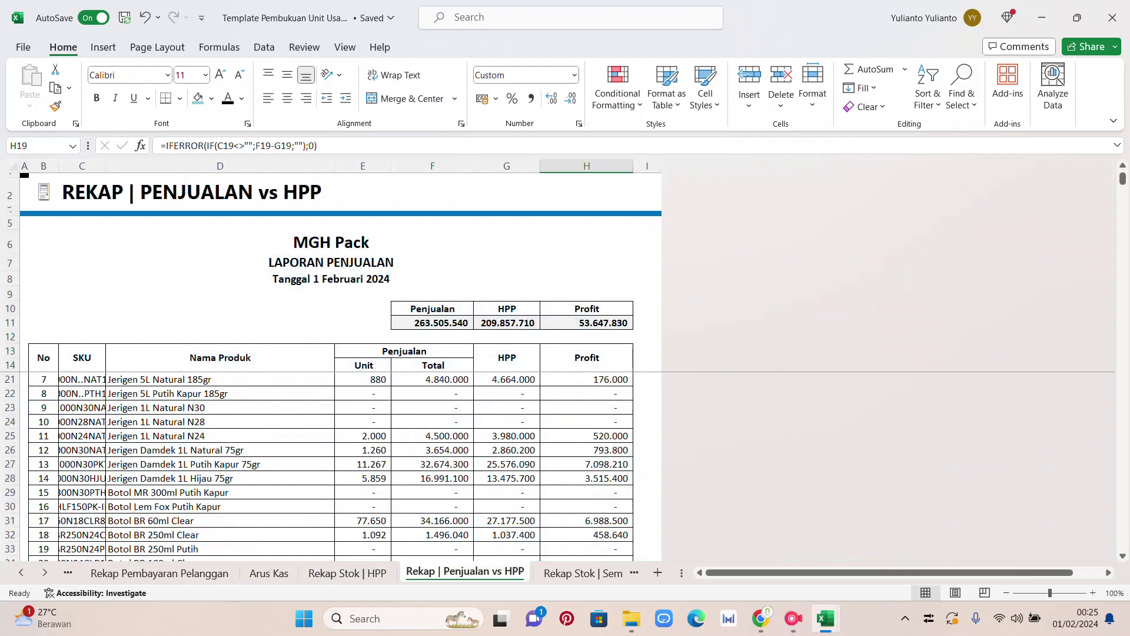
pyautogui.scroll(-4, 329, 465)
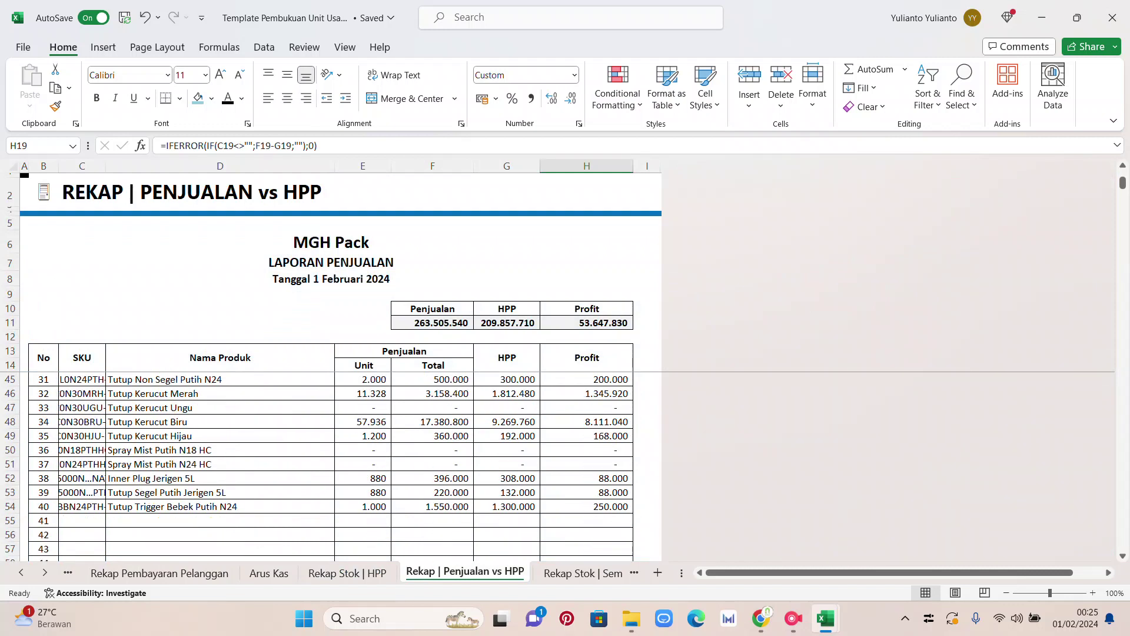
pyautogui.scroll(6, 330, 465)
pyautogui.scroll(4, 330, 465)
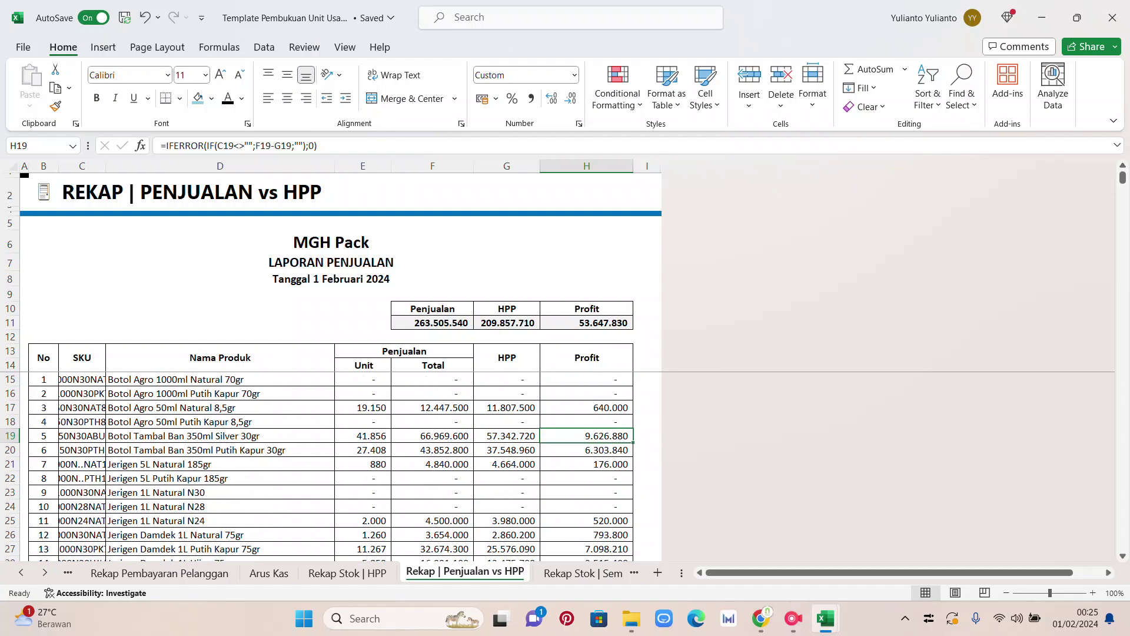
pyautogui.click(587, 407)
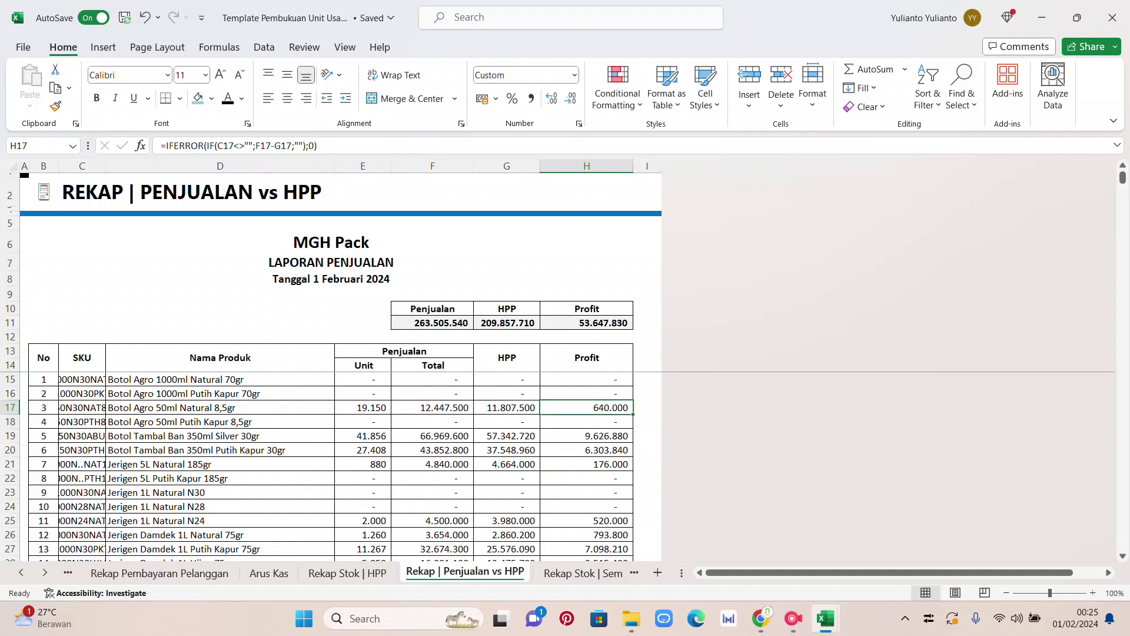
pyautogui.click(587, 436)
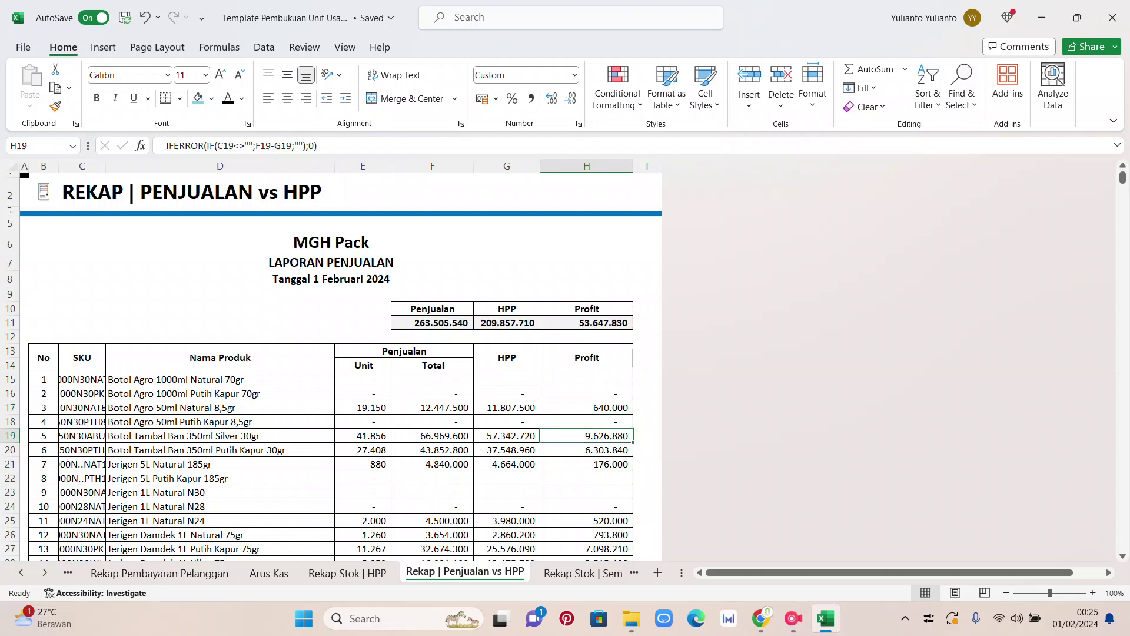
pyautogui.click(587, 323)
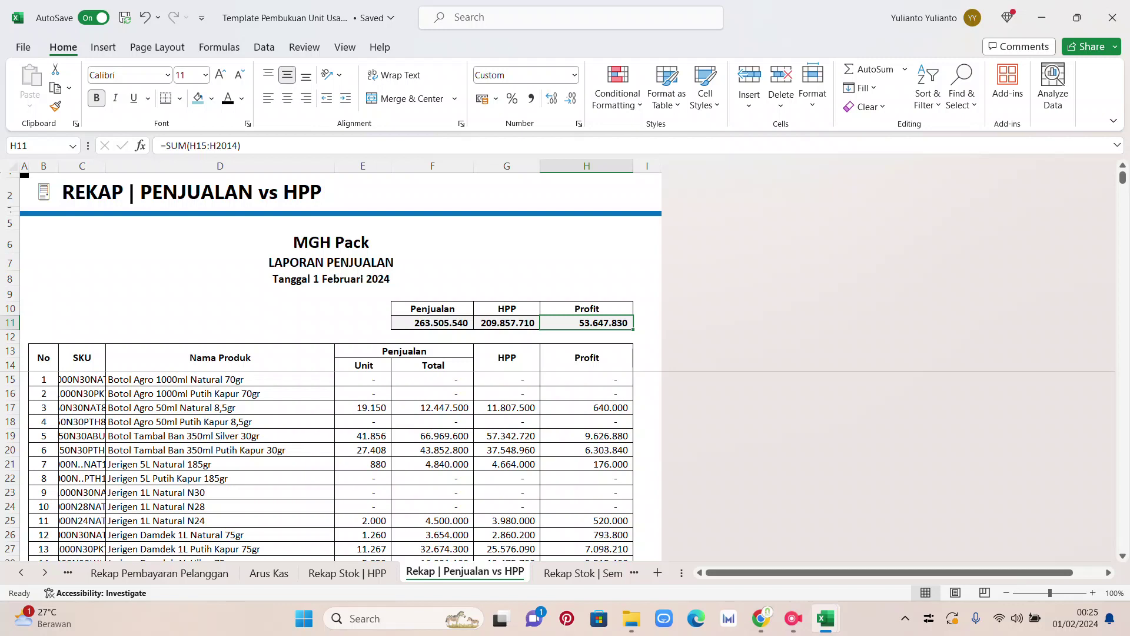
# - Review the Rekap Stok | Semua sheet, checking the Saldo column of all products and the MOQ column
pyautogui.click(583, 573)
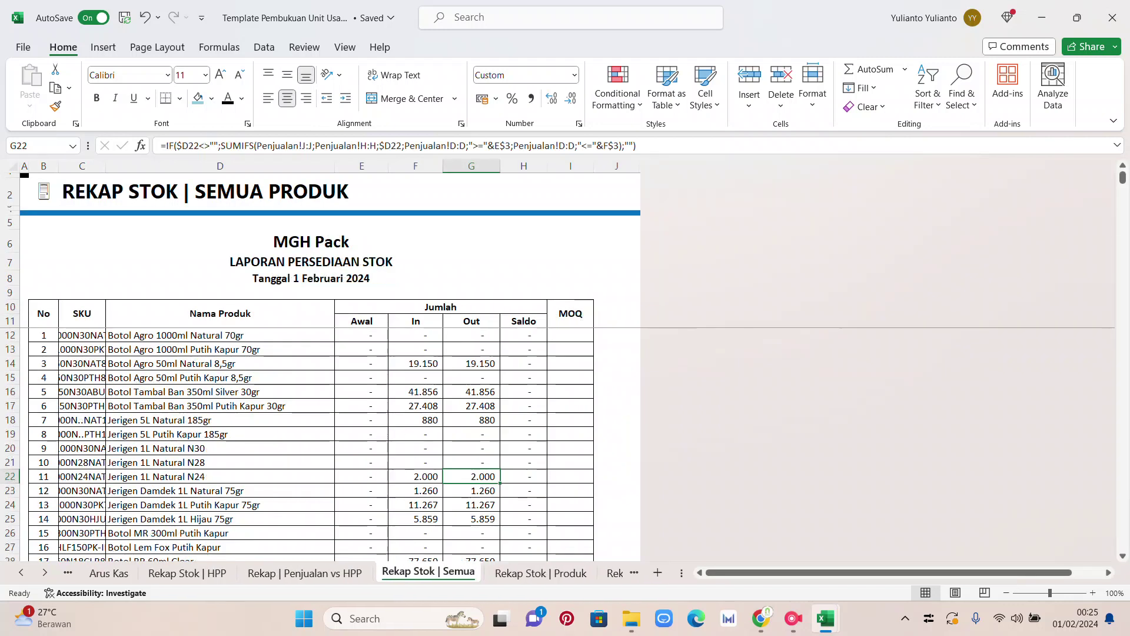
pyautogui.scroll(-3, 311, 441)
pyautogui.scroll(-7, 311, 441)
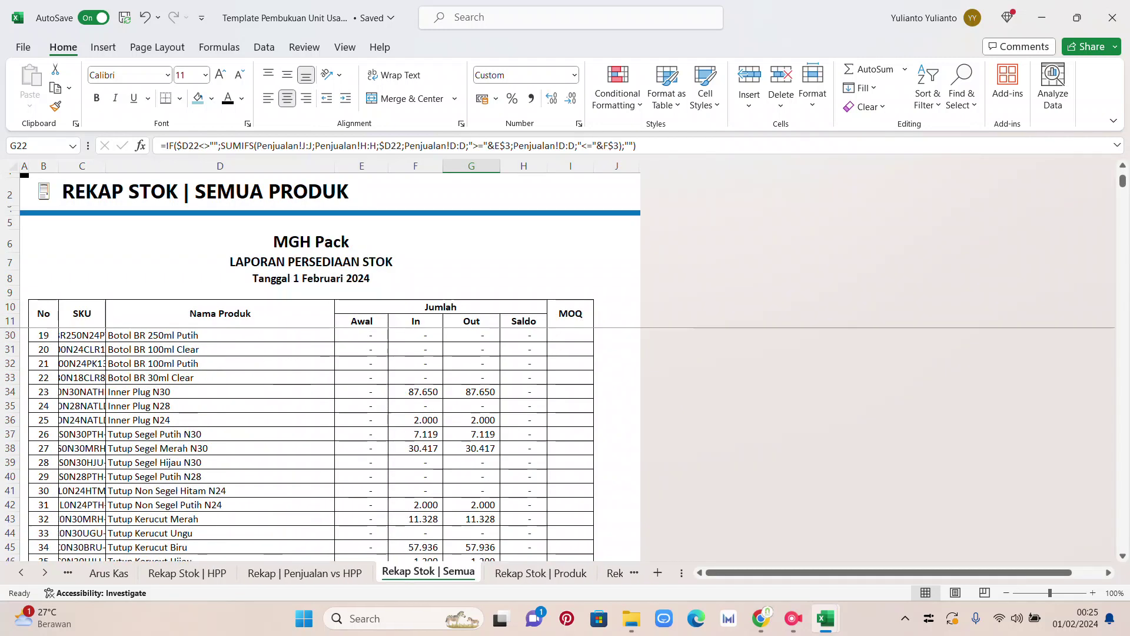
pyautogui.moveTo(524, 462); pyautogui.dragTo(523, 335)
pyautogui.click(570, 364)
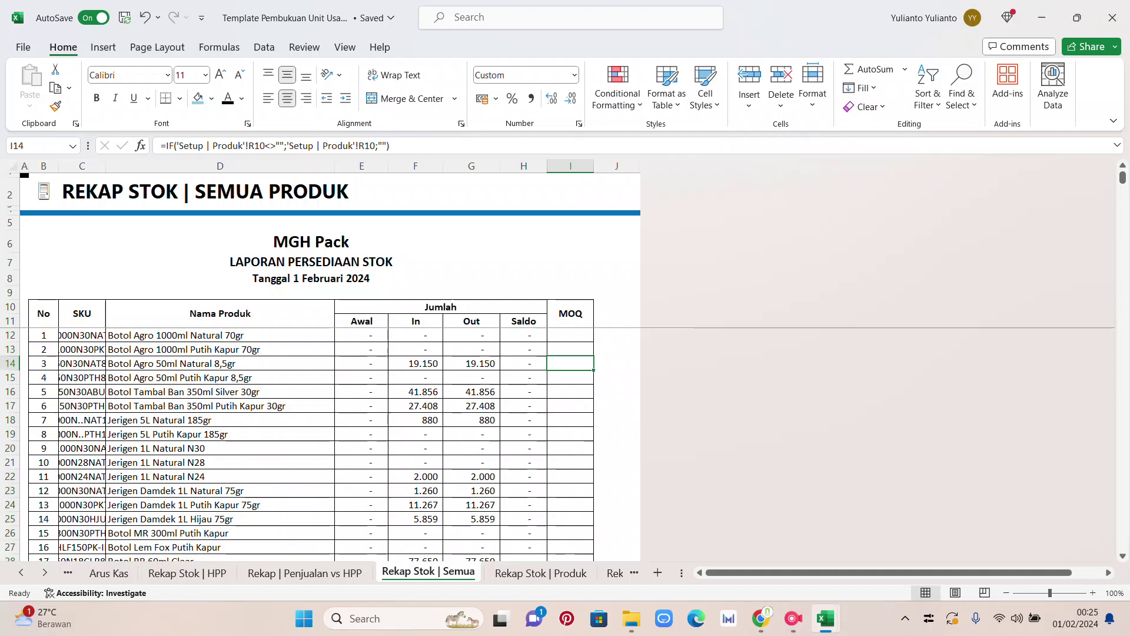
pyautogui.moveTo(524, 335); pyautogui.dragTo(529, 478)
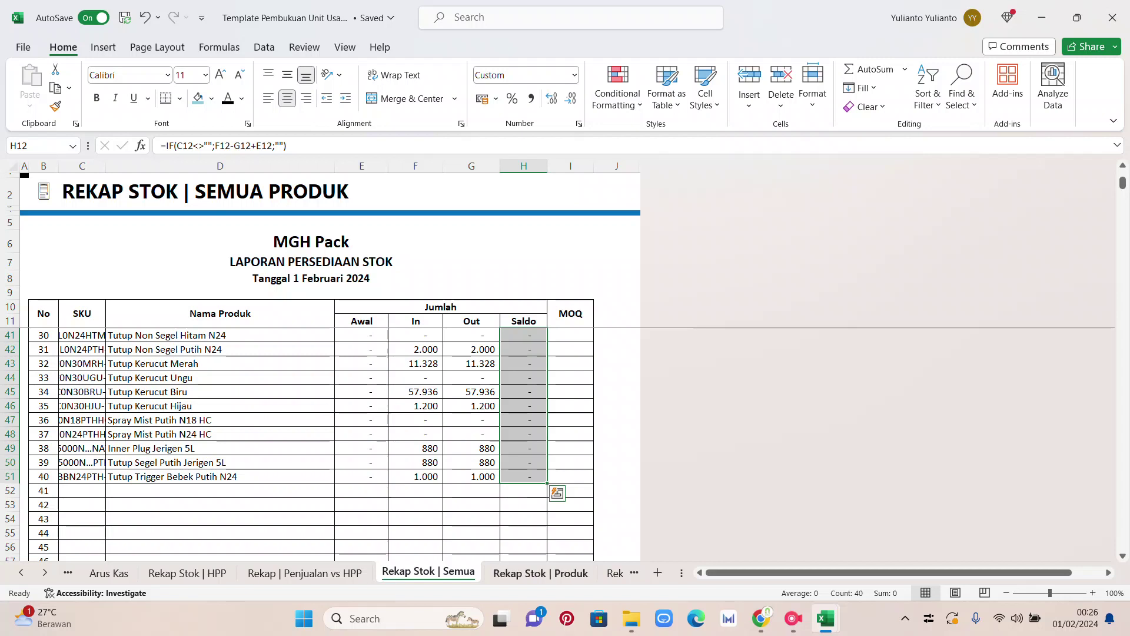
# - Open the Rekap Stok | Produk sheet and set its product name to Botol Tambal Ban 350ml Putih Kapur 30gr
pyautogui.click(540, 572)
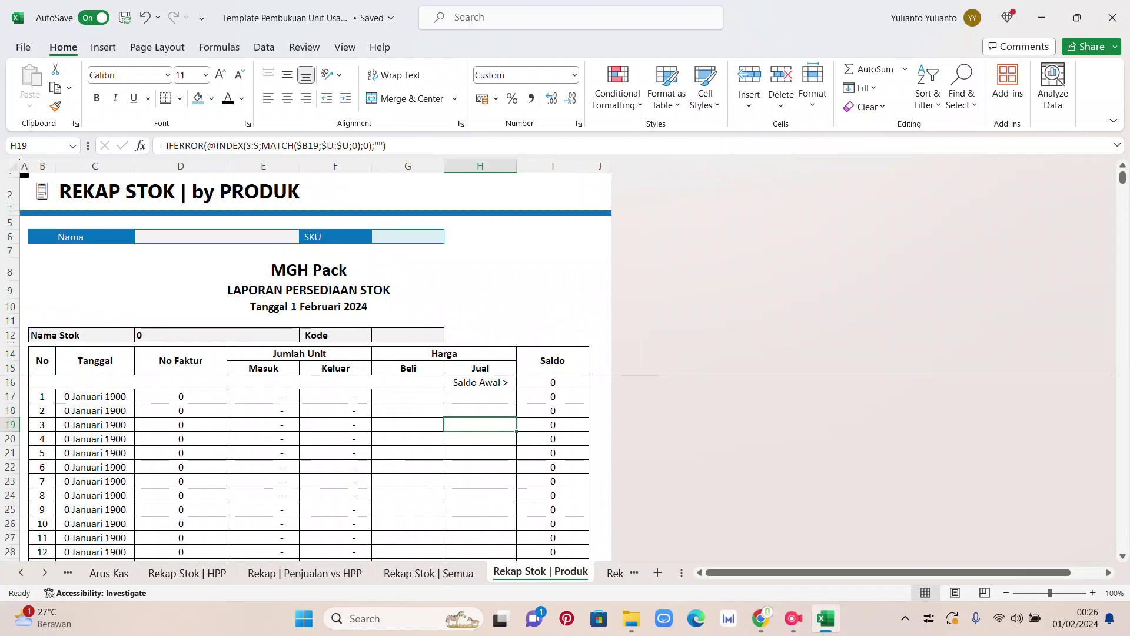
pyautogui.click(217, 237)
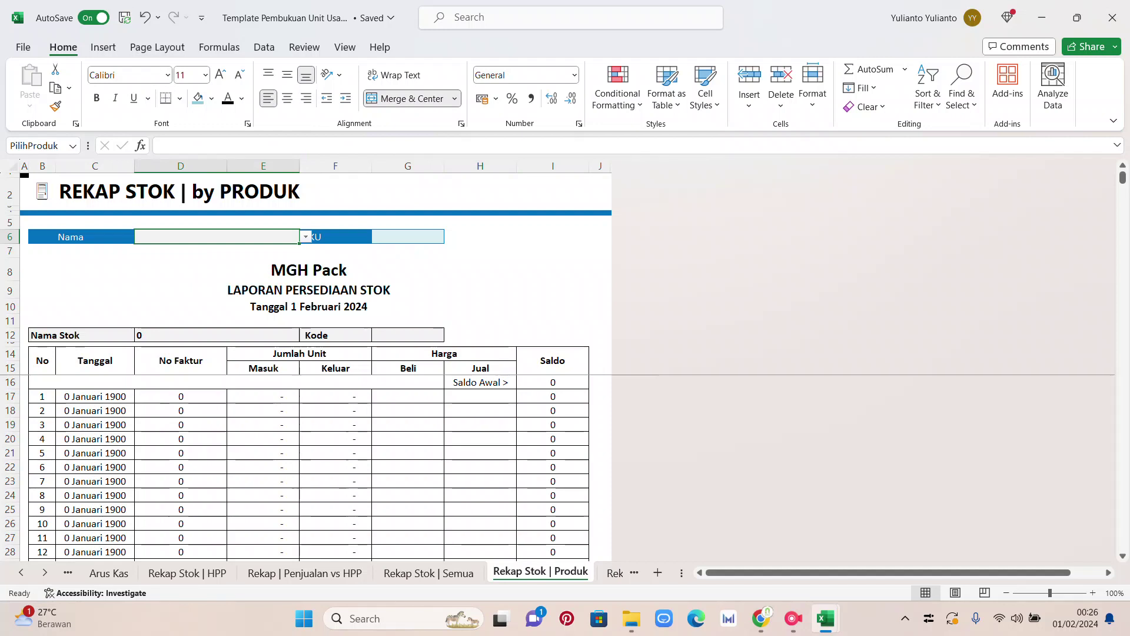
pyautogui.write('tamba')
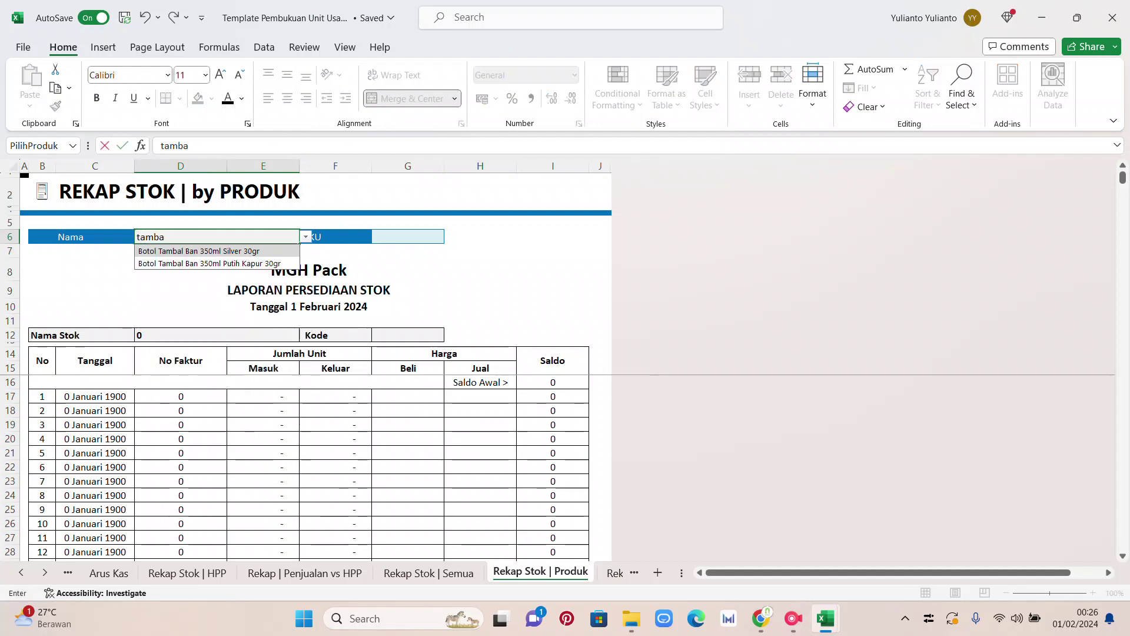
pyautogui.press('Down')
pyautogui.press('Return')
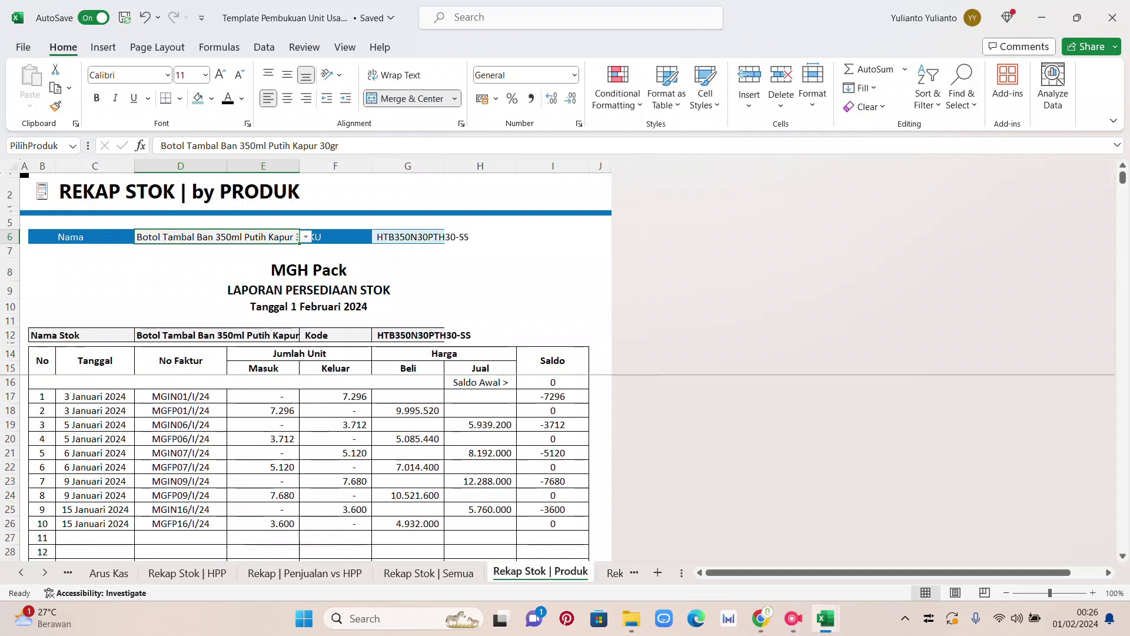
# - Check the product's incoming and outgoing quantities and its last Saldo in the stock report
pyautogui.click(262, 410)
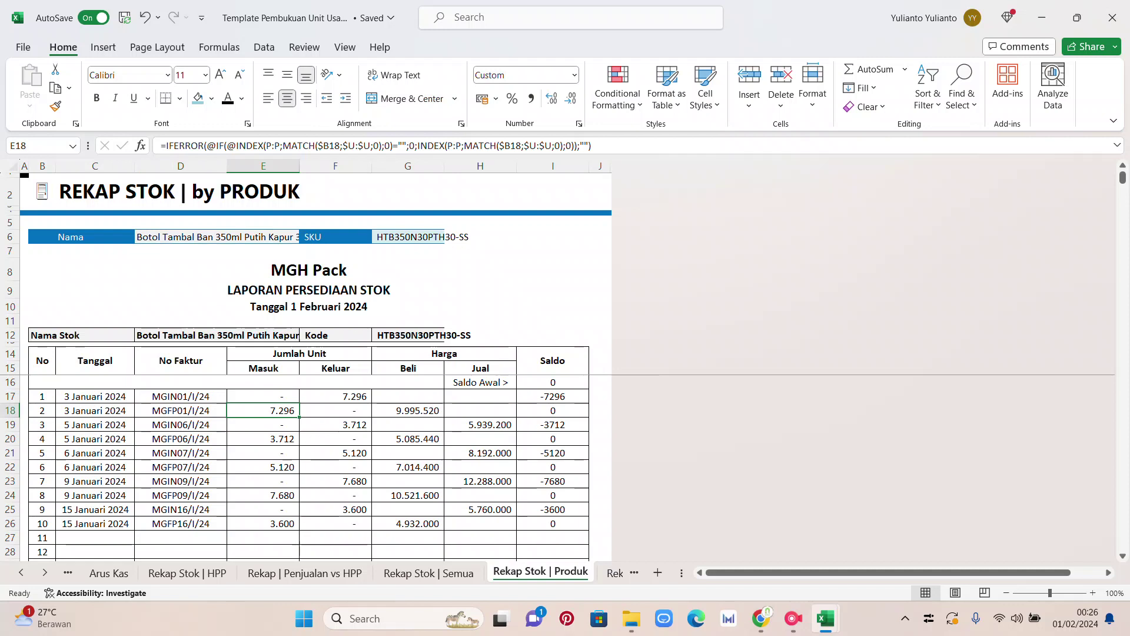
pyautogui.click(335, 397)
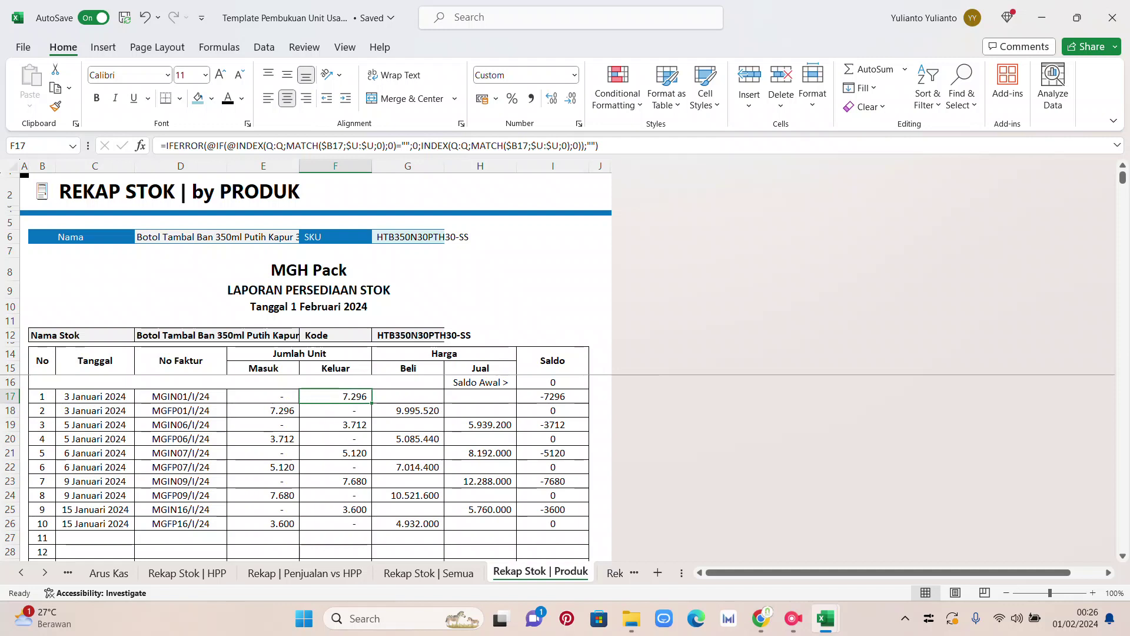
pyautogui.scroll(-2, 309, 468)
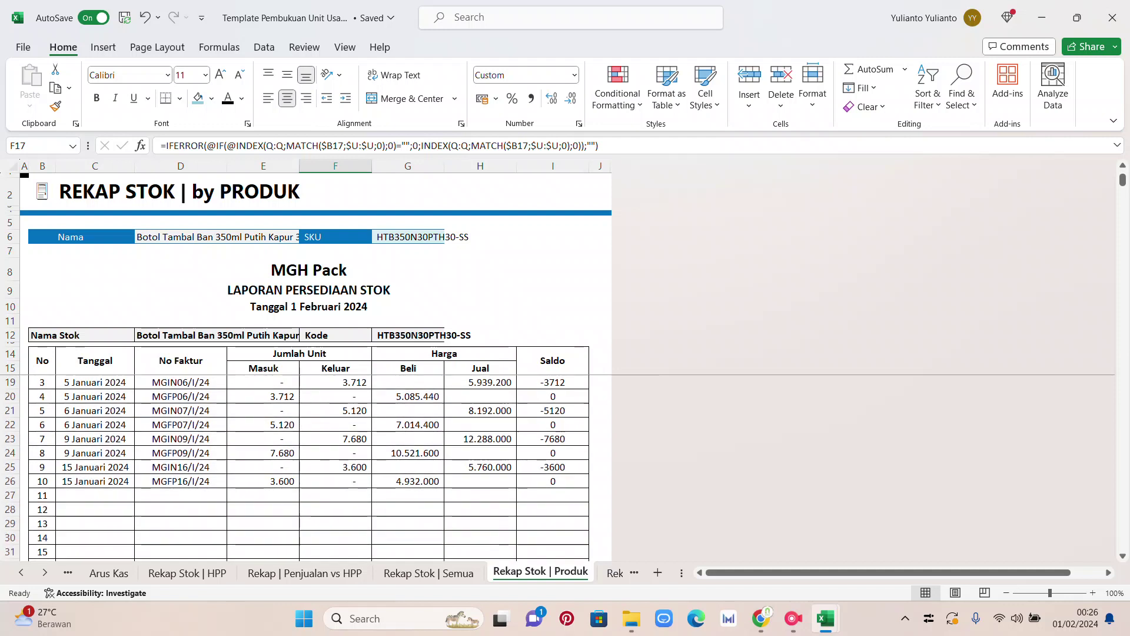
pyautogui.click(552, 439)
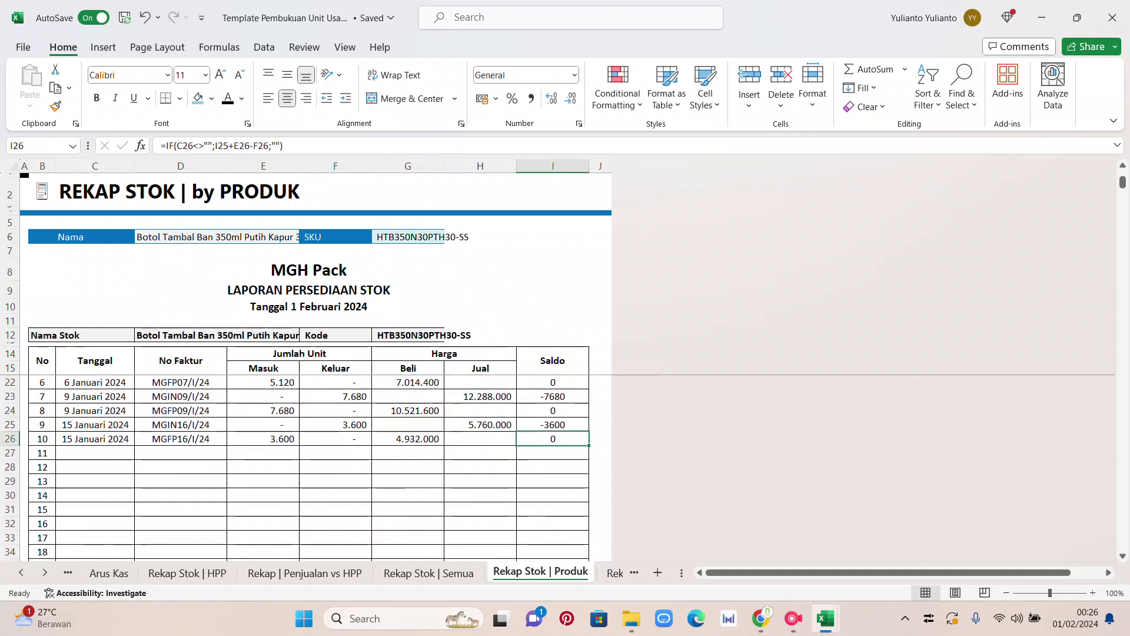
# - Try the report for Botol MR 300ml Putih Kapur, Jerigen Damdek 1L Putih Kapur 75gr and Botol Agro 1000ml Putih Kapur 70gr
pyautogui.click(214, 237)
pyautogui.click(306, 237)
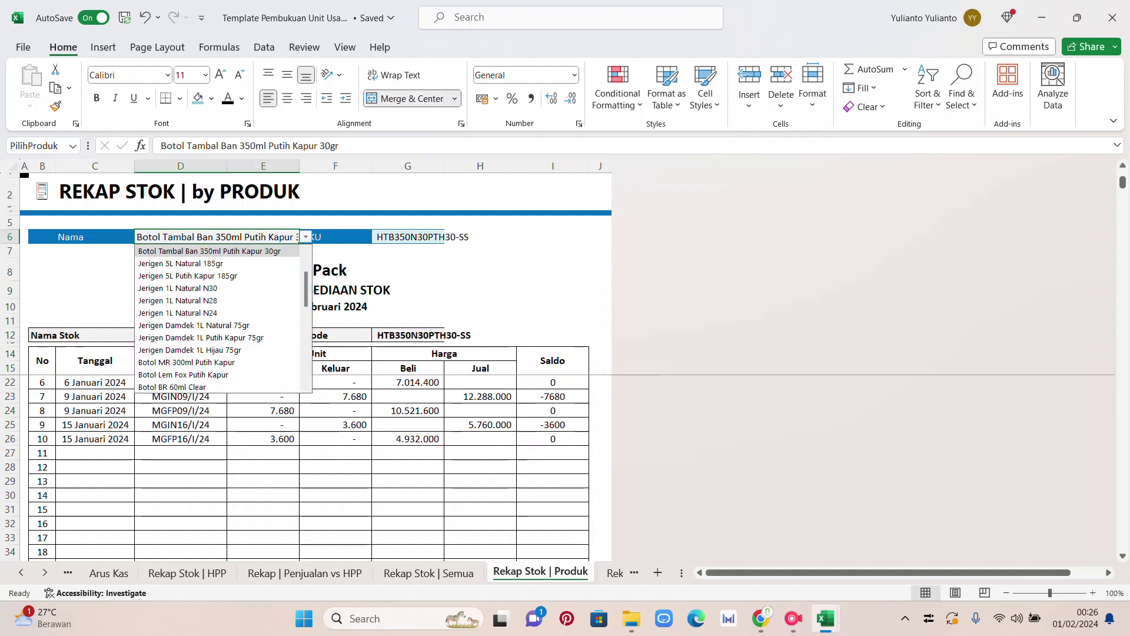
pyautogui.click(187, 362)
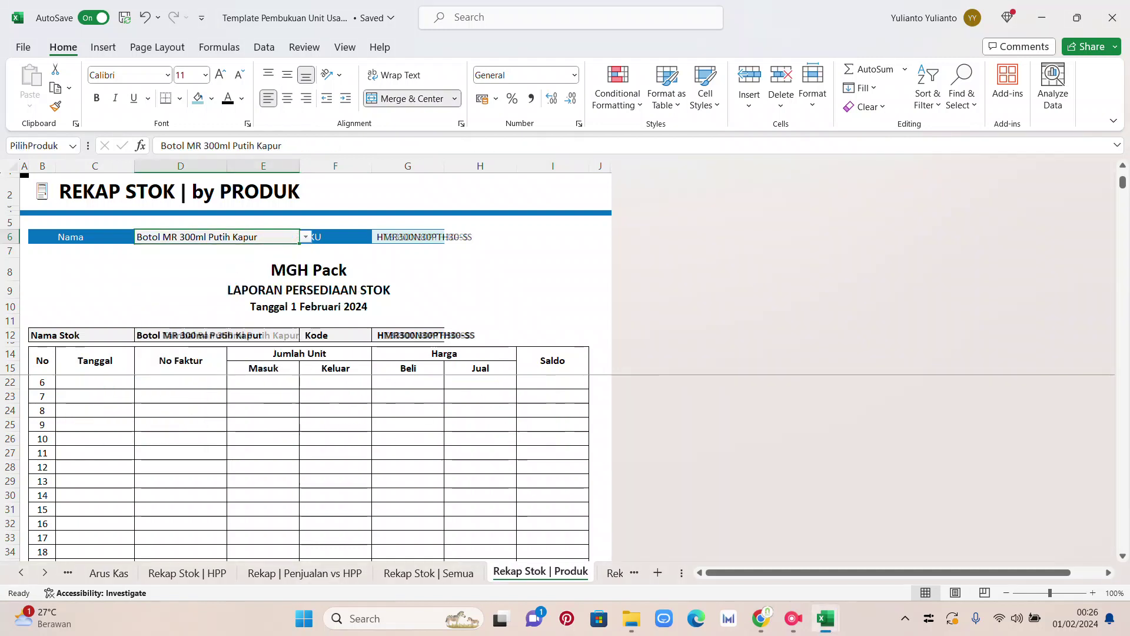
pyautogui.click(306, 236)
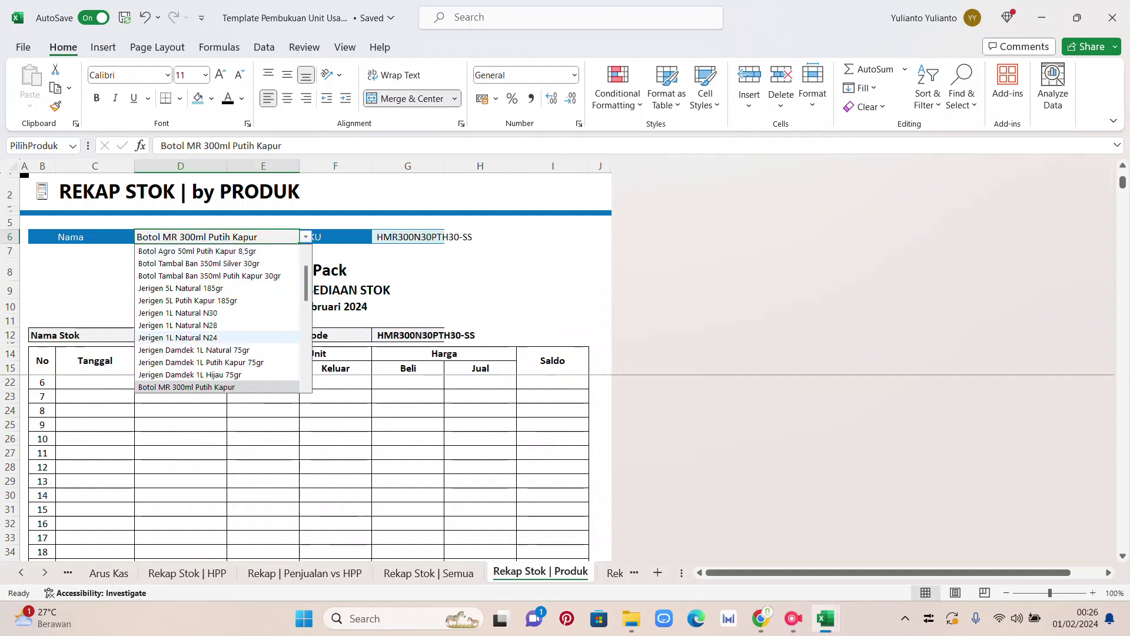
pyautogui.click(200, 362)
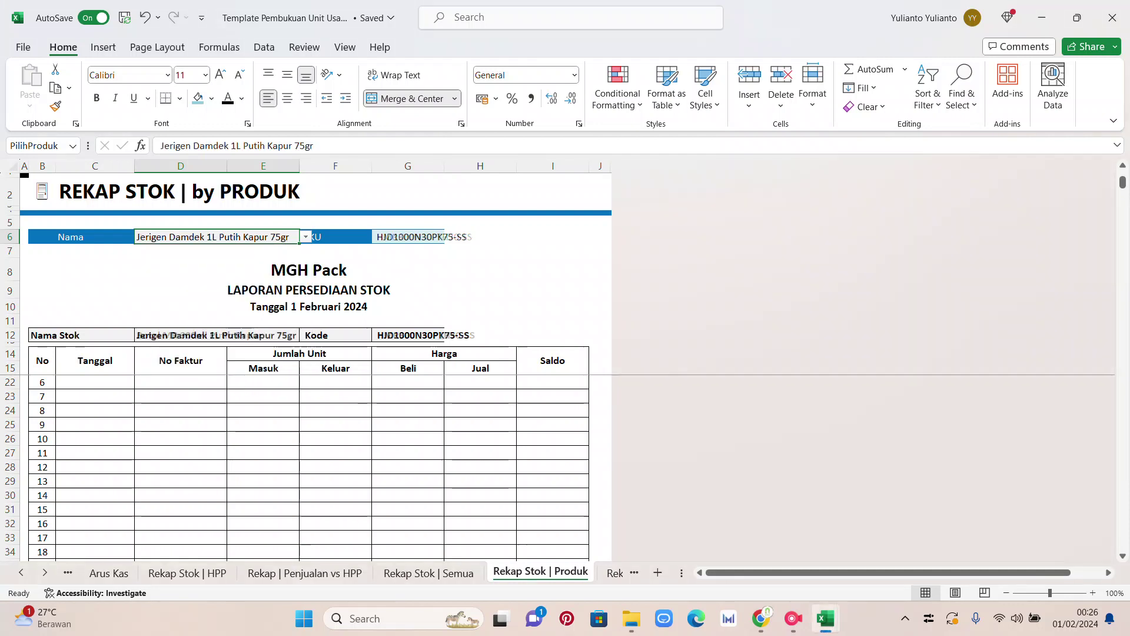
pyautogui.click(306, 237)
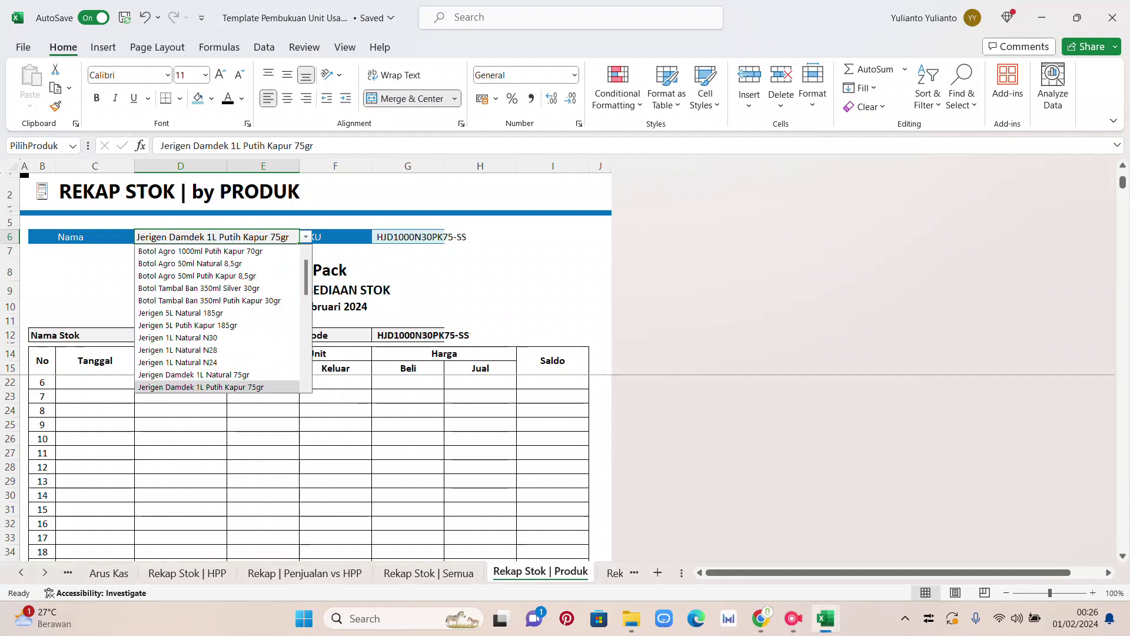
pyautogui.scroll(1, 218, 318)
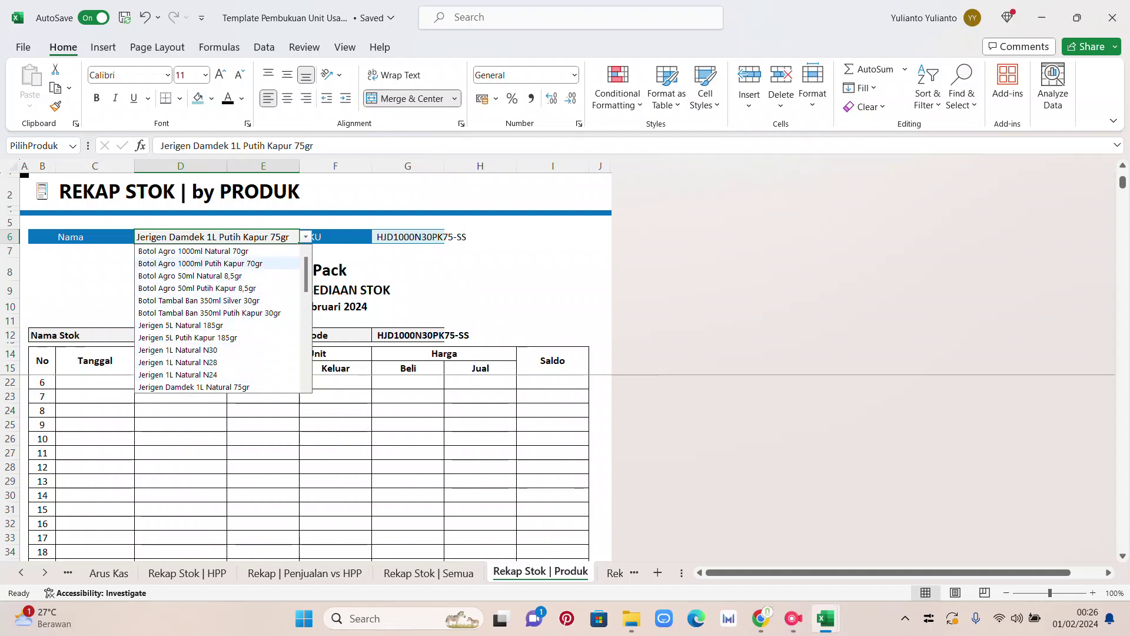
pyautogui.click(200, 263)
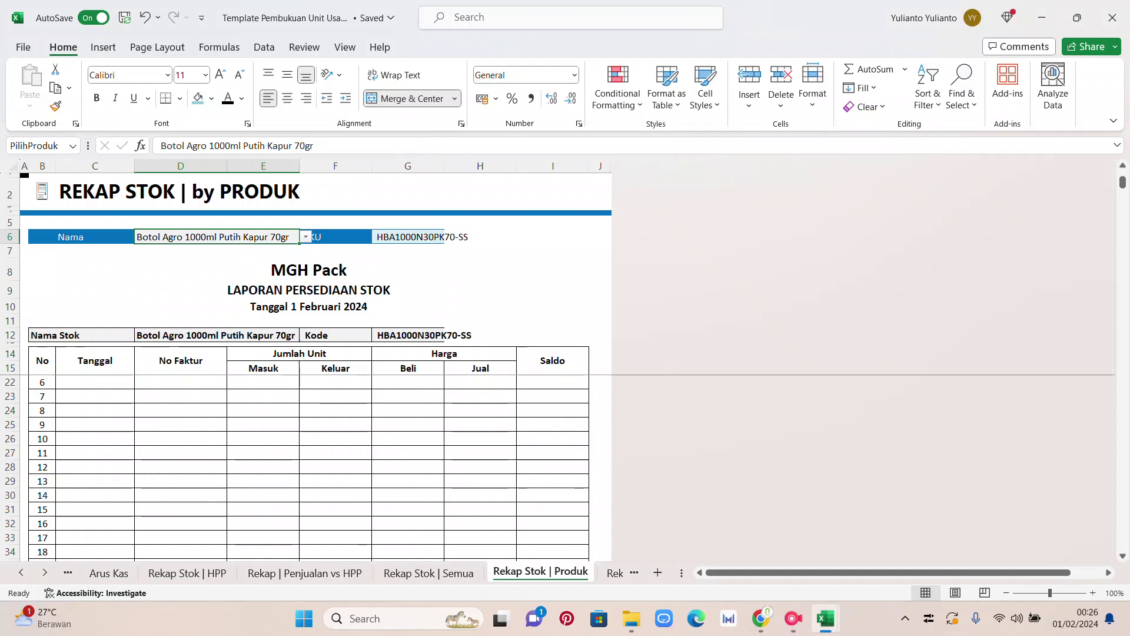
# - Set the report's product to Inner Plug N30 and look through its stock movements
pyautogui.click(305, 237)
pyautogui.scroll(-5, 218, 318)
pyautogui.scroll(-1, 218, 318)
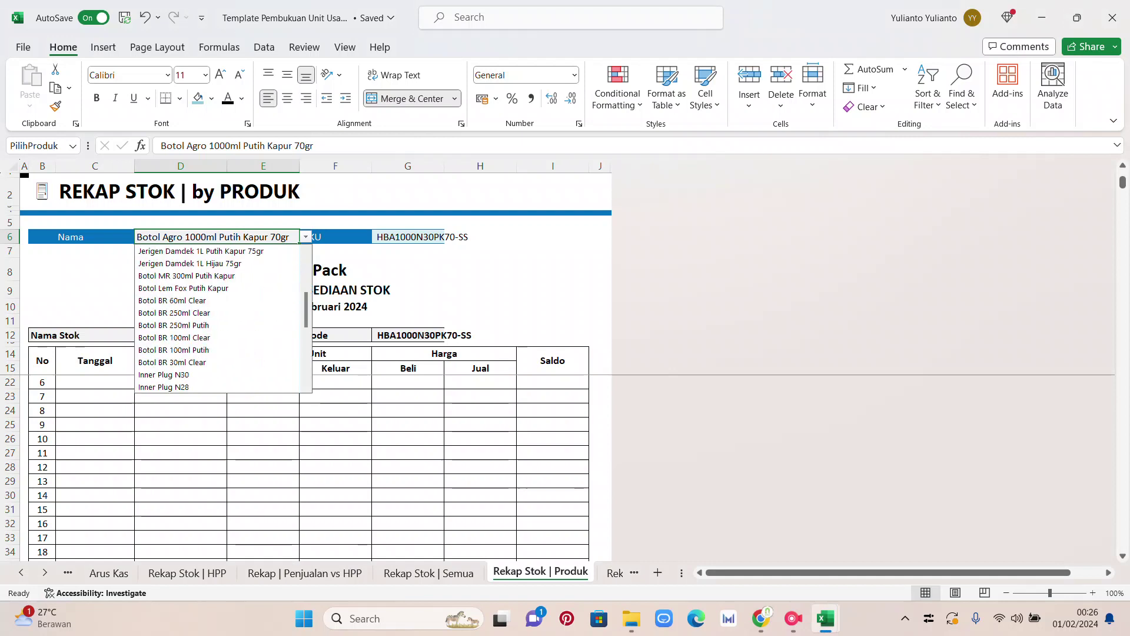
pyautogui.scroll(-1, 218, 288)
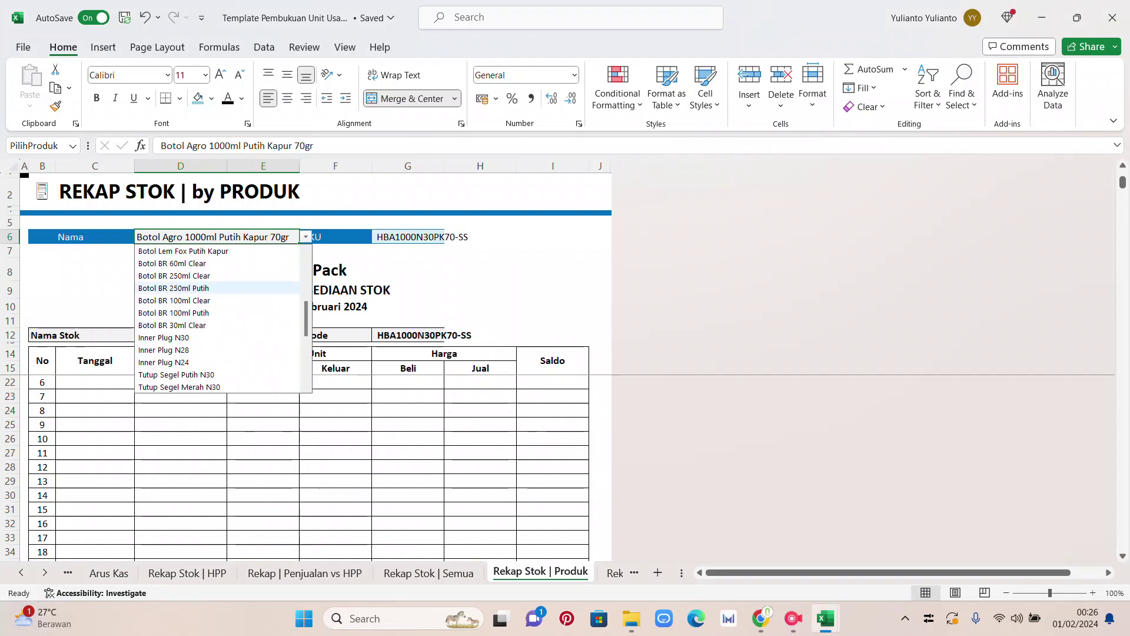
pyautogui.click(171, 337)
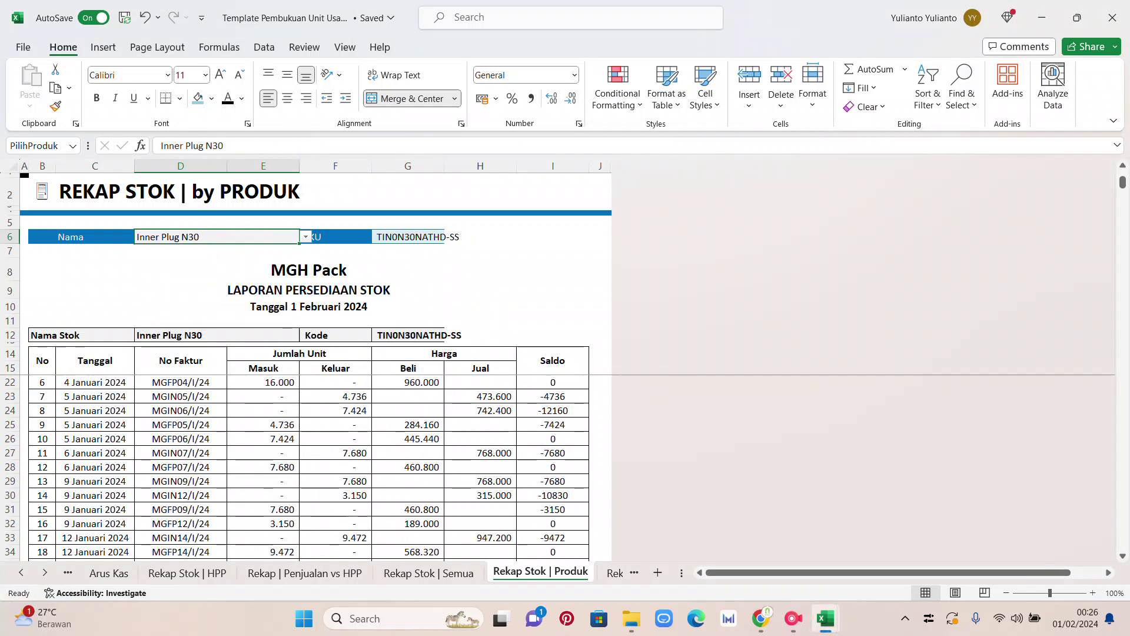
pyautogui.scroll(-2, 306, 465)
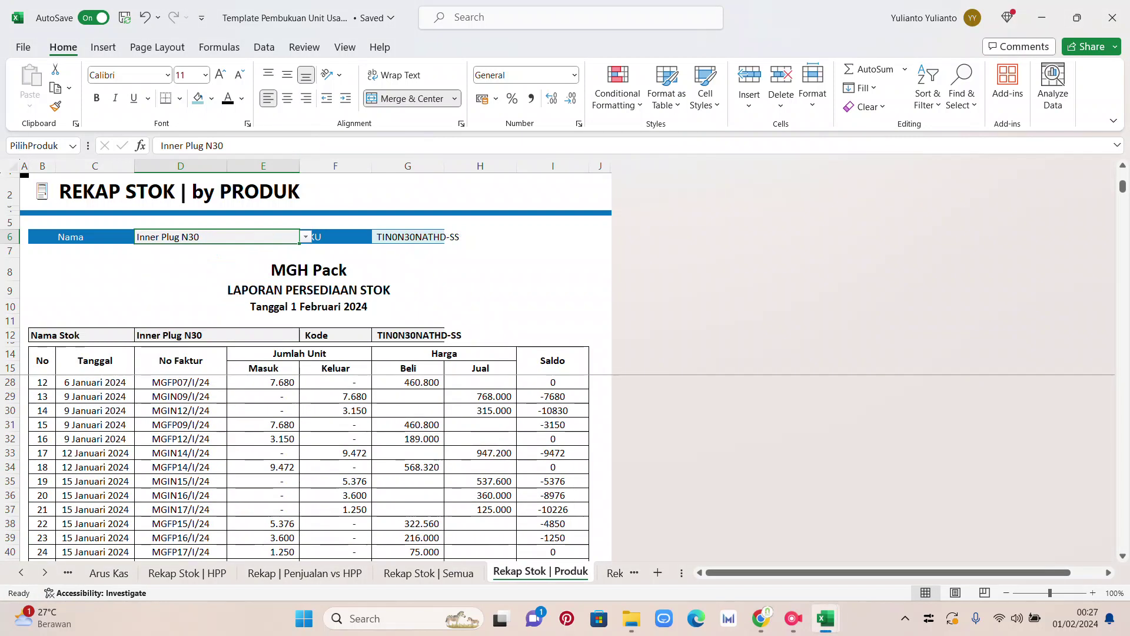
# - Format the Saldo column with comma style and no decimal places
pyautogui.scroll(1, 307, 466)
pyautogui.click(553, 165)
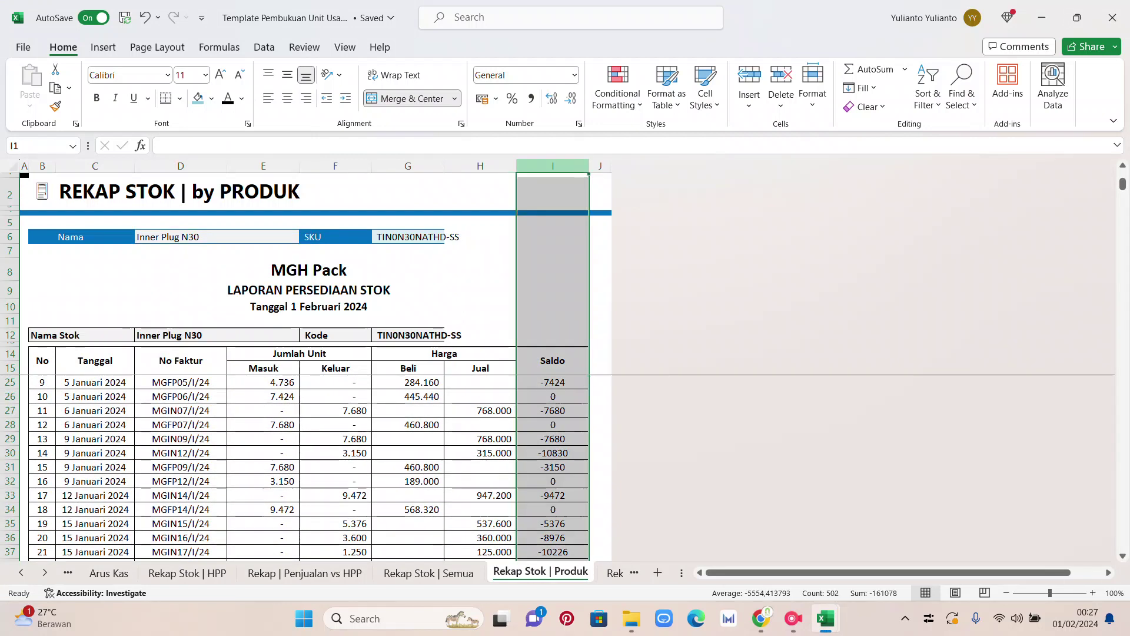
pyautogui.click(531, 99)
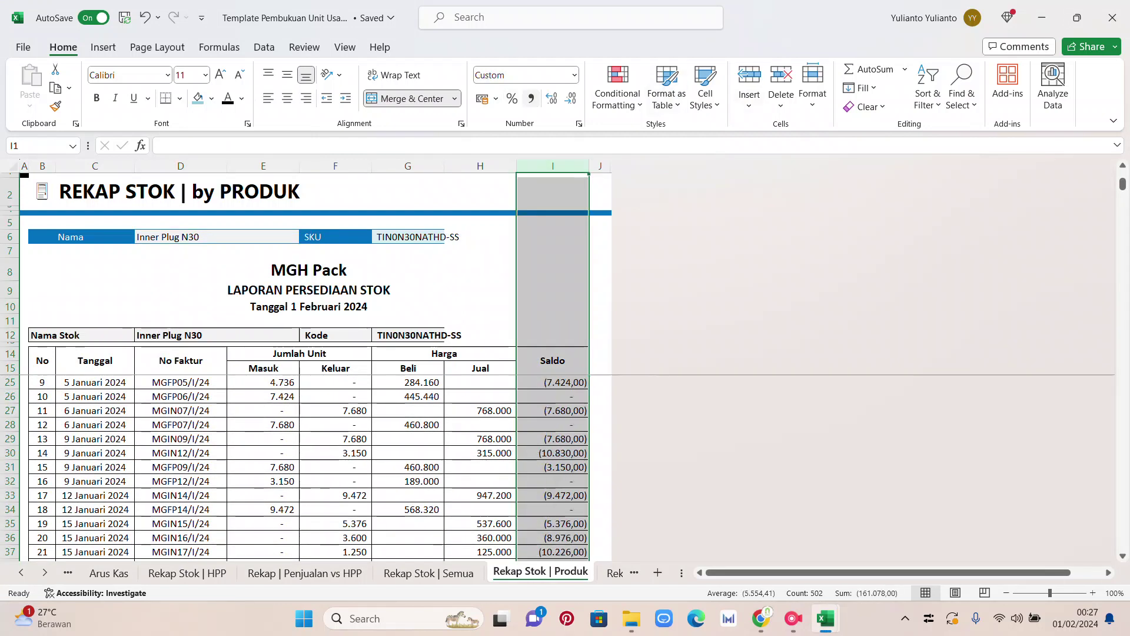
pyautogui.click(570, 99)
pyautogui.click(570, 98)
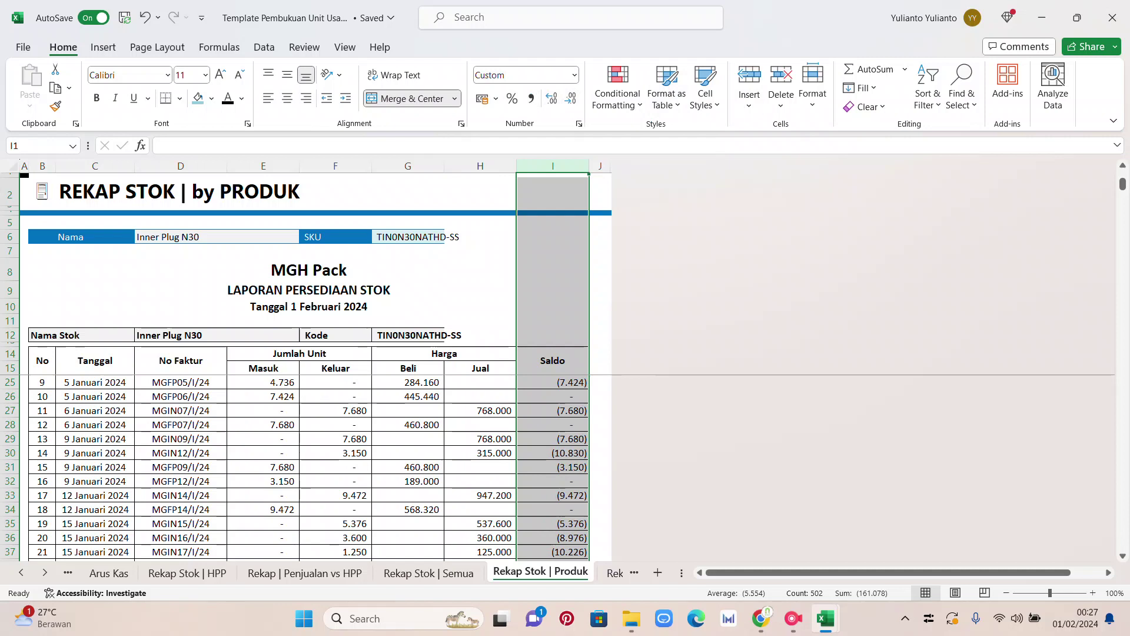
pyautogui.click(553, 334)
# - Examine the 16 Januari 2024 entries for Inner Plug N30, comparing the Keluar and Masuk quantities with the Saldo
pyautogui.scroll(-1, 552, 465)
pyautogui.scroll(-4, 309, 468)
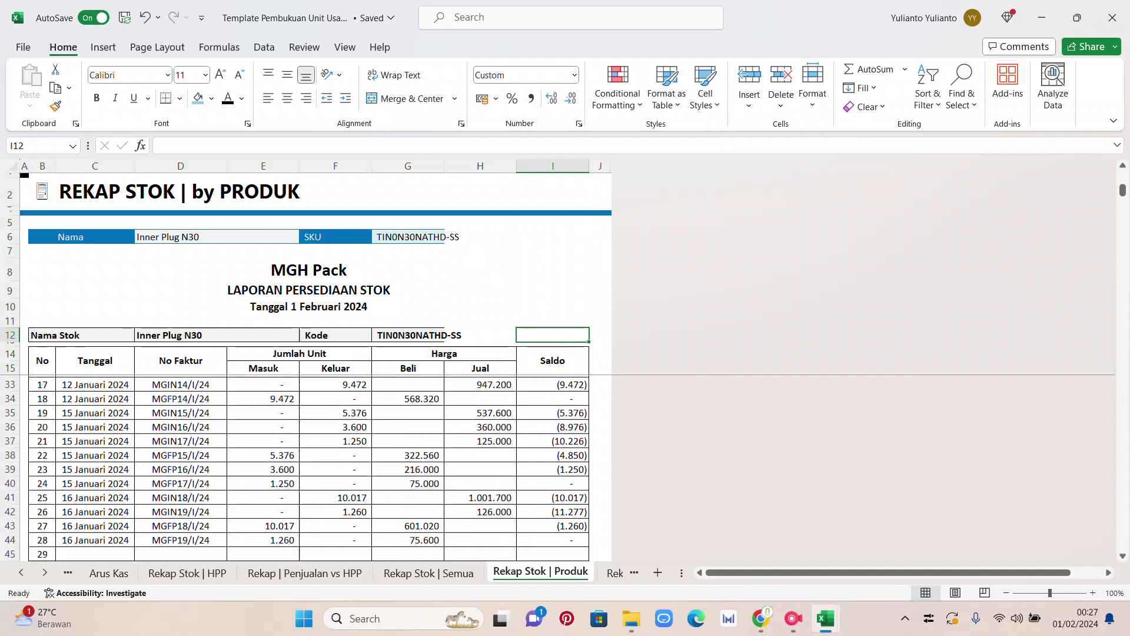
pyautogui.click(552, 424)
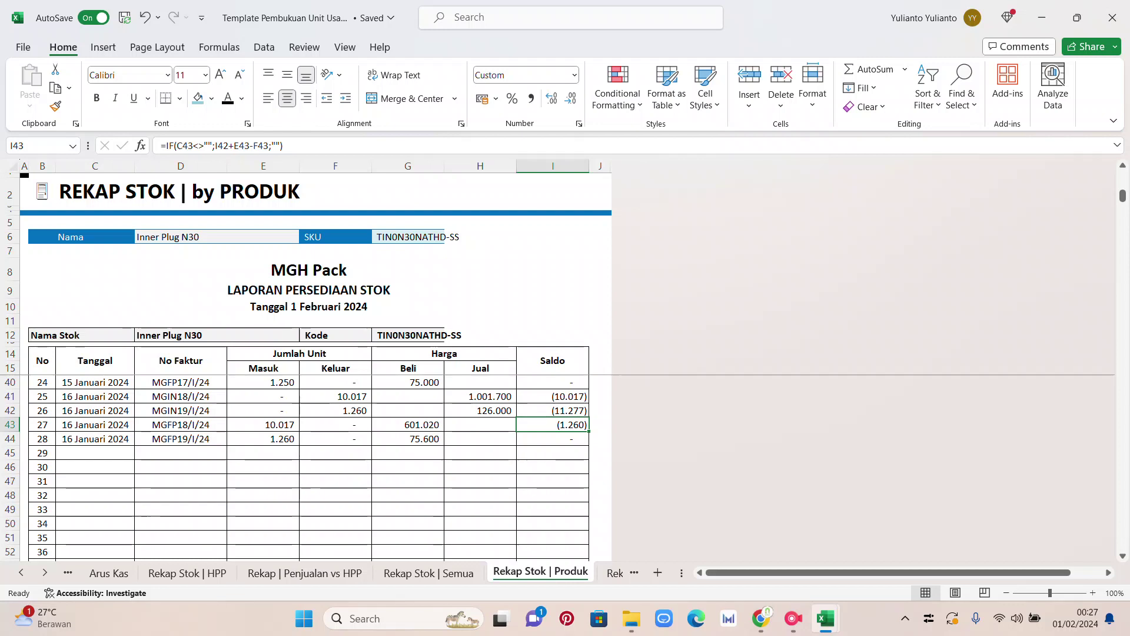
pyautogui.click(94, 396)
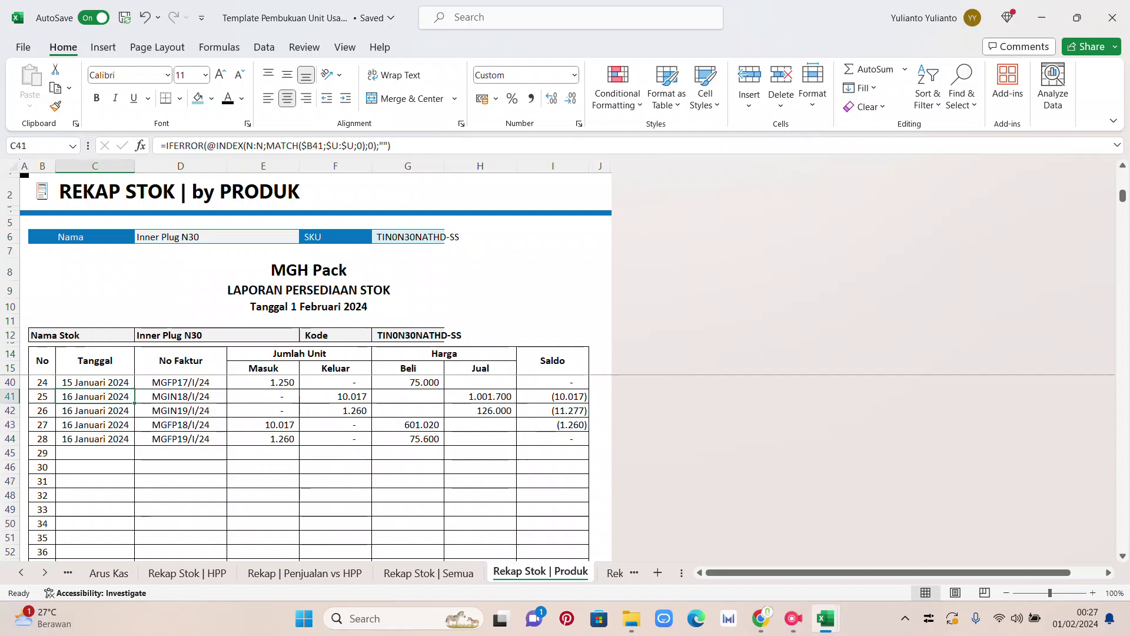
pyautogui.moveTo(335, 396); pyautogui.dragTo(335, 410)
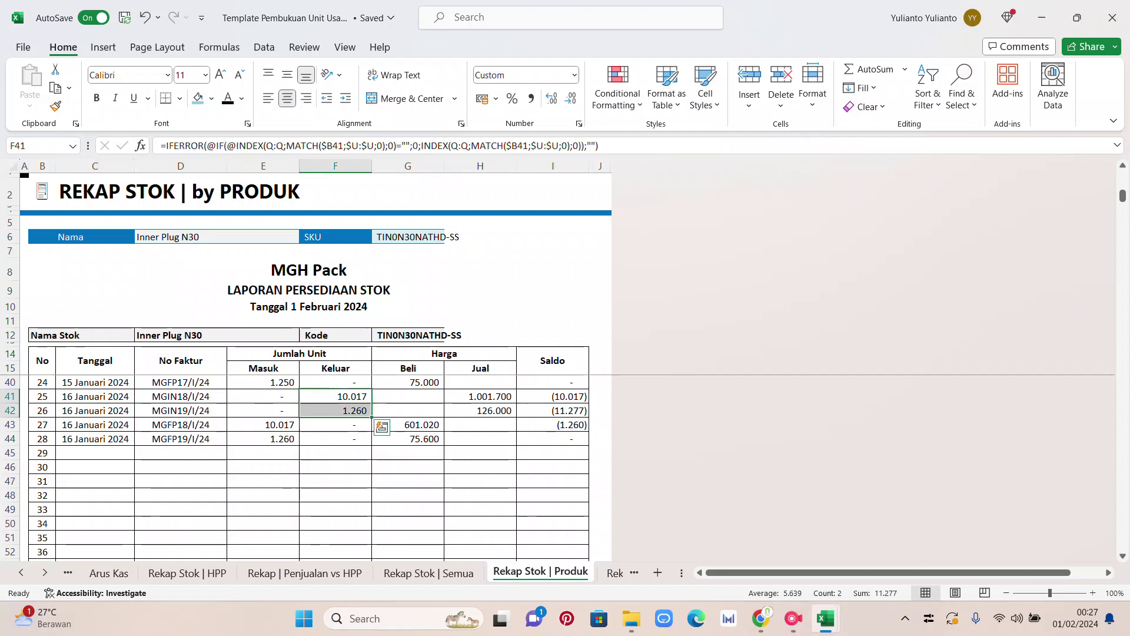
pyautogui.click(263, 439)
pyautogui.press('Escape')
pyautogui.click(408, 453)
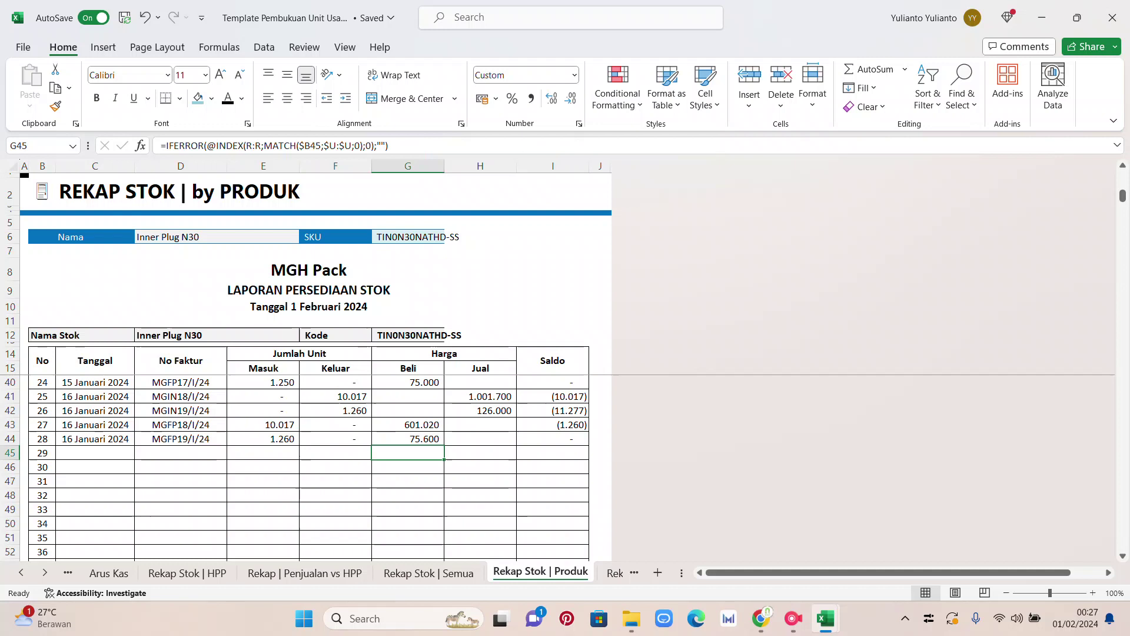
# - Review the sales and purchase tax columns of the Rekap | PPN sheet and open the Faktur Pajak sheet
pyautogui.click(45, 573)
pyautogui.click(44, 572)
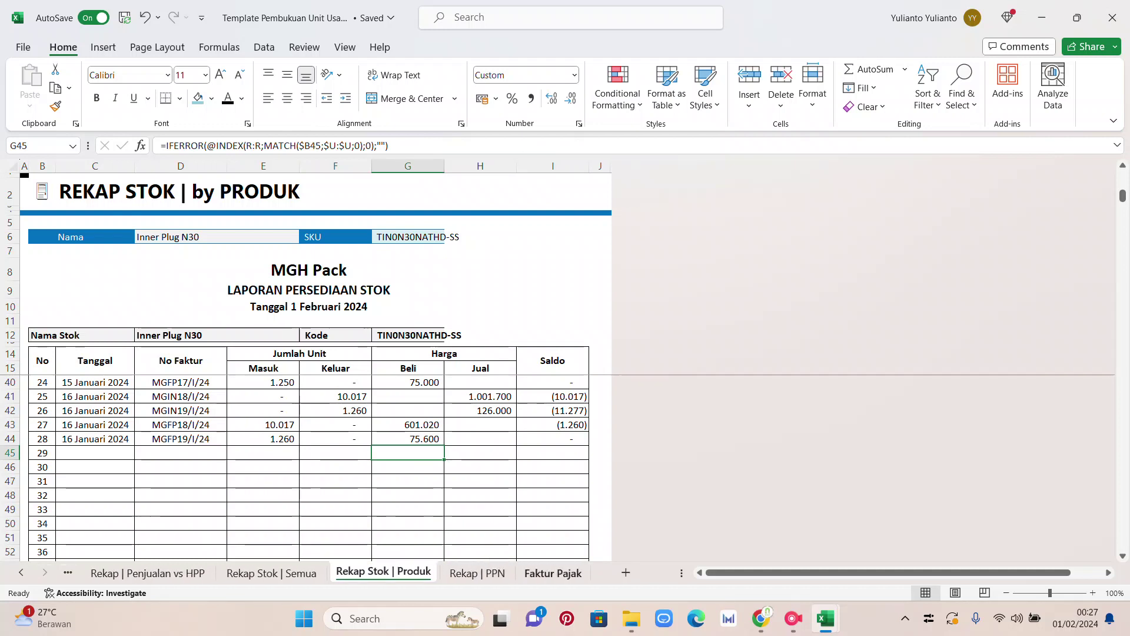
pyautogui.click(477, 572)
pyautogui.scroll(-2, 347, 365)
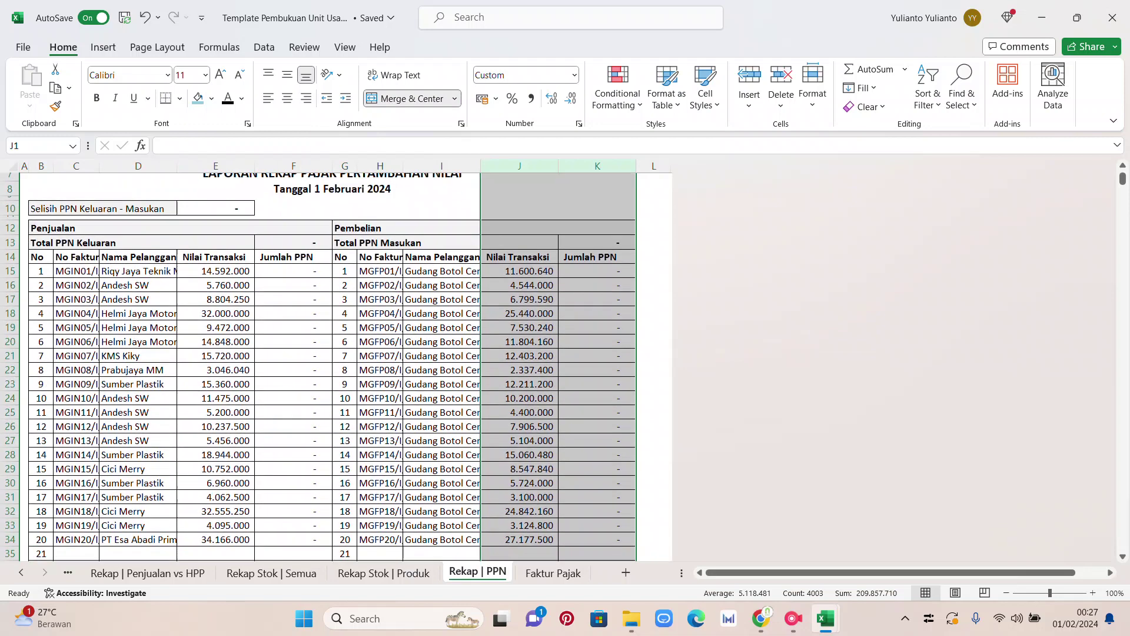
pyautogui.scroll(2, 347, 365)
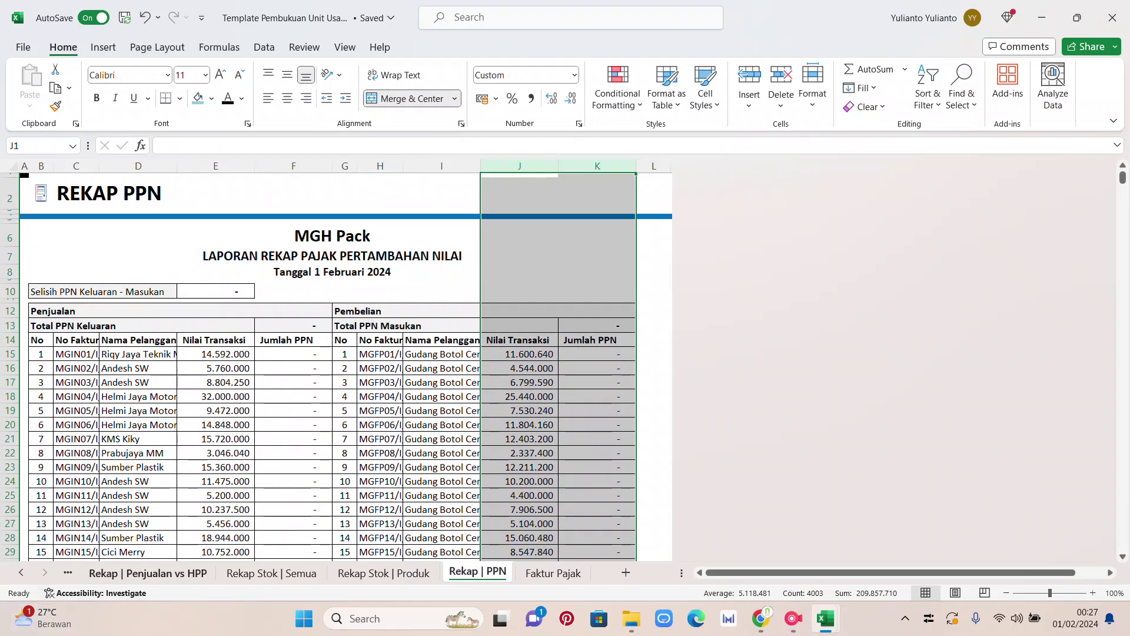
pyautogui.click(553, 572)
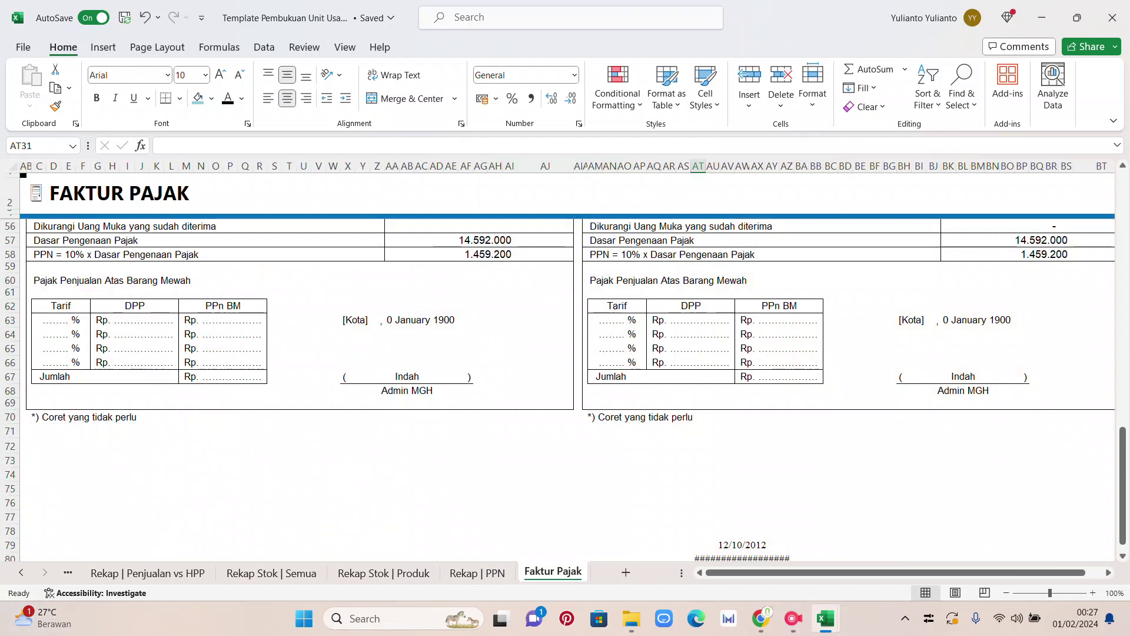
# - Return to the Menu sheet at the start of the workbook
pyautogui.click(21, 573)
pyautogui.click(22, 572)
pyautogui.click(21, 572)
pyautogui.click(21, 572)
pyautogui.click(21, 572)
pyautogui.click(21, 573)
pyautogui.click(21, 572)
pyautogui.click(20, 572)
pyautogui.click(21, 572)
pyautogui.click(21, 573)
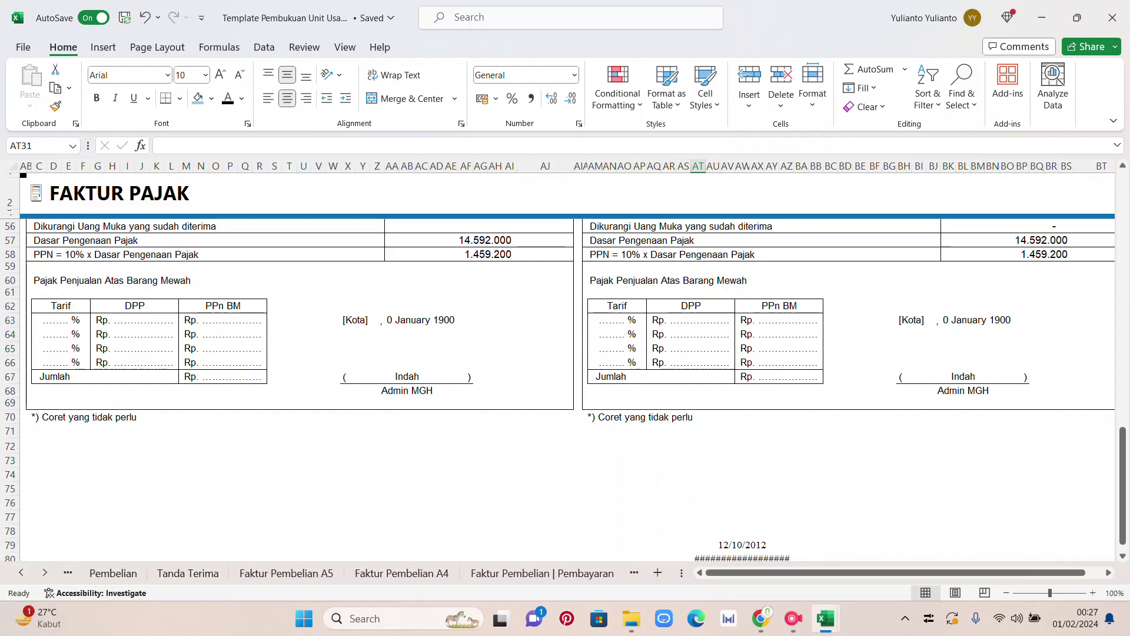
pyautogui.click(21, 572)
pyautogui.click(20, 572)
pyautogui.click(21, 573)
pyautogui.click(102, 573)
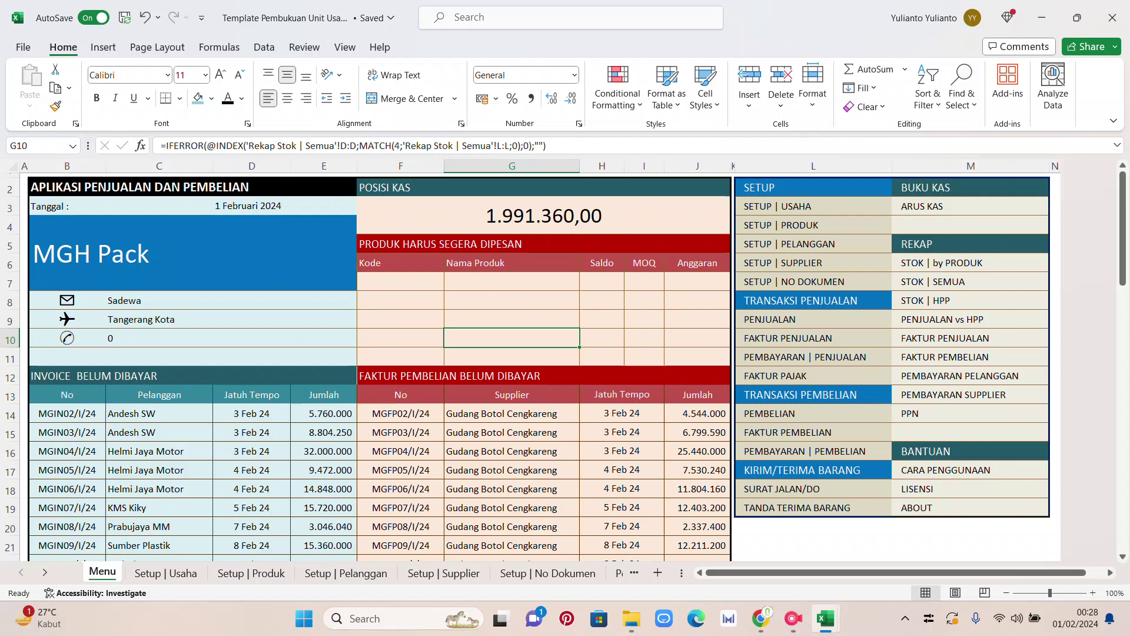
pyautogui.click(793, 618)
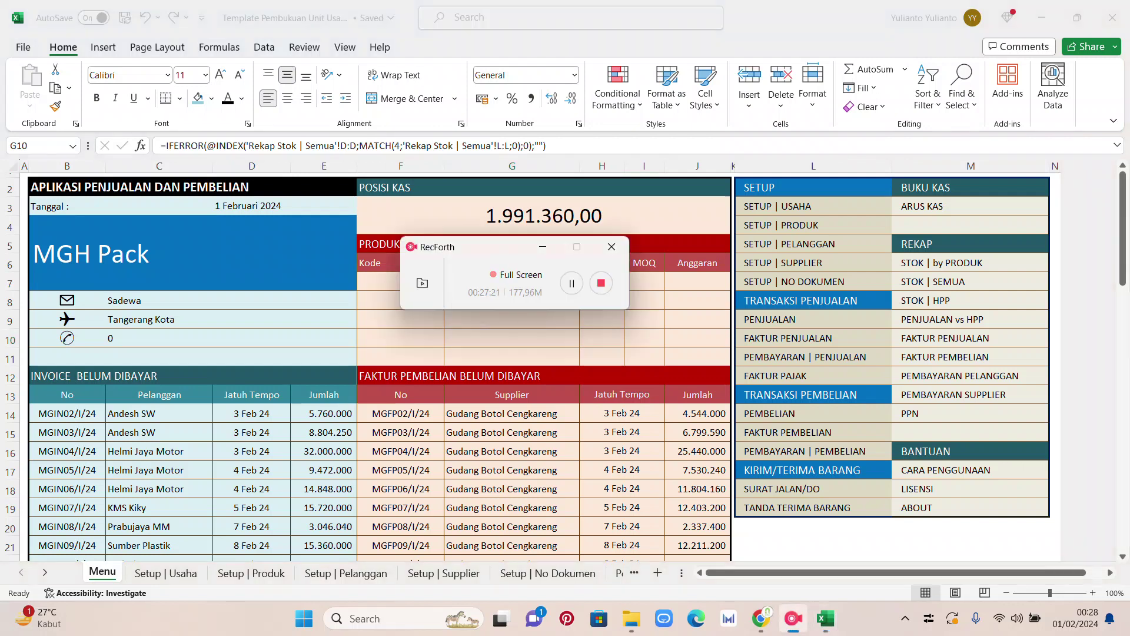